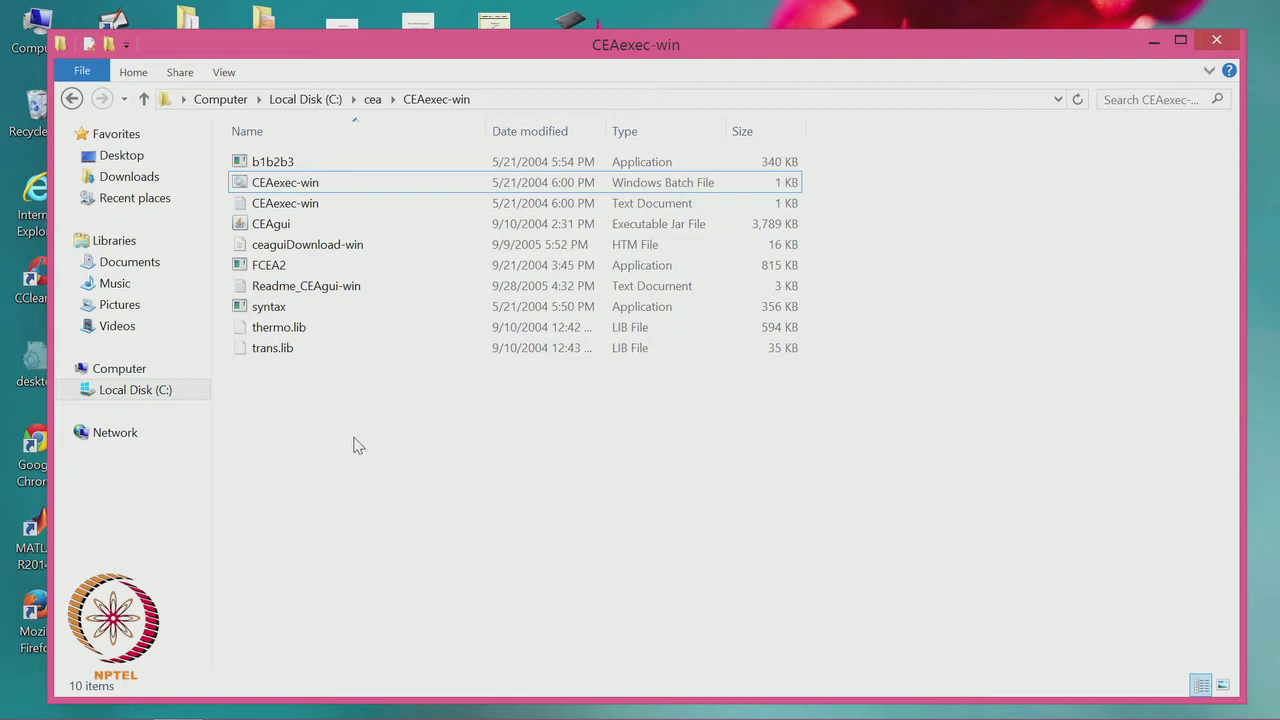
- Run the CEAexec-win batch file to start Chemical Equilibrium with Applications and maximize its window
{"action": "left_click", "coordinate": [295, 184]}
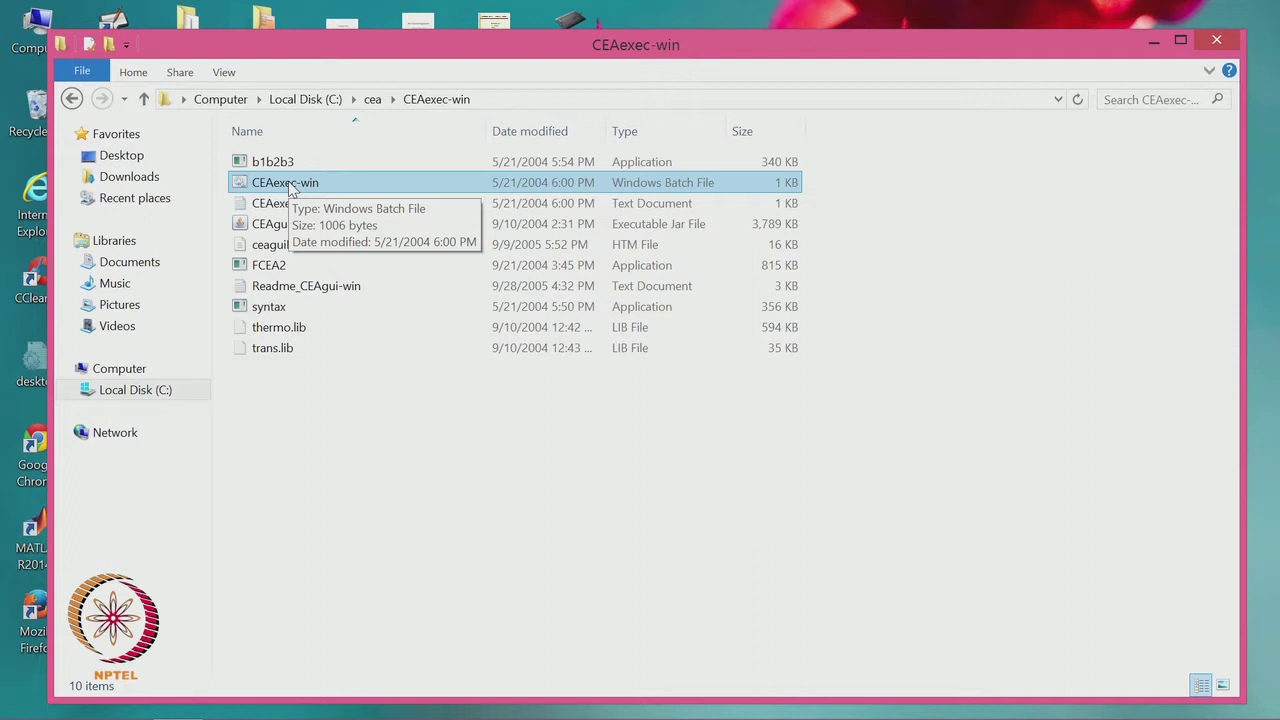
{"action": "double_click", "coordinate": [289, 184]}
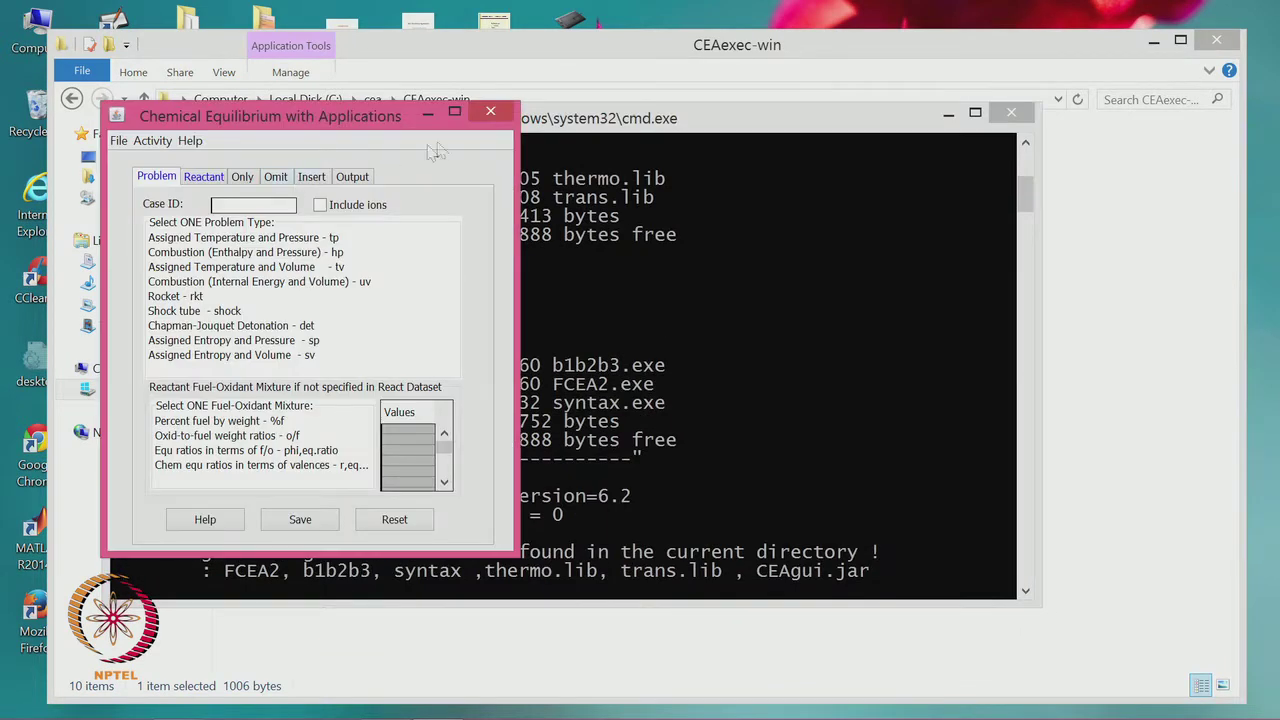
{"action": "left_click", "coordinate": [454, 112]}
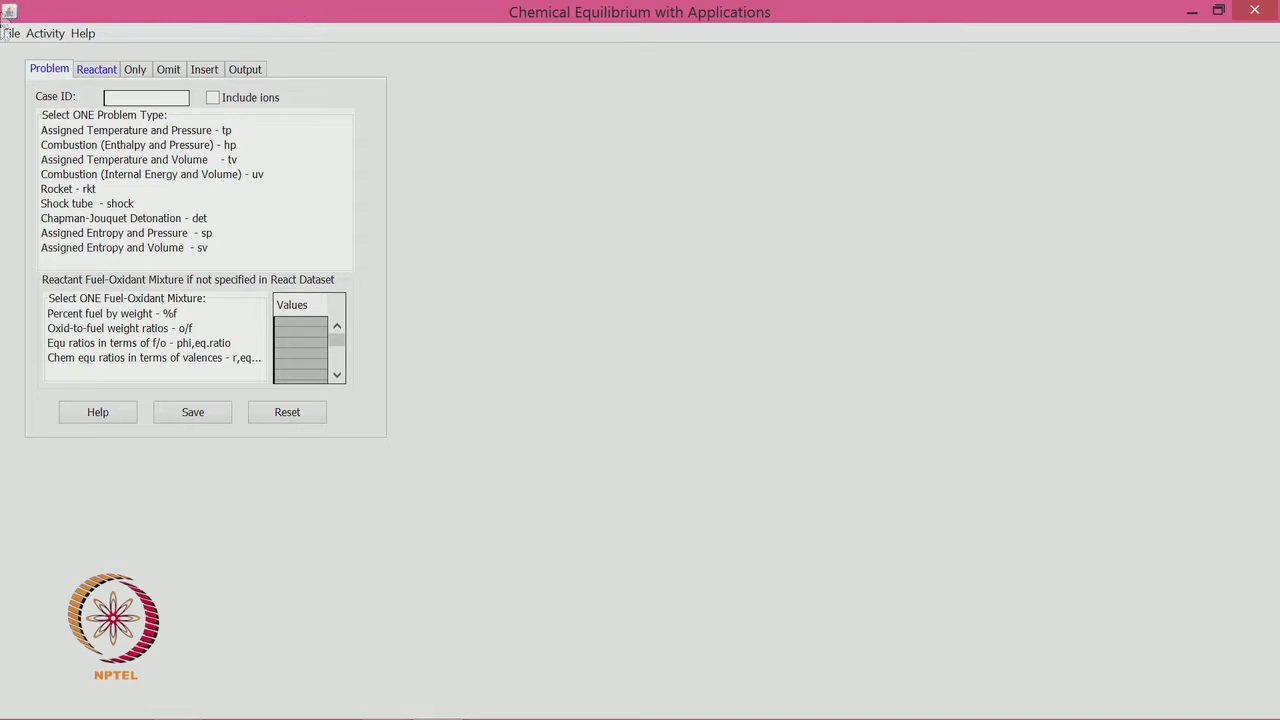
{"action": "left_click", "coordinate": [72, 191]}
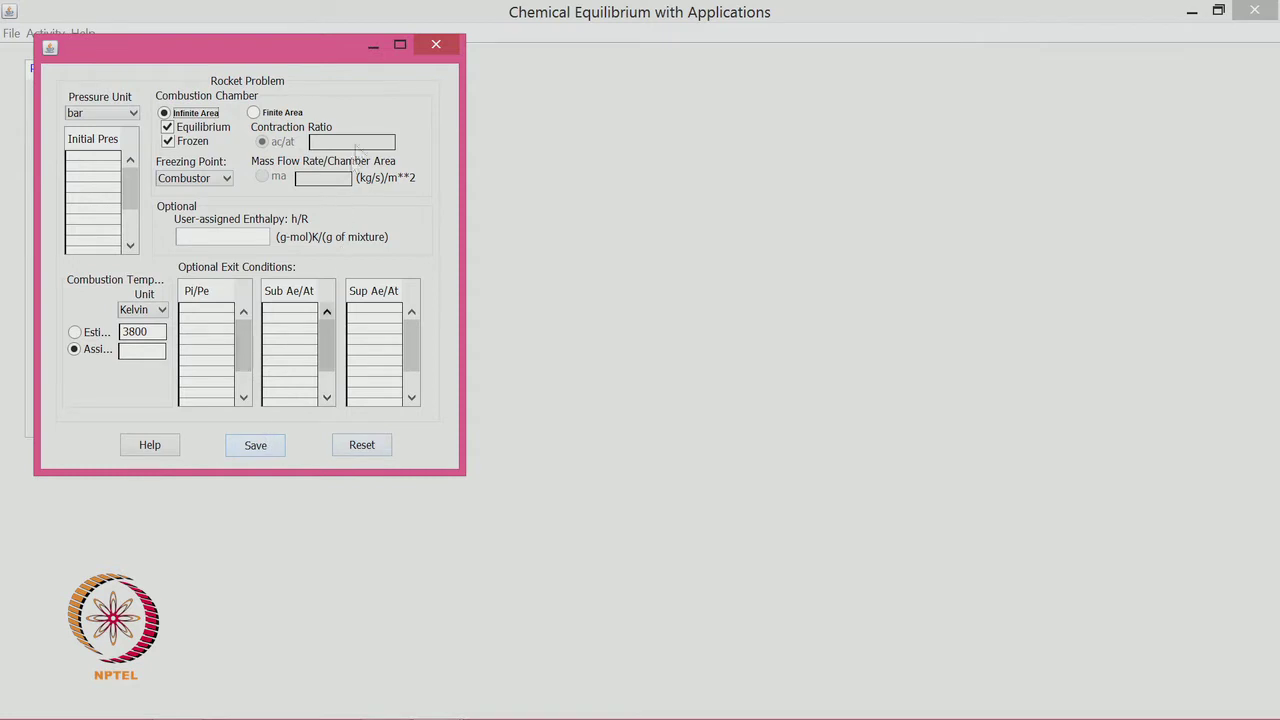
{"action": "left_click", "coordinate": [436, 44]}
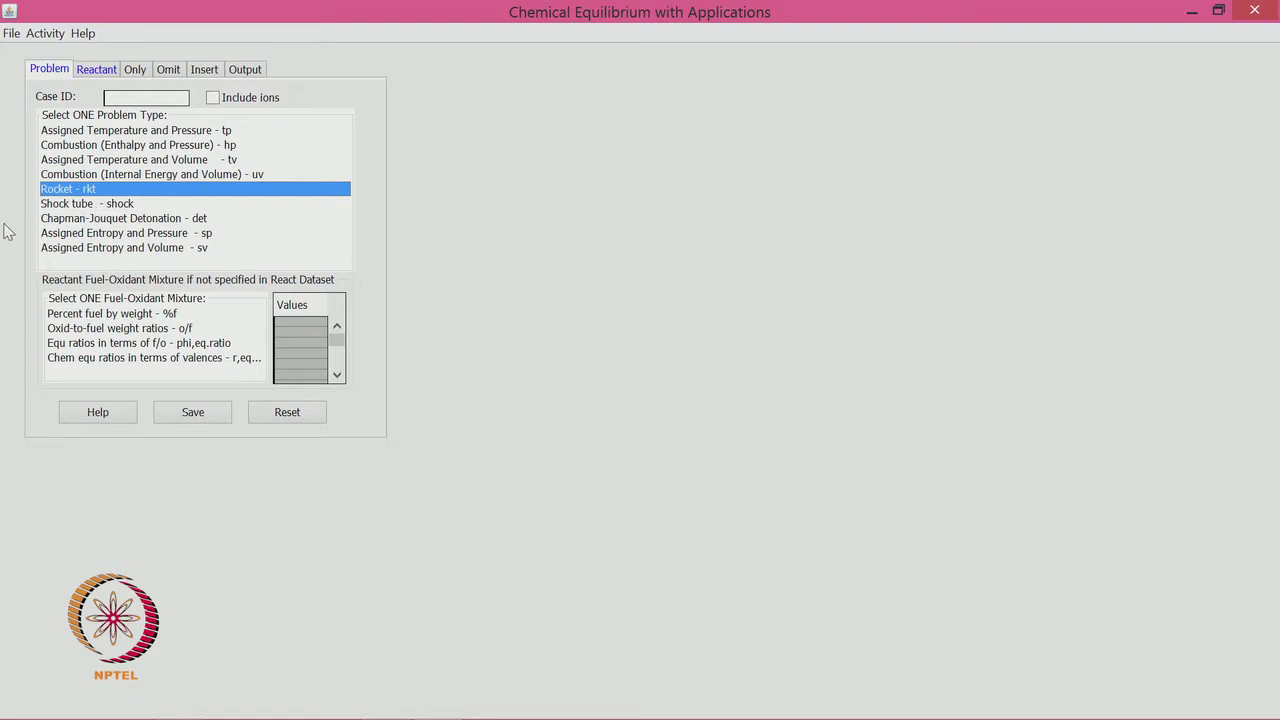
{"action": "left_click", "coordinate": [68, 192]}
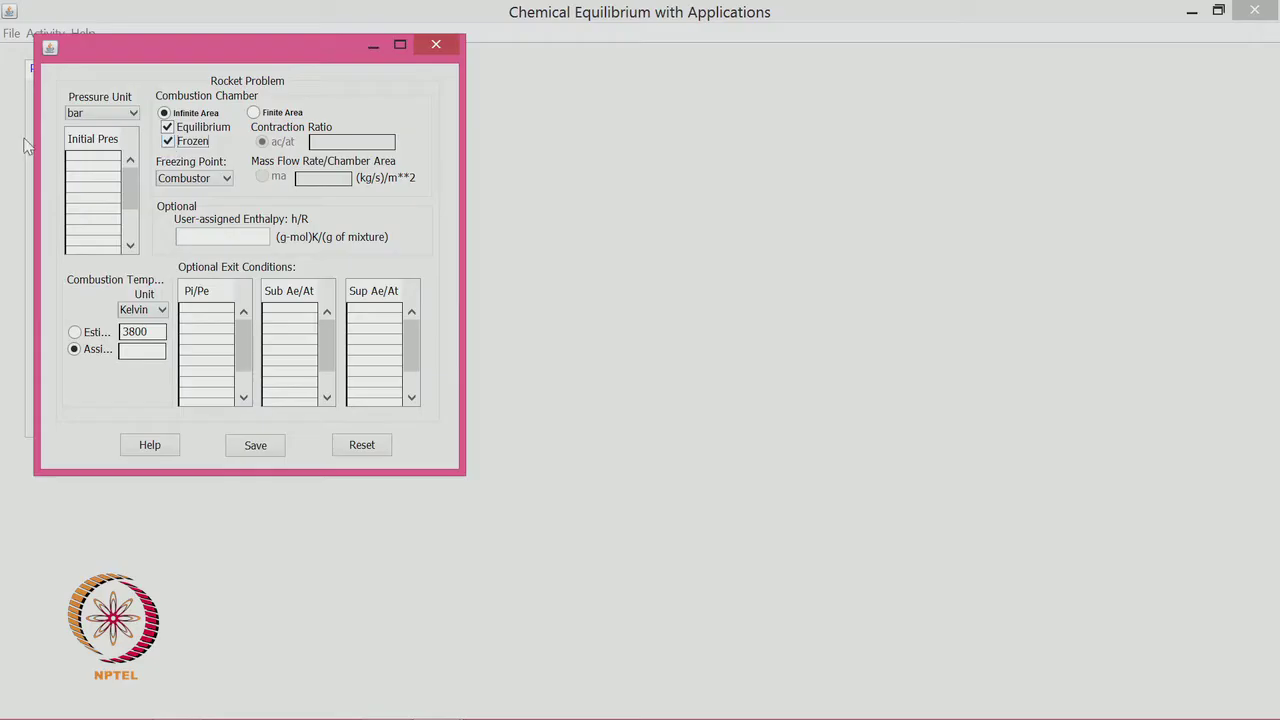
{"action": "left_click", "coordinate": [91, 157]}
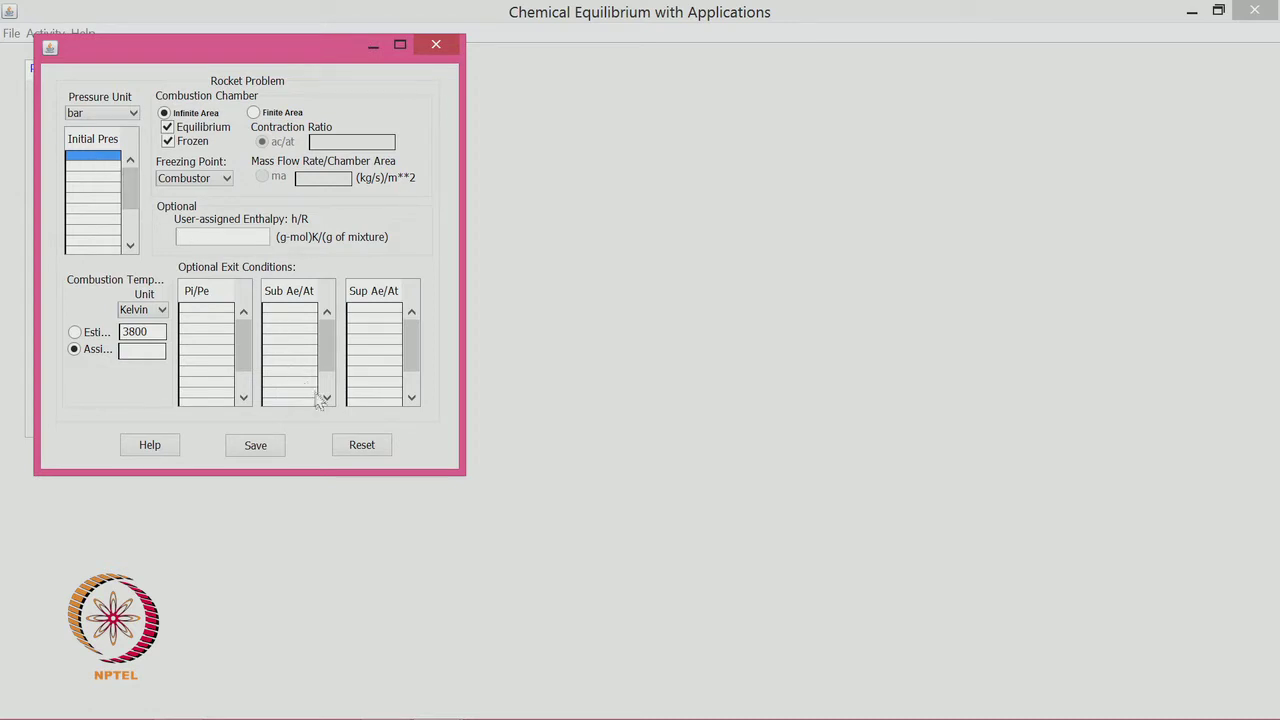
{"action": "left_click", "coordinate": [437, 44]}
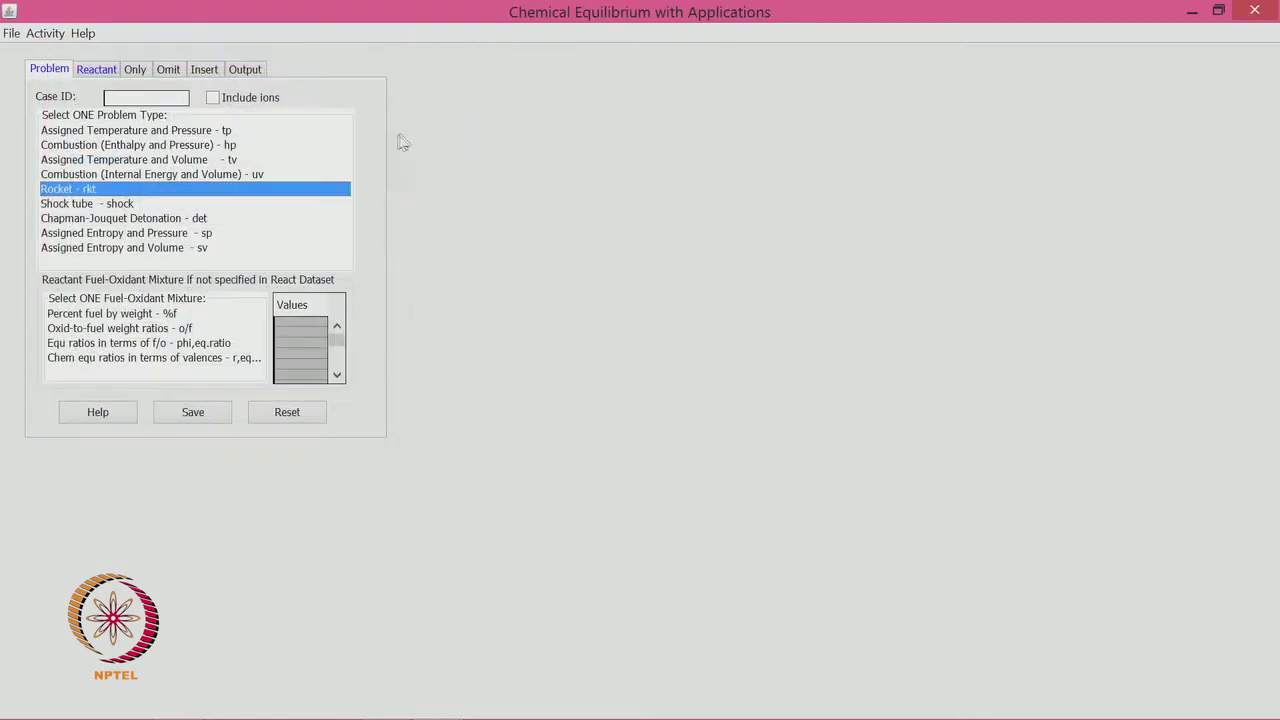
- Open the built-in example Ex 8 - rkt problem
{"action": "left_click", "coordinate": [11, 33]}
{"action": "mouse_move", "coordinate": [45, 33]}
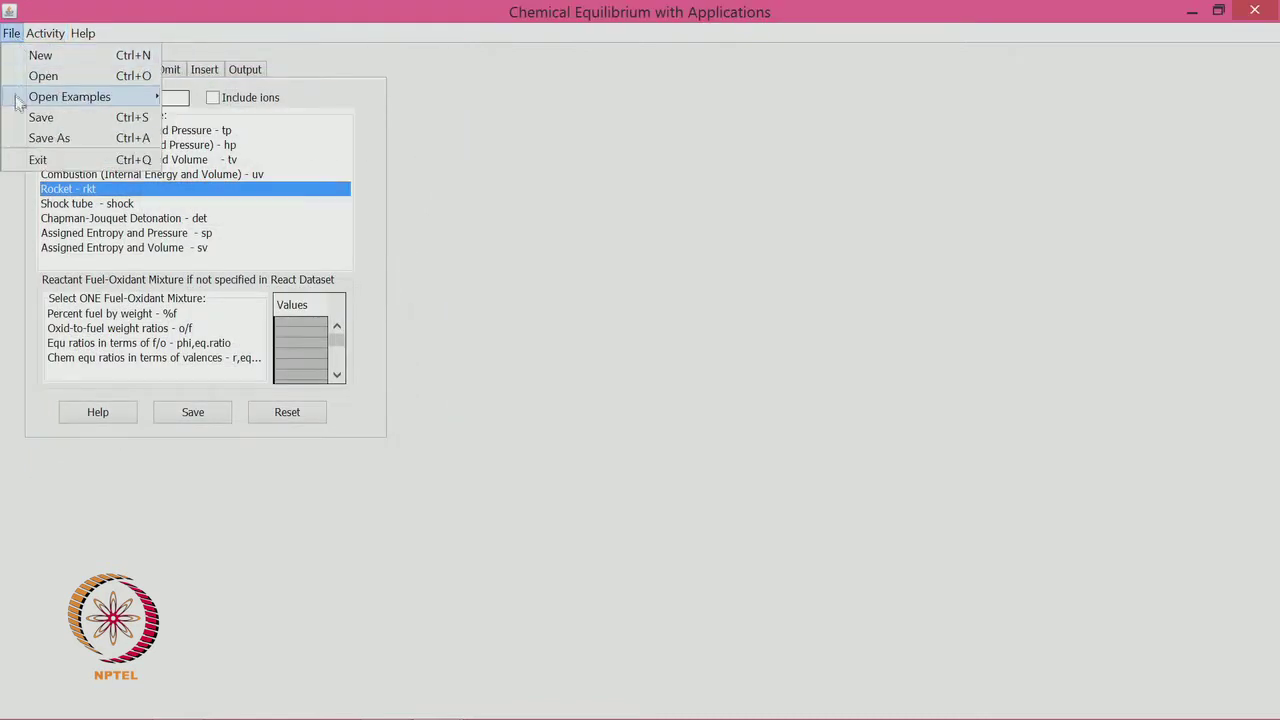
{"action": "mouse_move", "coordinate": [110, 105]}
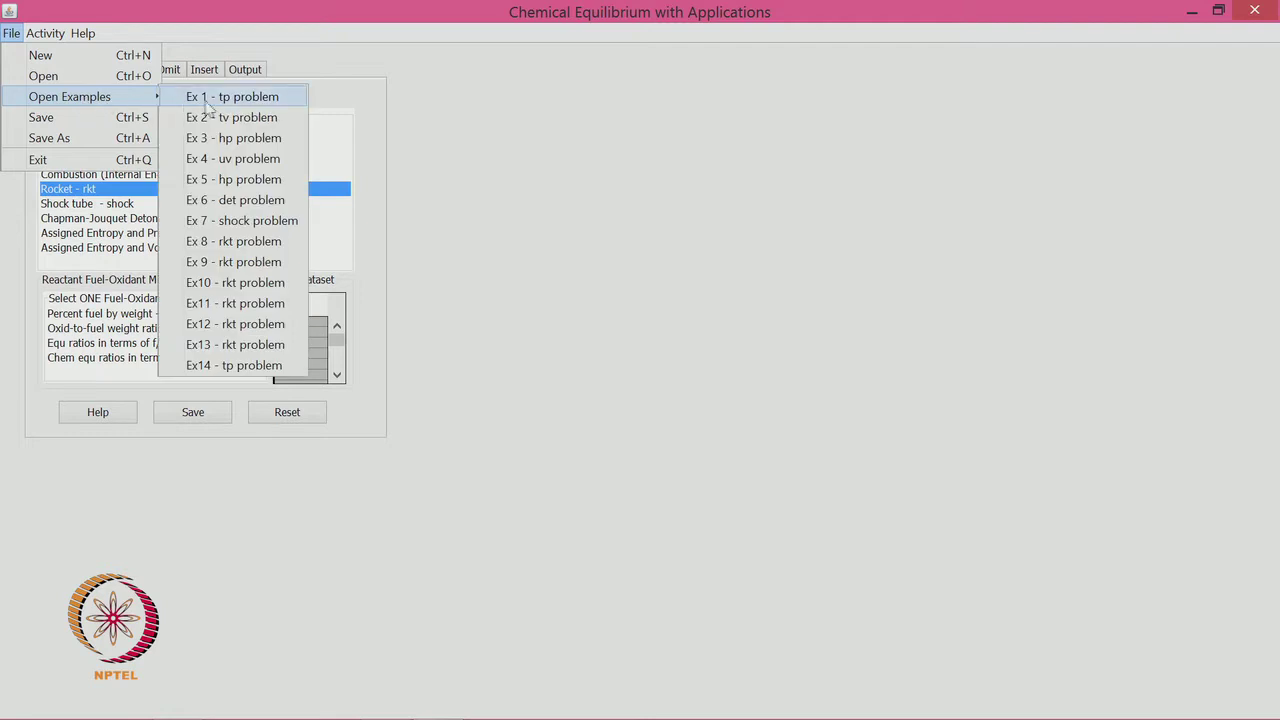
{"action": "left_click", "coordinate": [266, 250]}
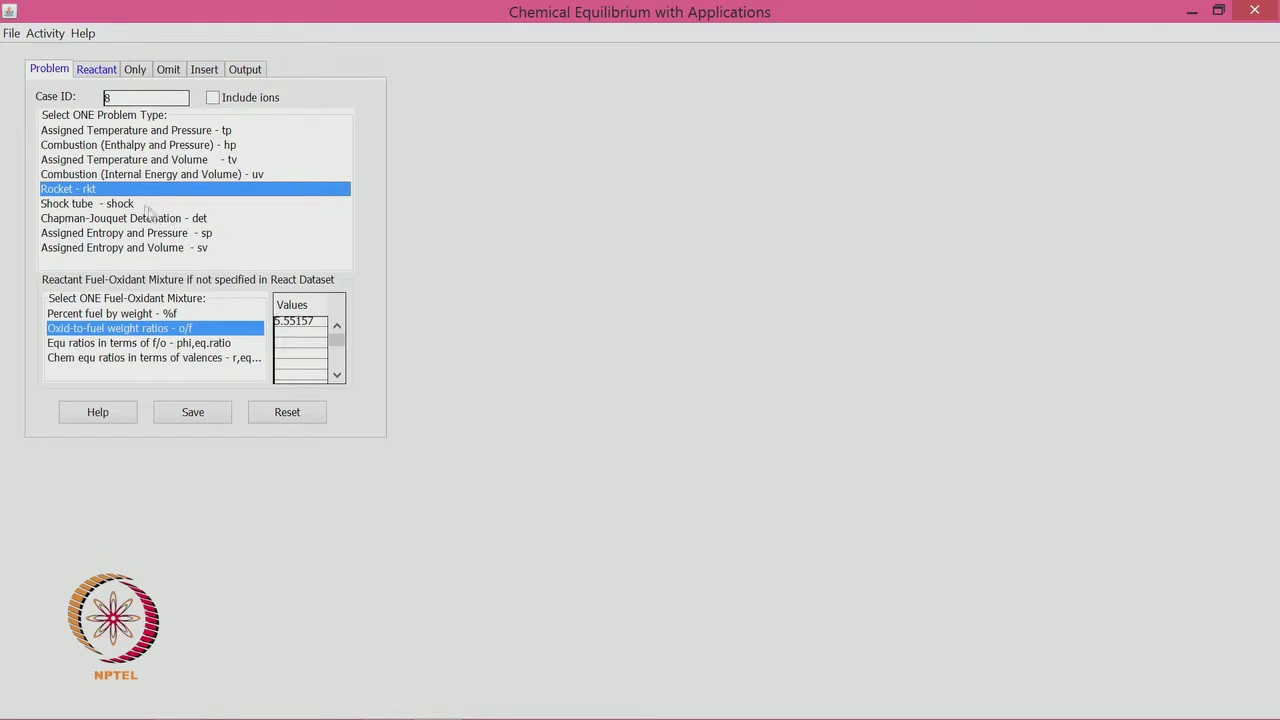
- In the Rocket problem settings, set the initial pressures to 100, 150 and 200, keeping bar as the pressure unit
{"action": "left_click", "coordinate": [80, 197]}
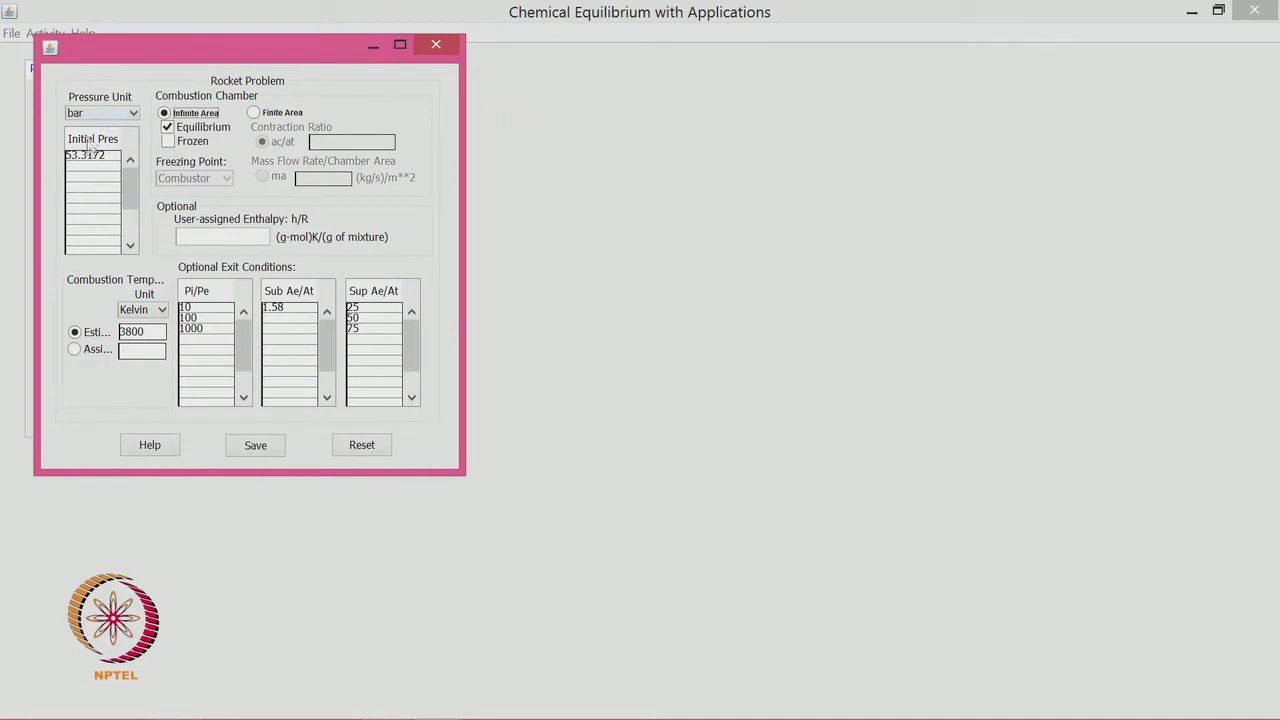
{"action": "left_click", "coordinate": [112, 158]}
{"action": "double_click", "coordinate": [112, 158]}
{"action": "key", "text": "BackSpace"}
{"action": "key", "text": "BackSpace"}
{"action": "key", "text": "BackSpace"}
{"action": "key", "text": "BackSpace"}
{"action": "key", "text": "BackSpace"}
{"action": "key", "text": "BackSpace"}
{"action": "key", "text": "BackSpace"}
{"action": "type", "text": "100"}
{"action": "key", "text": "Return"}
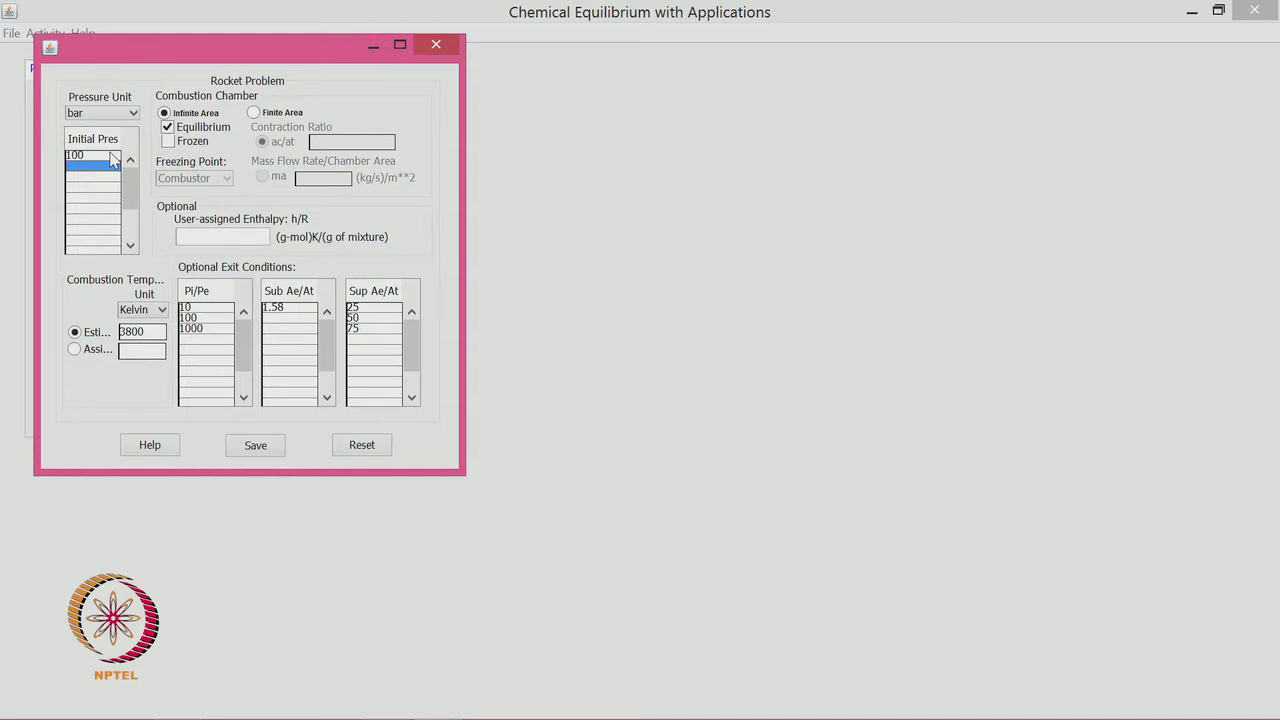
{"action": "type", "text": "150"}
{"action": "key", "text": "Return"}
{"action": "type", "text": "200"}
{"action": "key", "text": "Return"}
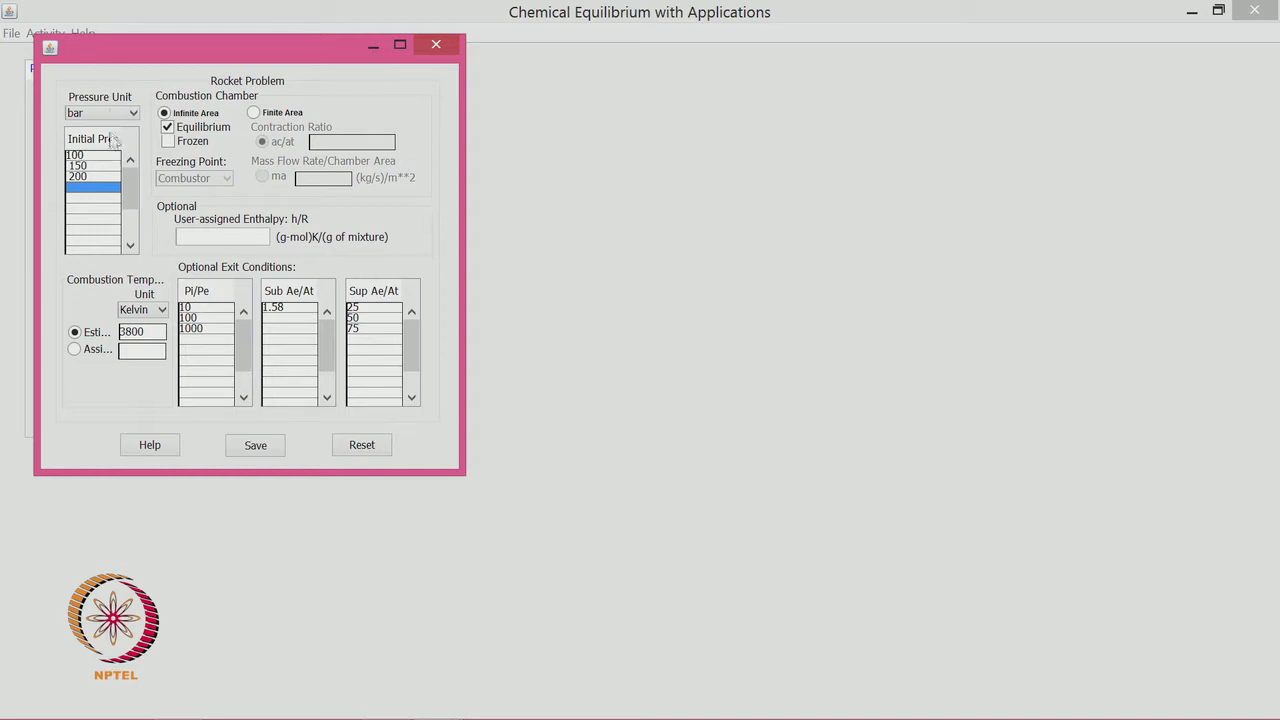
{"action": "left_click", "coordinate": [108, 114]}
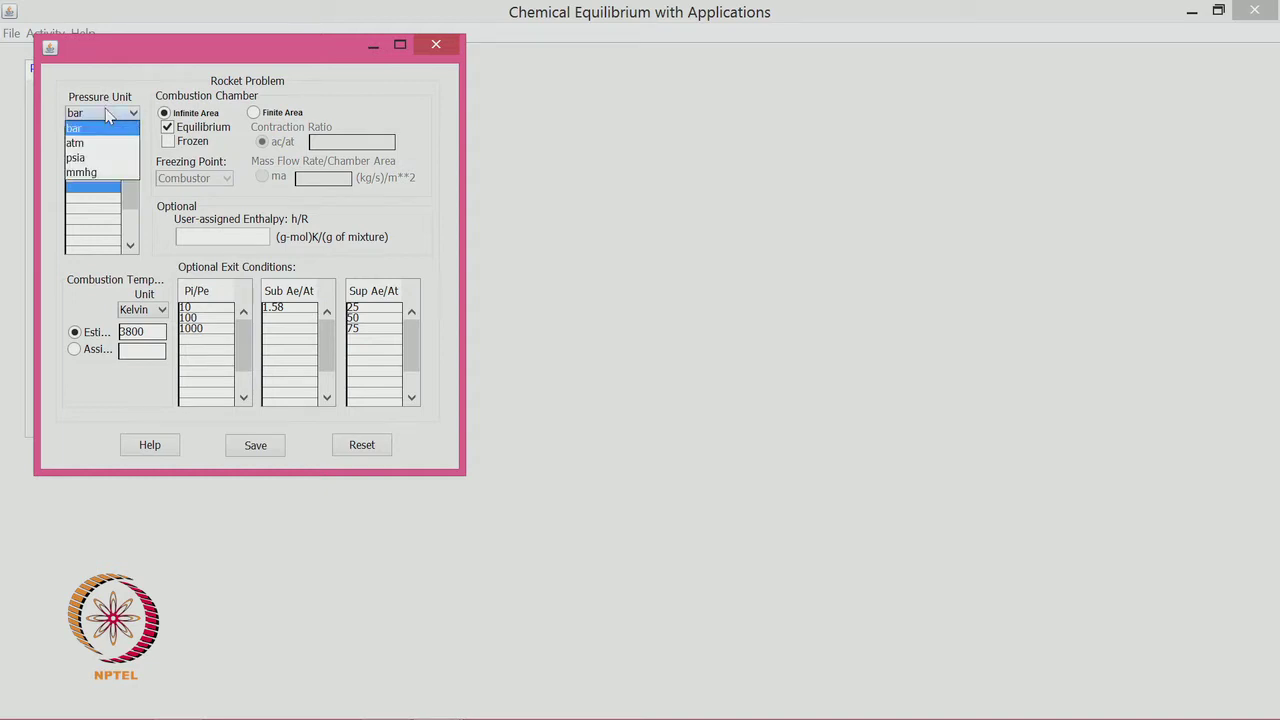
{"action": "left_click", "coordinate": [108, 114]}
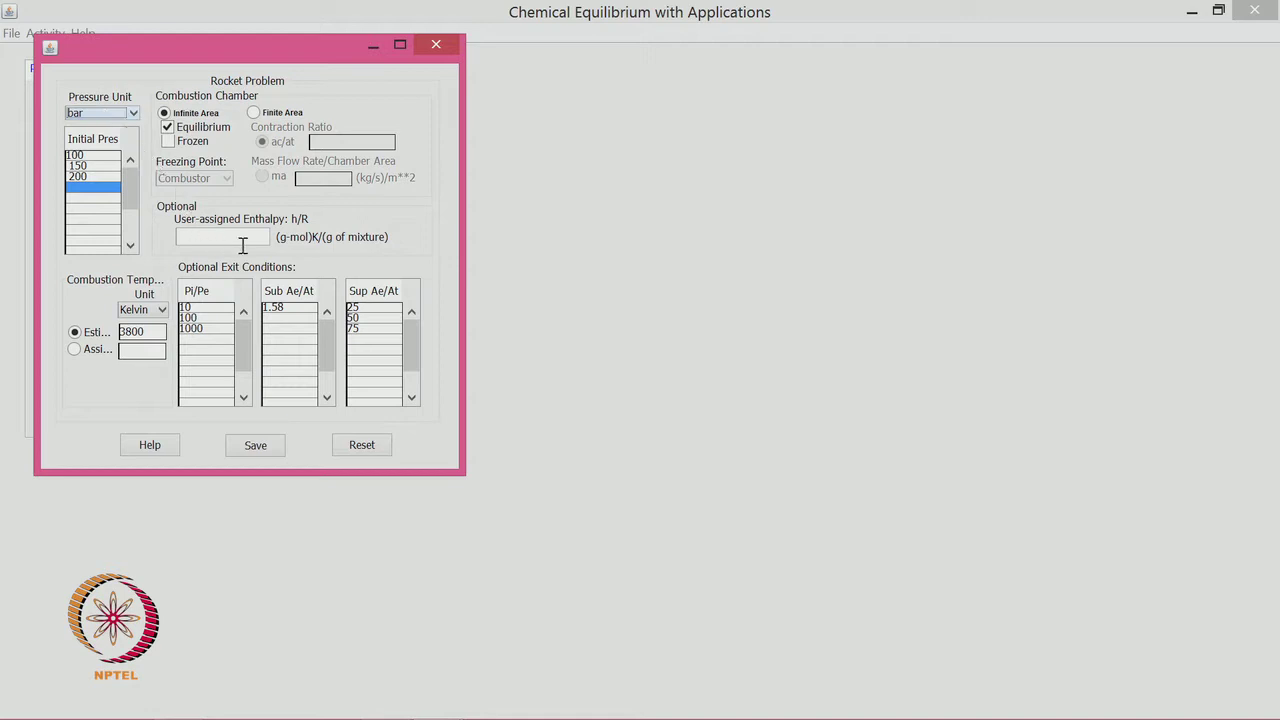
- Enable the Frozen option for the combustion chamber and clear all Pi/Pe exit condition values
{"action": "left_click", "coordinate": [172, 142]}
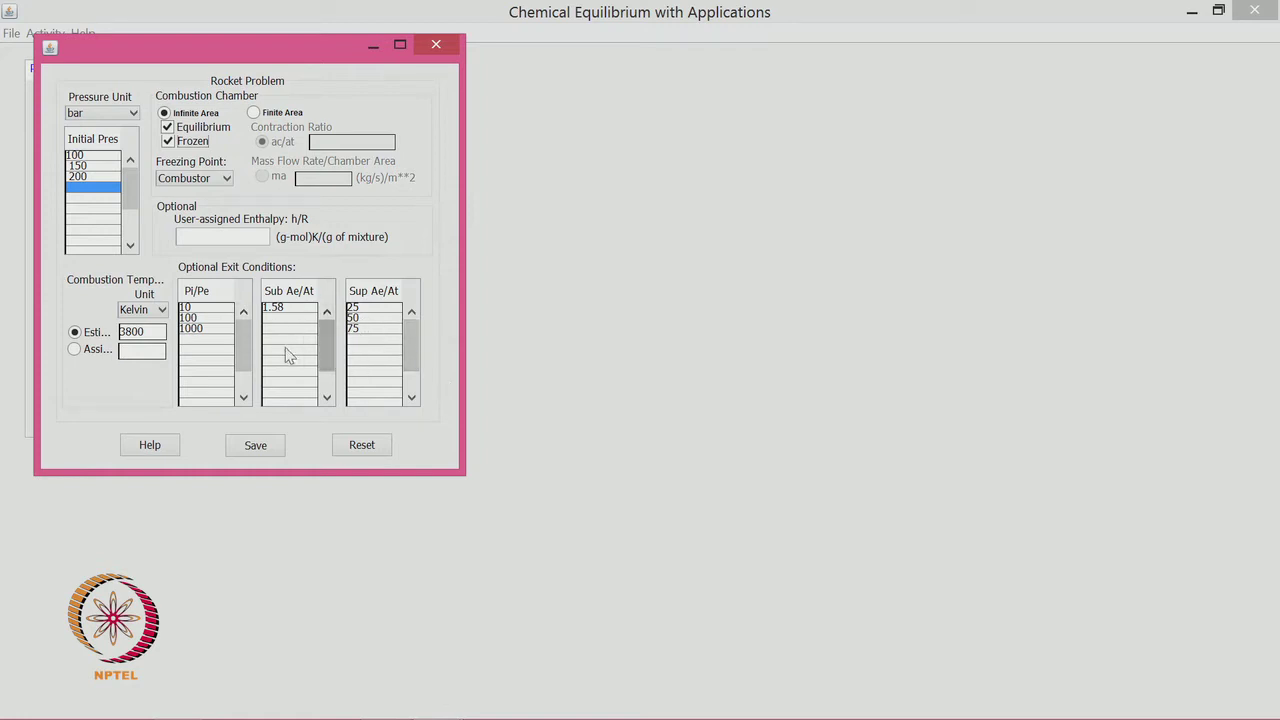
{"action": "left_click", "coordinate": [200, 307]}
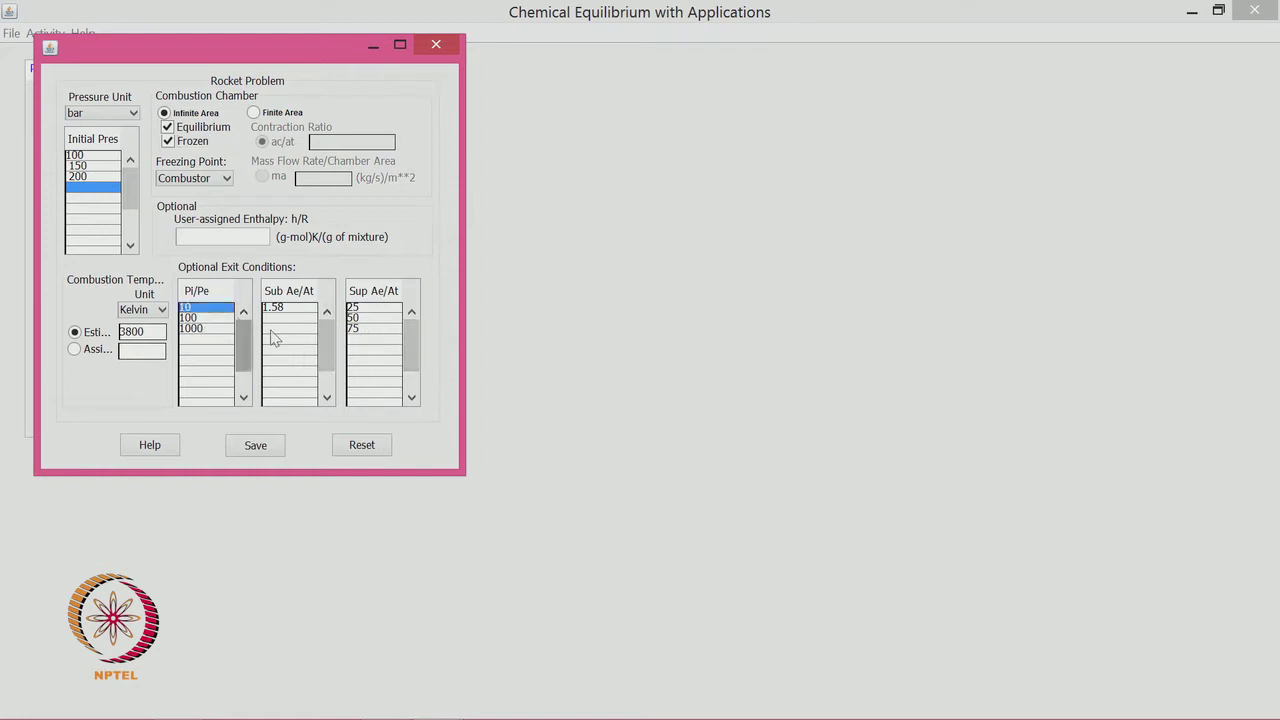
{"action": "key", "text": "BackSpace"}
{"action": "key", "text": "BackSpace"}
{"action": "key", "text": "Return"}
{"action": "key", "text": "BackSpace"}
{"action": "key", "text": "BackSpace"}
{"action": "key", "text": "BackSpace"}
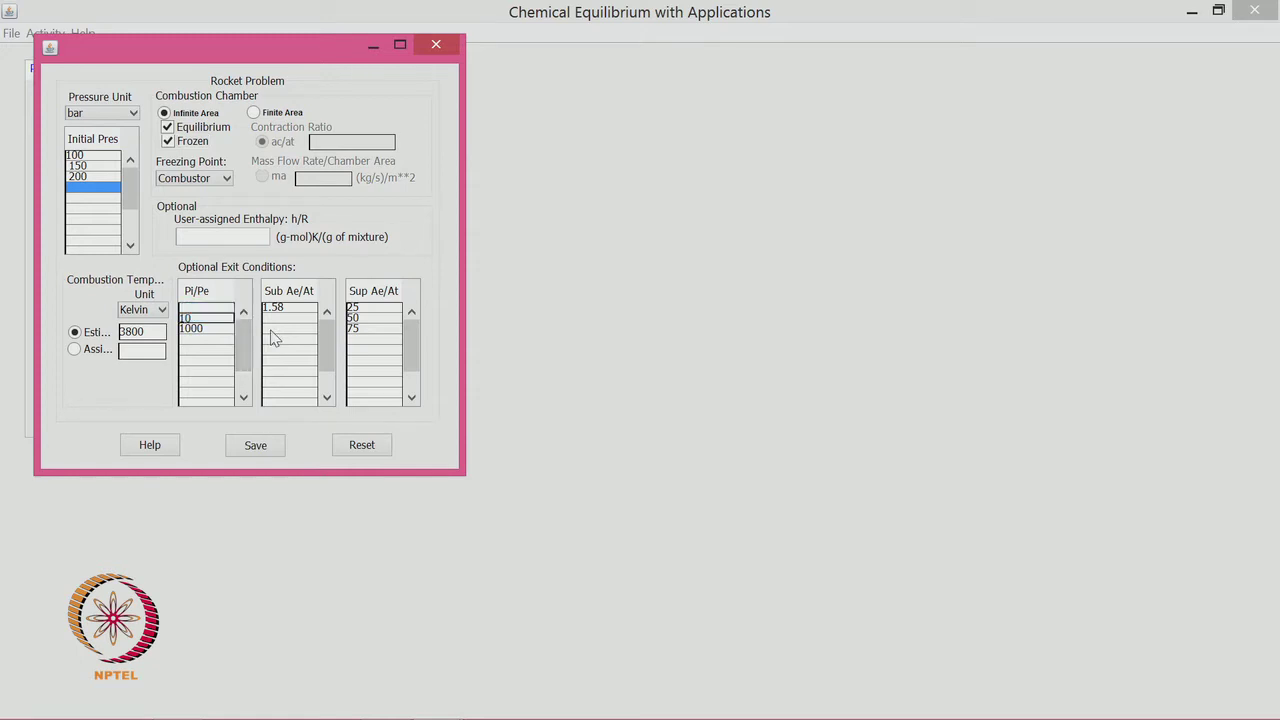
{"action": "key", "text": "BackSpace"}
{"action": "key", "text": "BackSpace"}
{"action": "key", "text": "BackSpace"}
{"action": "key", "text": "BackSpace"}
{"action": "key", "text": "Return"}
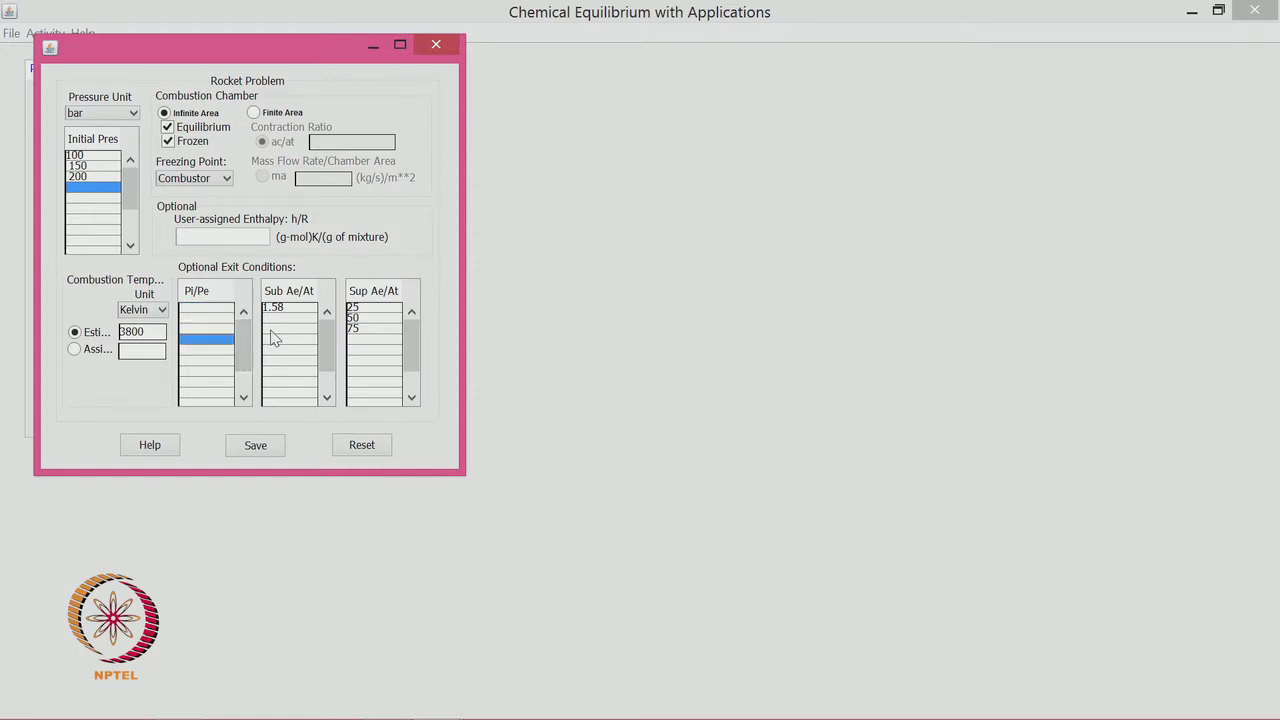
- Add 100 as a further supersonic area ratio (Sup Ae/At) and save the rocket problem settings
{"action": "left_click", "coordinate": [391, 310]}
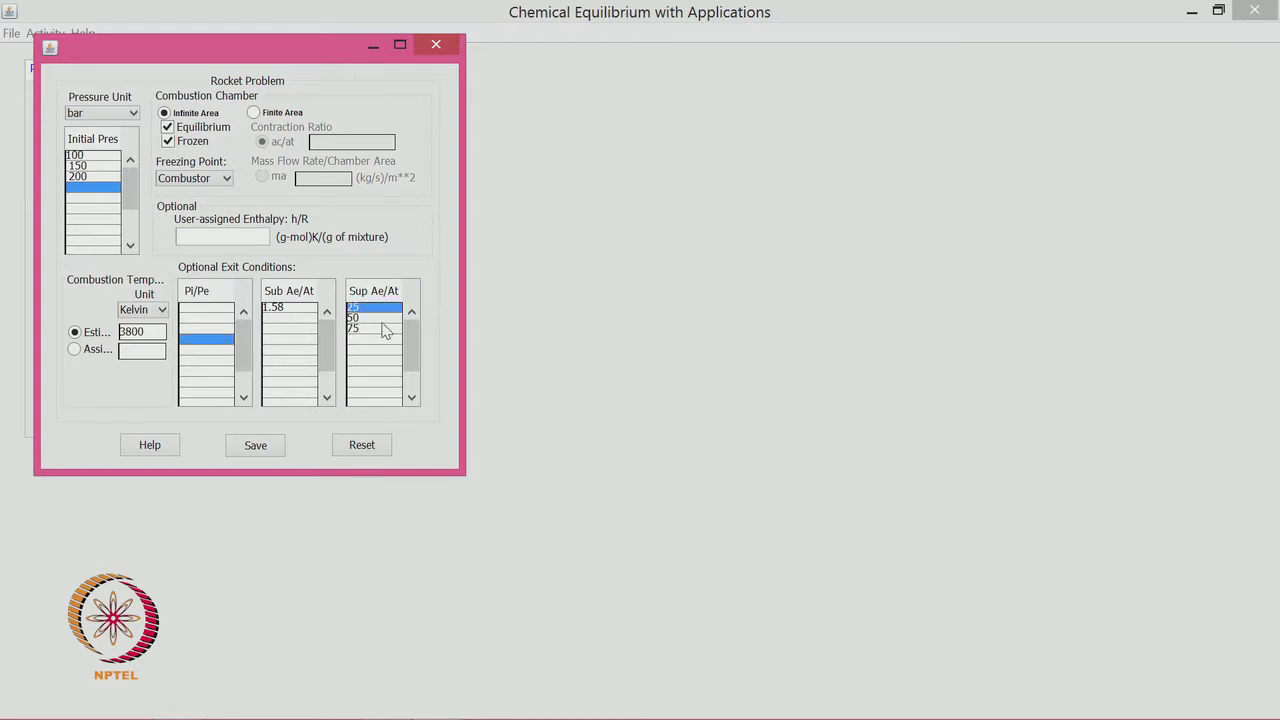
{"action": "key", "text": "Down"}
{"action": "key", "text": "Down"}
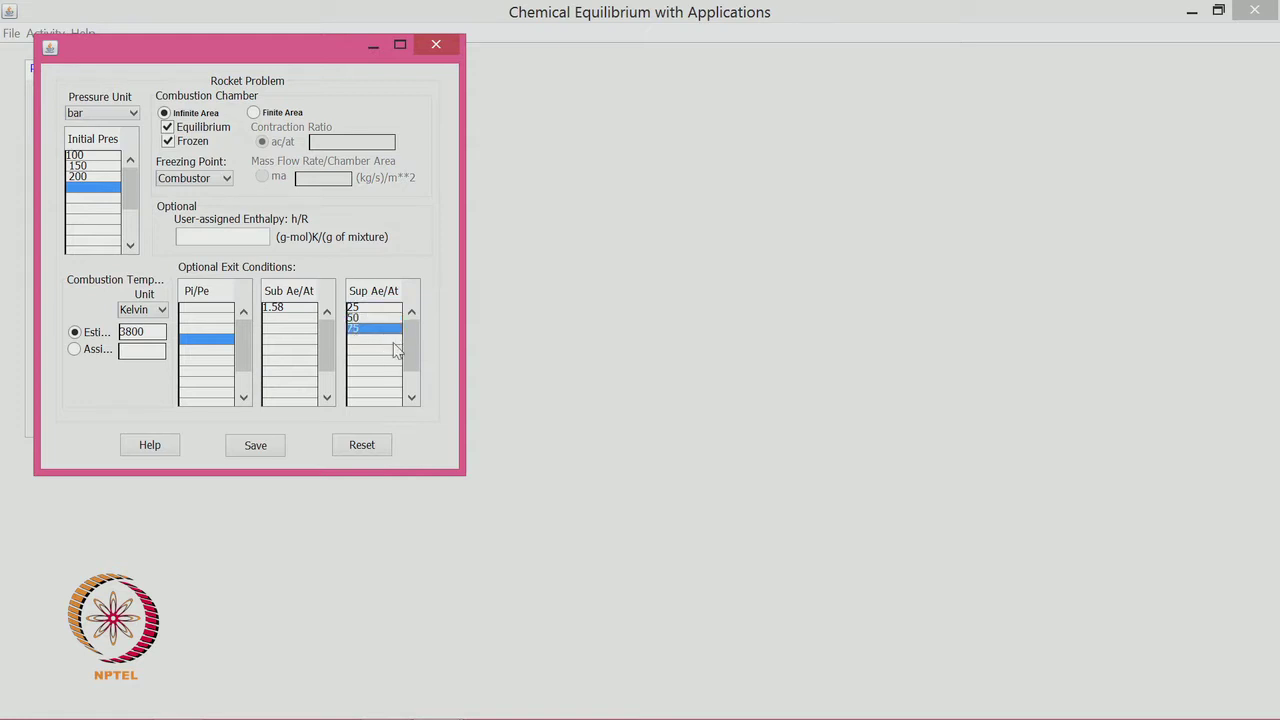
{"action": "key", "text": "Down"}
{"action": "type", "text": "1"}
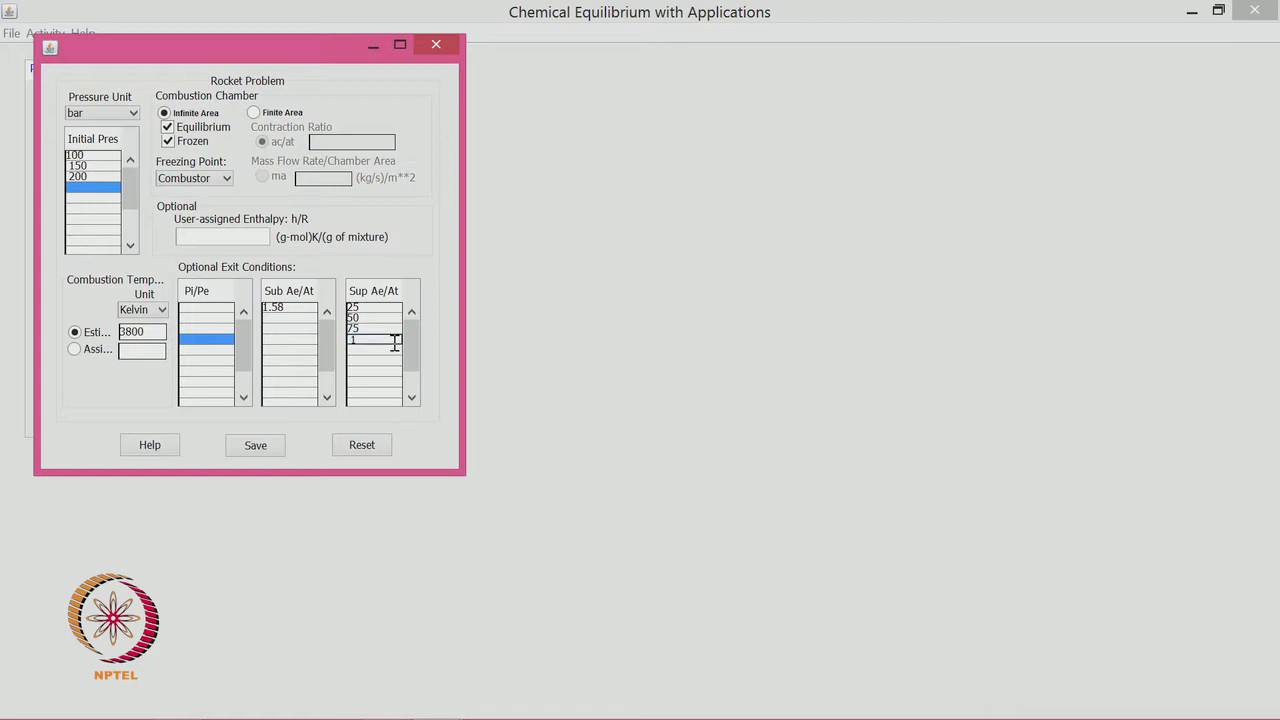
{"action": "key", "text": "Return"}
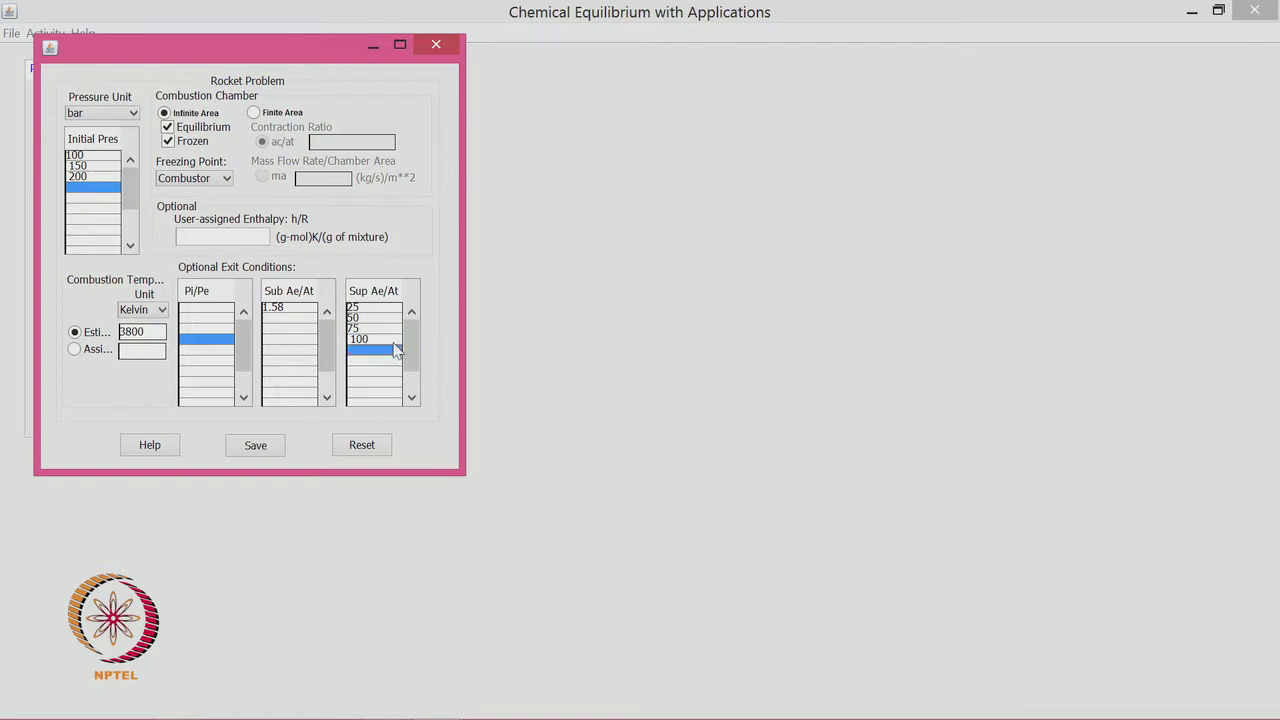
{"action": "left_click", "coordinate": [253, 445]}
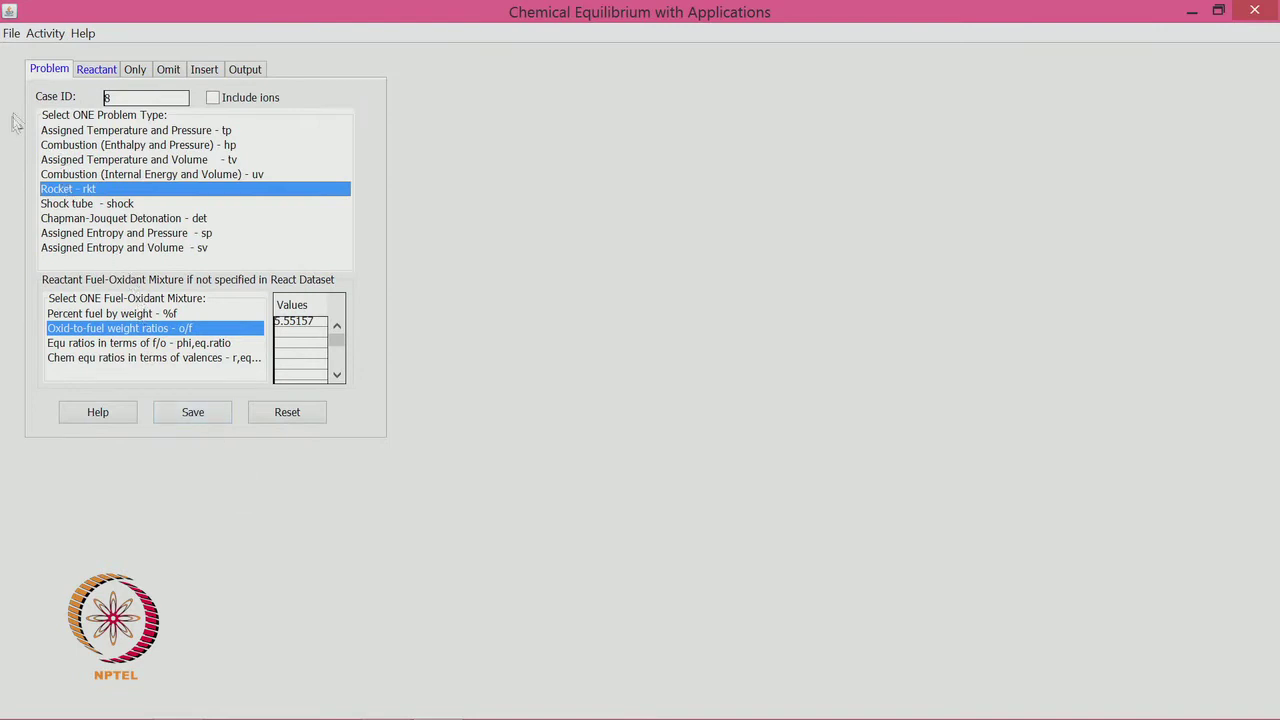
- Add the oxidizer-to-fuel weight ratios 1, 2, 3, 4, 5, 6, 7 and 8 below the existing mixture value
{"action": "left_click", "coordinate": [45, 72]}
{"action": "left_click", "coordinate": [315, 336]}
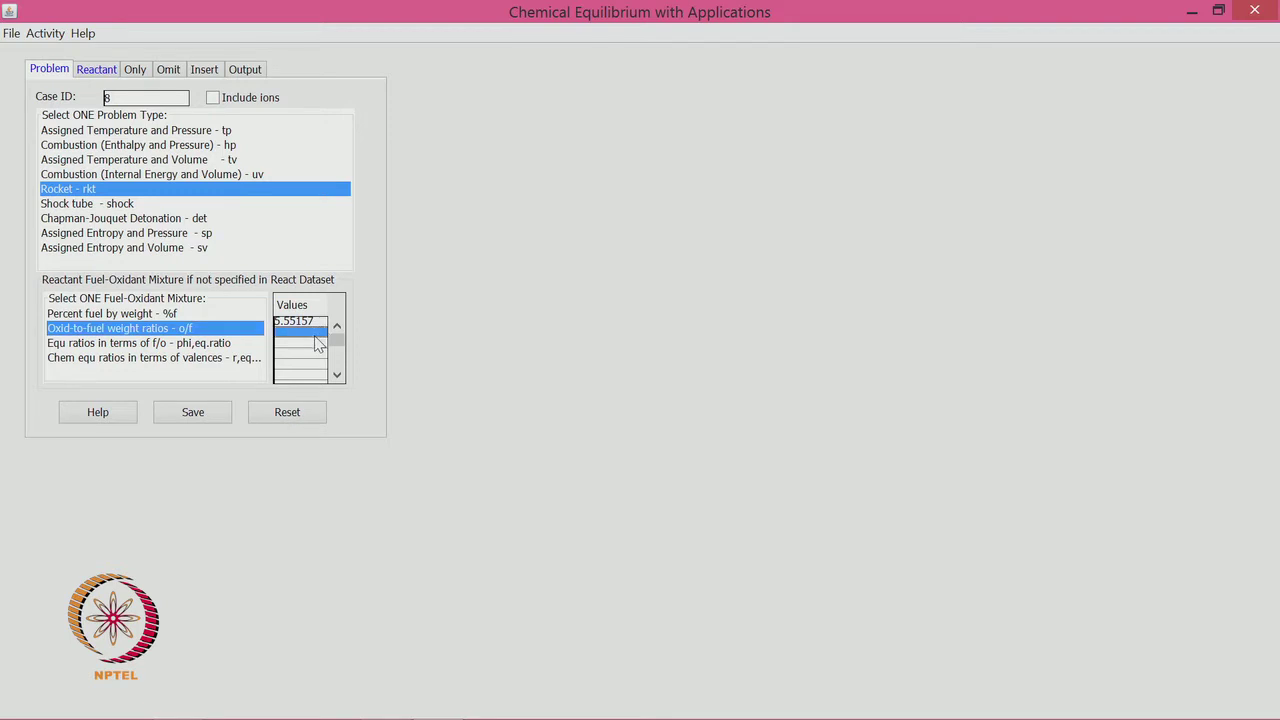
{"action": "type", "text": "1"}
{"action": "key", "text": "Return"}
{"action": "type", "text": "2"}
{"action": "key", "text": "Return"}
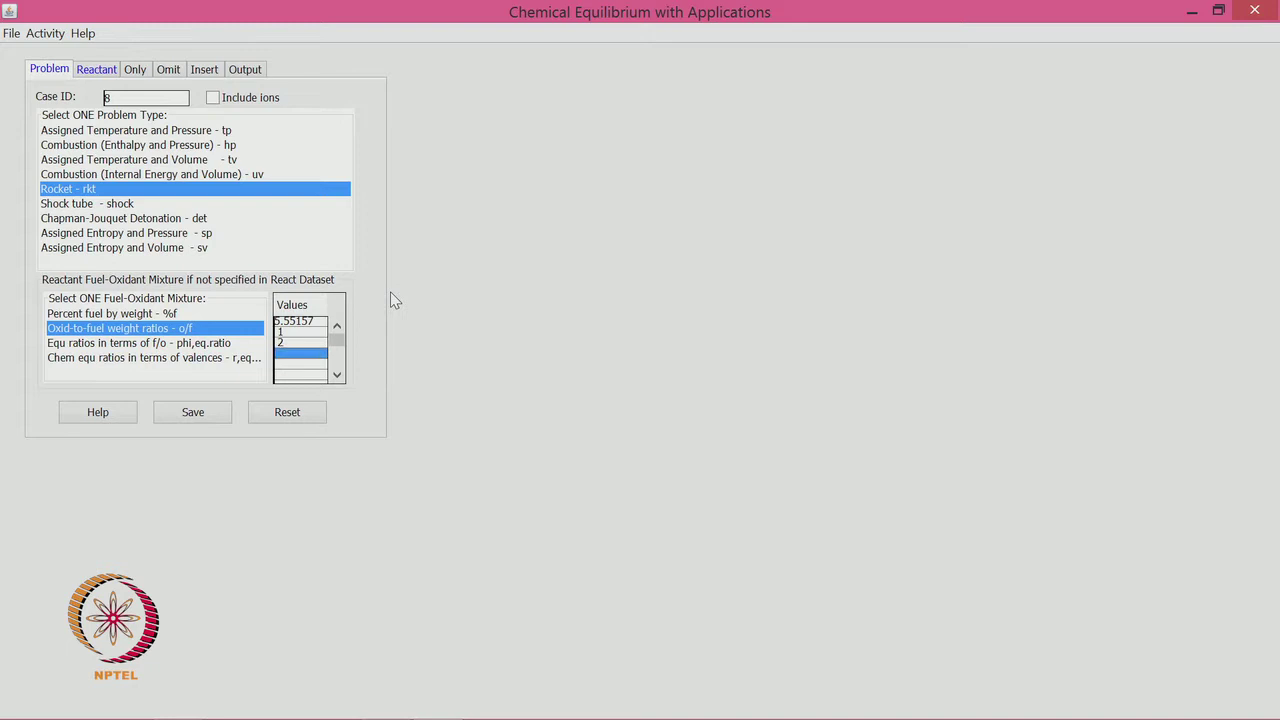
{"action": "type", "text": "3"}
{"action": "key", "text": "Return"}
{"action": "type", "text": "4"}
{"action": "key", "text": "Return"}
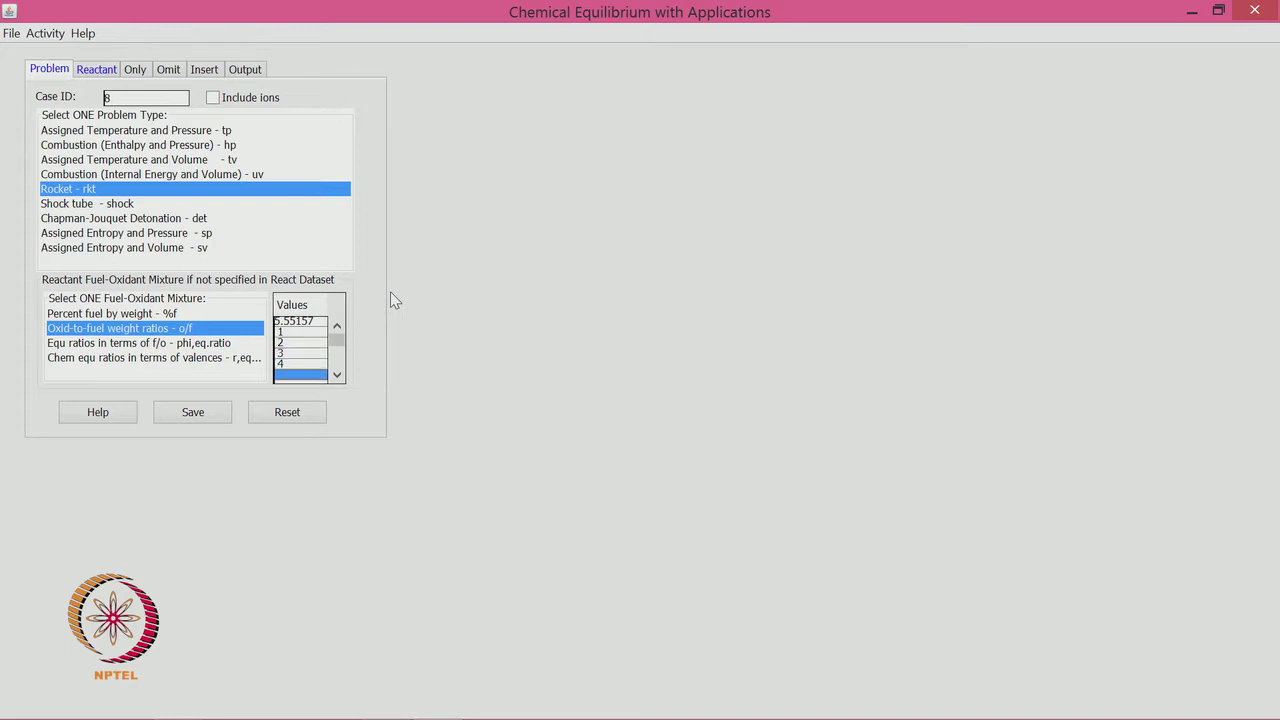
{"action": "type", "text": "5"}
{"action": "key", "text": "Return"}
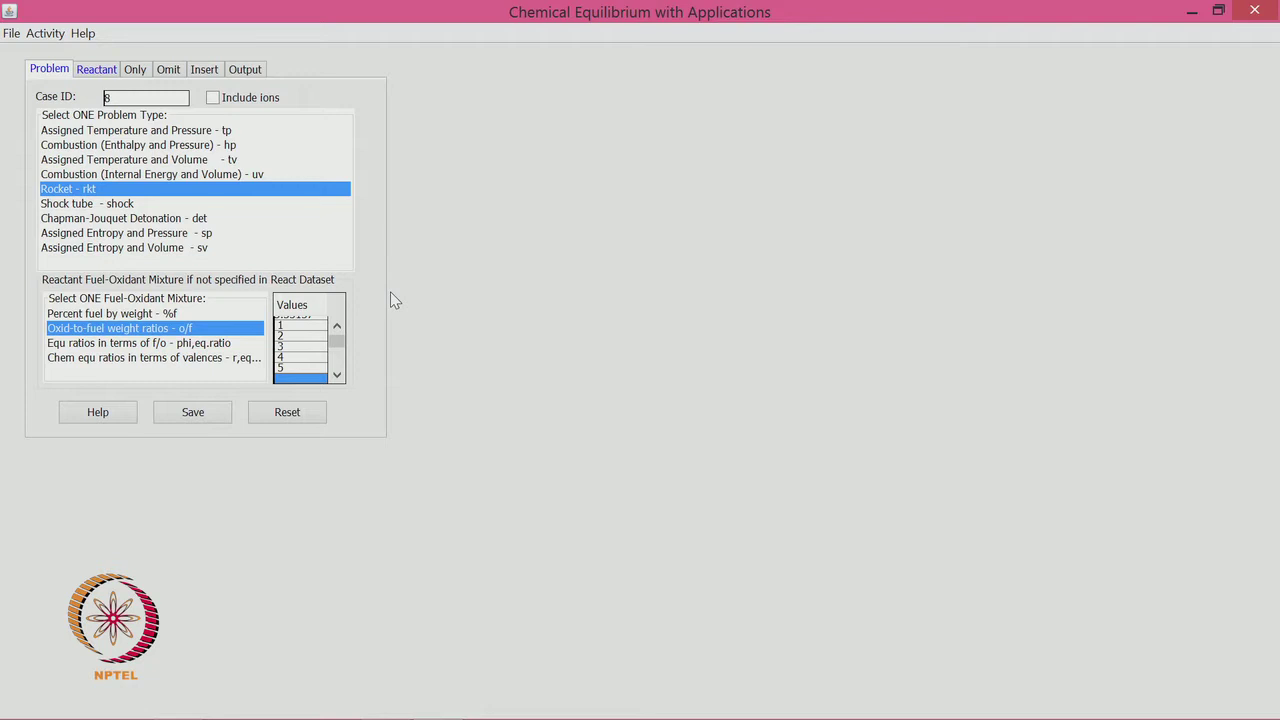
{"action": "type", "text": "6"}
{"action": "key", "text": "Return"}
{"action": "type", "text": "7"}
{"action": "key", "text": "Return"}
{"action": "type", "text": "8"}
{"action": "key", "text": "Return"}
- Review the fuel and oxidizer reactants against the mixture ratios, and inspect the species choices for the fuel's name
{"action": "left_click", "coordinate": [86, 70]}
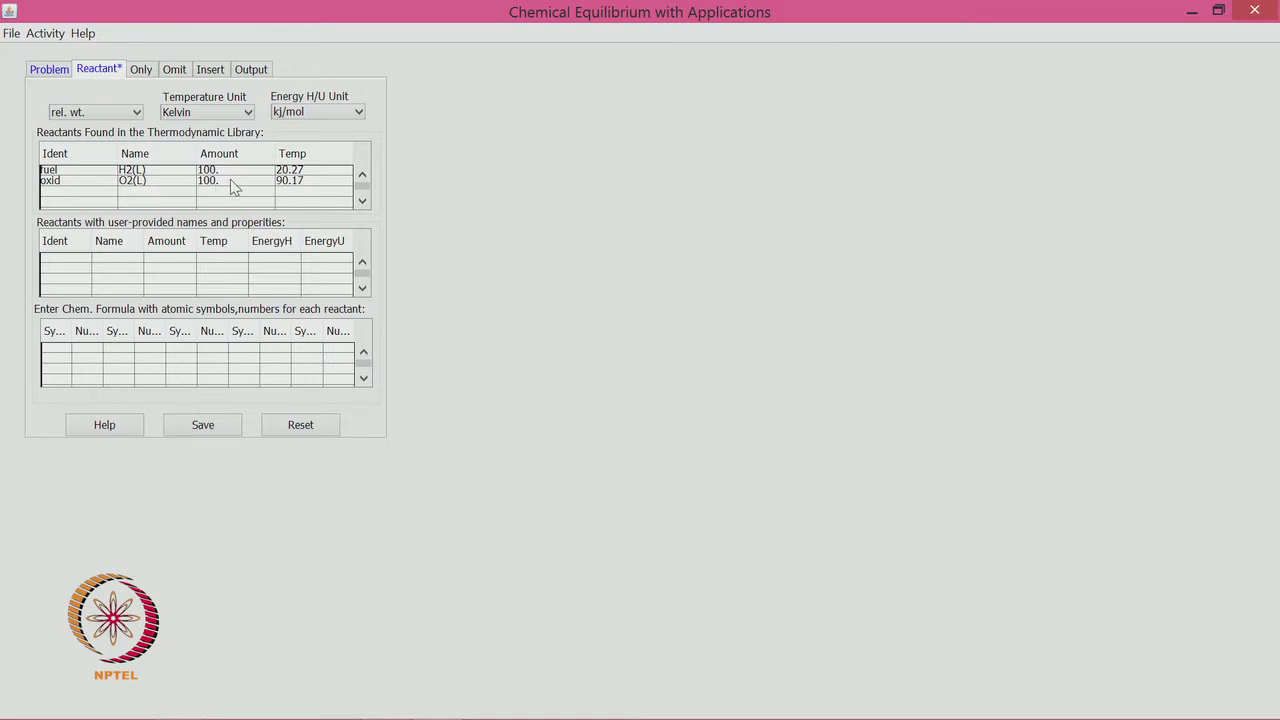
{"action": "left_click", "coordinate": [66, 72]}
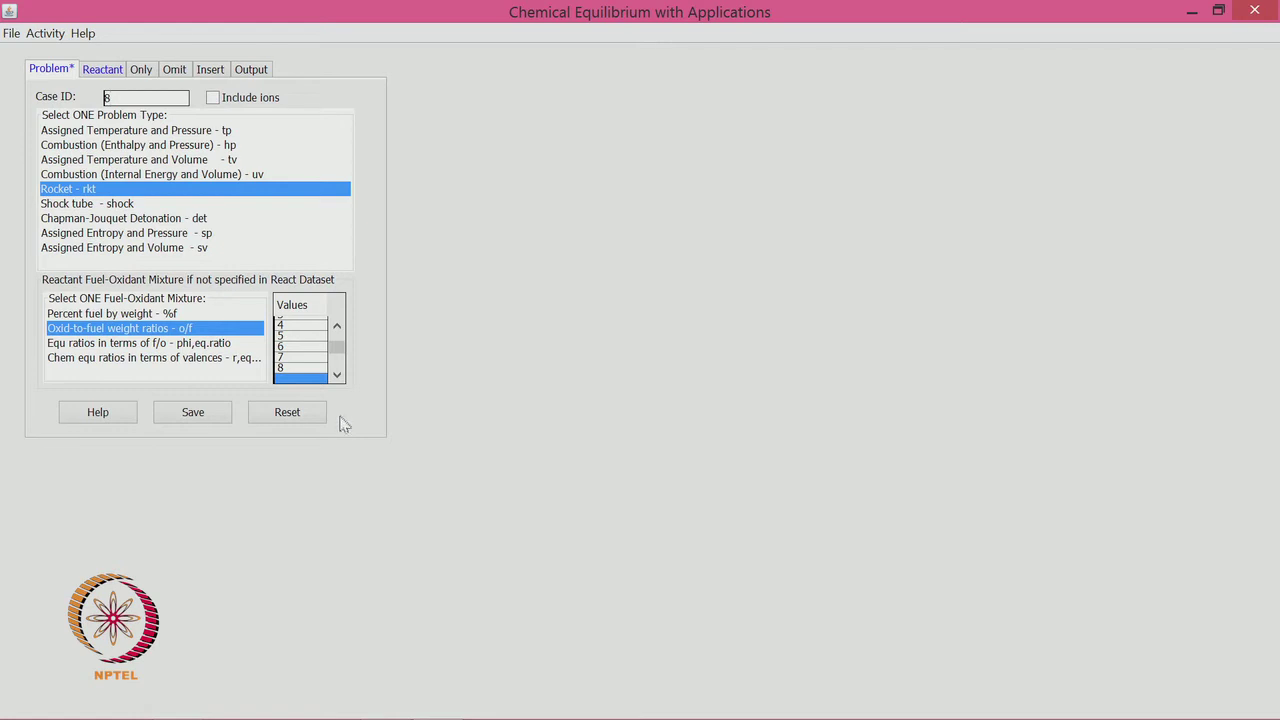
{"action": "left_click", "coordinate": [316, 368]}
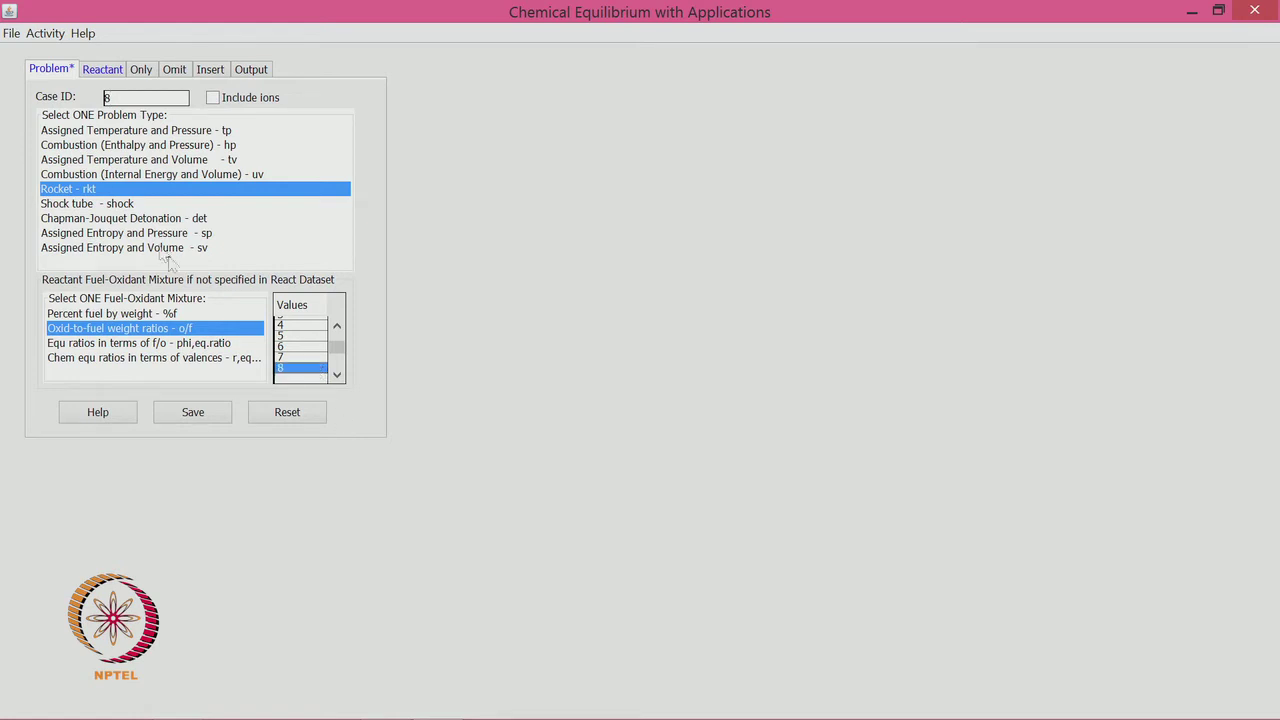
{"action": "left_click", "coordinate": [89, 69]}
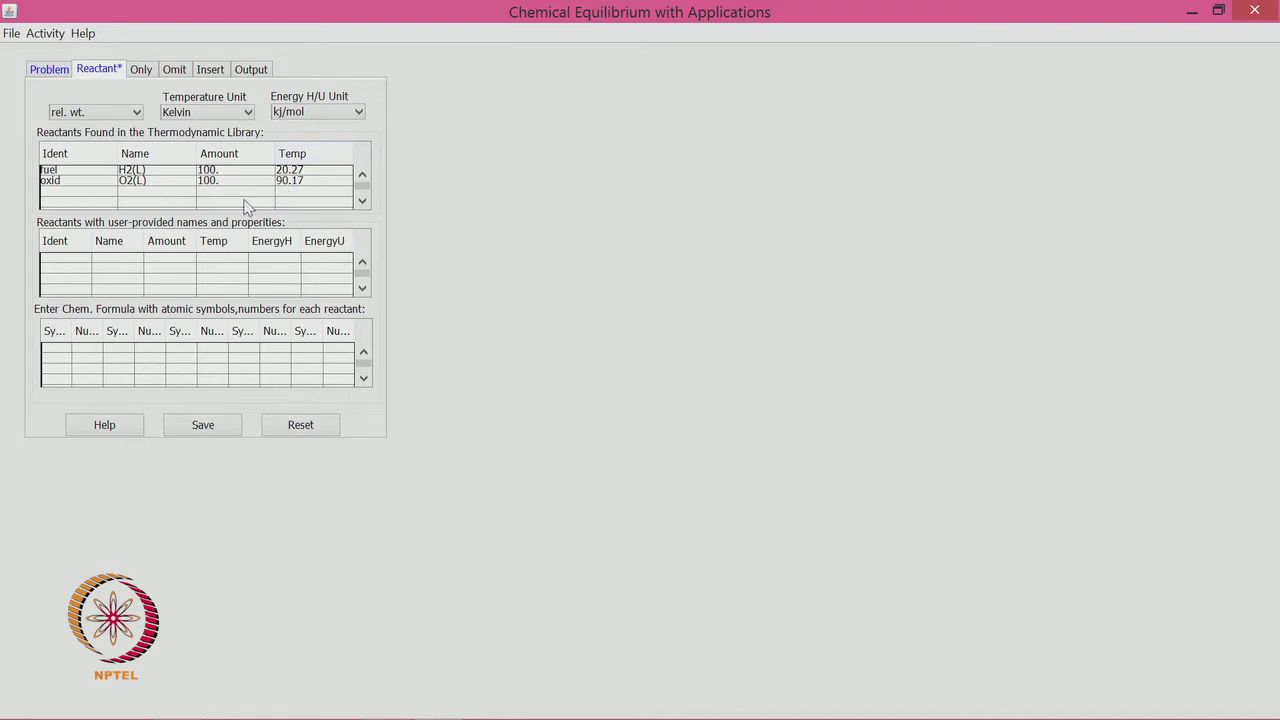
{"action": "double_click", "coordinate": [142, 175]}
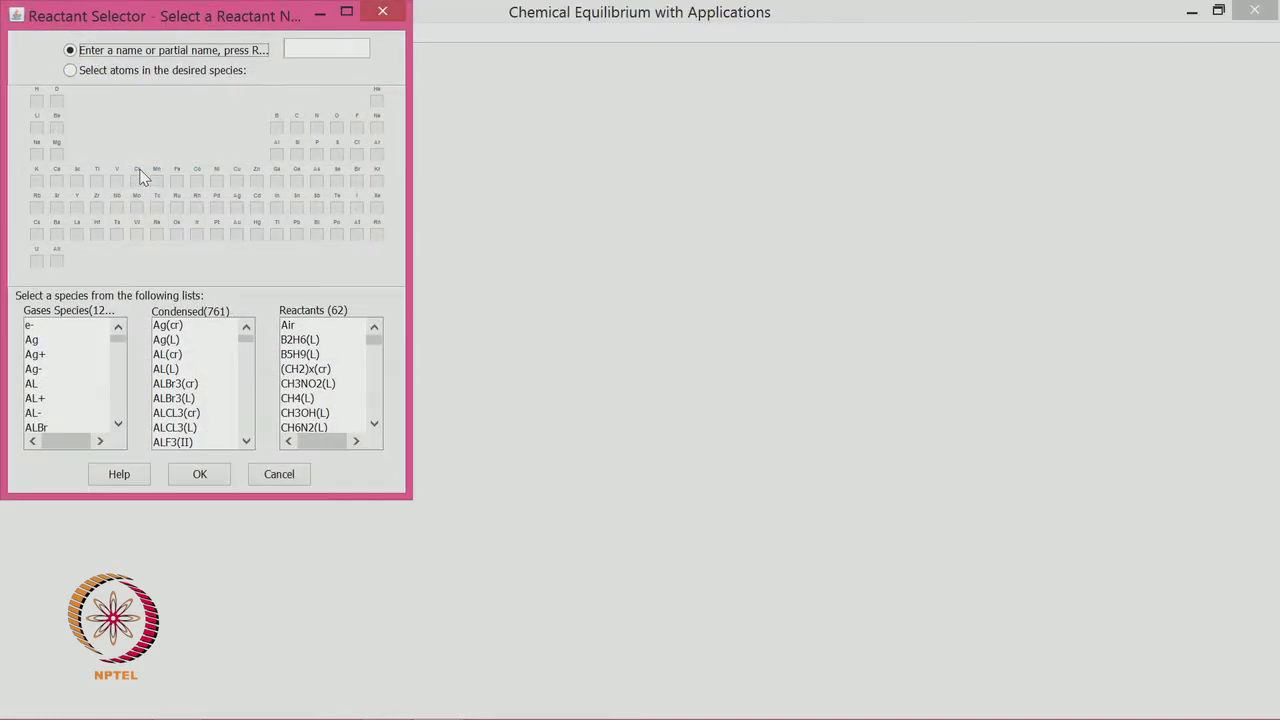
{"action": "left_click", "coordinate": [382, 11]}
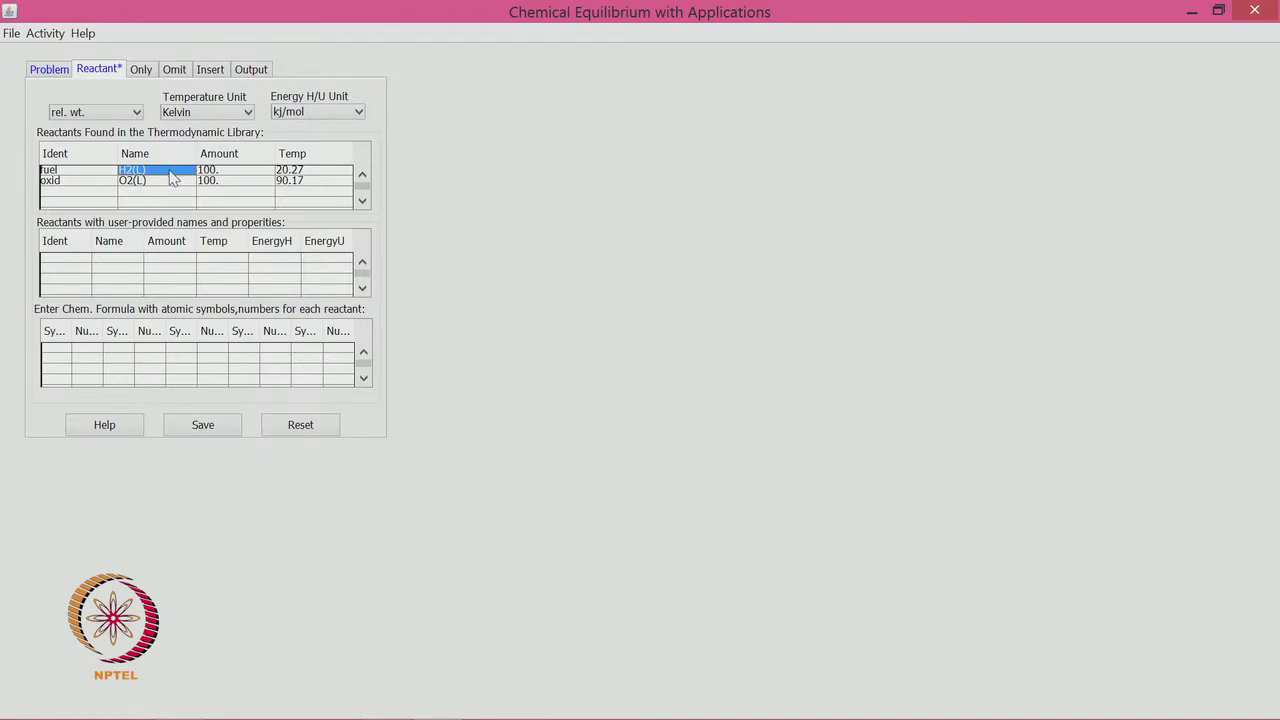
- Browse the thermodynamic library's Reactants species list for possible names for the fuel
{"action": "double_click", "coordinate": [173, 177]}
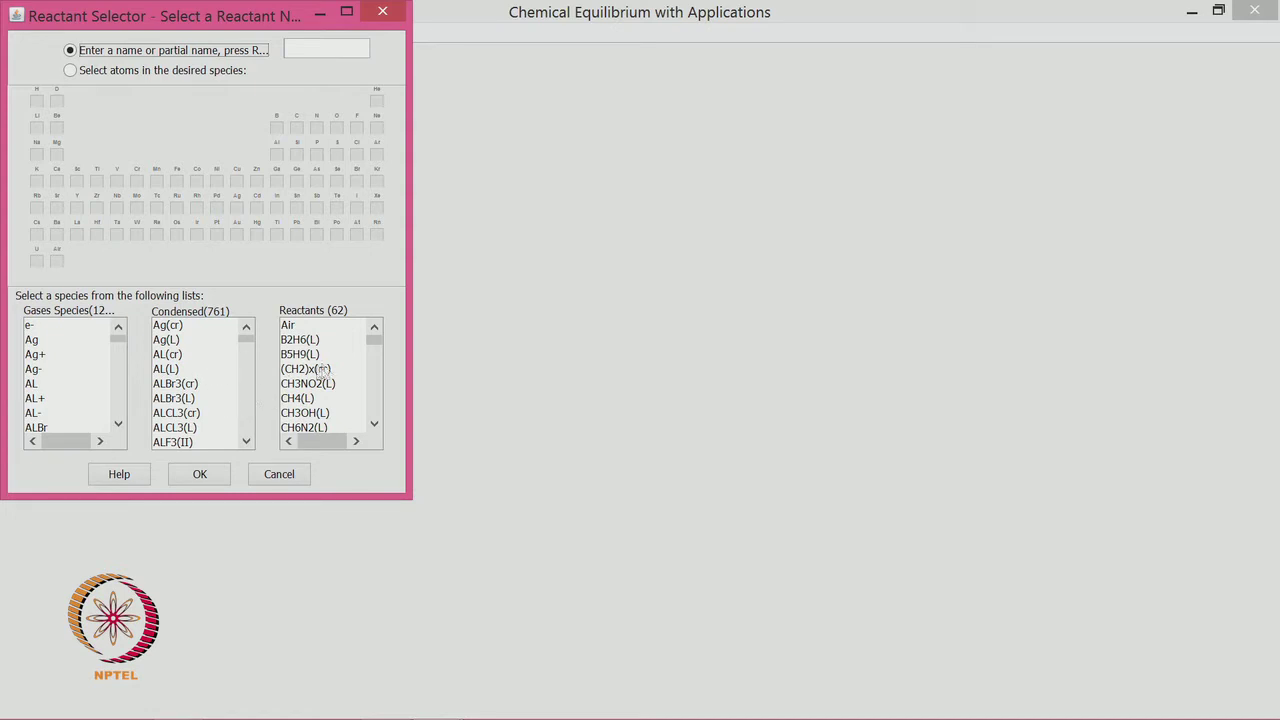
{"action": "left_click", "coordinate": [380, 347]}
{"action": "left_click", "coordinate": [378, 363]}
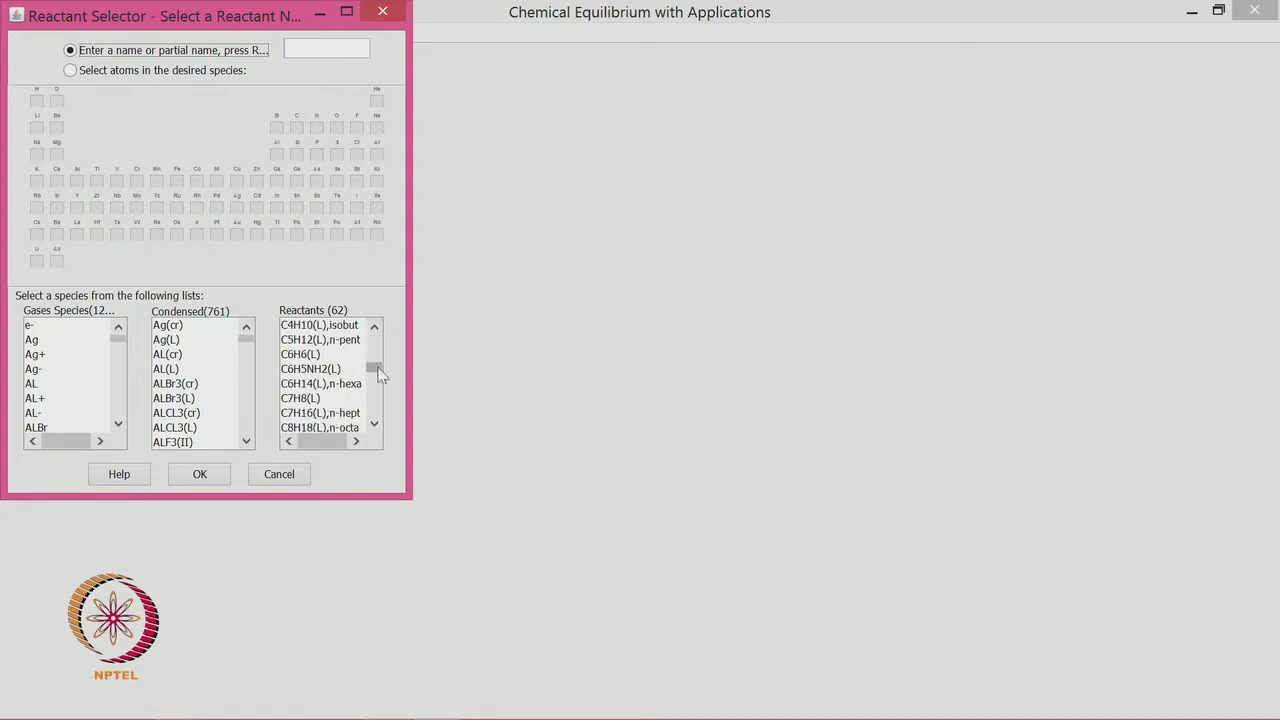
{"action": "left_click", "coordinate": [378, 388]}
{"action": "left_click", "coordinate": [376, 396]}
{"action": "left_click", "coordinate": [376, 402]}
{"action": "left_click", "coordinate": [375, 405]}
{"action": "left_click", "coordinate": [374, 414]}
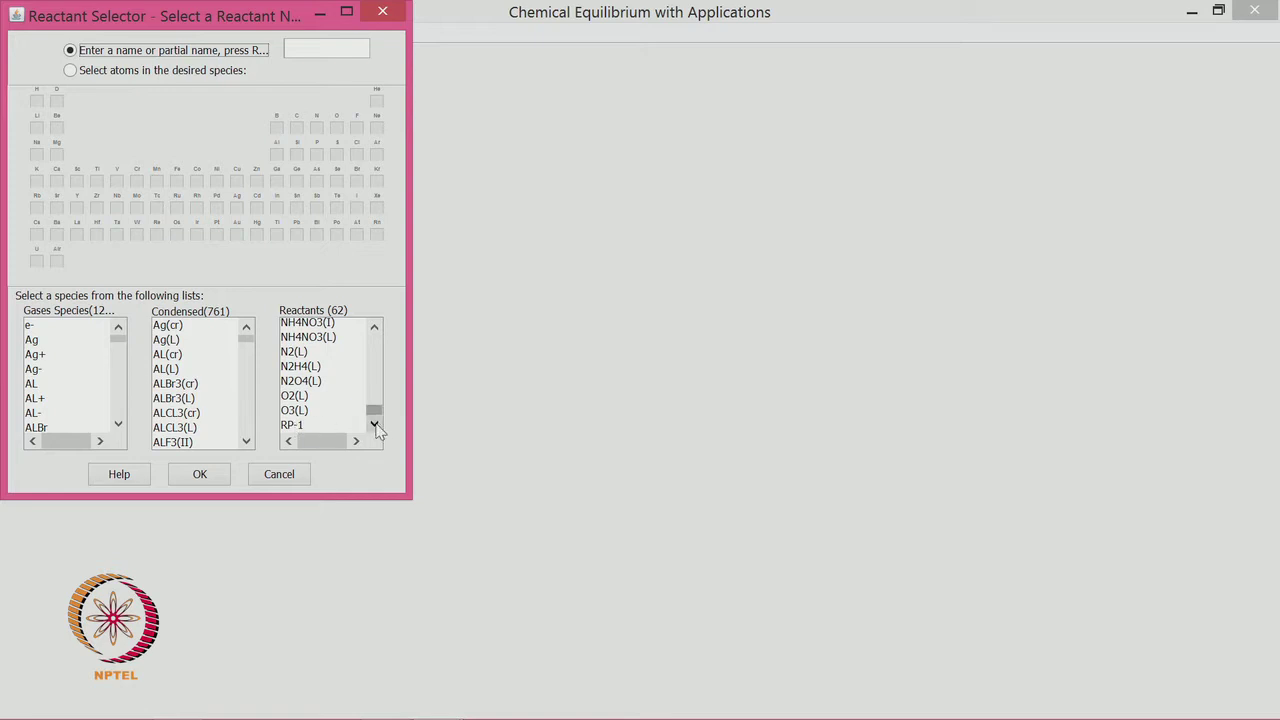
{"action": "left_click", "coordinate": [374, 327]}
{"action": "left_click", "coordinate": [374, 327]}
{"action": "left_click", "coordinate": [374, 327]}
{"action": "left_click", "coordinate": [374, 327]}
{"action": "left_click", "coordinate": [374, 327]}
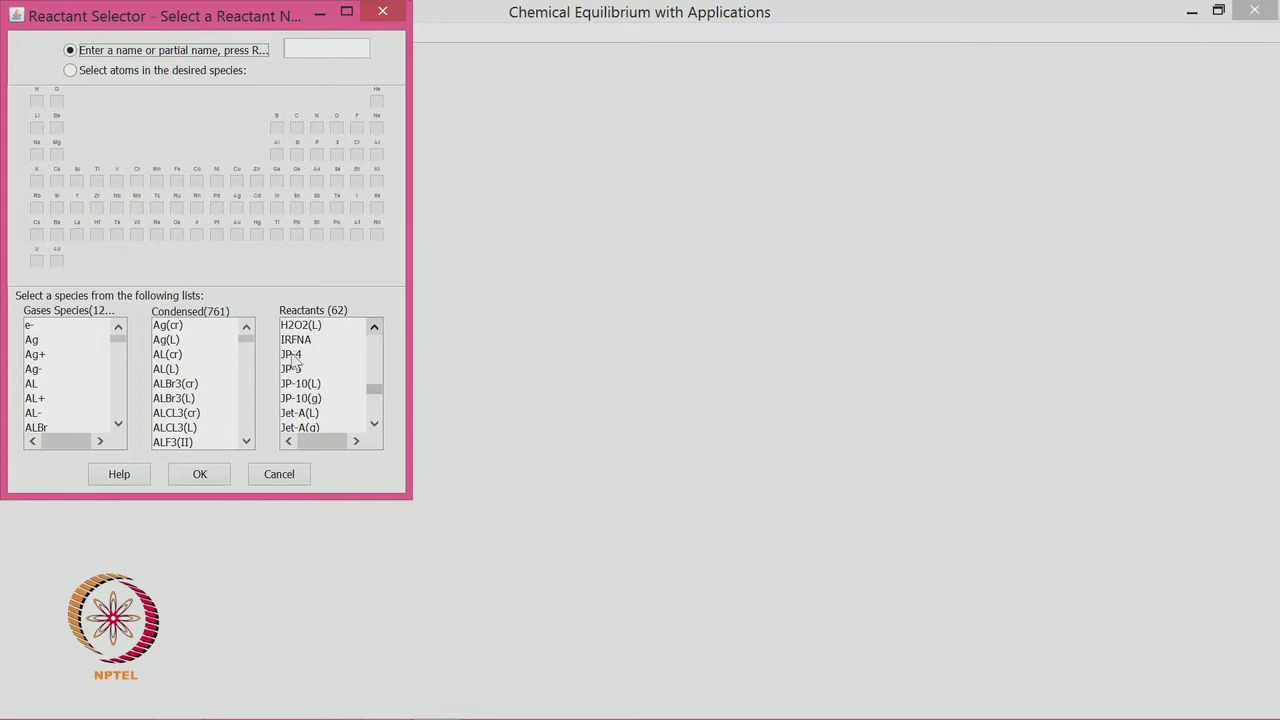
{"action": "left_click_drag", "start_coordinate": [376, 392], "coordinate": [377, 447]}
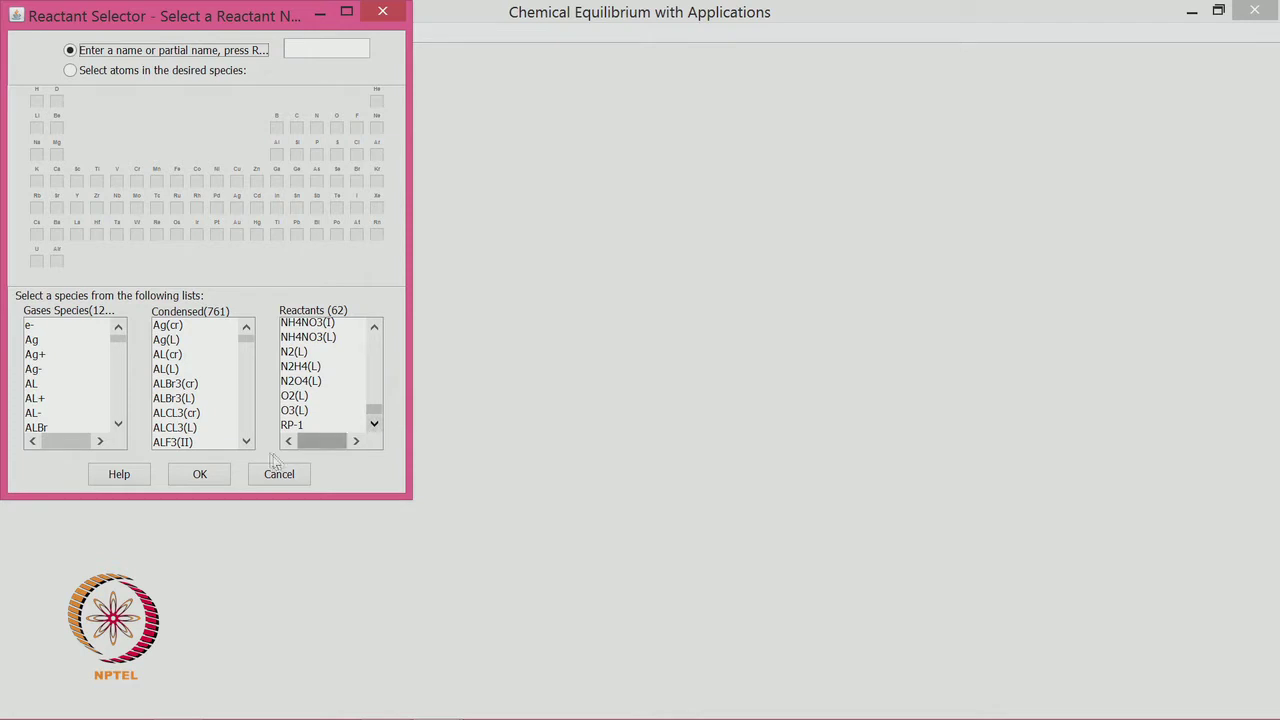
{"action": "left_click", "coordinate": [203, 478]}
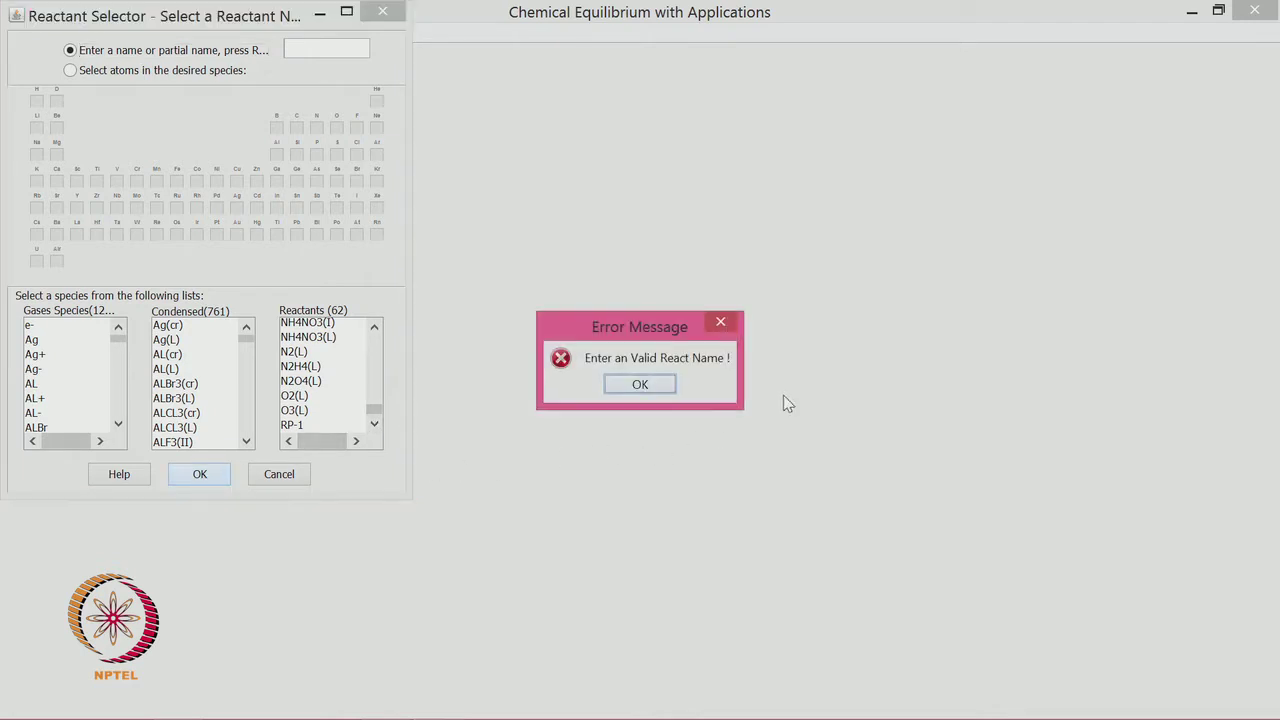
{"action": "left_click", "coordinate": [720, 321]}
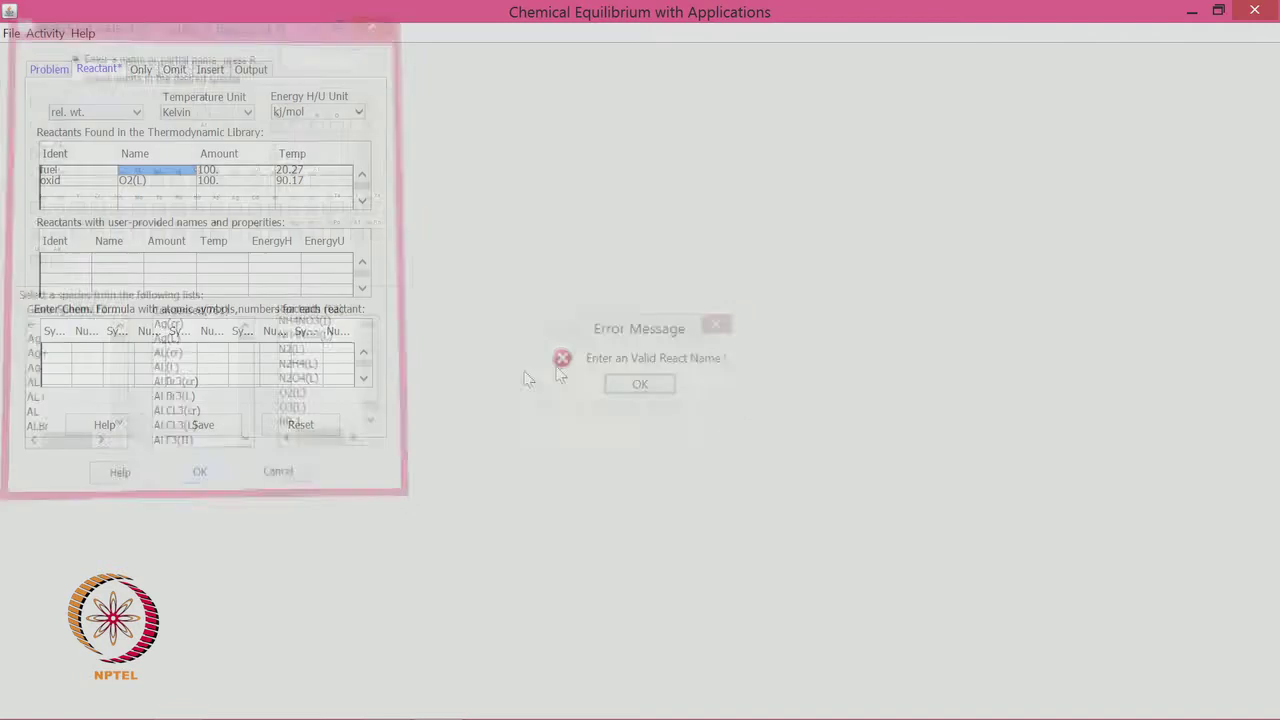
- Choose H2(L) from the library's Reactants species as the fuel's name
{"action": "double_click", "coordinate": [143, 172]}
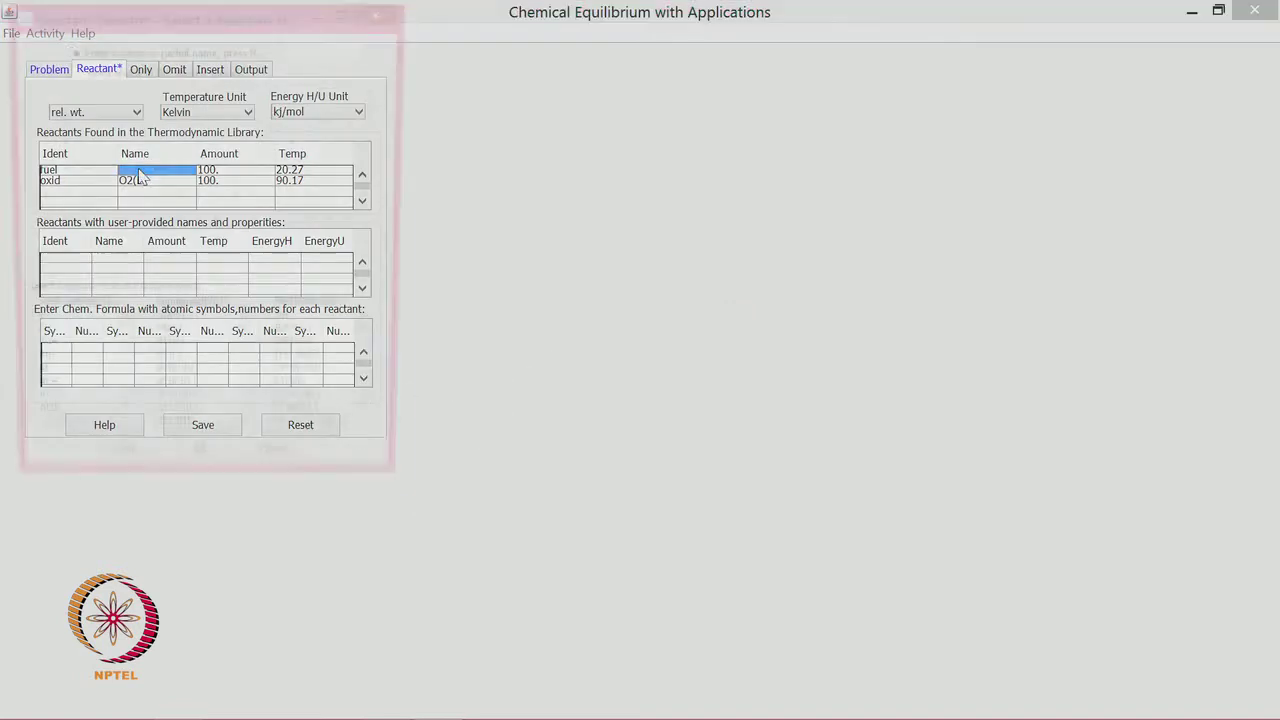
{"action": "scroll", "coordinate": [372, 361], "scroll_direction": "down", "scroll_amount": 5}
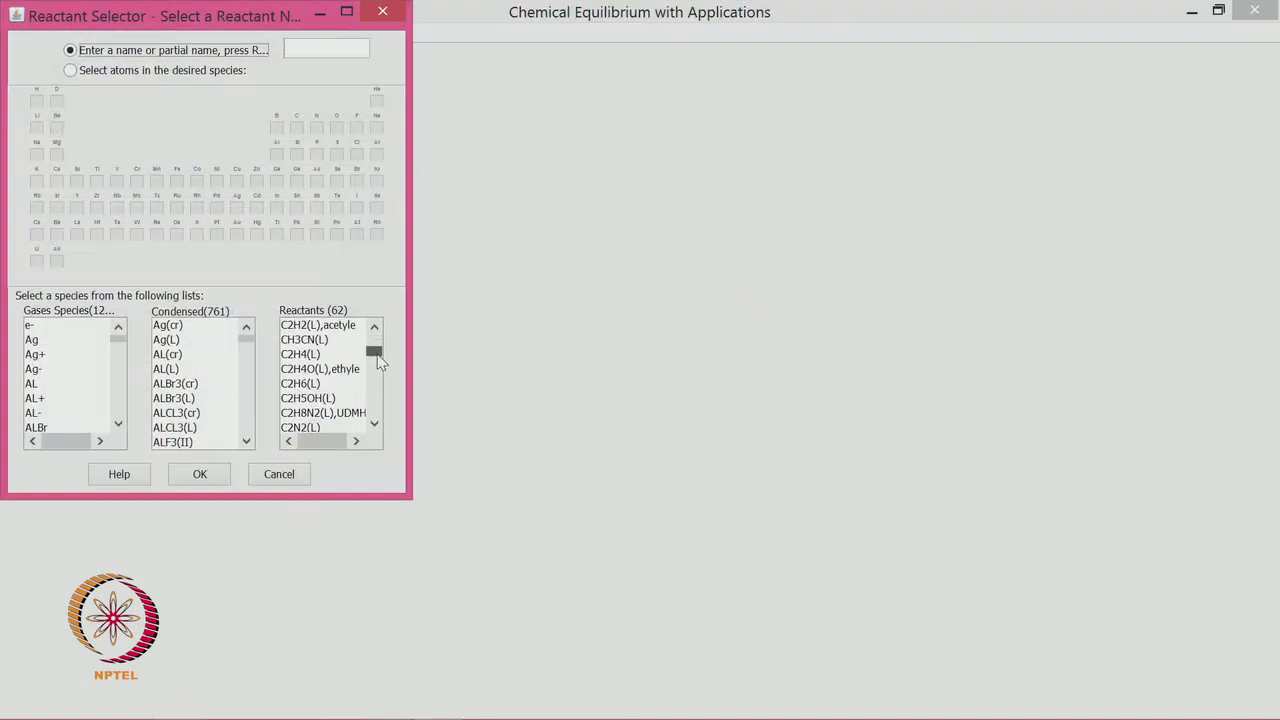
{"action": "scroll", "coordinate": [378, 364], "scroll_direction": "down", "scroll_amount": 6}
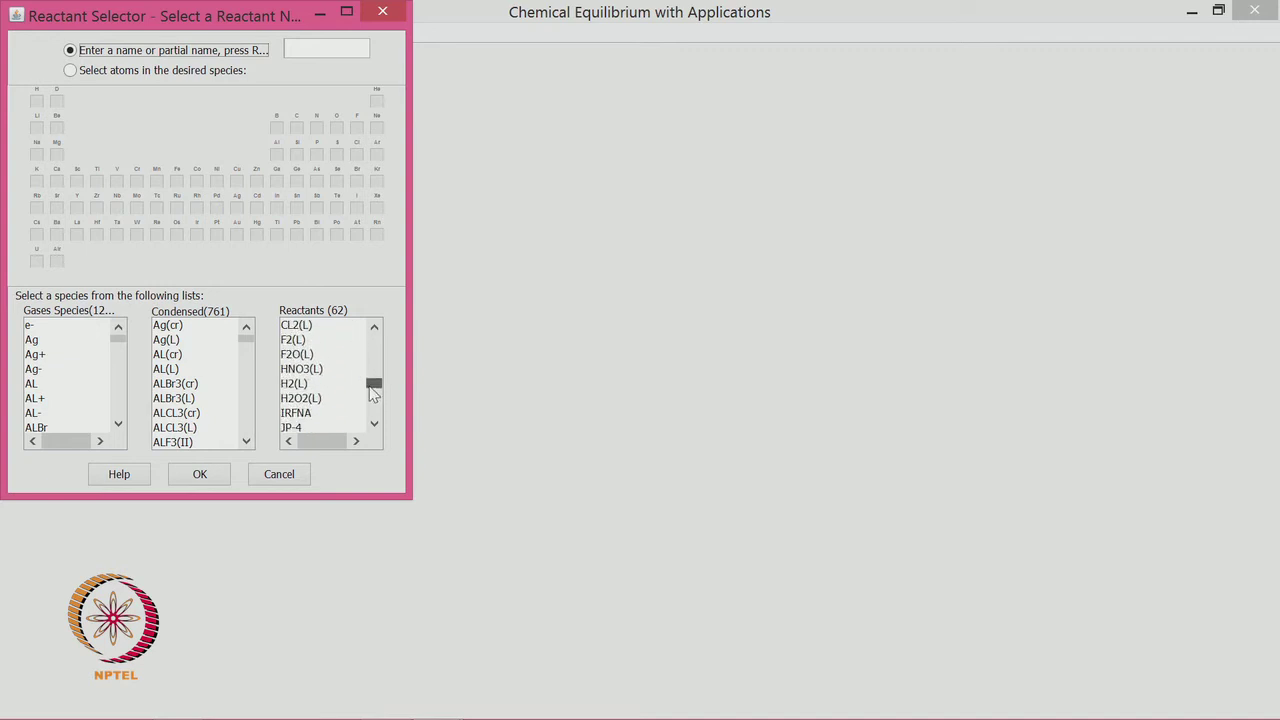
{"action": "left_click", "coordinate": [298, 385]}
{"action": "left_click", "coordinate": [199, 474]}
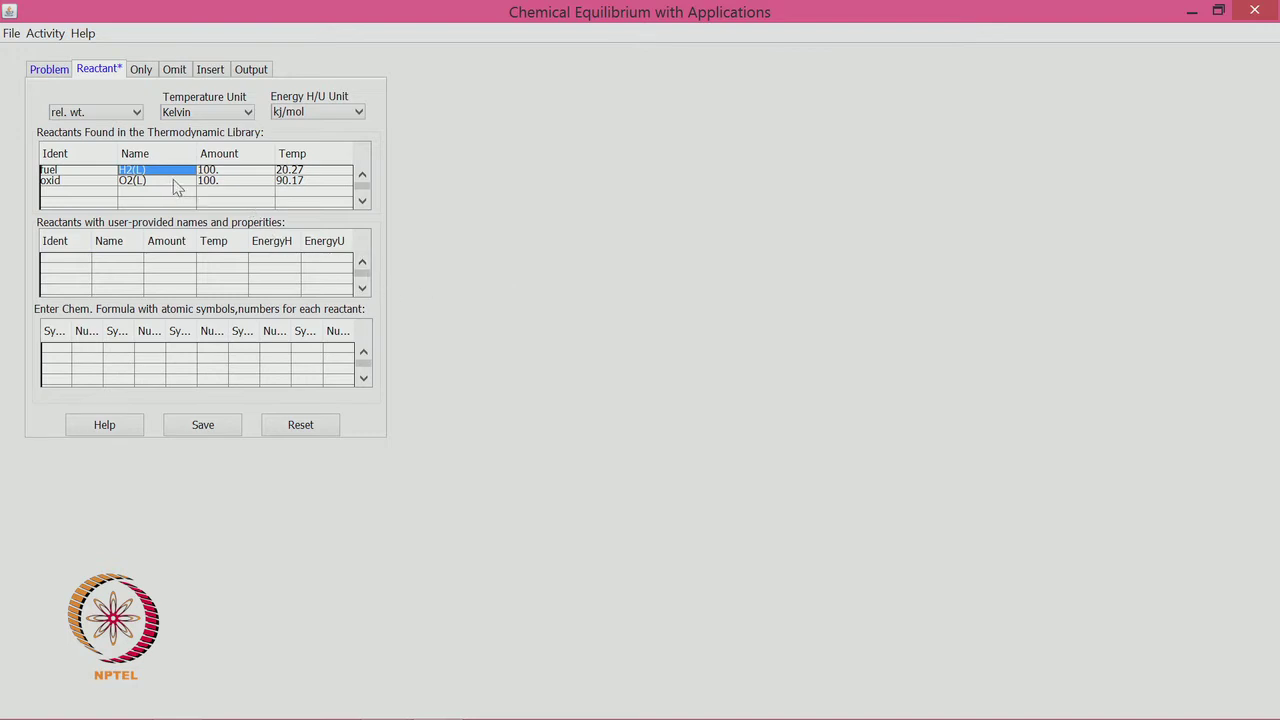
- Choose O2(L) from the library's Reactants species as the oxidizer's name and save the reactant settings
{"action": "left_click", "coordinate": [173, 182]}
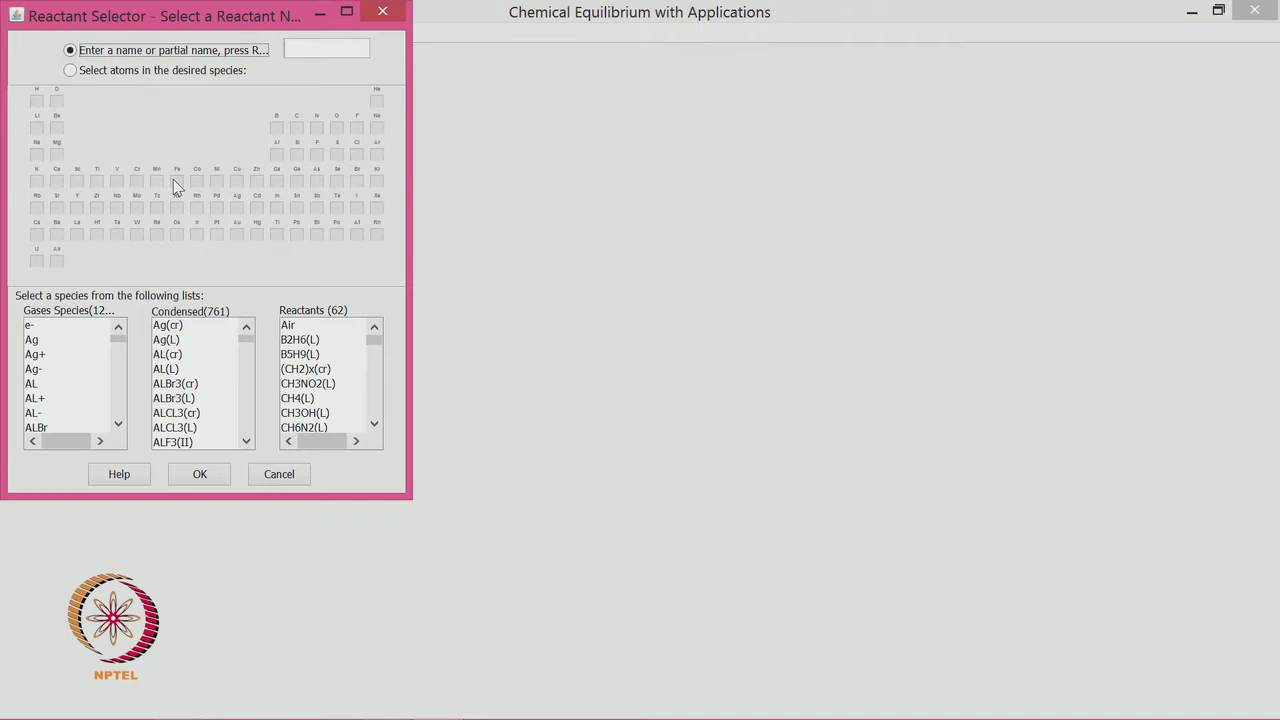
{"action": "left_click_drag", "start_coordinate": [374, 341], "coordinate": [380, 418]}
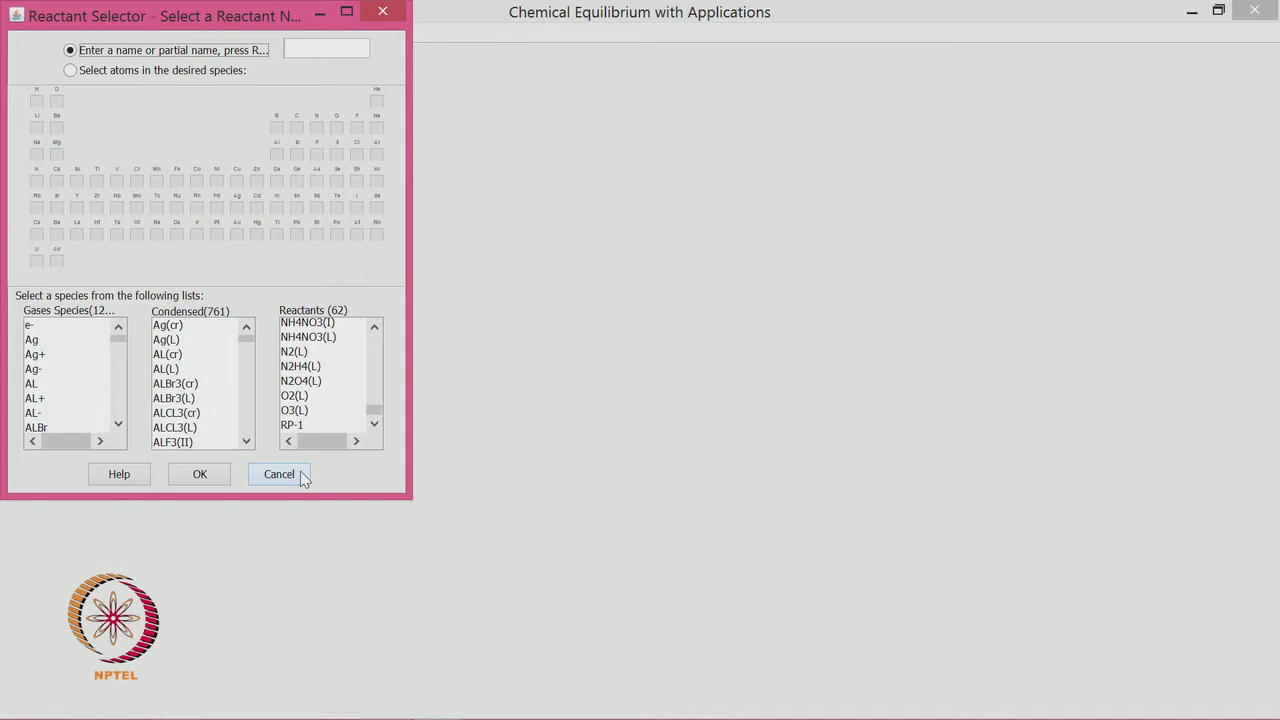
{"action": "left_click", "coordinate": [300, 396]}
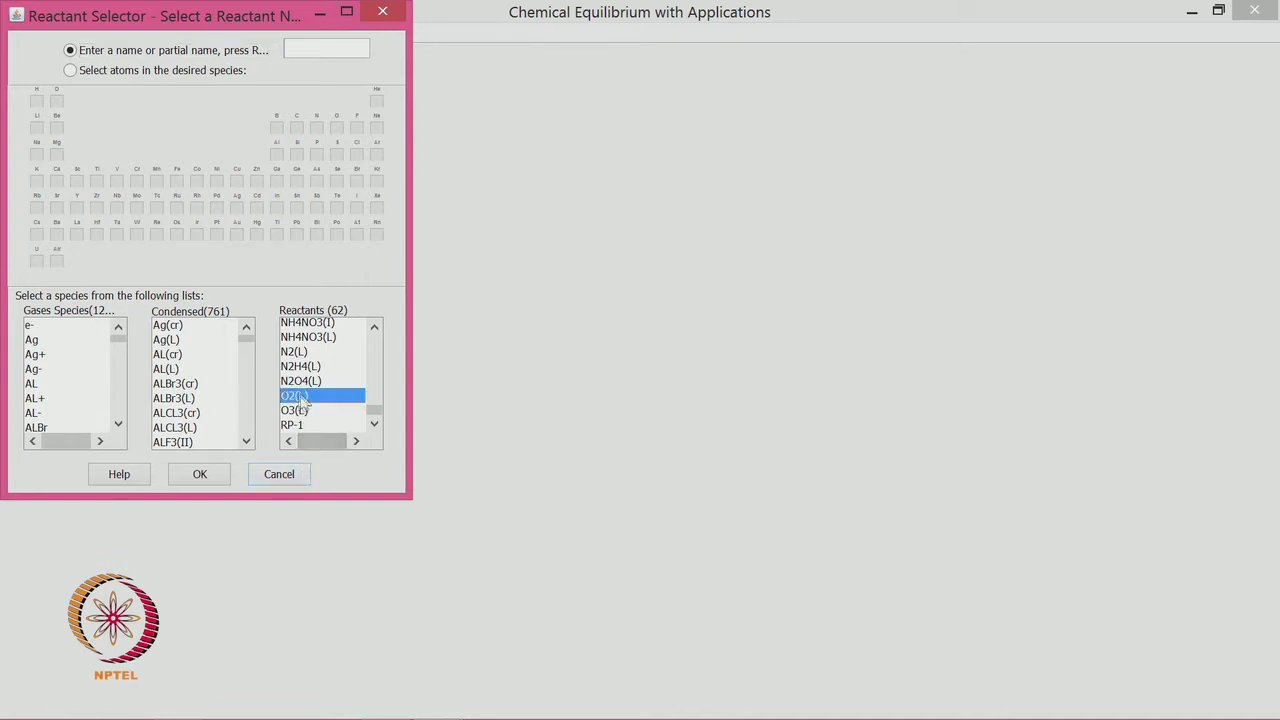
{"action": "left_click", "coordinate": [210, 474]}
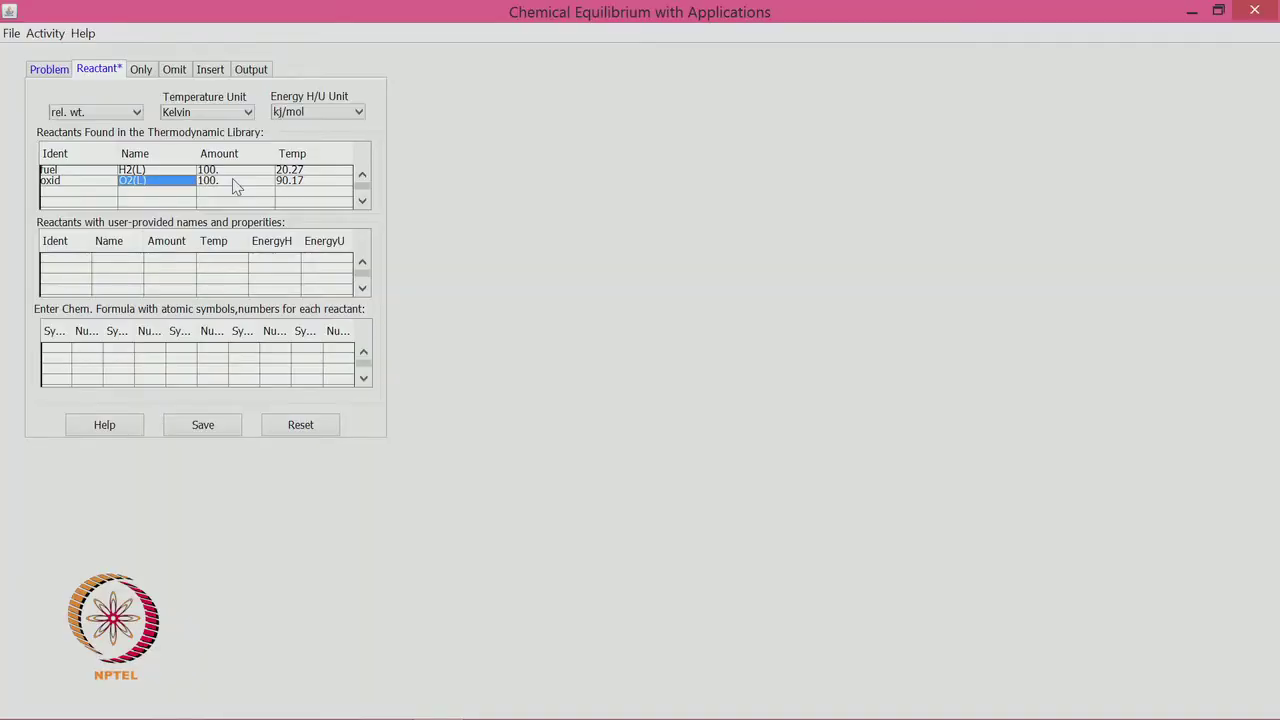
{"action": "left_click", "coordinate": [203, 428]}
- Execute CEA2 on the rocket problem, enlarge the resulting output file viewer and close it
{"action": "left_click", "coordinate": [46, 69]}
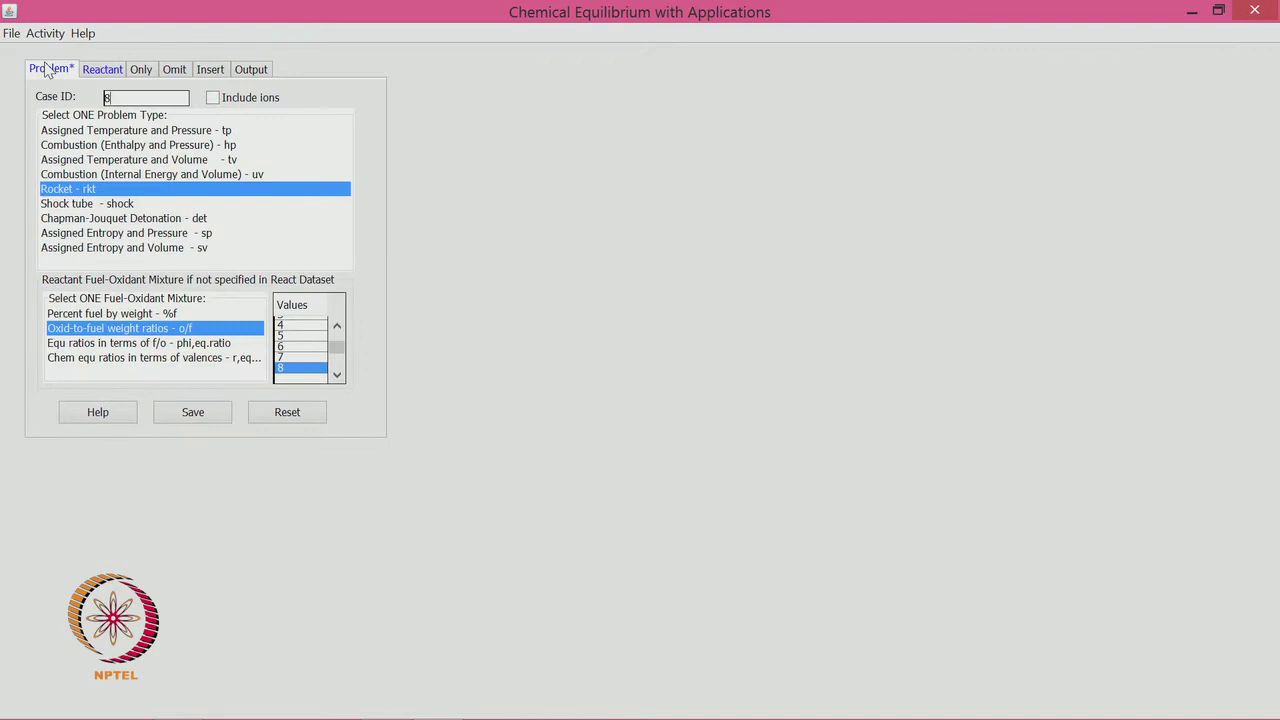
{"action": "left_click", "coordinate": [46, 34]}
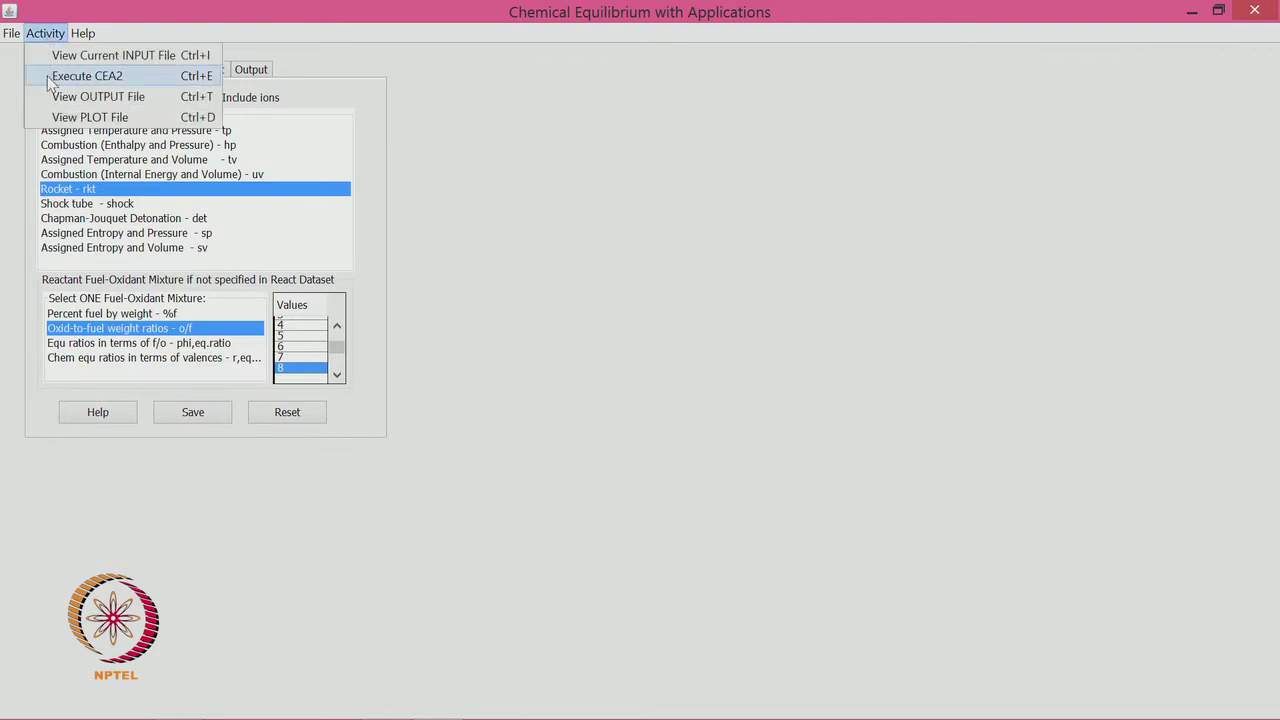
{"action": "left_click", "coordinate": [47, 77]}
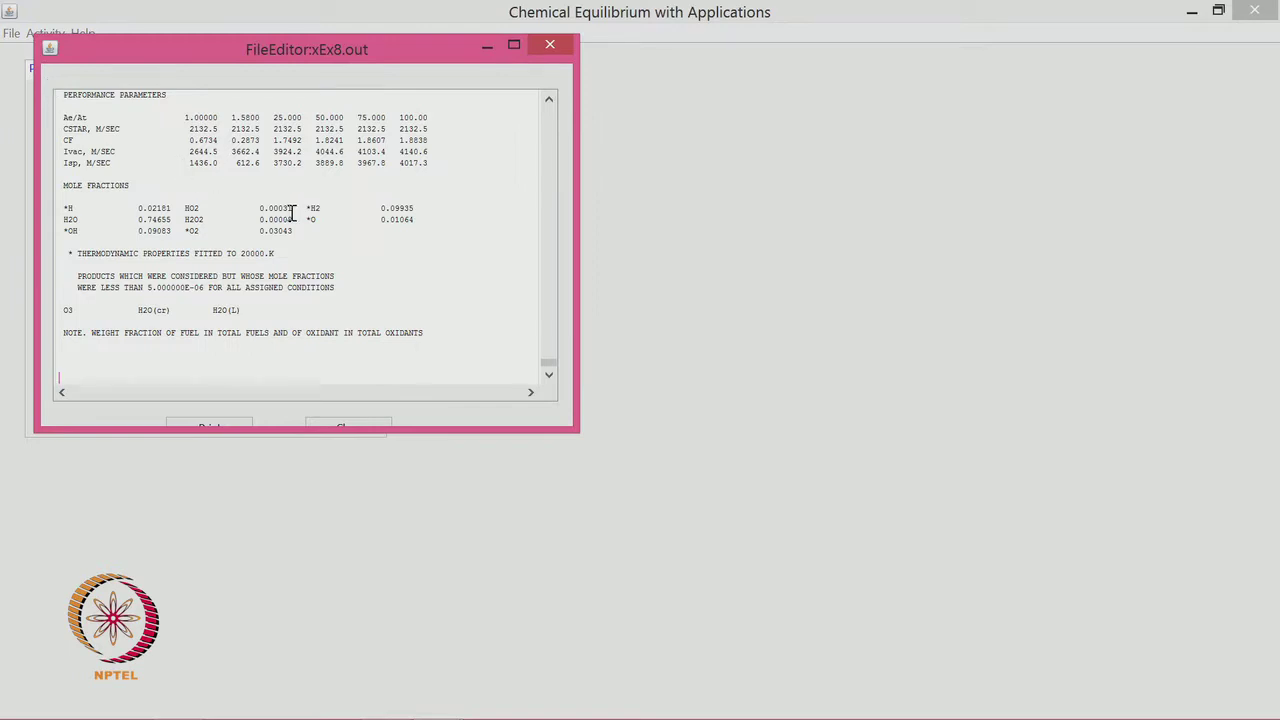
{"action": "left_click_drag", "start_coordinate": [577, 430], "coordinate": [714, 567]}
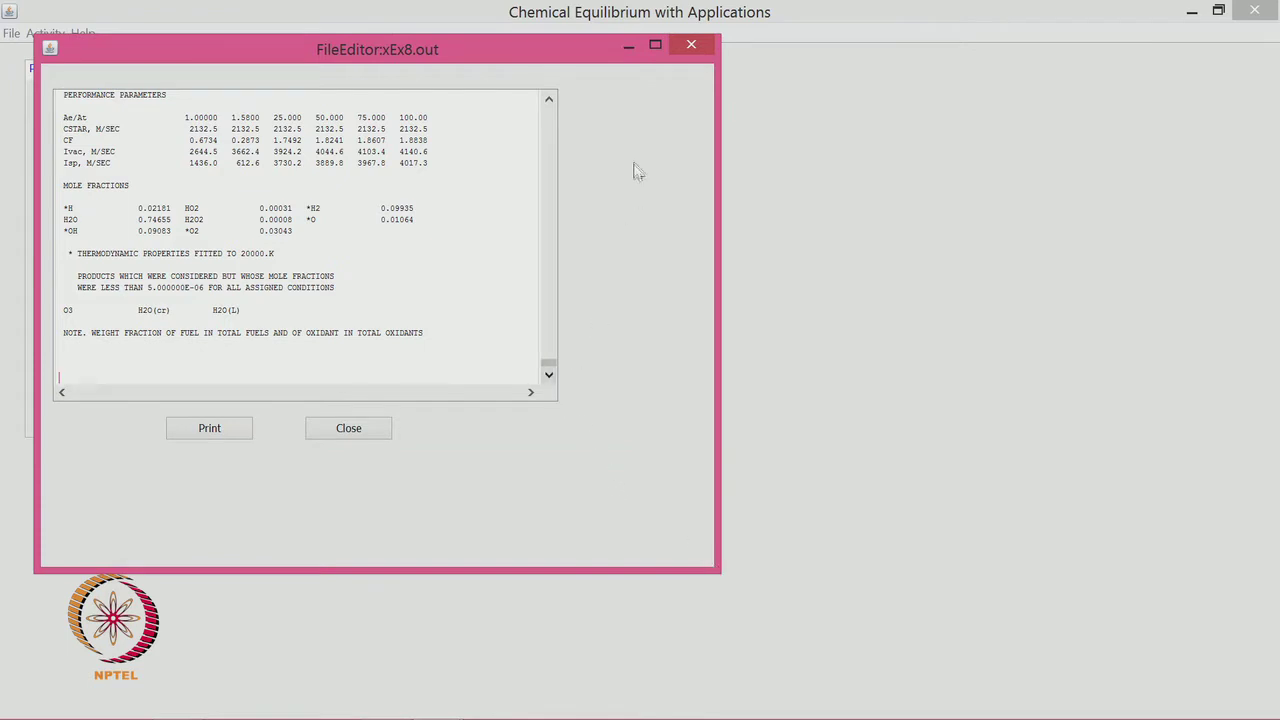
{"action": "left_click", "coordinate": [712, 46]}
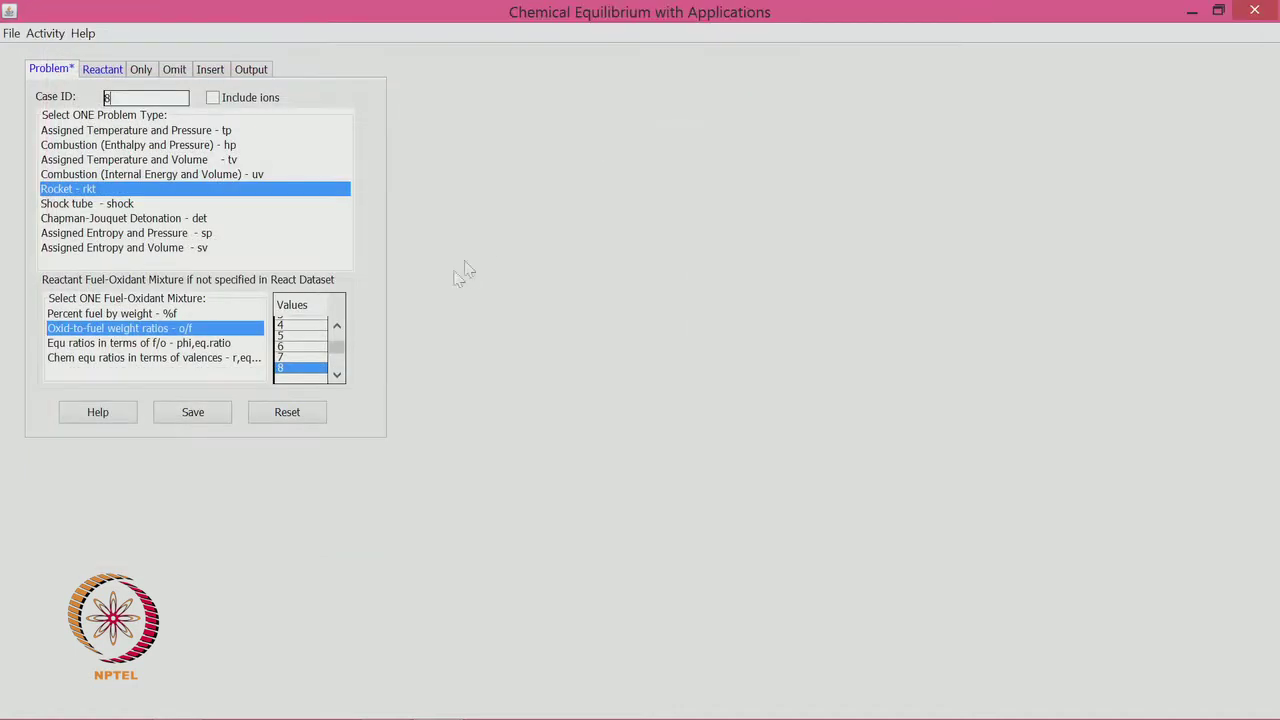
- Switch to the CEAexec-win folder and open the output file xEx8.out in a maximized Notepad window
{"action": "left_click", "coordinate": [1192, 11]}
{"action": "left_click", "coordinate": [533, 74]}
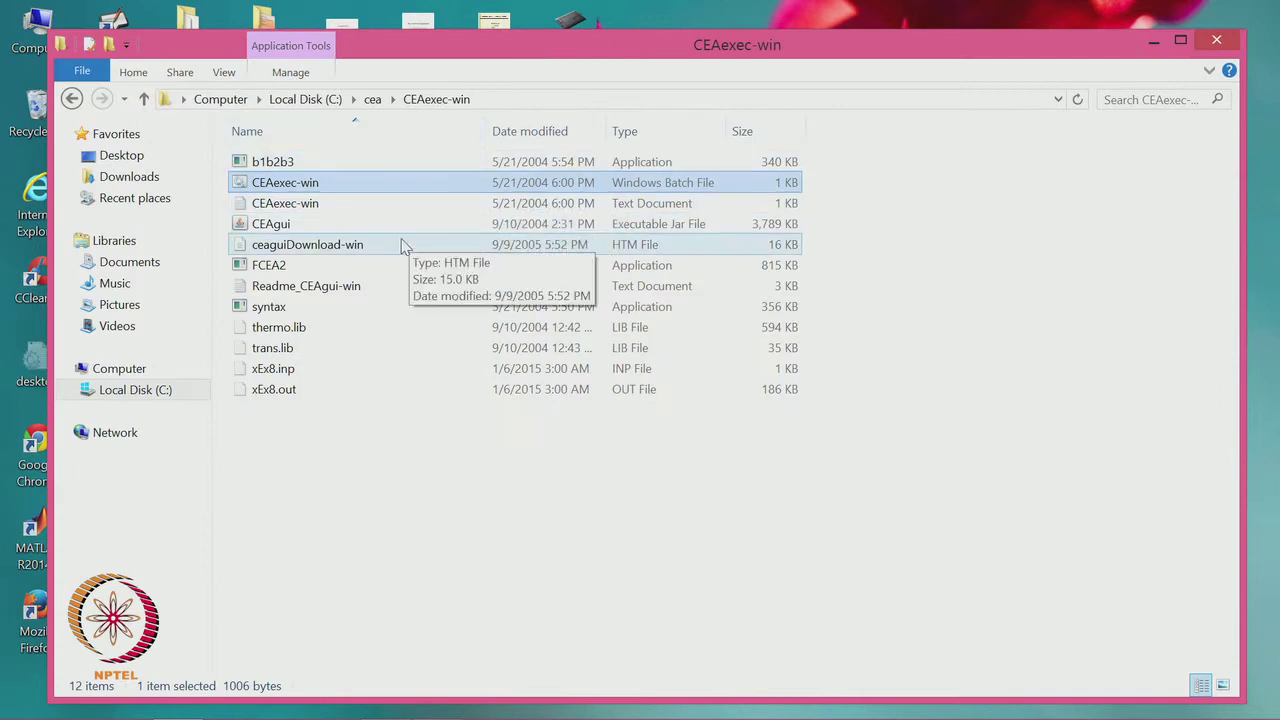
{"action": "left_click", "coordinate": [268, 392]}
{"action": "double_click", "coordinate": [268, 392]}
{"action": "left_click", "coordinate": [540, 286]}
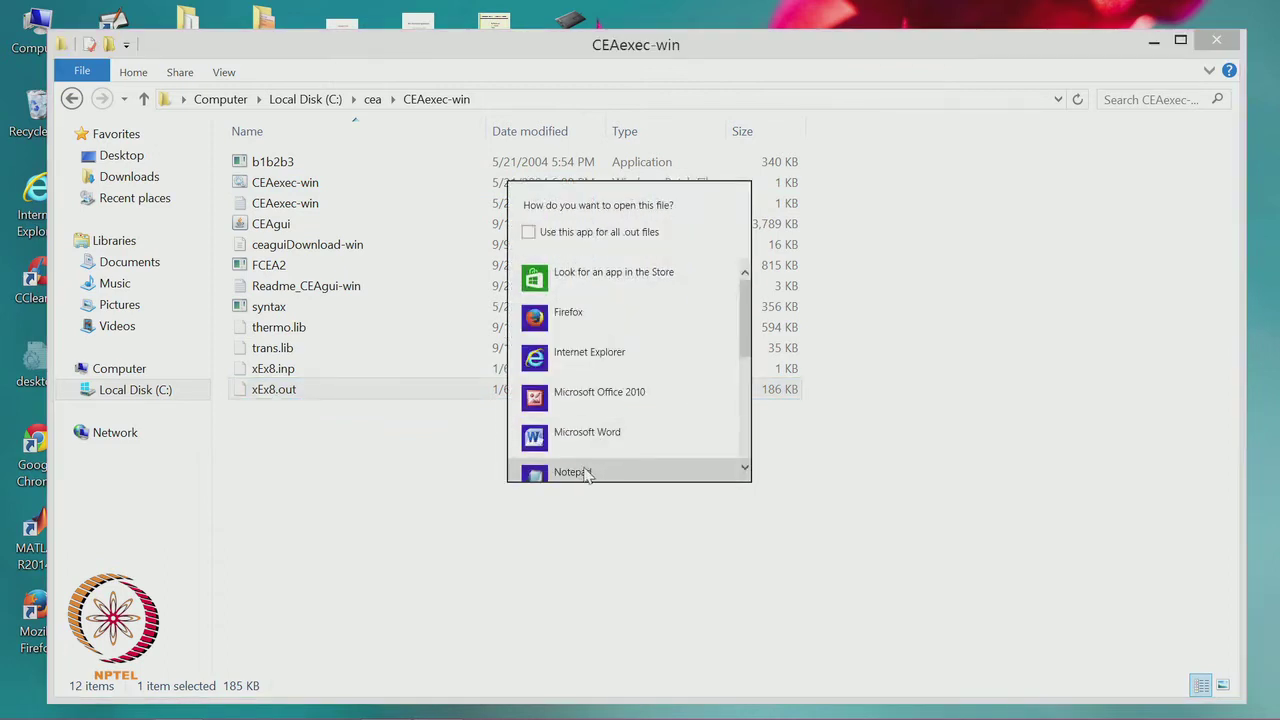
{"action": "left_click", "coordinate": [572, 472]}
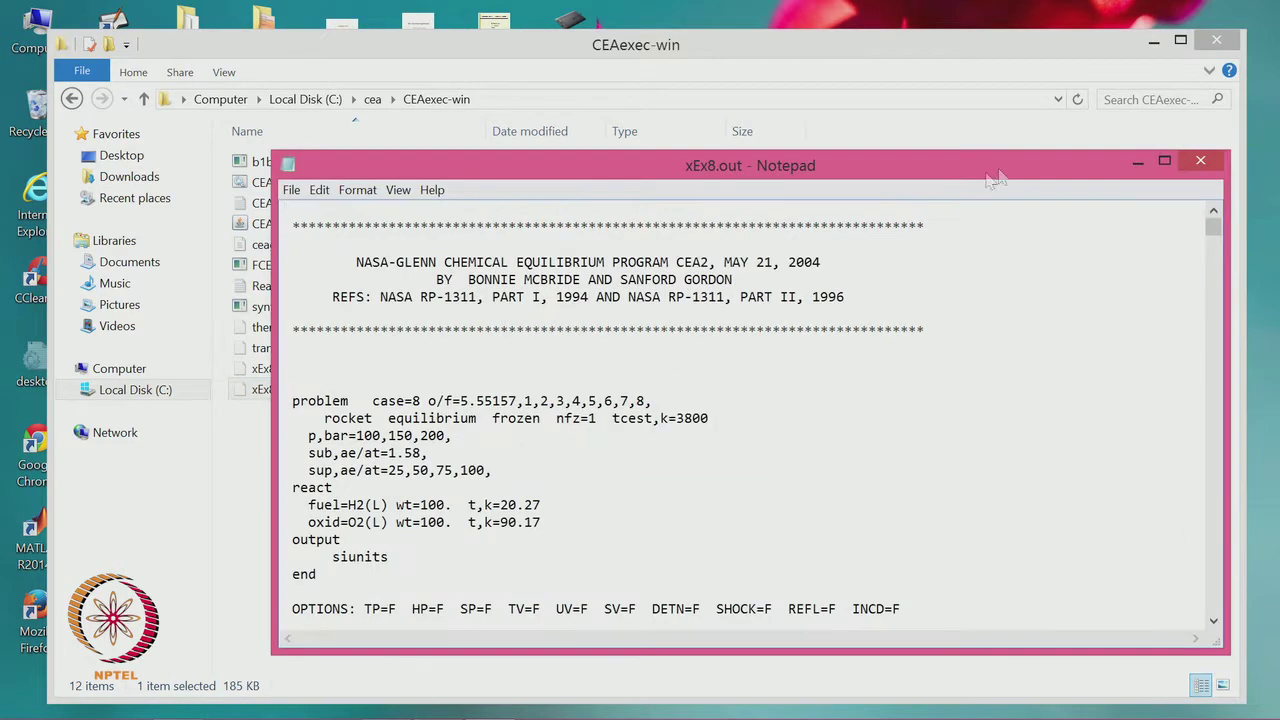
{"action": "left_click", "coordinate": [1167, 161]}
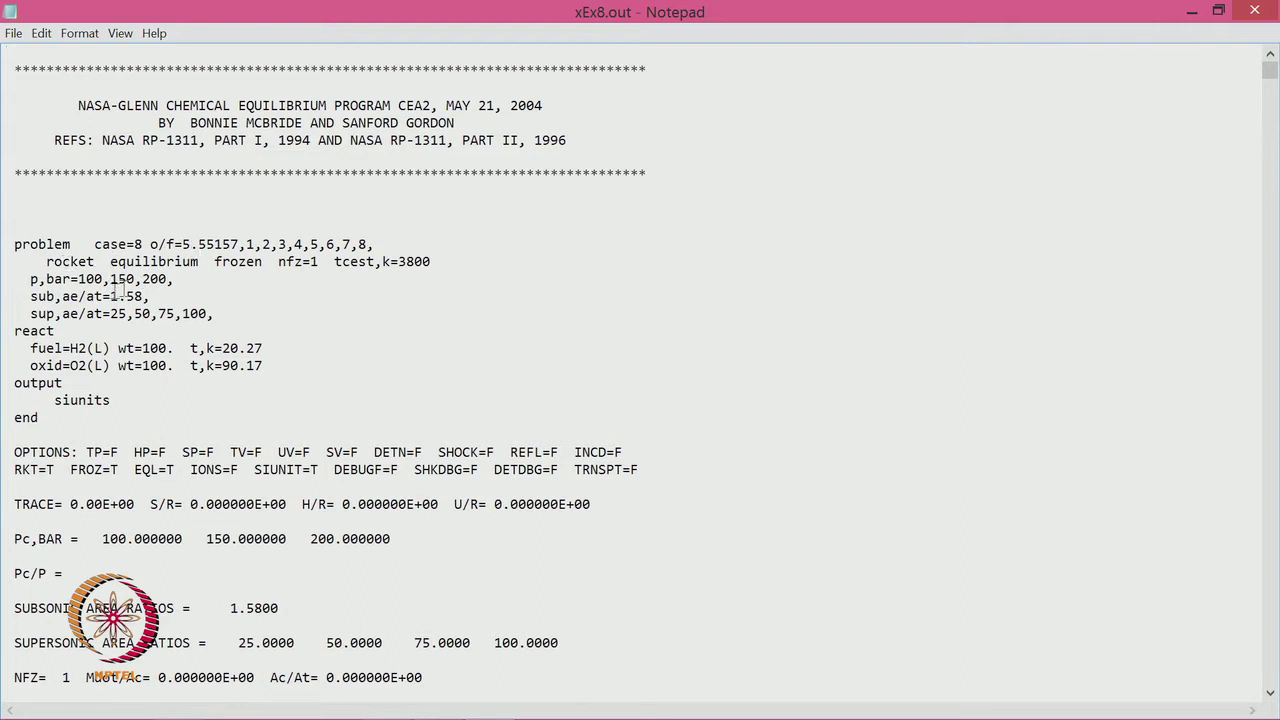
- Check the echoed o/f ratios, rocket options, pressures, area ratios, reactants and units, and examine the equilibrium rocket performance table
{"action": "left_click_drag", "start_coordinate": [158, 244], "coordinate": [378, 243]}
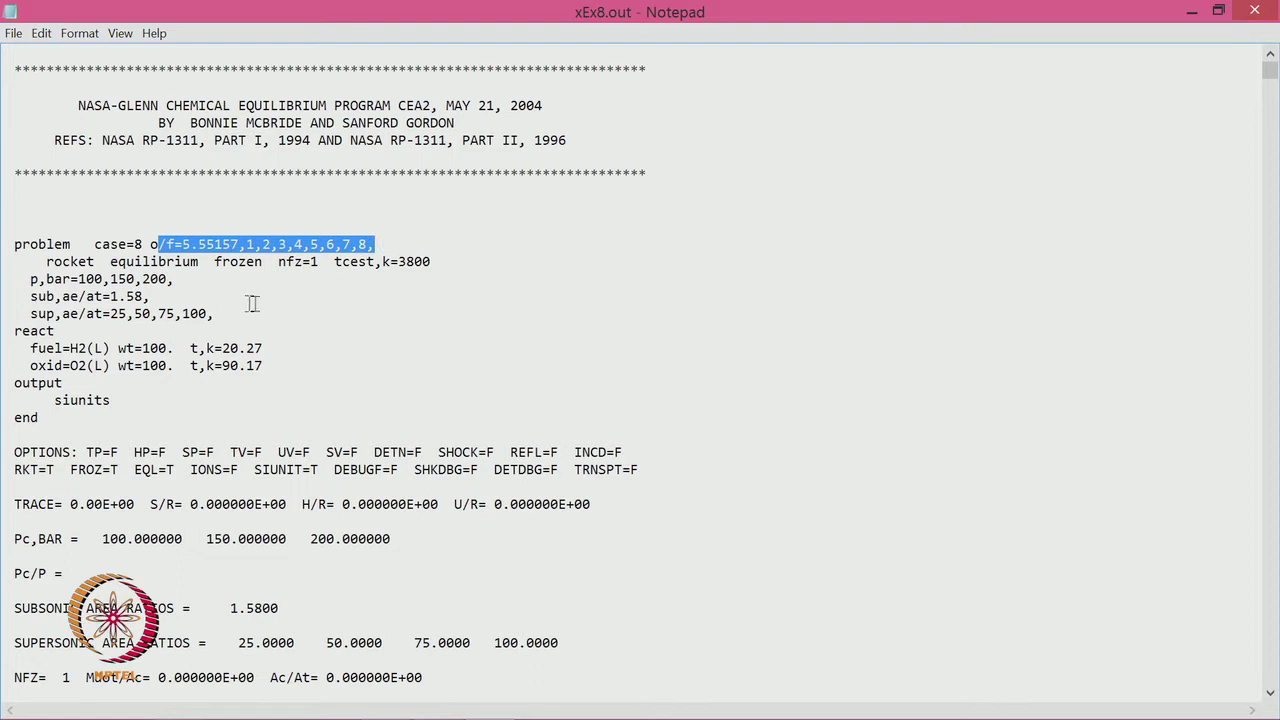
{"action": "left_click_drag", "start_coordinate": [102, 262], "coordinate": [372, 265]}
{"action": "left_click_drag", "start_coordinate": [38, 279], "coordinate": [176, 279]}
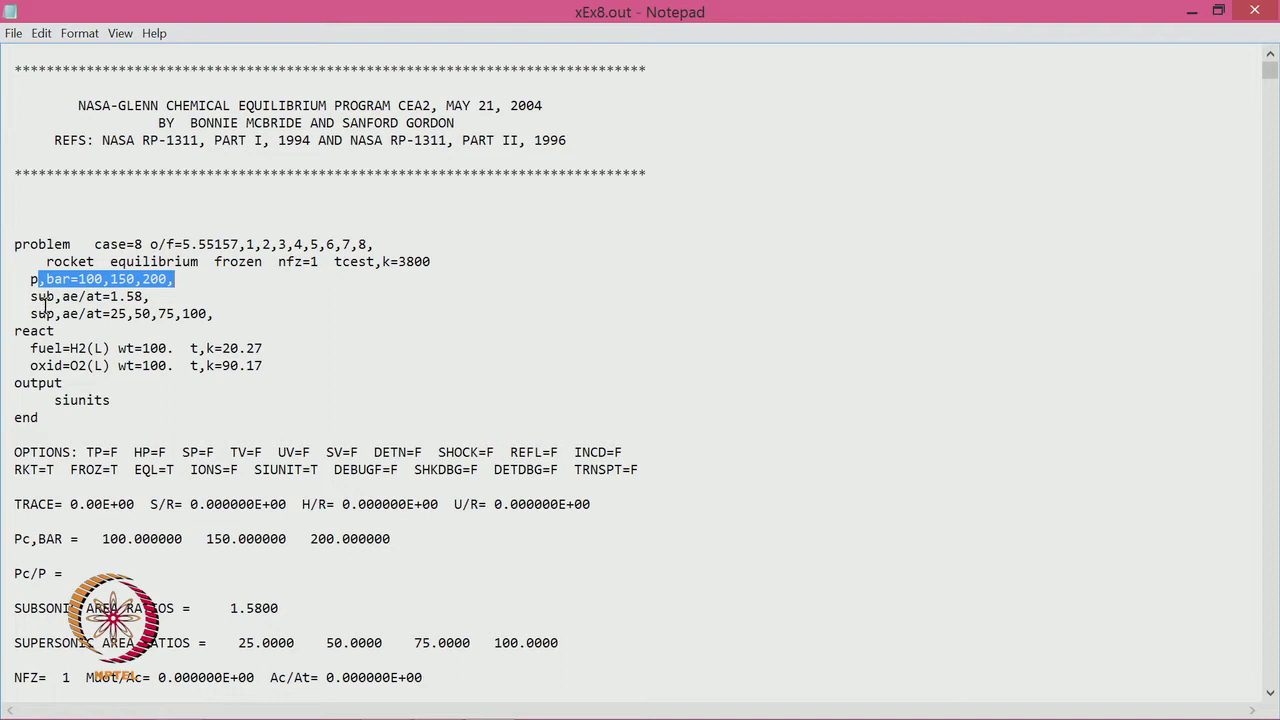
{"action": "left_click_drag", "start_coordinate": [45, 313], "coordinate": [207, 314]}
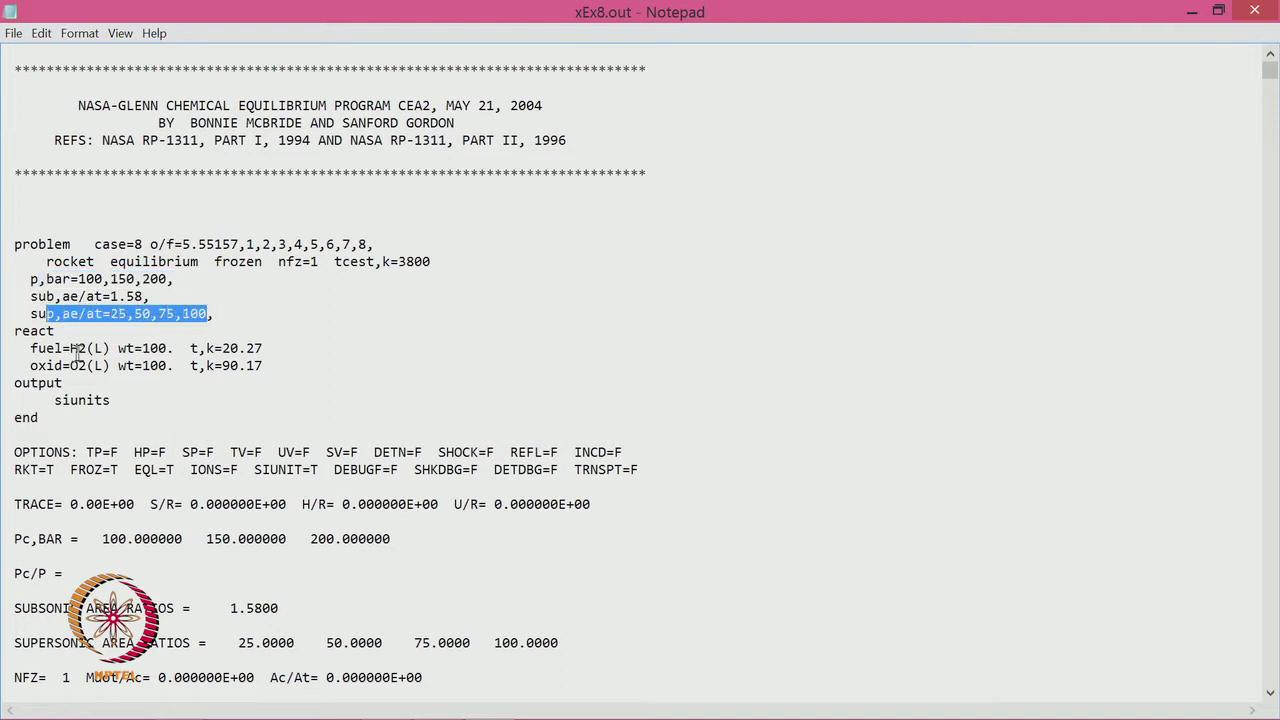
{"action": "left_click_drag", "start_coordinate": [31, 348], "coordinate": [268, 366]}
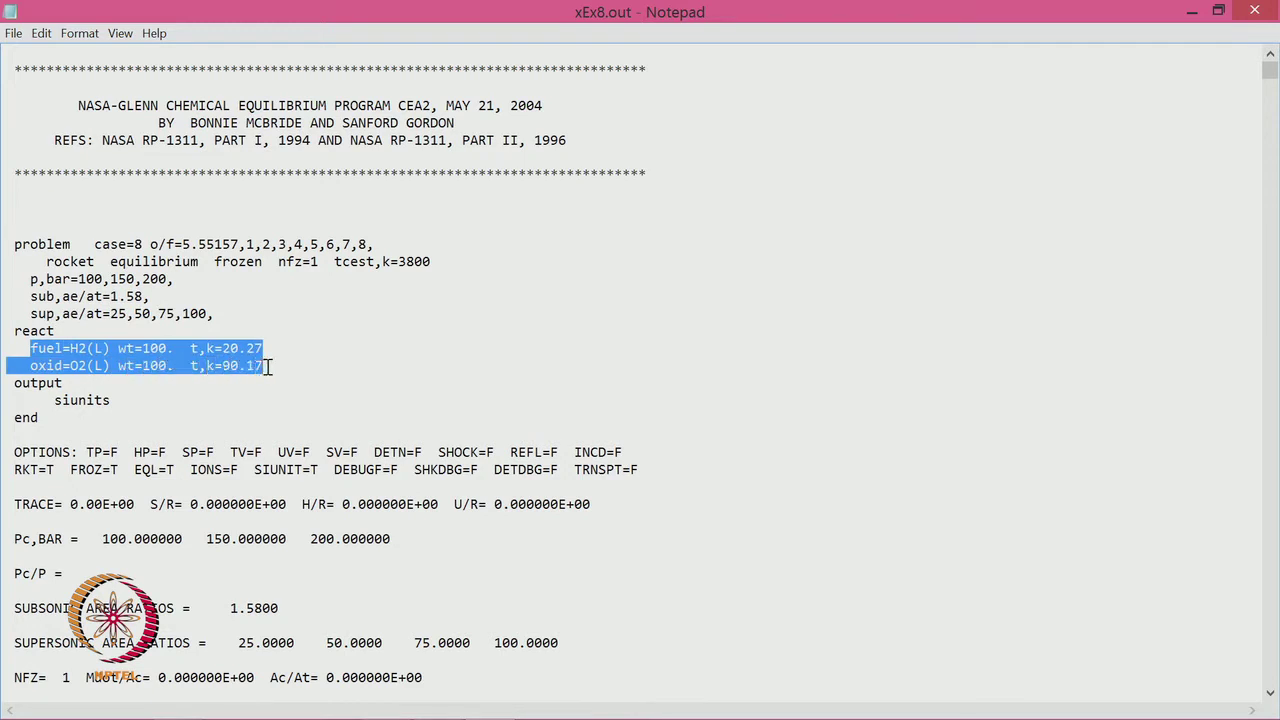
{"action": "left_click", "coordinate": [190, 426]}
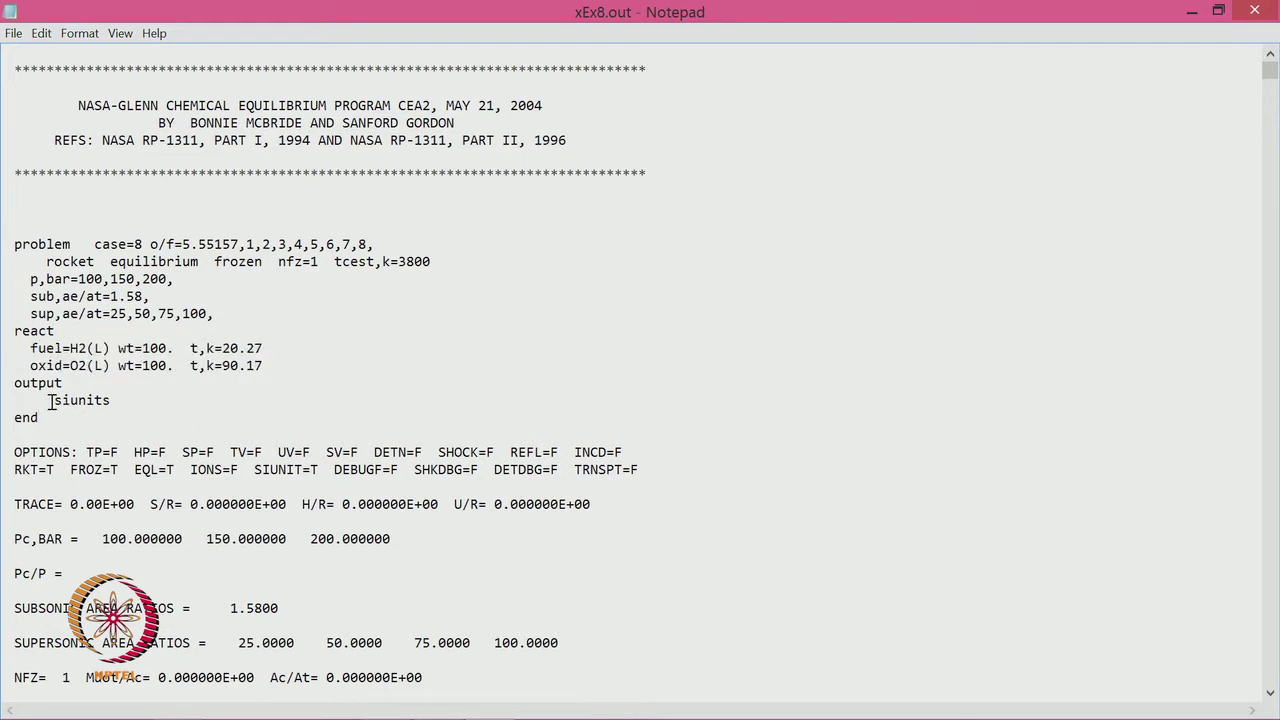
{"action": "left_click_drag", "start_coordinate": [50, 400], "coordinate": [112, 400]}
{"action": "left_click", "coordinate": [295, 405]}
{"action": "scroll", "coordinate": [296, 405], "scroll_direction": "down", "scroll_amount": 16}
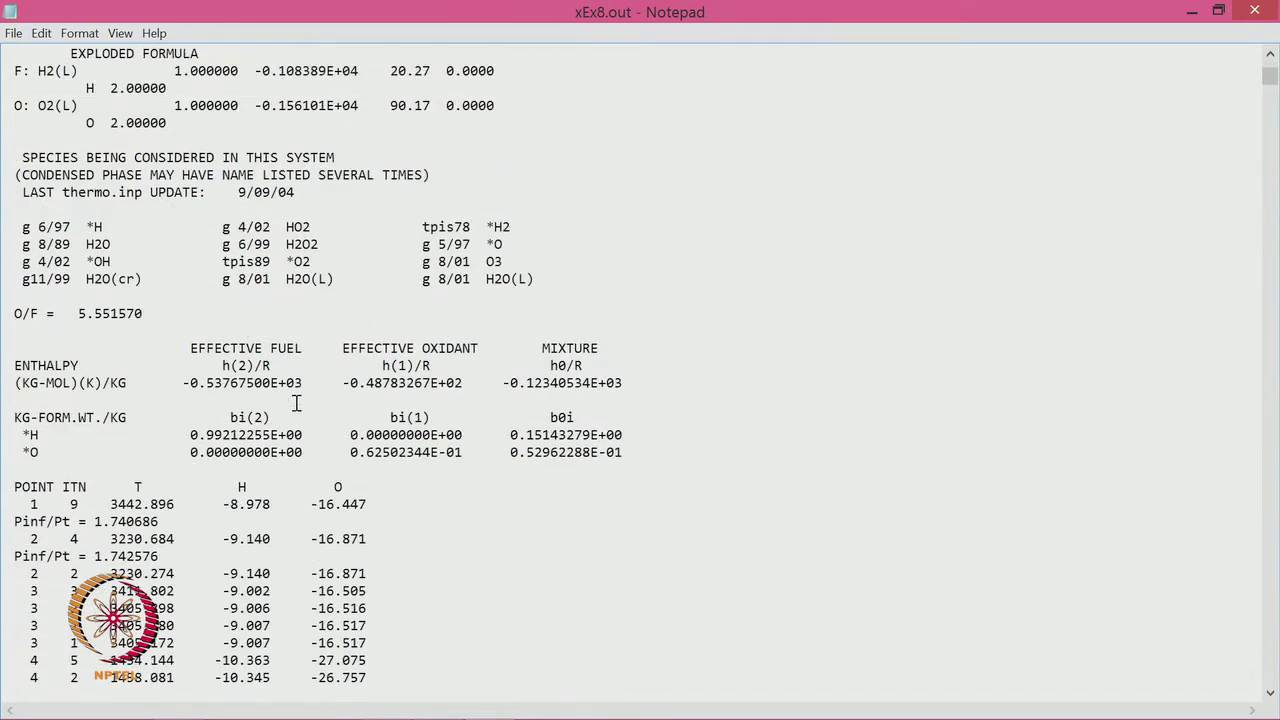
{"action": "scroll", "coordinate": [296, 403], "scroll_direction": "down", "scroll_amount": 10}
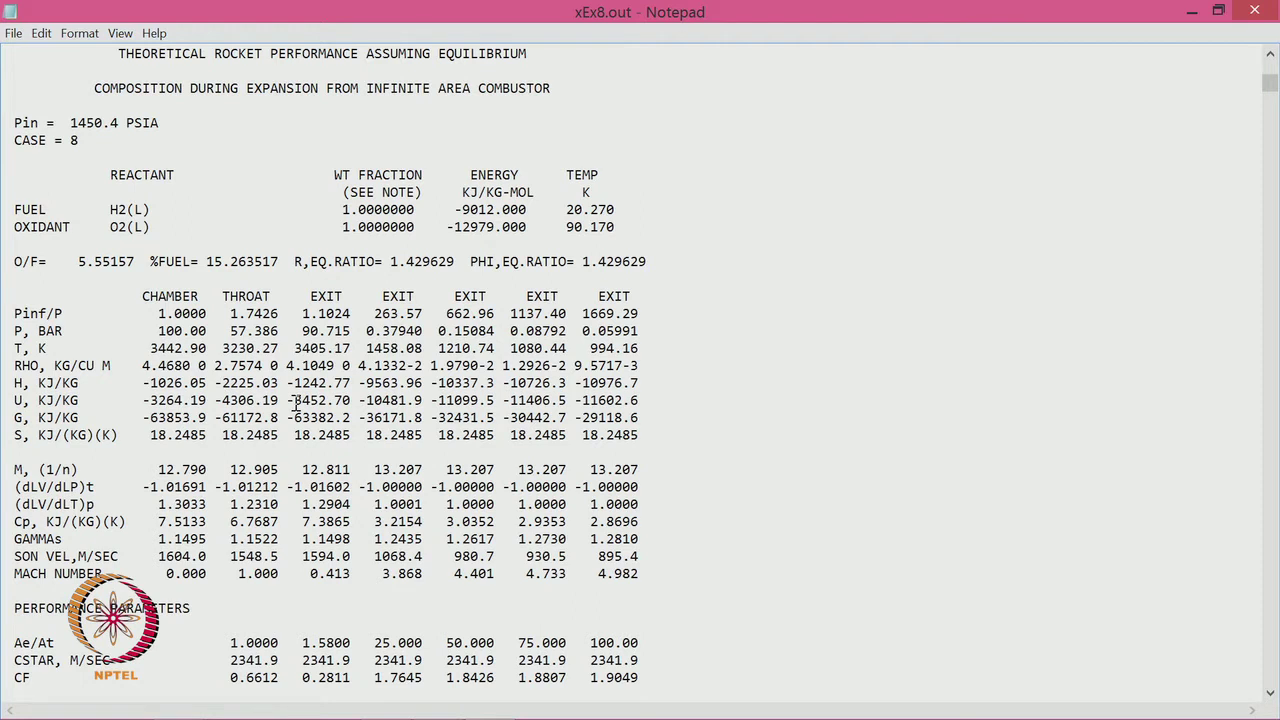
- Set the font size of the output text to 14
{"action": "left_click", "coordinate": [79, 33]}
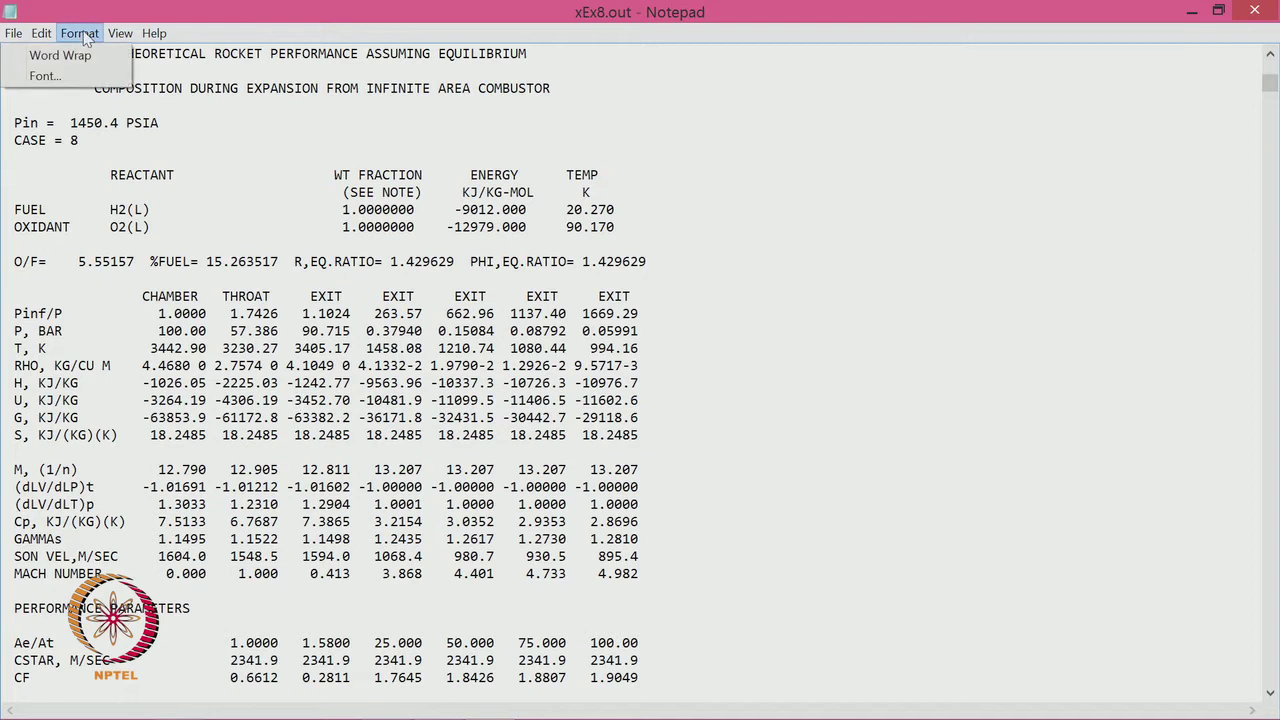
{"action": "left_click", "coordinate": [45, 71]}
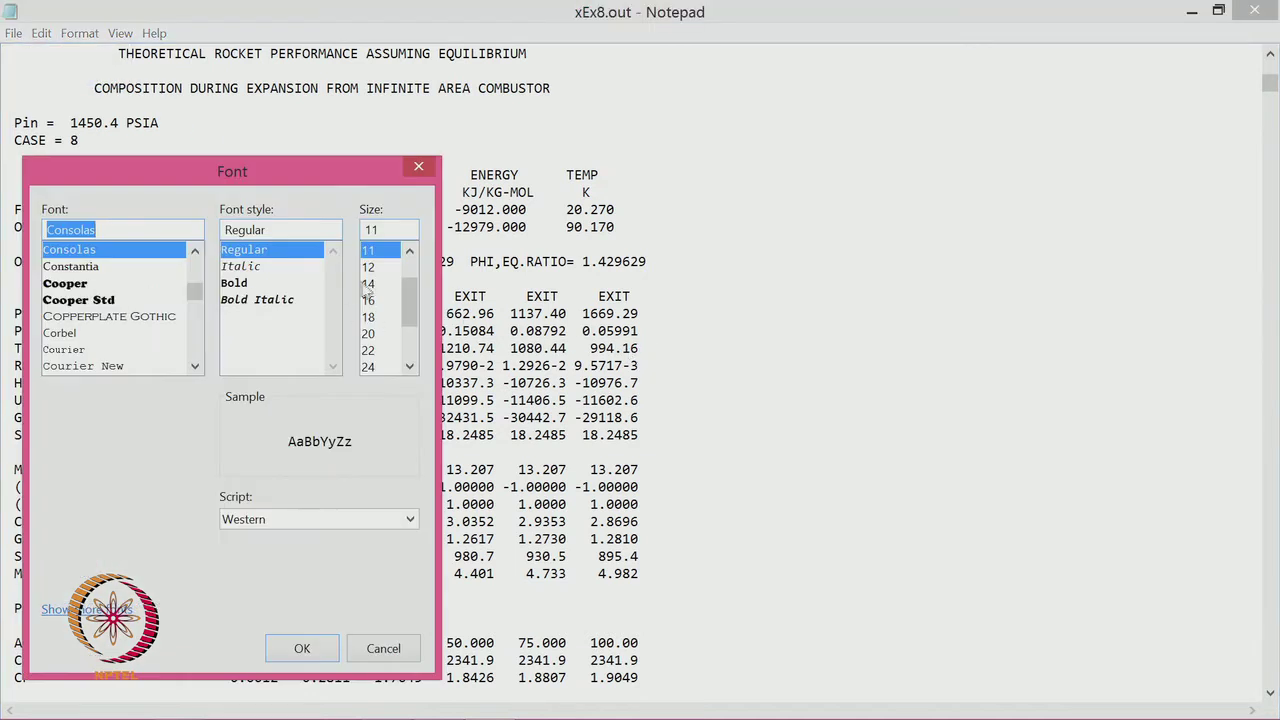
{"action": "left_click", "coordinate": [368, 283]}
{"action": "left_click", "coordinate": [310, 648]}
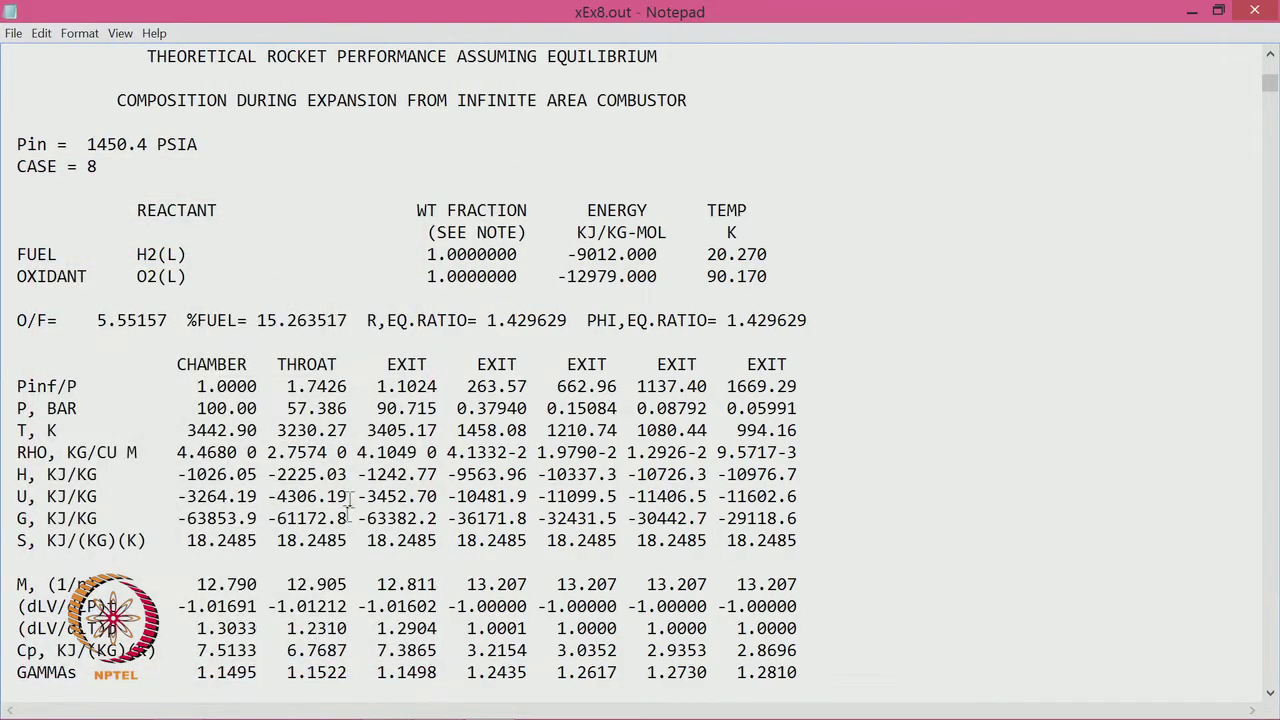
{"action": "scroll", "coordinate": [353, 414], "scroll_direction": "up", "scroll_amount": 20}
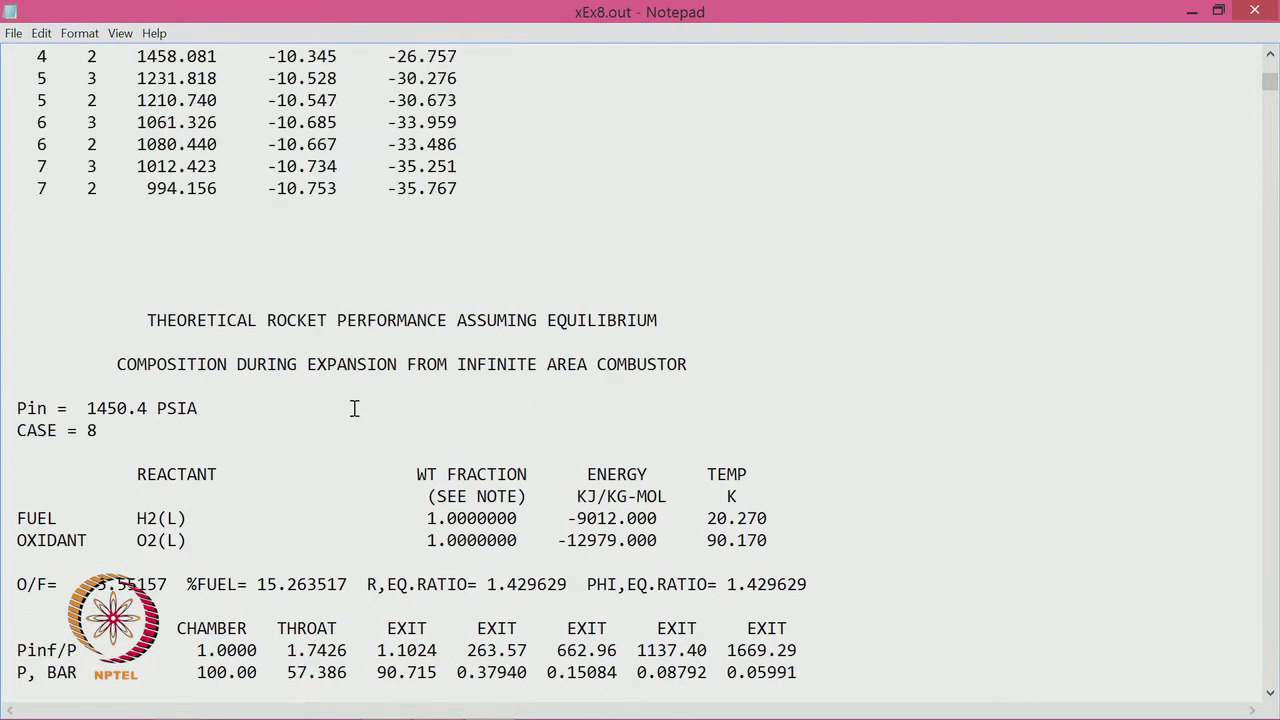
- Highlight the first o/f ratio, the equilibrium and frozen rocket options, the chamber pressures and the supersonic area ratios in the echoed problem input
{"action": "scroll", "coordinate": [353, 408], "scroll_direction": "up", "scroll_amount": 2}
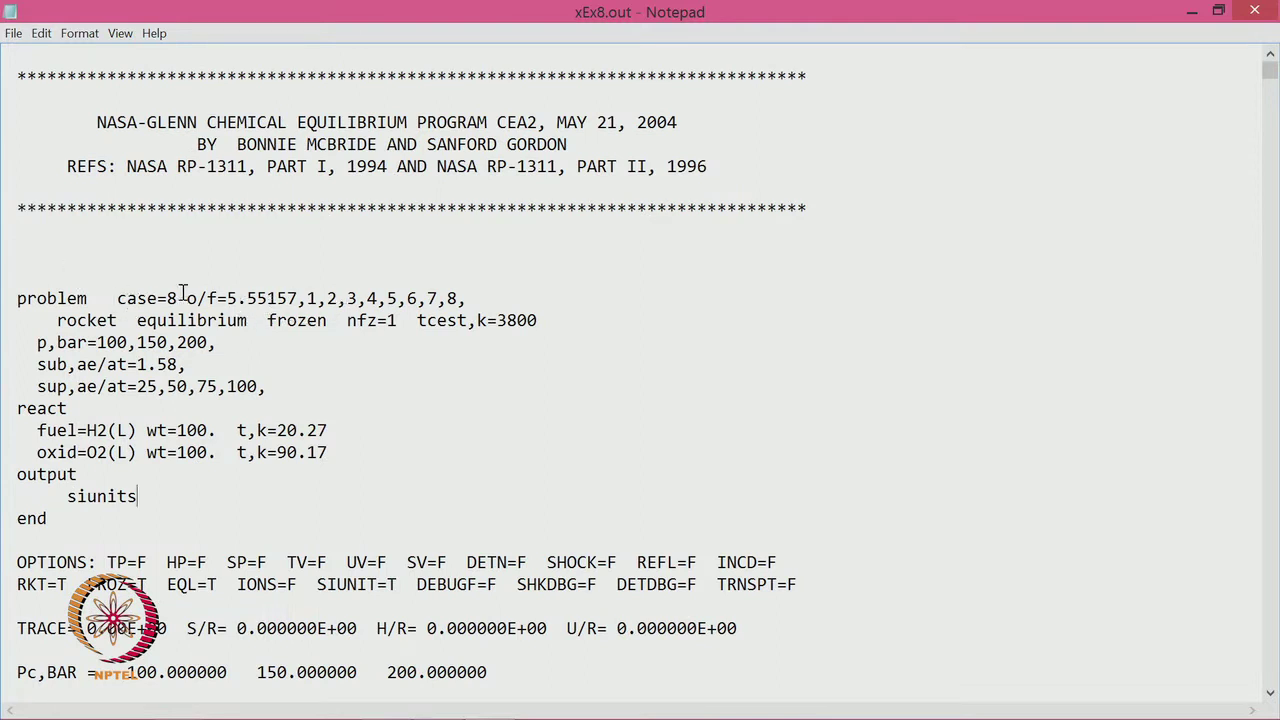
{"action": "left_click_drag", "start_coordinate": [185, 298], "coordinate": [298, 299]}
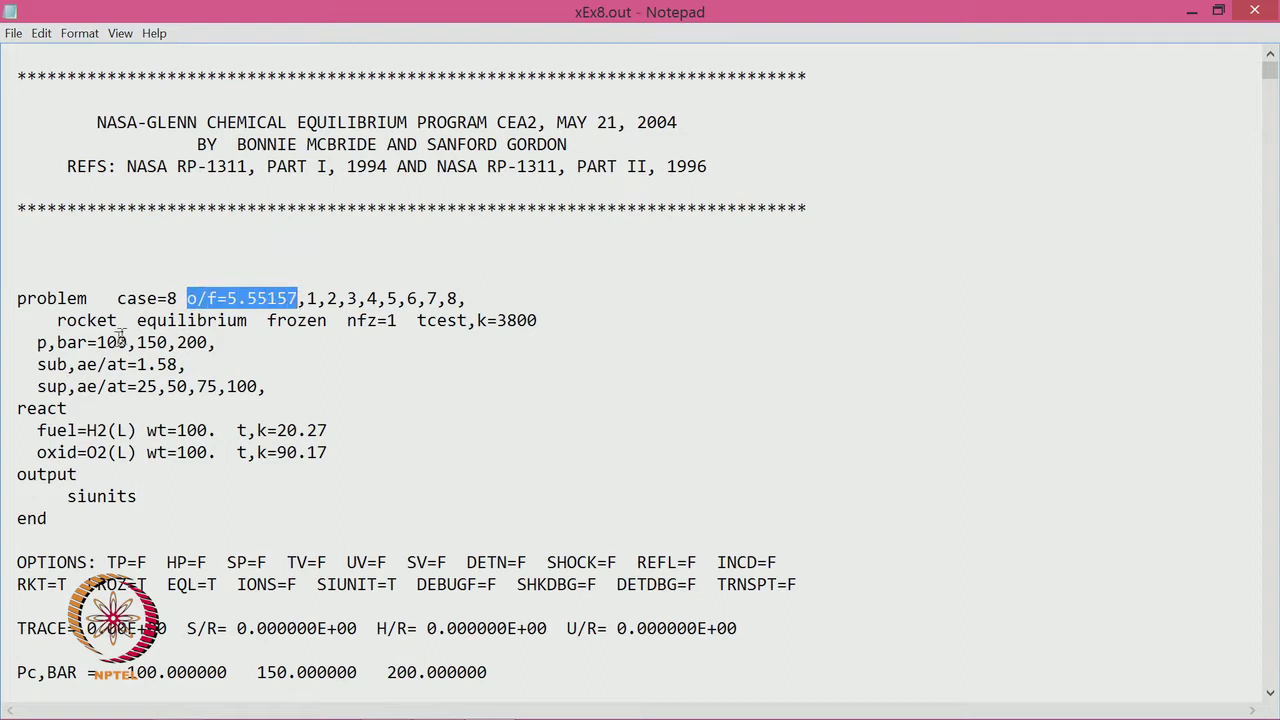
{"action": "left_click_drag", "start_coordinate": [119, 324], "coordinate": [389, 323]}
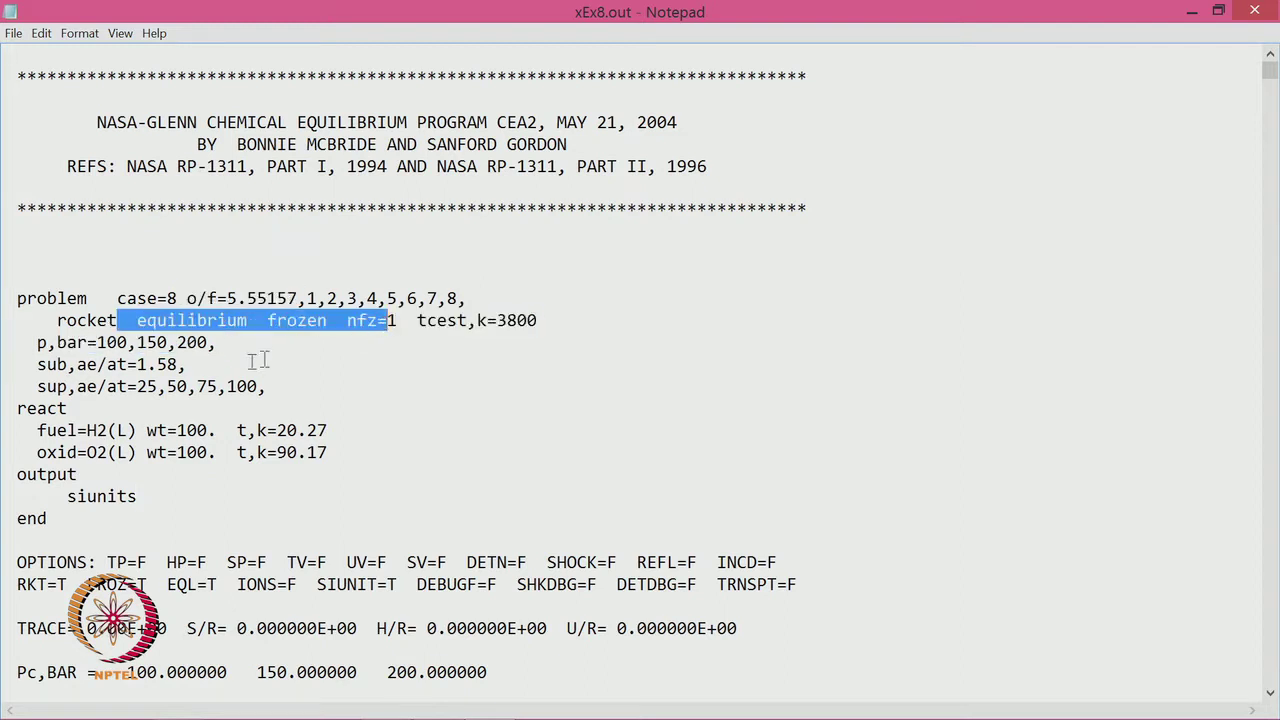
{"action": "left_click_drag", "start_coordinate": [78, 344], "coordinate": [217, 344]}
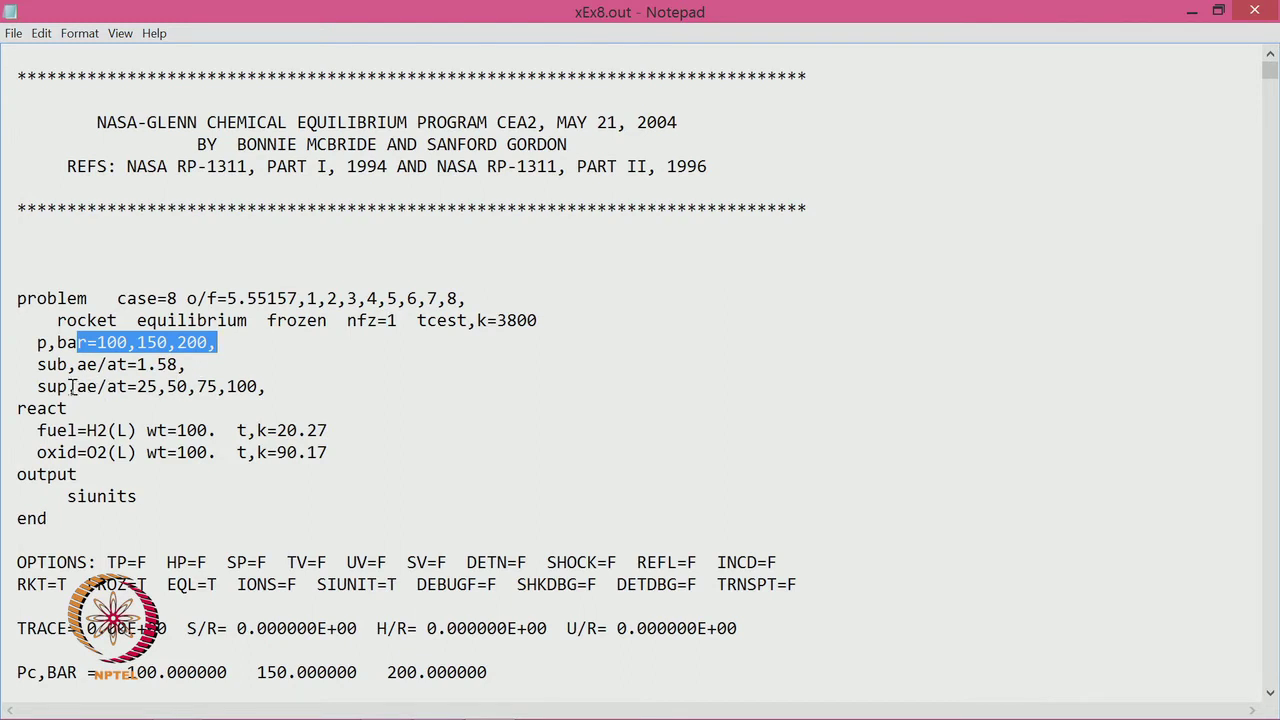
{"action": "left_click_drag", "start_coordinate": [57, 386], "coordinate": [246, 386]}
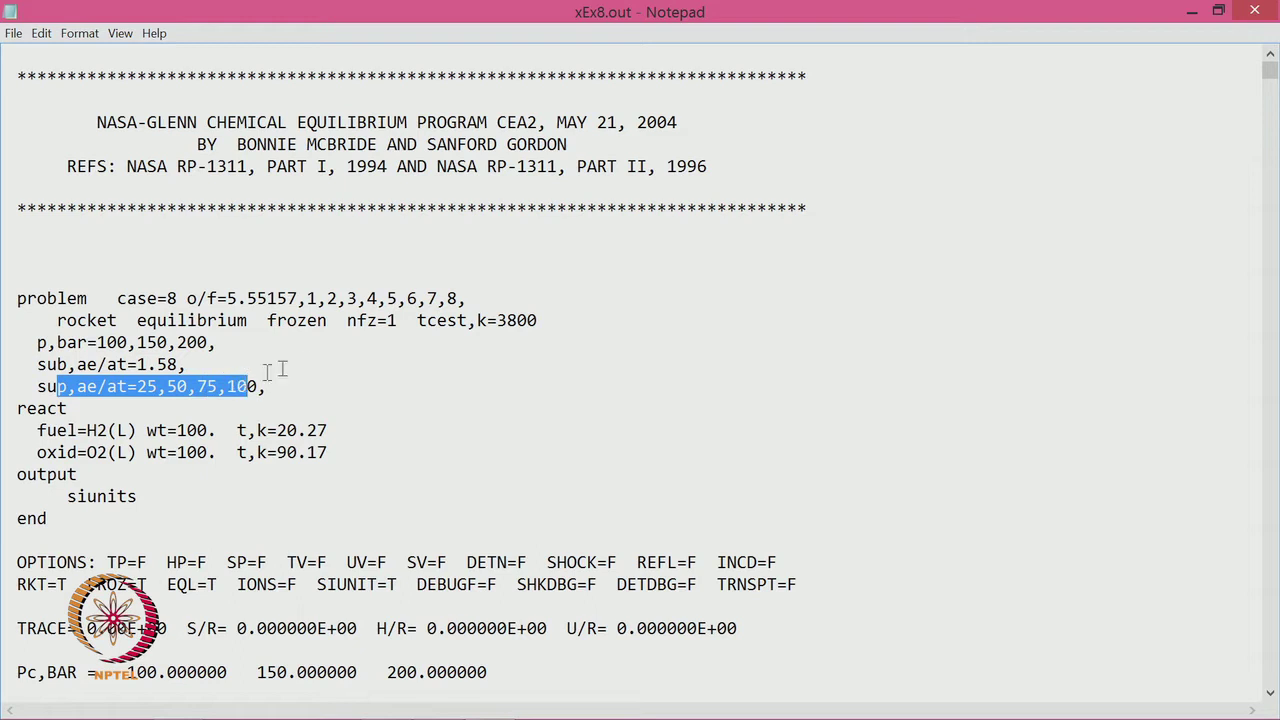
{"action": "left_click", "coordinate": [334, 349]}
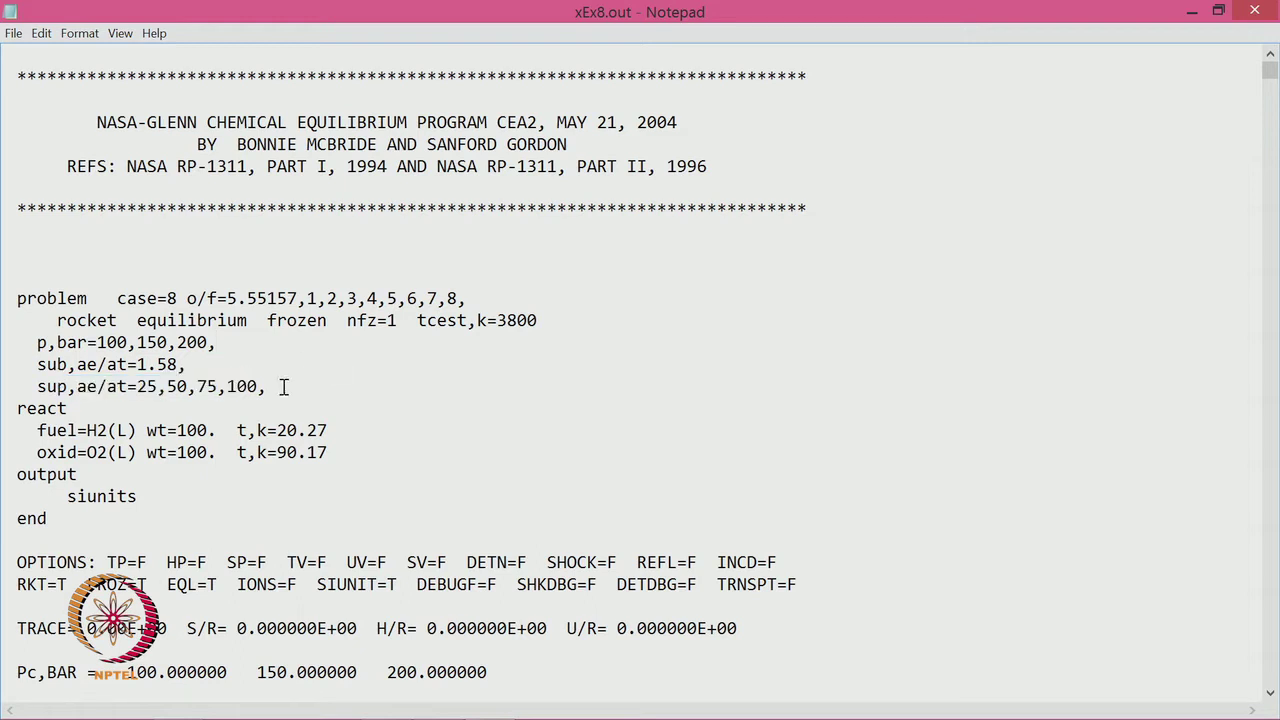
- Highlight the fuel and oxidant reactant entries, and the siunits output option in the echoed input
{"action": "scroll", "coordinate": [284, 386], "scroll_direction": "down", "scroll_amount": 1}
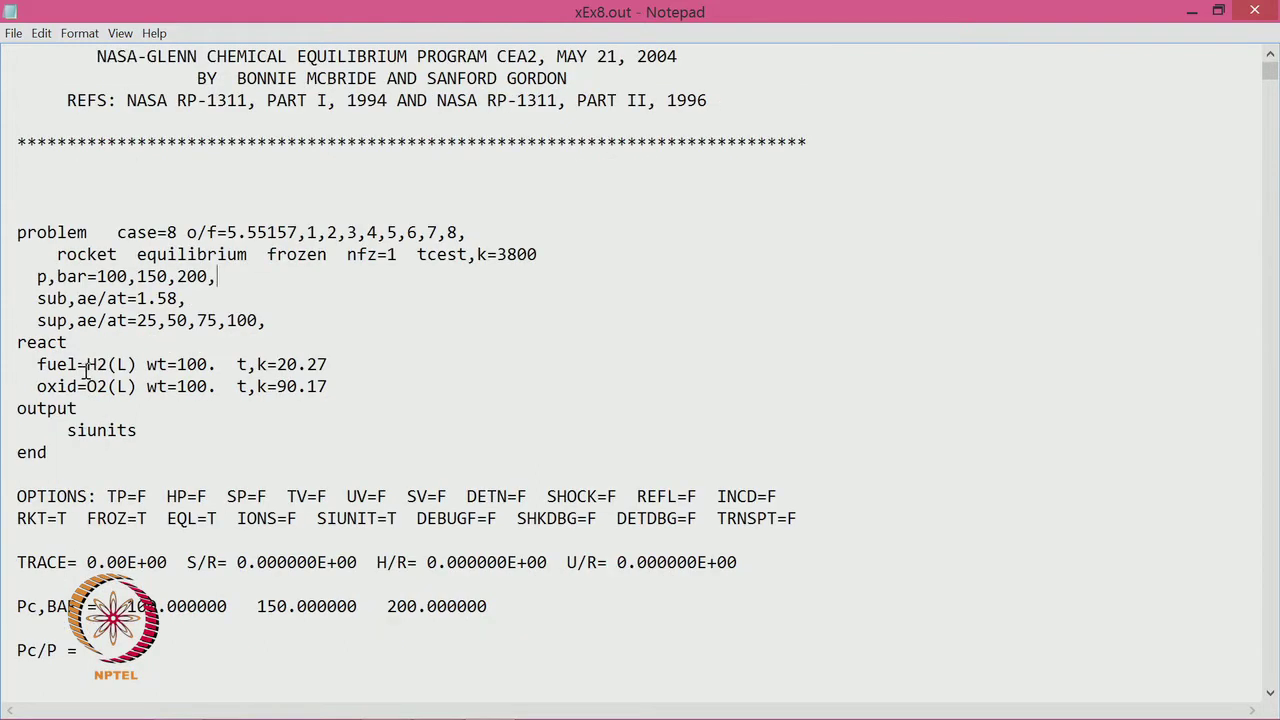
{"action": "left_click_drag", "start_coordinate": [91, 364], "coordinate": [310, 404]}
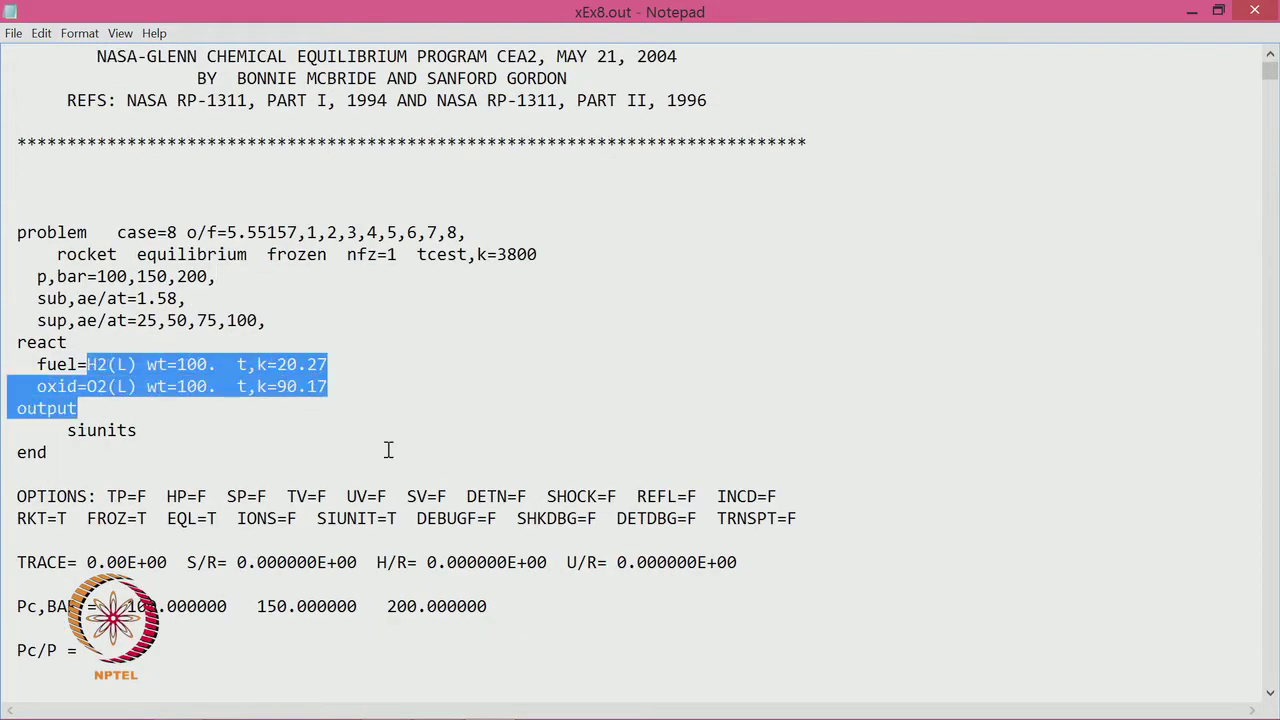
{"action": "left_click", "coordinate": [174, 449]}
{"action": "left_click_drag", "start_coordinate": [57, 430], "coordinate": [140, 432]}
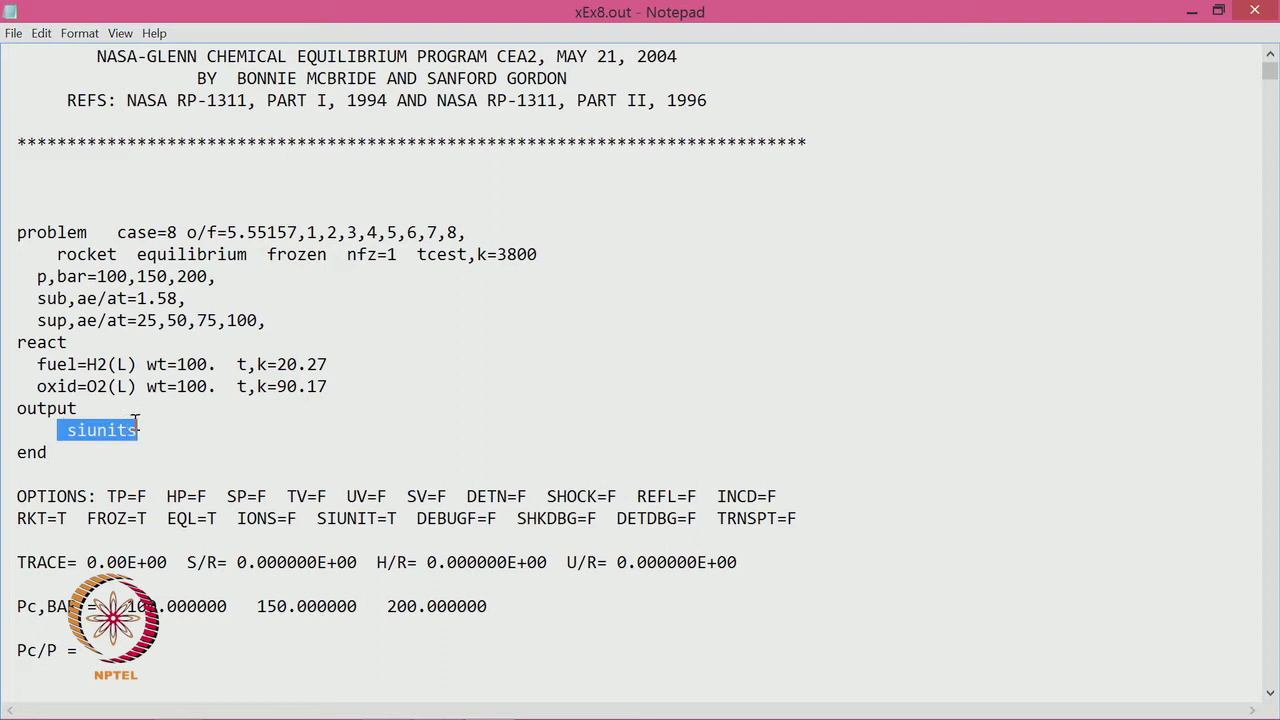
{"action": "left_click", "coordinate": [234, 415]}
- Find the first equilibrium rocket performance table and highlight its reactant energies, O/F value and chamber pressure
{"action": "scroll", "coordinate": [234, 415], "scroll_direction": "down", "scroll_amount": 2}
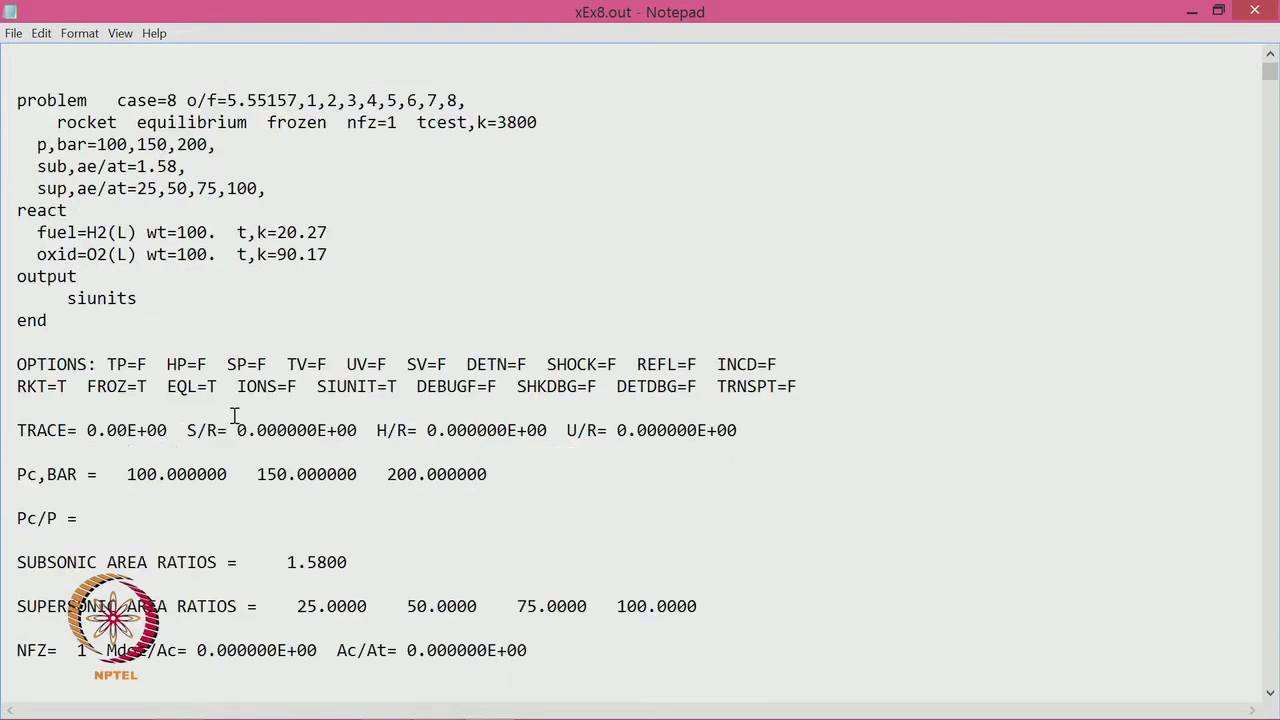
{"action": "scroll", "coordinate": [234, 415], "scroll_direction": "down", "scroll_amount": 20}
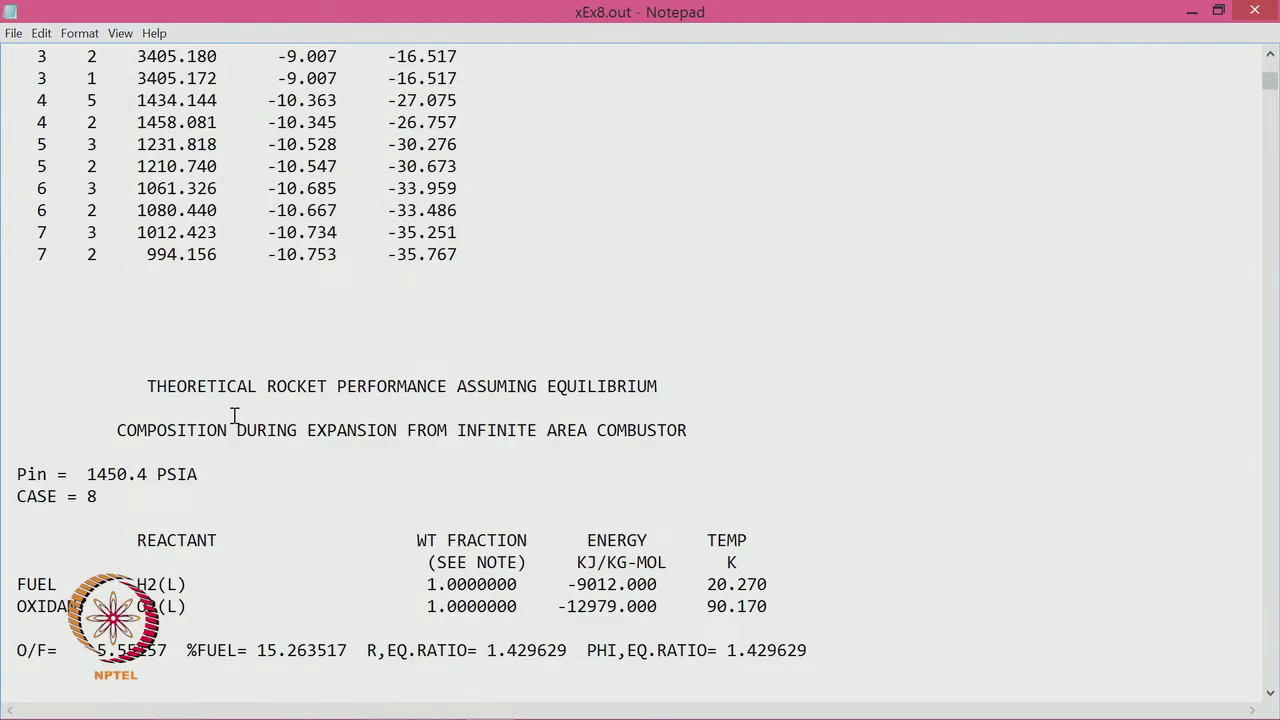
{"action": "scroll", "coordinate": [234, 415], "scroll_direction": "down", "scroll_amount": 8}
{"action": "scroll", "coordinate": [233, 415], "scroll_direction": "up", "scroll_amount": 3}
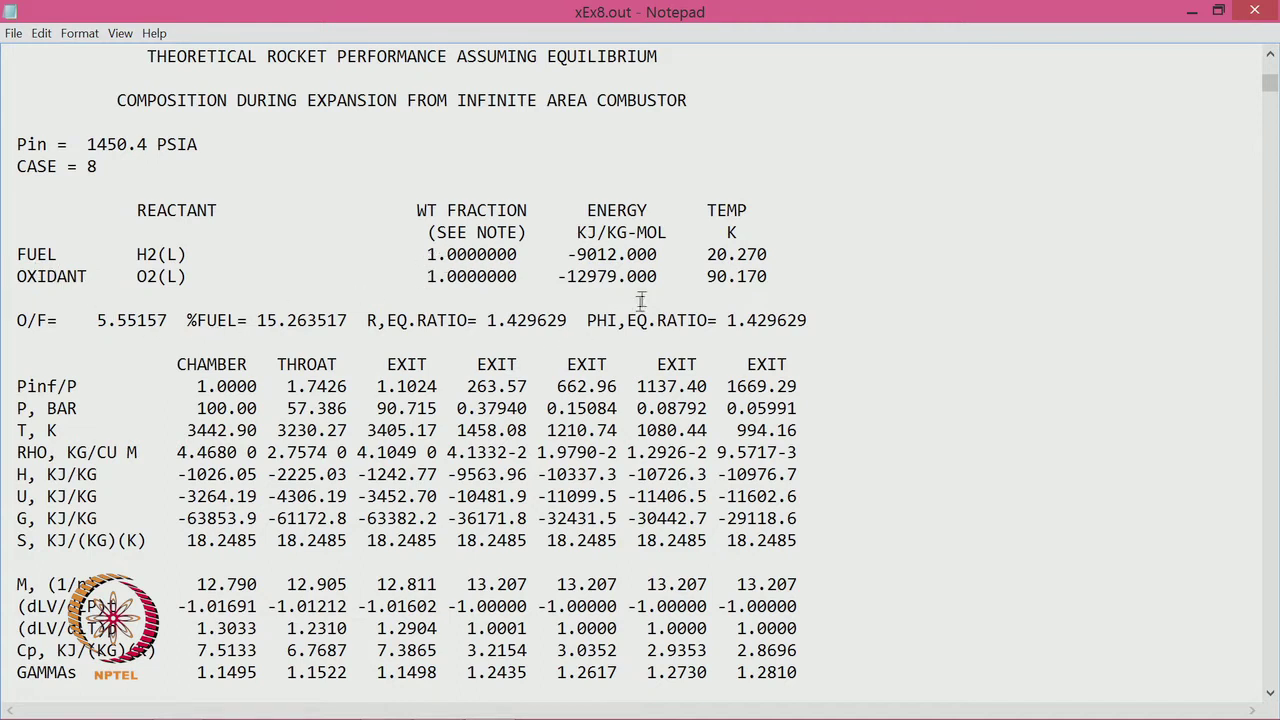
{"action": "left_click_drag", "start_coordinate": [557, 254], "coordinate": [658, 276]}
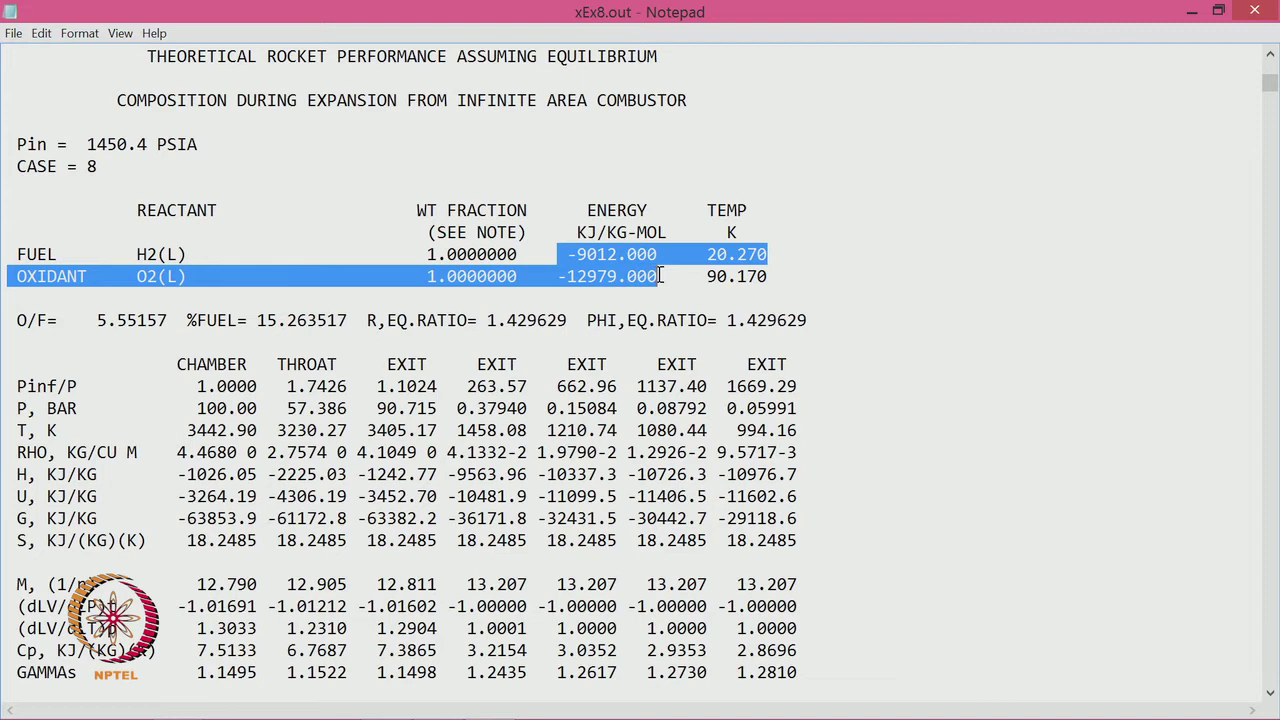
{"action": "left_click", "coordinate": [855, 238]}
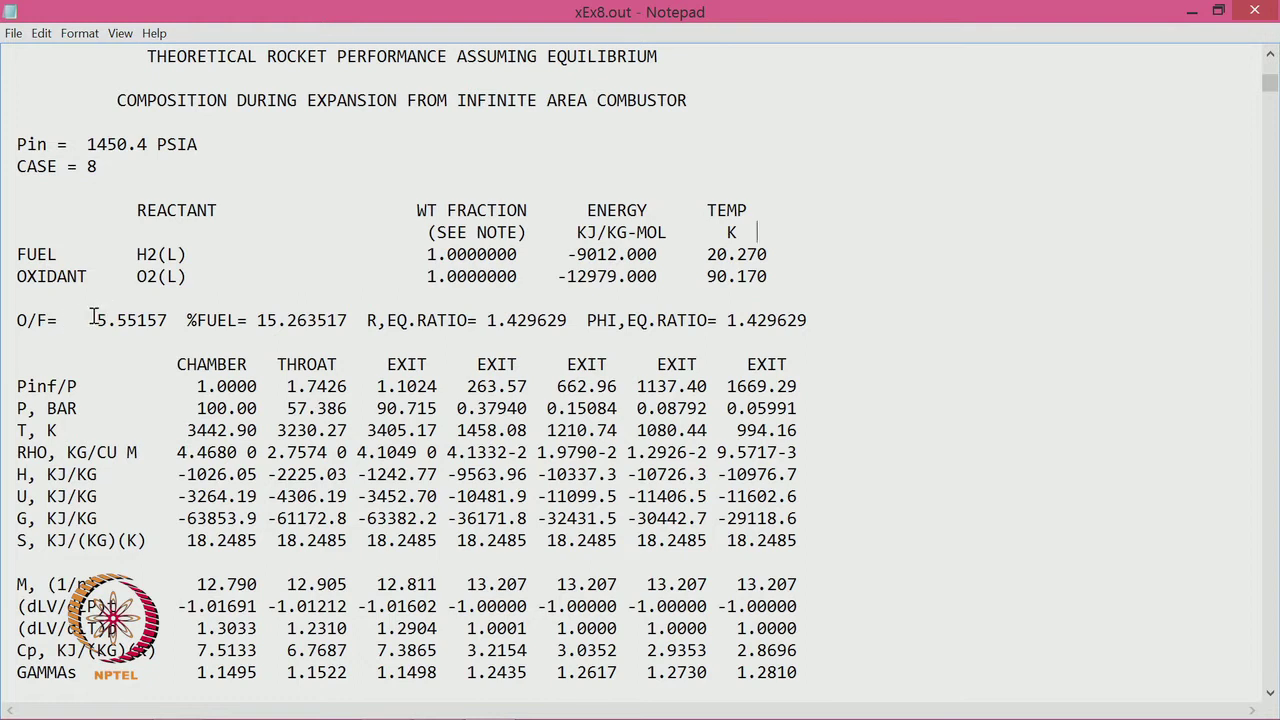
{"action": "left_click_drag", "start_coordinate": [97, 320], "coordinate": [187, 320]}
{"action": "left_click", "coordinate": [168, 386]}
{"action": "left_click_drag", "start_coordinate": [197, 408], "coordinate": [259, 408]}
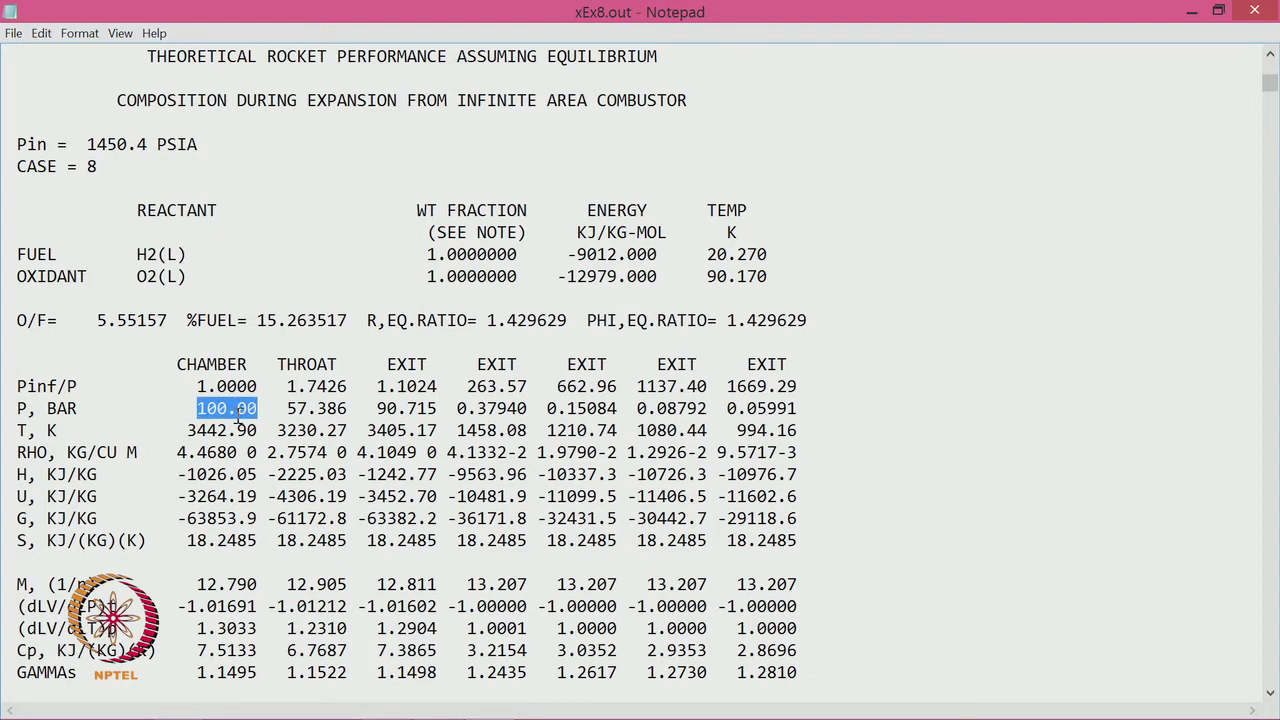
- Highlight the molecular weight row M, (1/n) and the temperature row of the equilibrium performance table
{"action": "scroll", "coordinate": [240, 422], "scroll_direction": "down", "scroll_amount": 1}
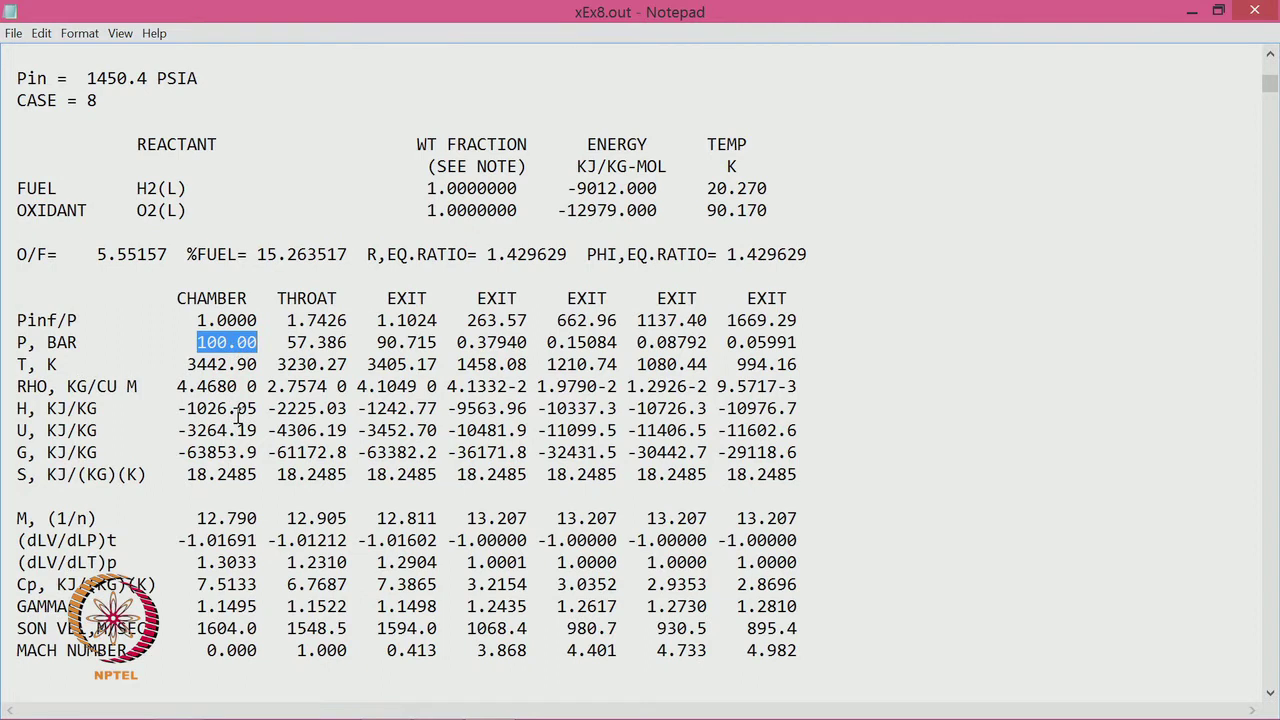
{"action": "scroll", "coordinate": [240, 418], "scroll_direction": "down", "scroll_amount": 1}
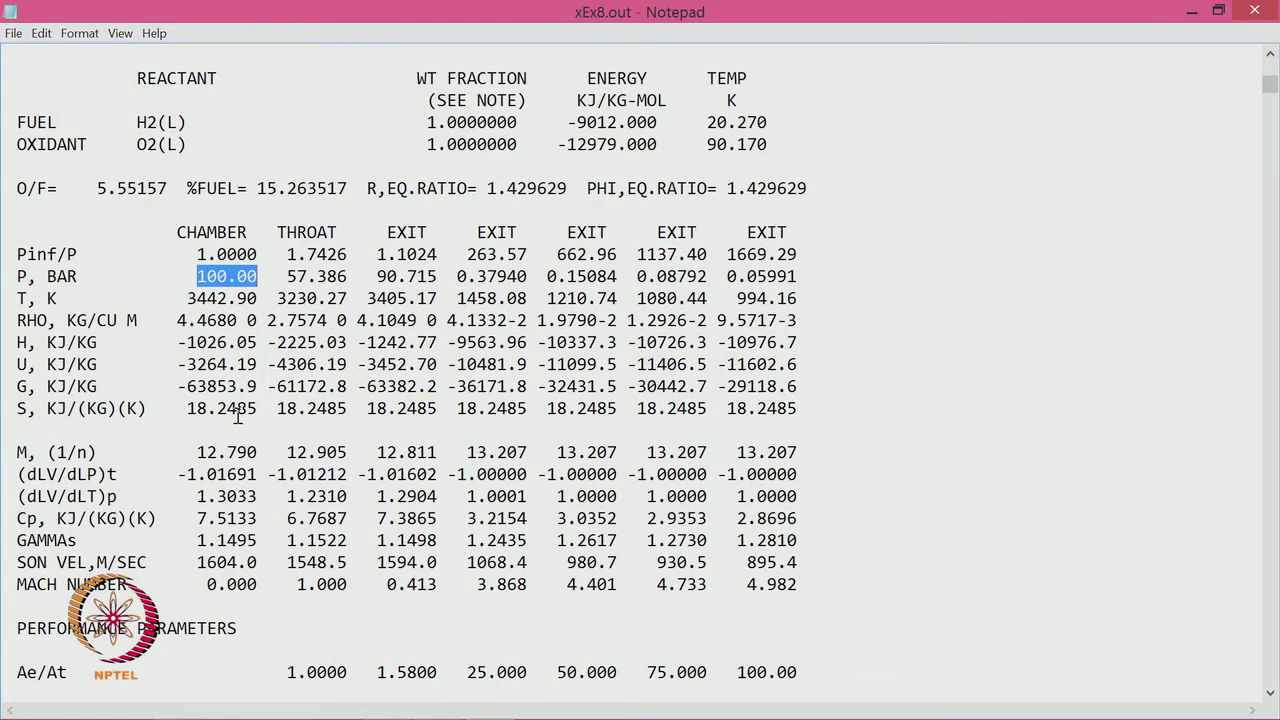
{"action": "left_click_drag", "start_coordinate": [16, 452], "coordinate": [809, 457]}
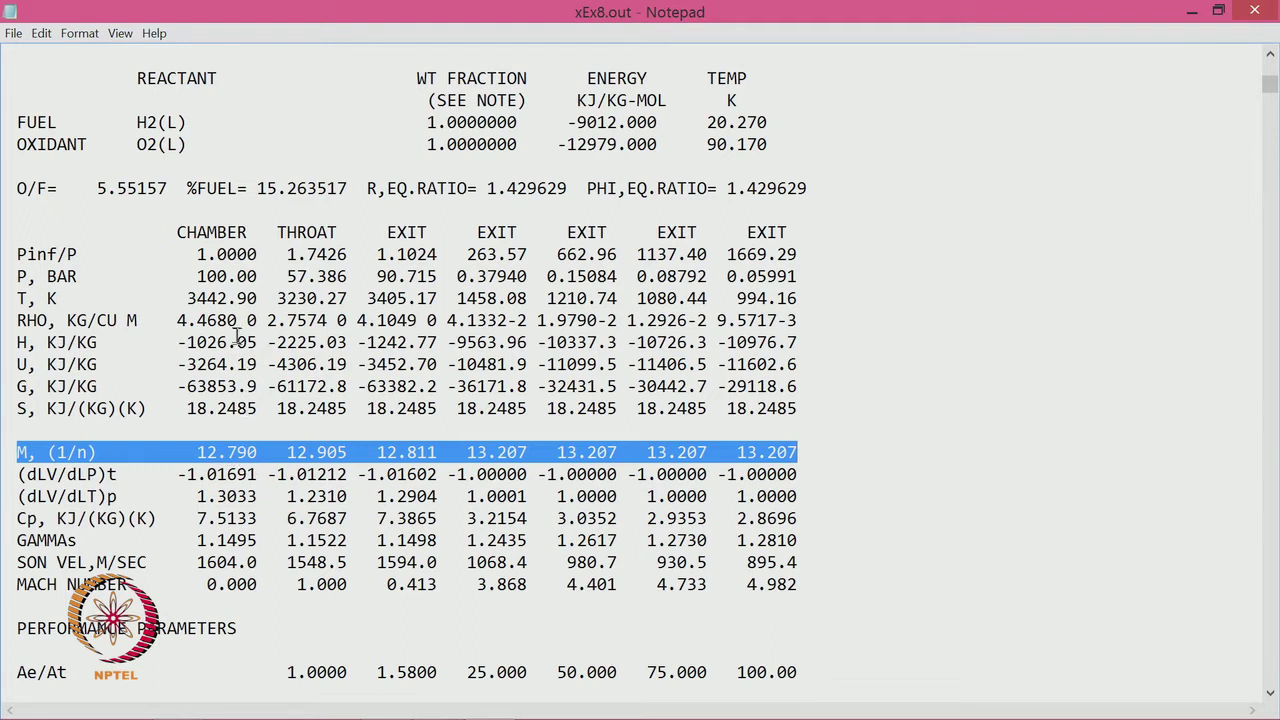
{"action": "left_click_drag", "start_coordinate": [180, 298], "coordinate": [700, 298]}
{"action": "left_click", "coordinate": [143, 340]}
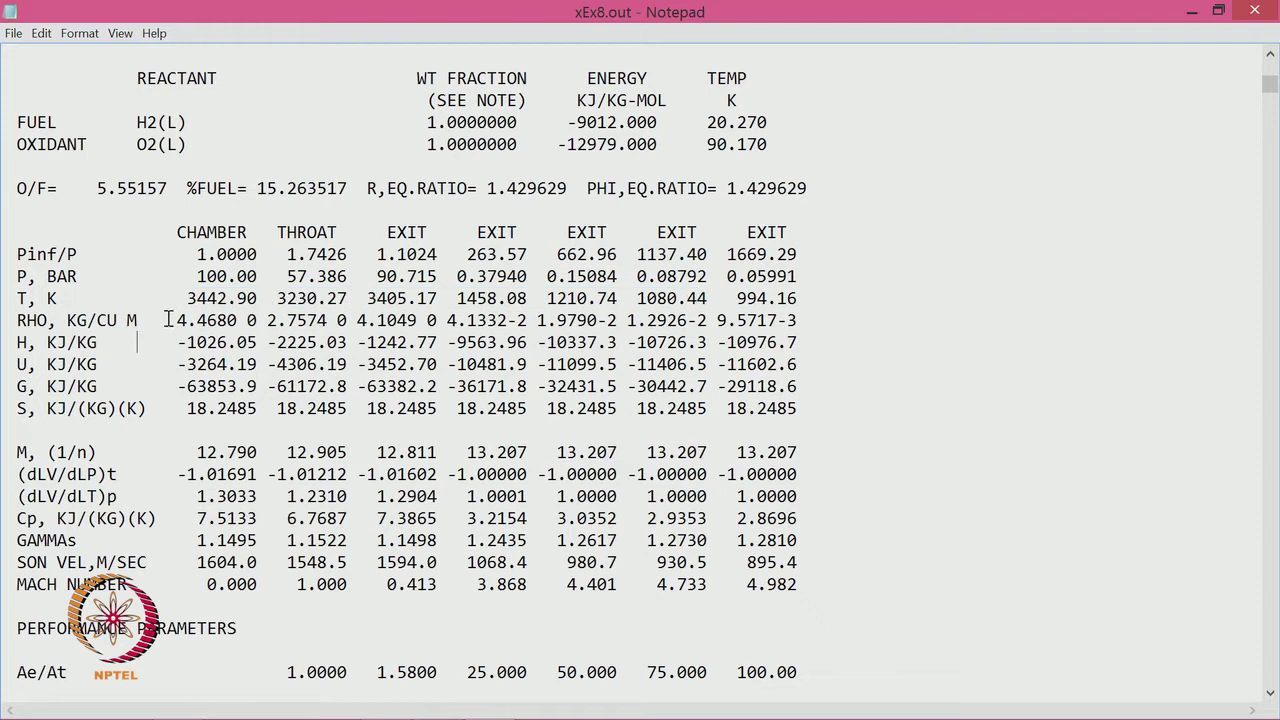
- Compare the chamber, throat and exit temperatures with the exit area ratios, and check the pressure and temperature rows across all stations
{"action": "left_click_drag", "start_coordinate": [186, 298], "coordinate": [260, 299]}
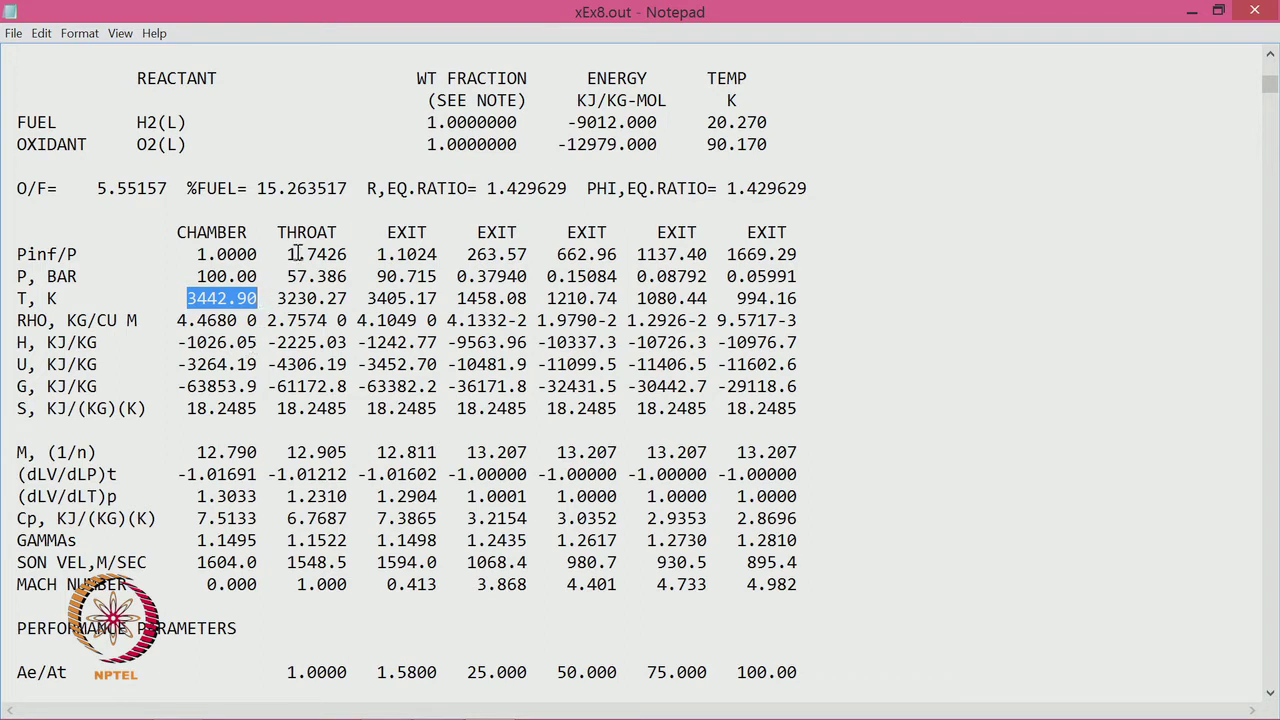
{"action": "left_click_drag", "start_coordinate": [277, 299], "coordinate": [349, 299]}
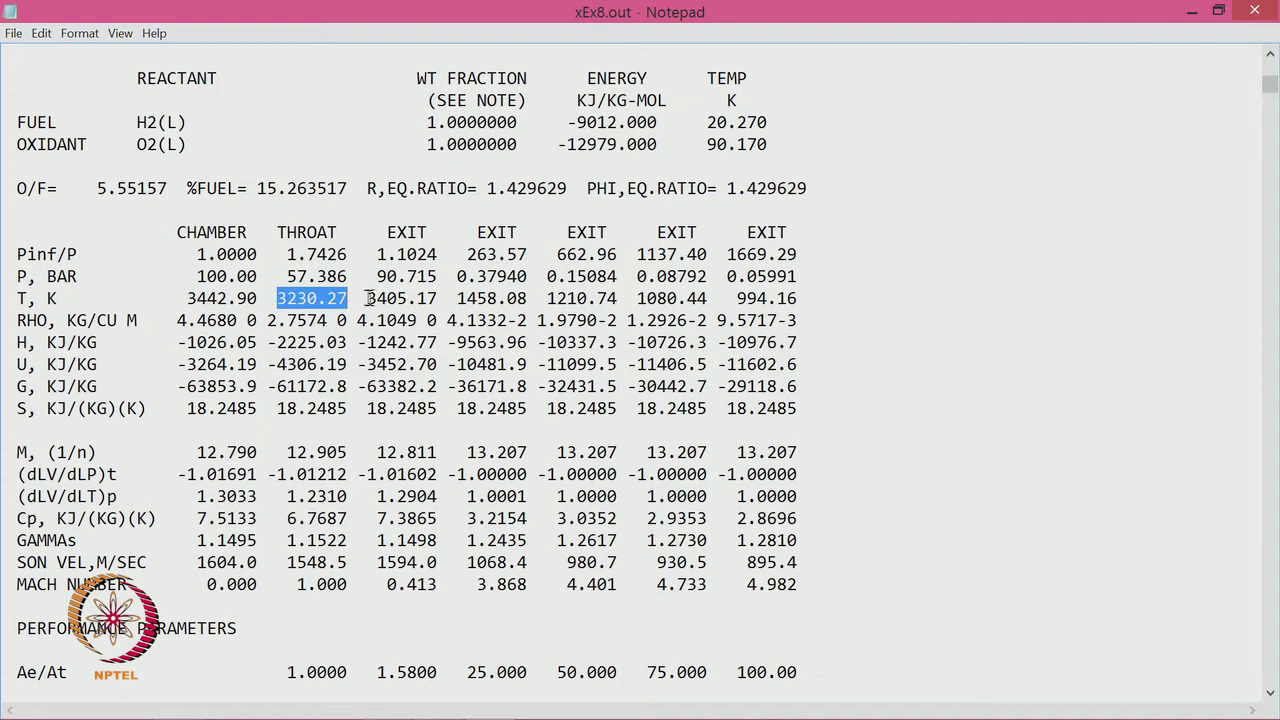
{"action": "mouse_move", "coordinate": [288, 277]}
{"action": "left_mouse_down"}
{"action": "mouse_move", "coordinate": [348, 277]}
{"action": "mouse_move", "coordinate": [368, 299]}
{"action": "mouse_move", "coordinate": [766, 322]}
{"action": "mouse_move", "coordinate": [722, 300]}
{"action": "mouse_move", "coordinate": [786, 299]}
{"action": "left_mouse_up"}
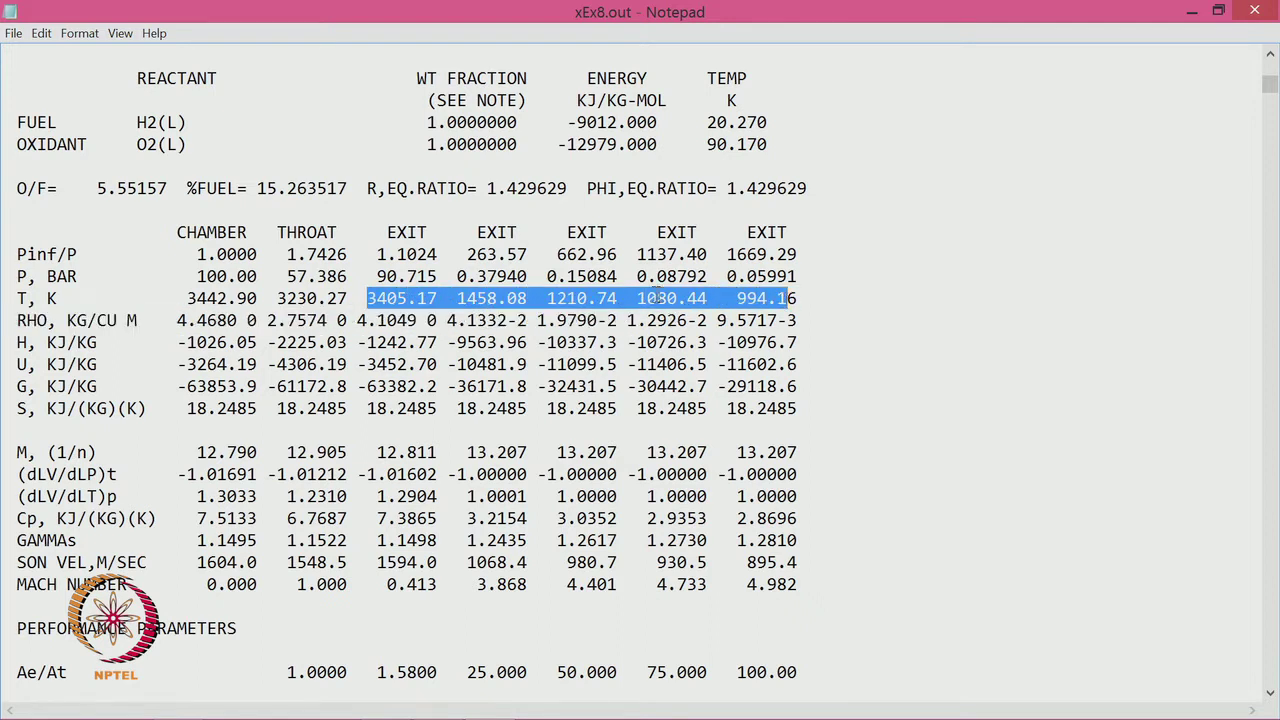
{"action": "left_click", "coordinate": [369, 672]}
{"action": "left_click_drag", "start_coordinate": [369, 672], "coordinate": [801, 673]}
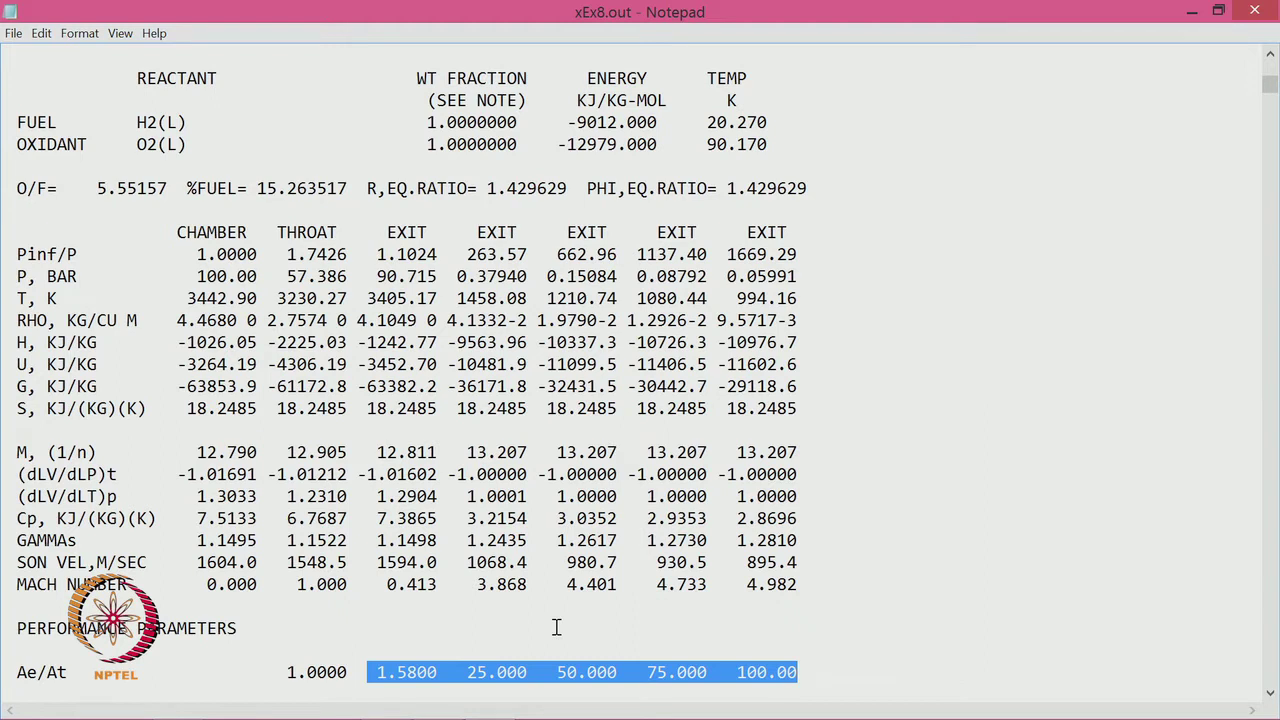
{"action": "scroll", "coordinate": [556, 627], "scroll_direction": "down", "scroll_amount": 1}
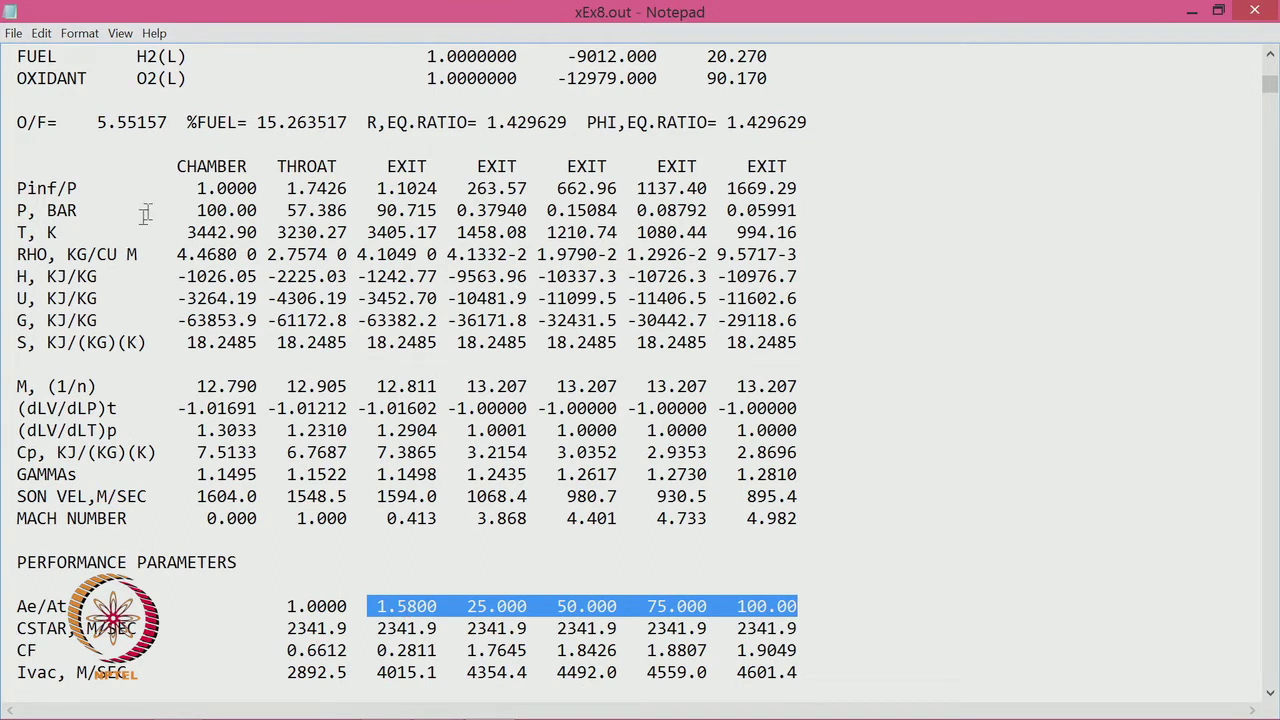
{"action": "left_click_drag", "start_coordinate": [196, 210], "coordinate": [802, 234]}
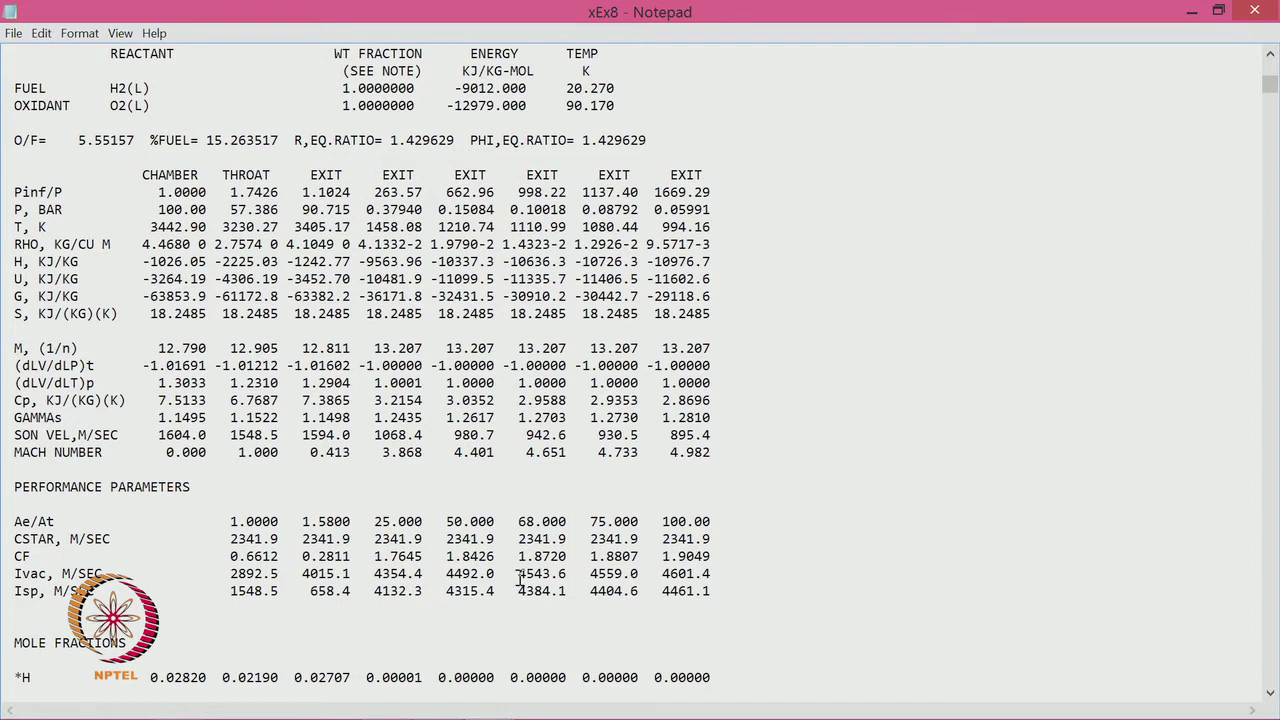
- Compare the Ivac and Isp values for the larger exits with their Ae/At area ratios from 50 to 100
{"action": "left_click_drag", "start_coordinate": [6, 574], "coordinate": [542, 596]}
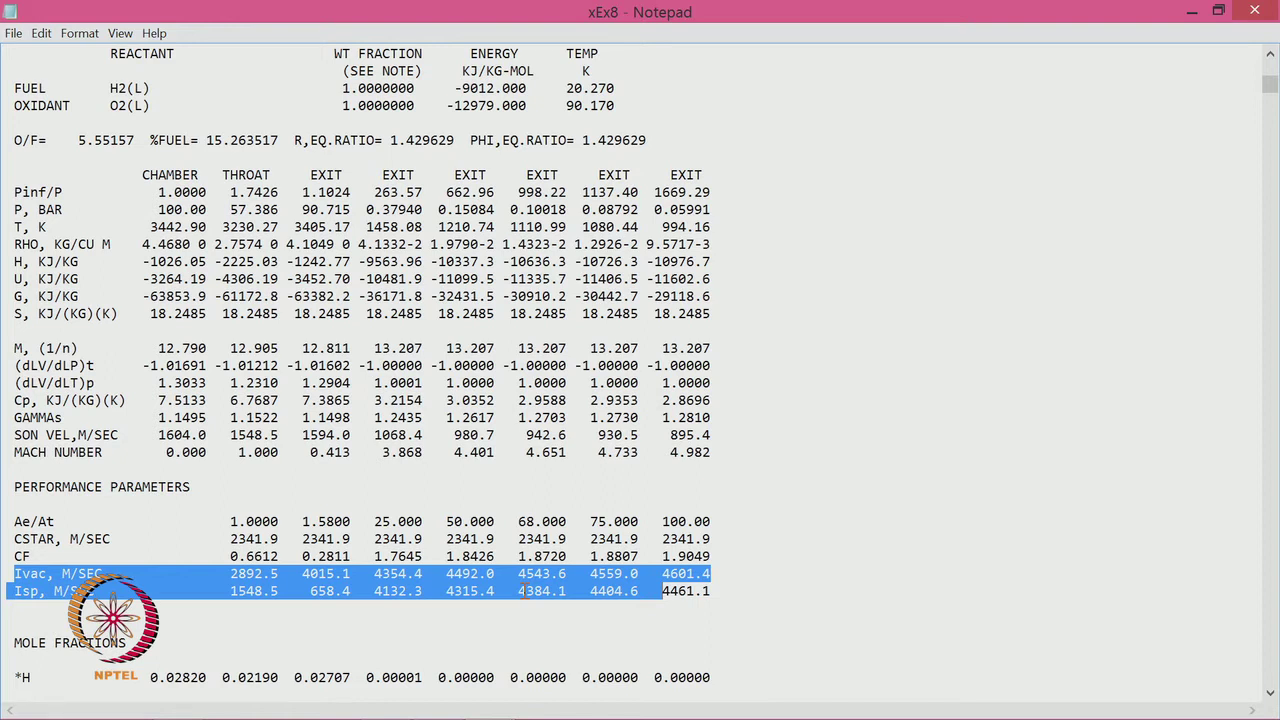
{"action": "left_click_drag", "start_coordinate": [519, 591], "coordinate": [566, 591]}
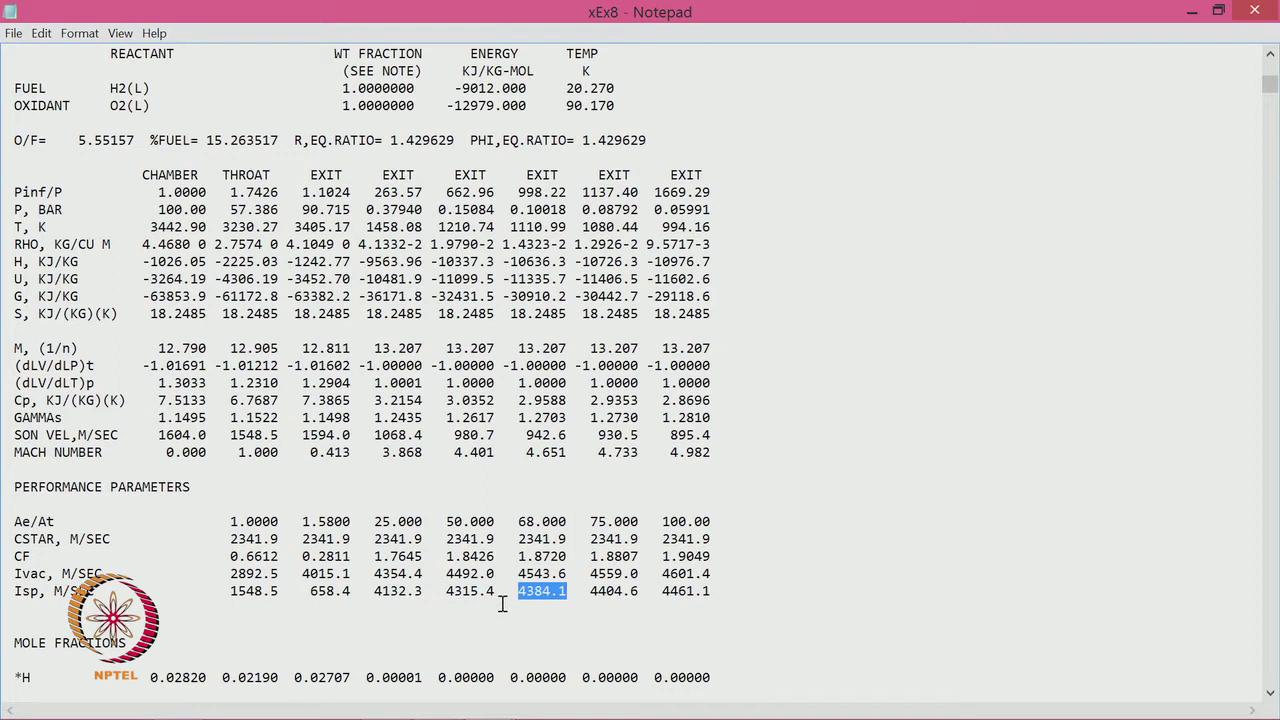
{"action": "left_click_drag", "start_coordinate": [518, 573], "coordinate": [714, 575]}
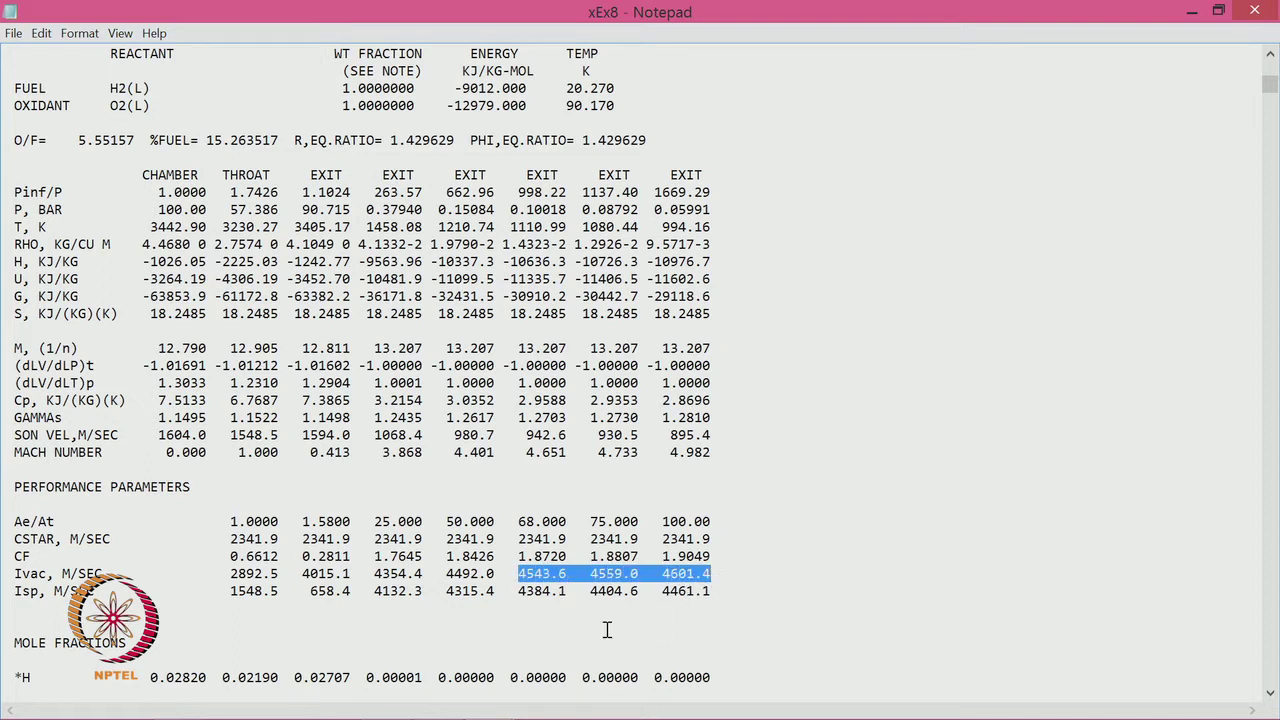
{"action": "left_click_drag", "start_coordinate": [518, 591], "coordinate": [630, 592]}
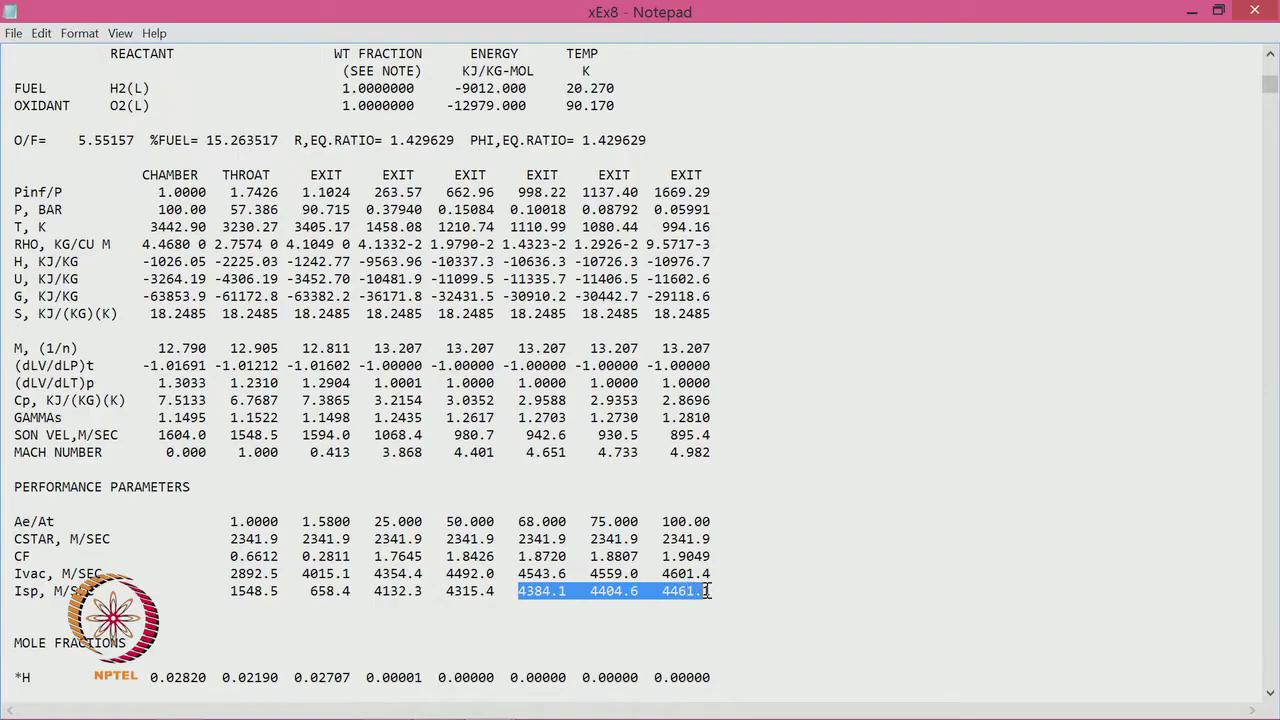
{"action": "left_click_drag", "start_coordinate": [700, 592], "coordinate": [707, 593]}
{"action": "left_click", "coordinate": [684, 597]}
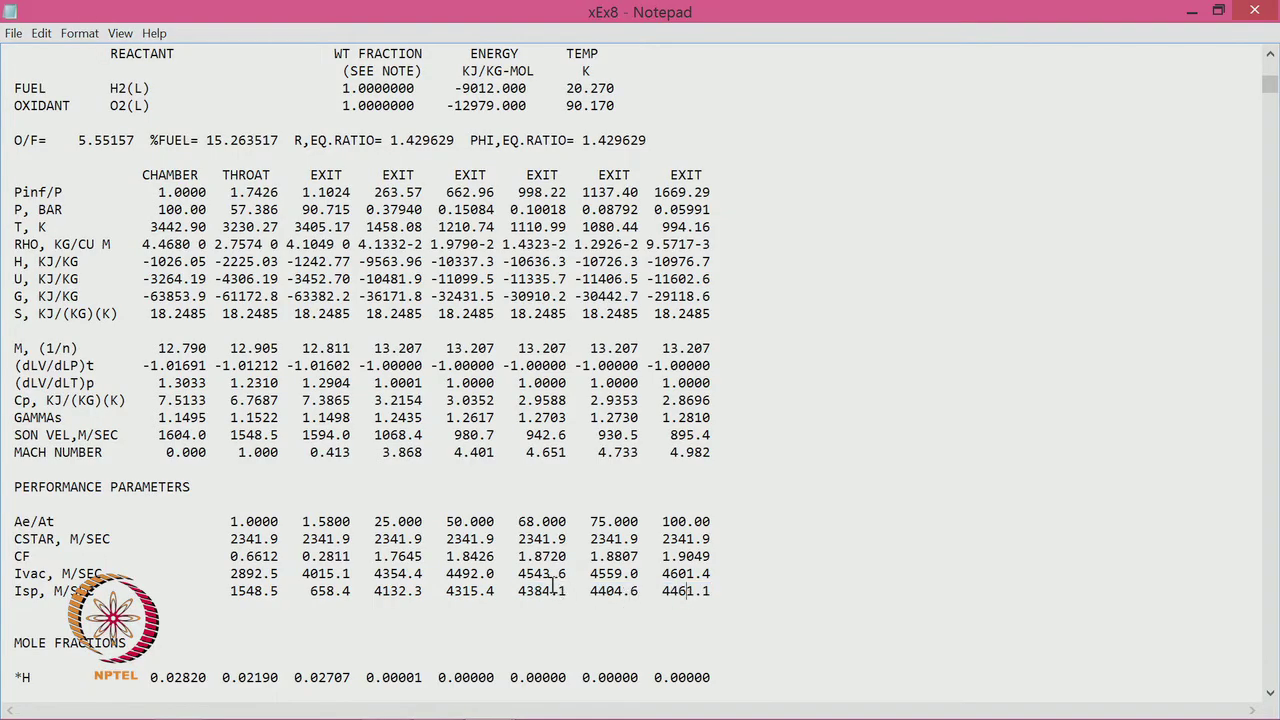
{"action": "left_click_drag", "start_coordinate": [430, 592], "coordinate": [590, 605]}
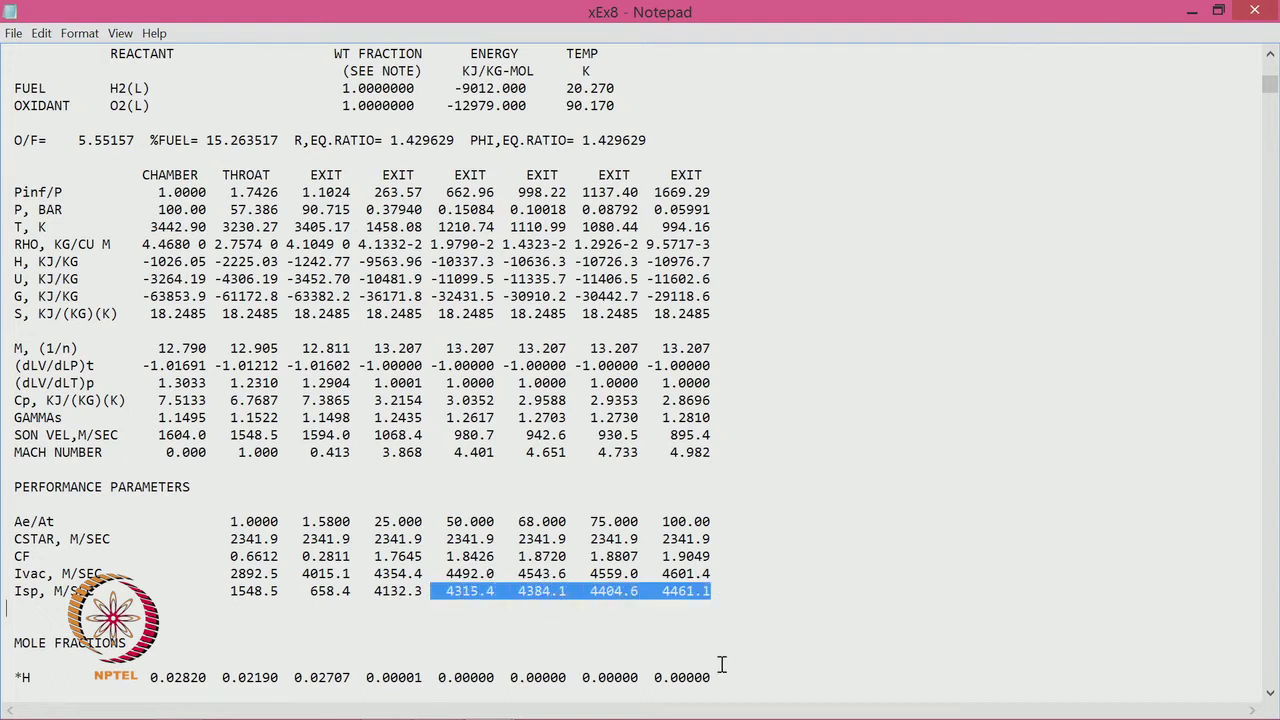
{"action": "left_click_drag", "start_coordinate": [446, 521], "coordinate": [712, 523]}
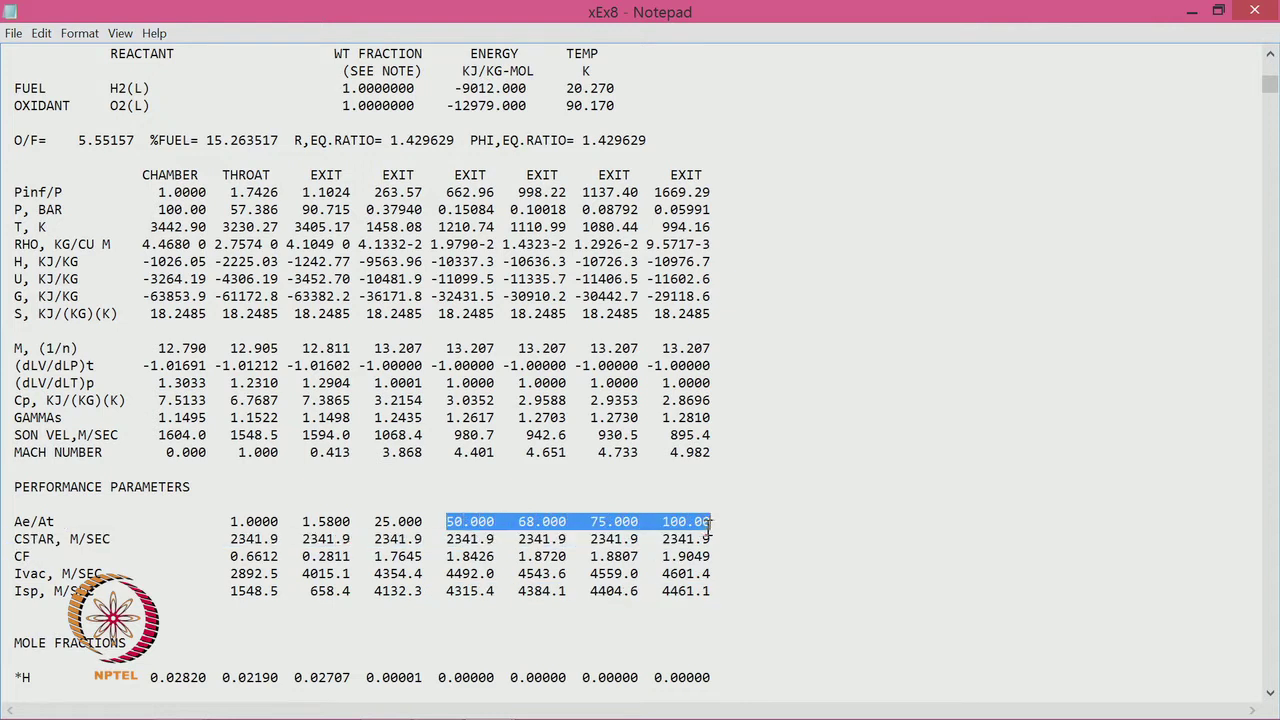
- Highlight the CSTAR and CF rows of the performance parameters and bring the mole fractions table into view
{"action": "left_click", "coordinate": [712, 615]}
{"action": "left_click_drag", "start_coordinate": [14, 538], "coordinate": [750, 538]}
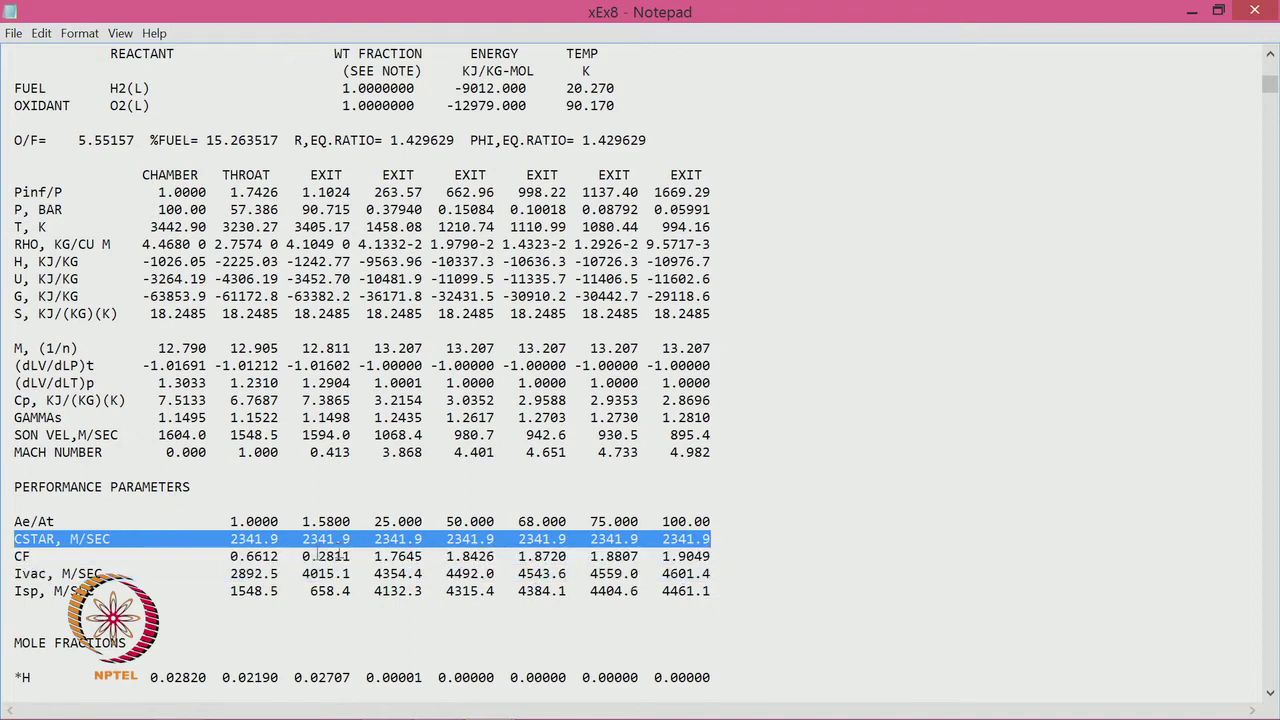
{"action": "left_click_drag", "start_coordinate": [6, 556], "coordinate": [720, 563]}
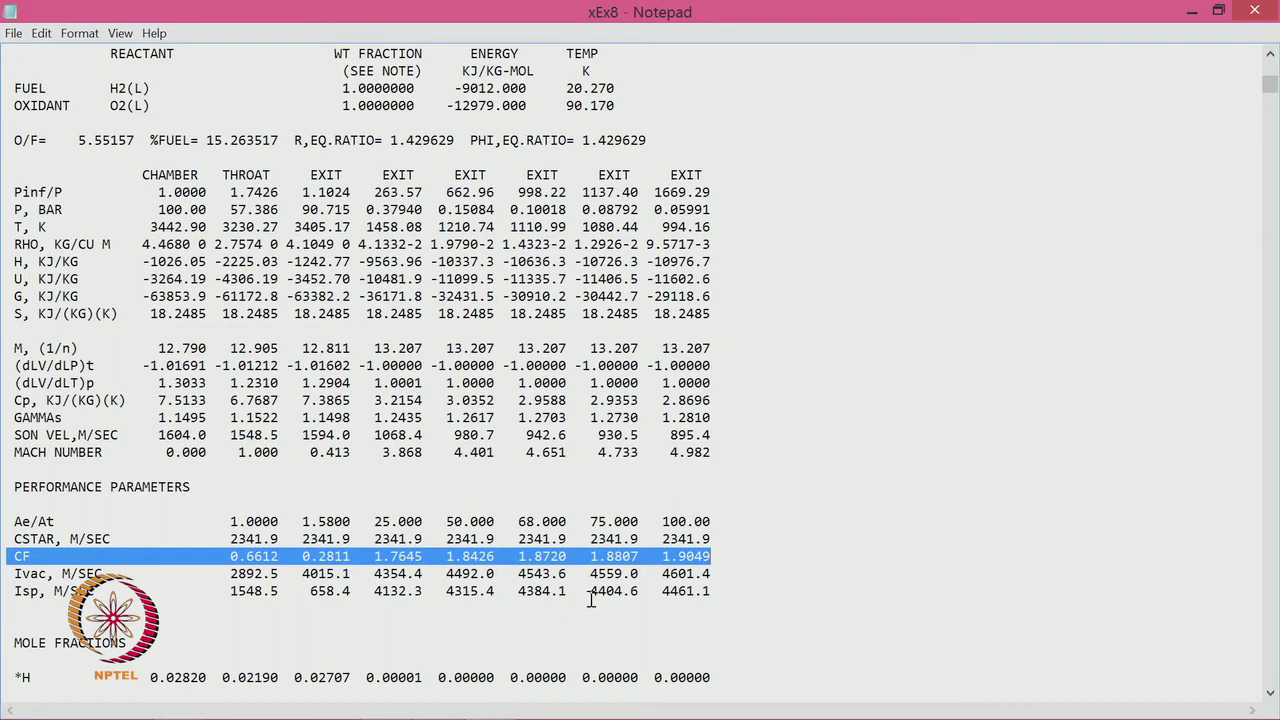
{"action": "left_click", "coordinate": [786, 556]}
{"action": "scroll", "coordinate": [573, 578], "scroll_direction": "down", "scroll_amount": 3}
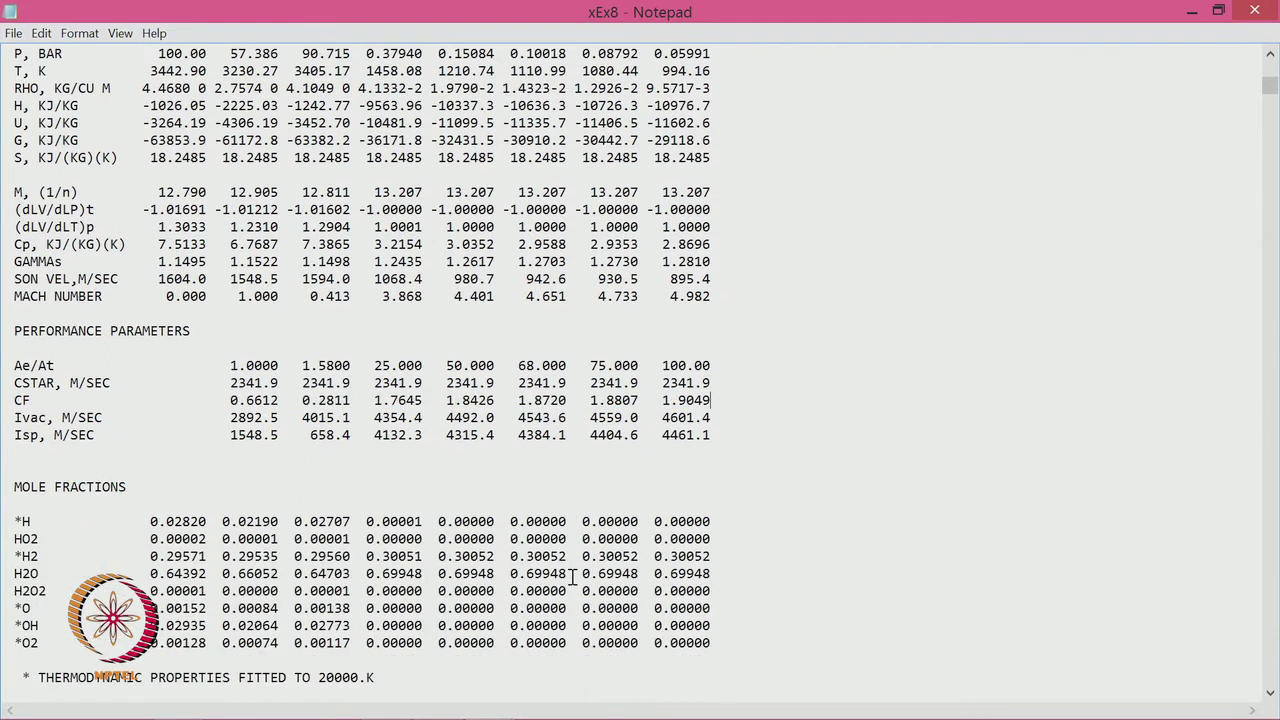
- Highlight the species names and all rows of the equilibrium mole fractions table, from *H to *O2
{"action": "scroll", "coordinate": [259, 575], "scroll_direction": "down", "scroll_amount": 1}
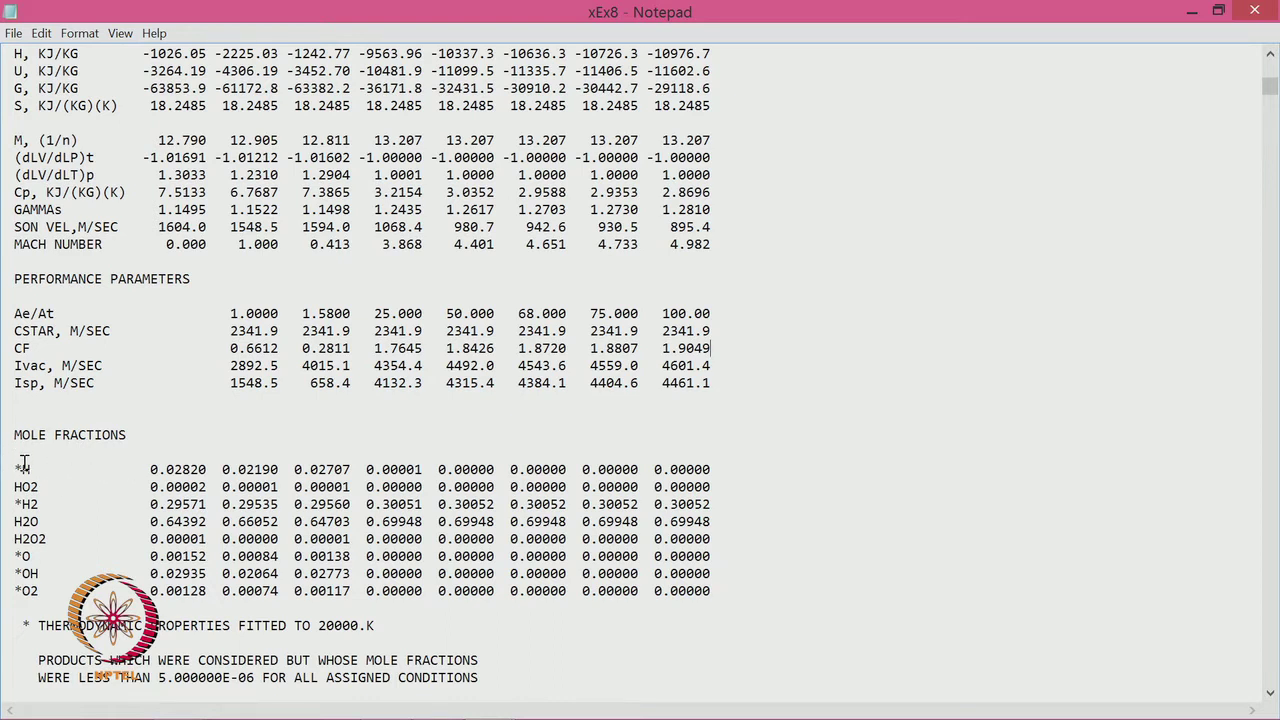
{"action": "left_click_drag", "start_coordinate": [22, 468], "coordinate": [48, 519]}
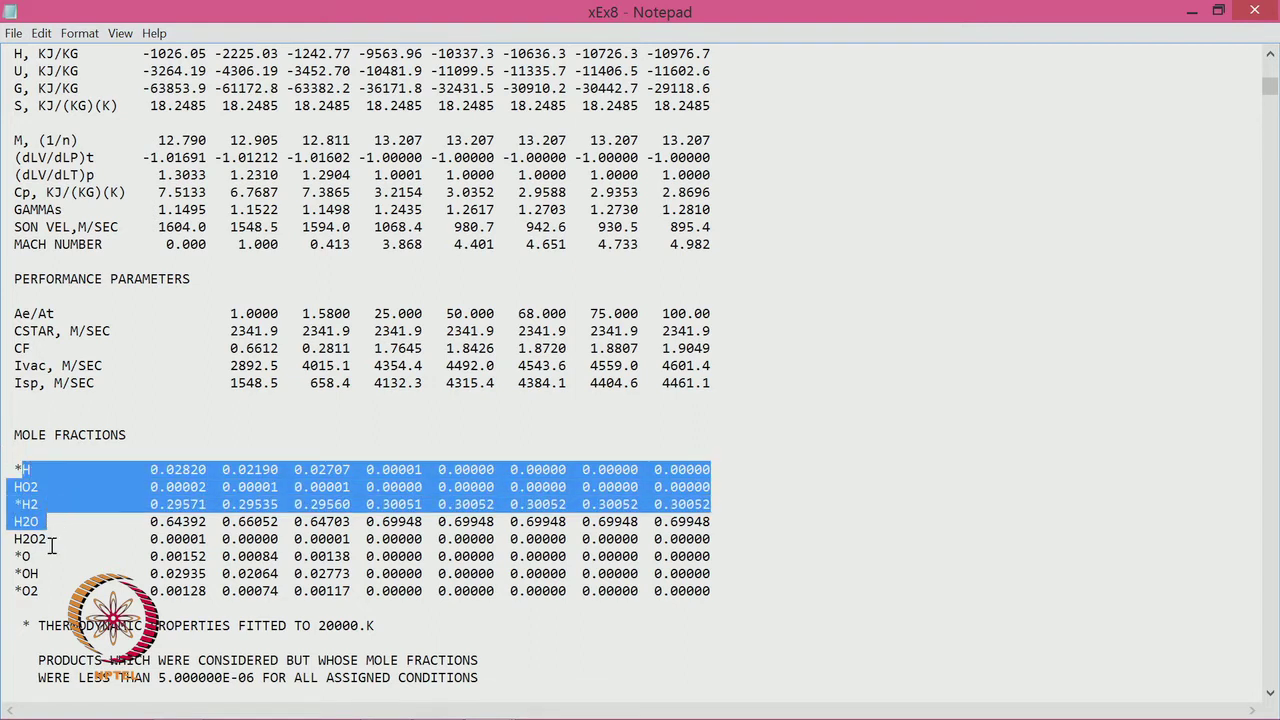
{"action": "left_click", "coordinate": [52, 540]}
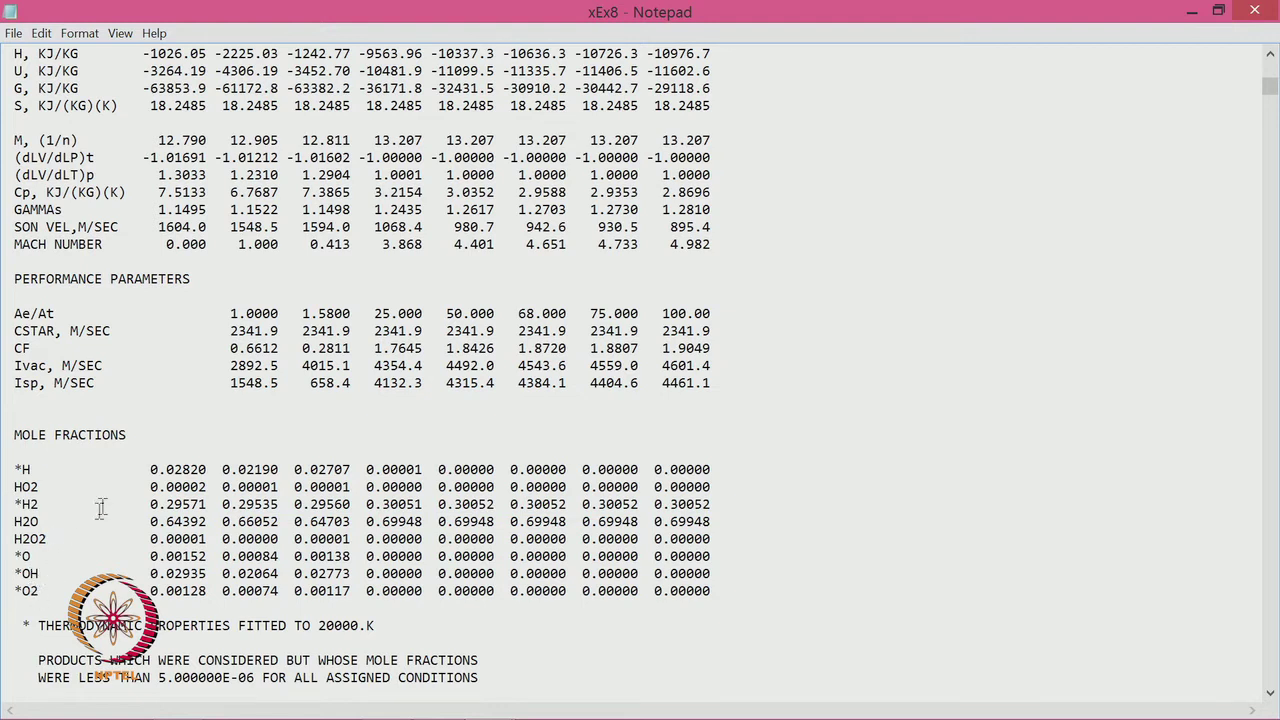
{"action": "left_click_drag", "start_coordinate": [136, 453], "coordinate": [706, 591]}
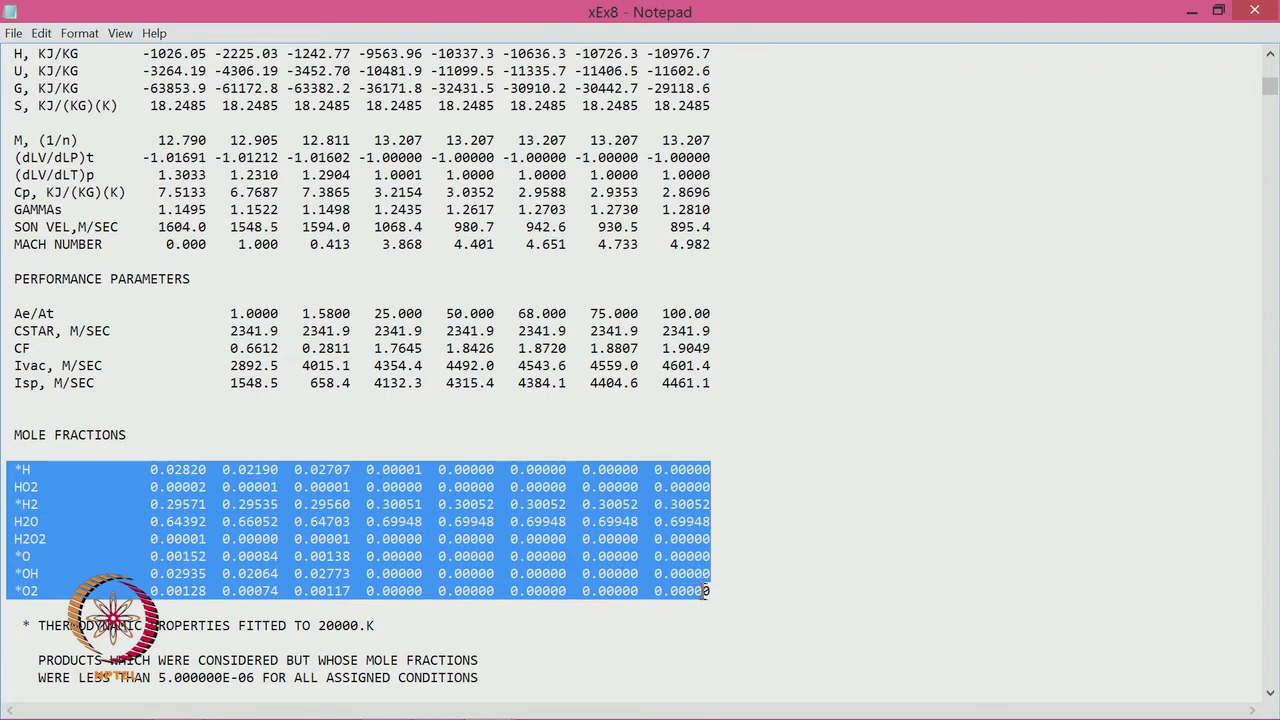
{"action": "left_click", "coordinate": [787, 570]}
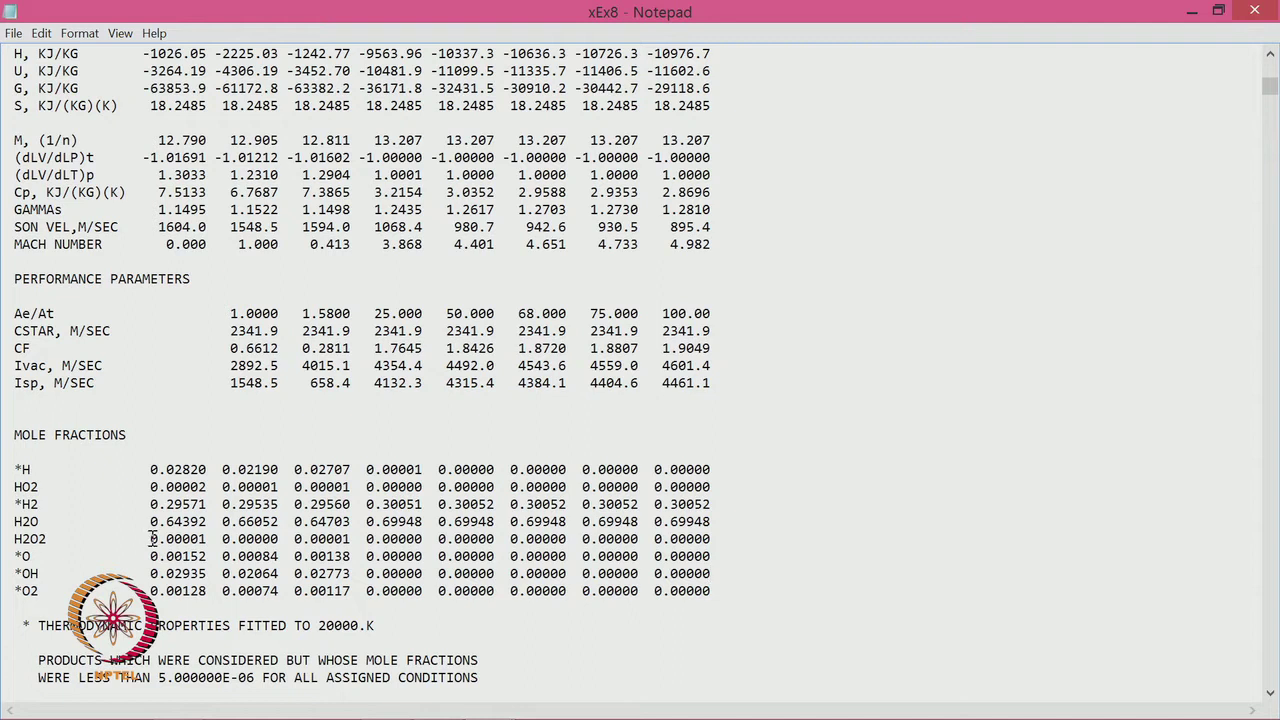
- Highlight the H2O and *H2 mole fraction rows across all stations, first individually and then together
{"action": "left_click_drag", "start_coordinate": [150, 521], "coordinate": [737, 518]}
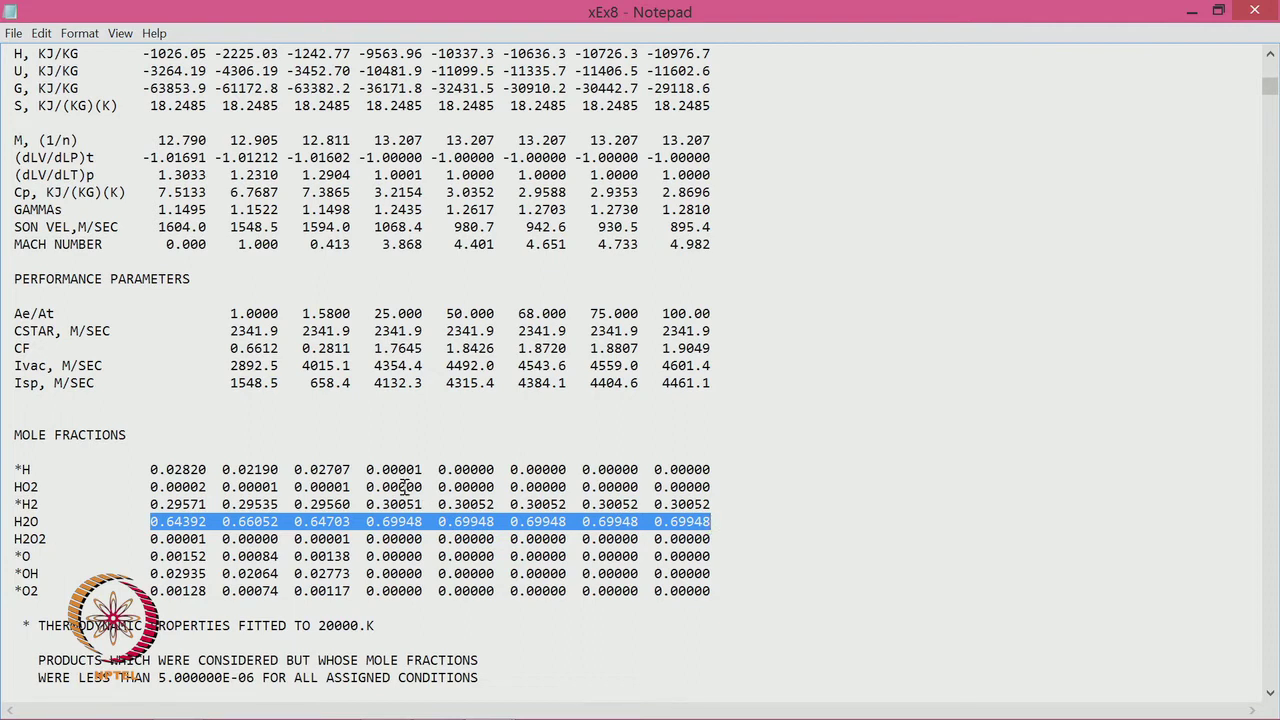
{"action": "left_click_drag", "start_coordinate": [152, 498], "coordinate": [715, 508]}
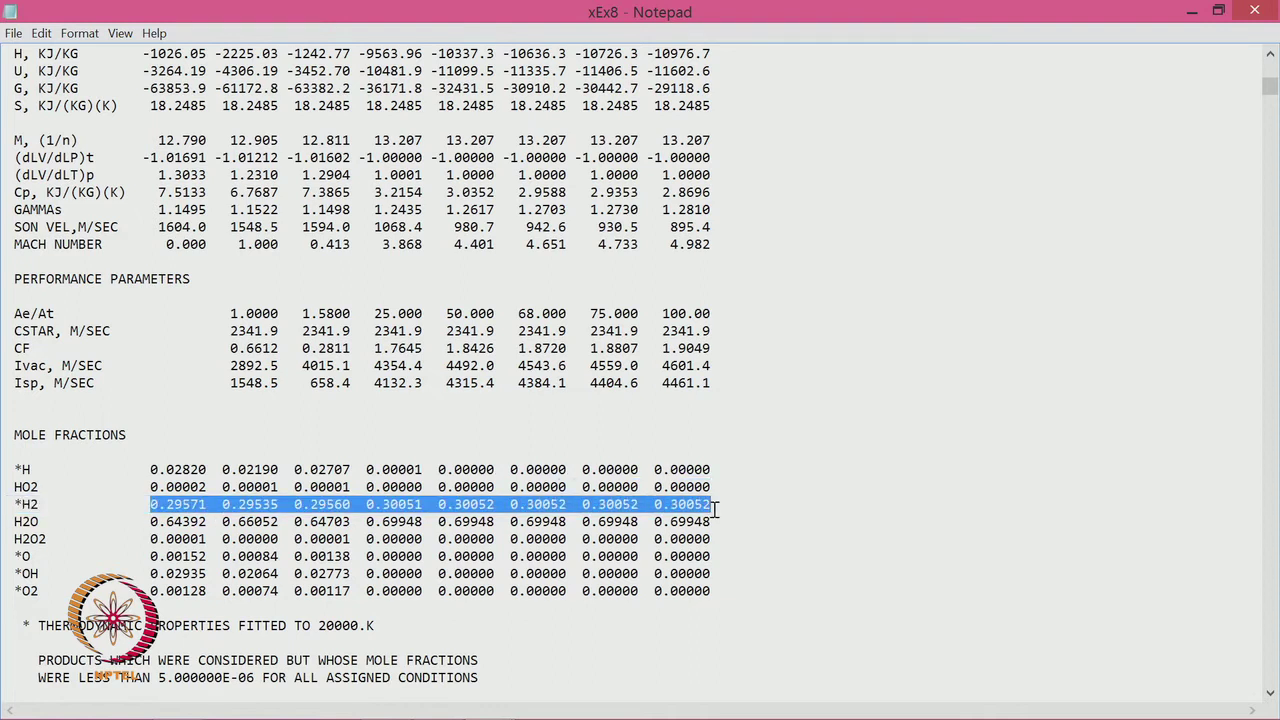
{"action": "left_click", "coordinate": [715, 508]}
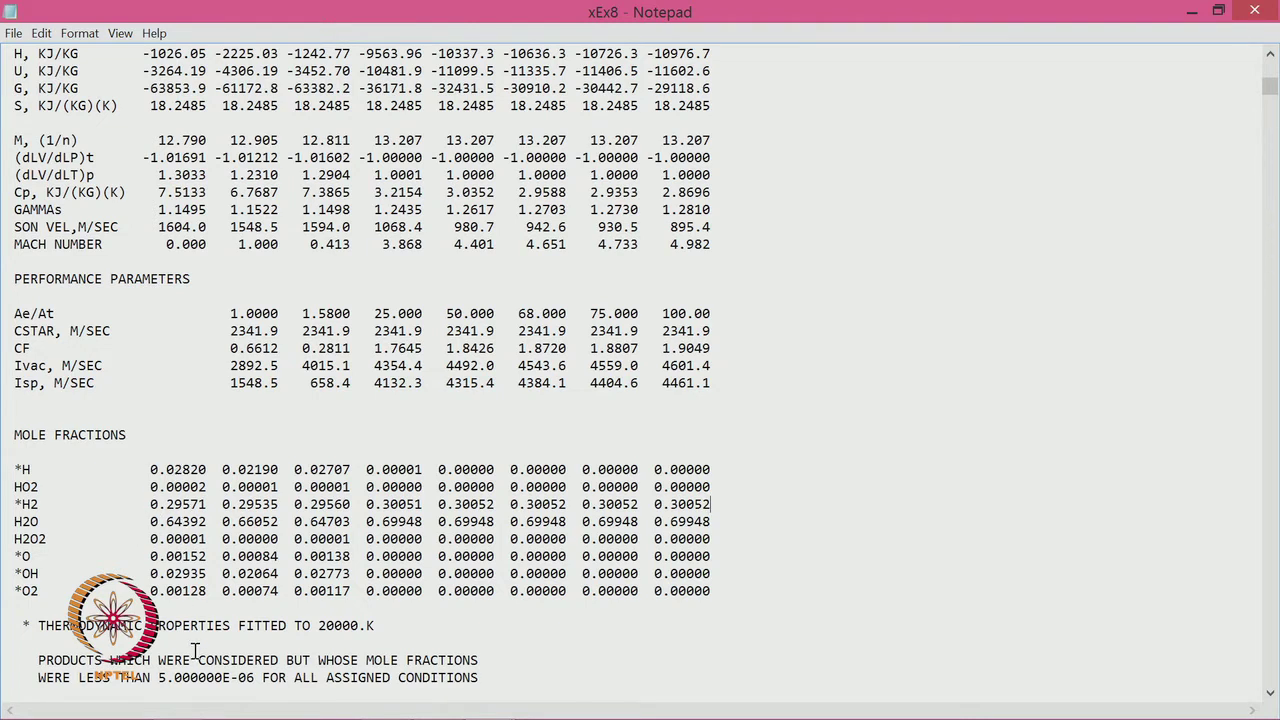
{"action": "left_click_drag", "start_coordinate": [150, 504], "coordinate": [757, 533]}
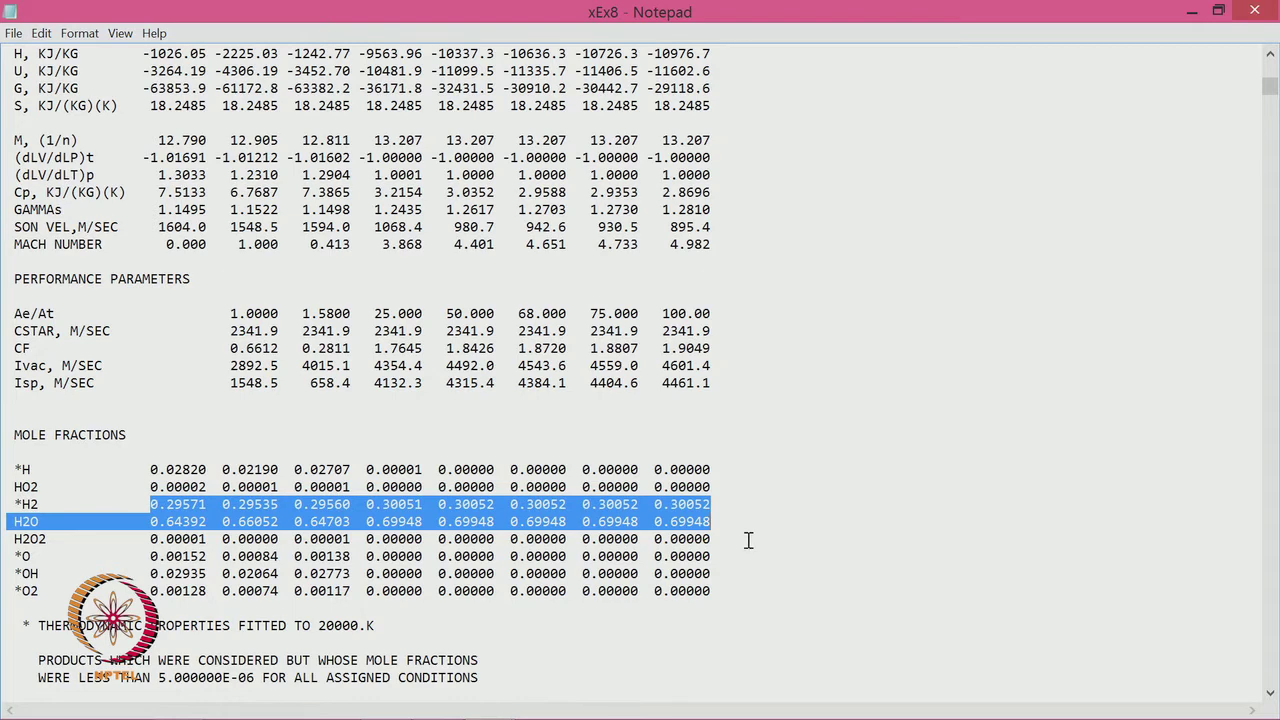
- Locate the equilibrium and frozen composition sections for Pin = 1450.4 PSIA and check their headings
{"action": "scroll", "coordinate": [752, 536], "scroll_direction": "down", "scroll_amount": 7}
{"action": "scroll", "coordinate": [748, 540], "scroll_direction": "down", "scroll_amount": 2}
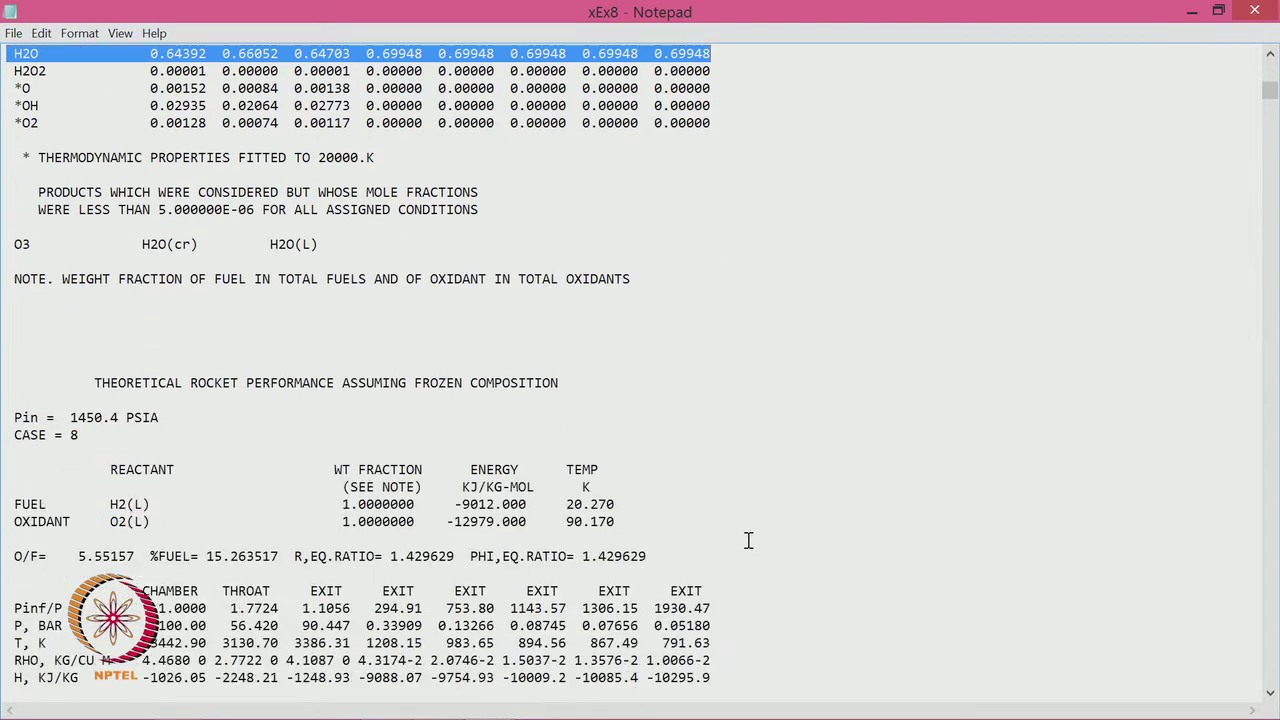
{"action": "scroll", "coordinate": [748, 540], "scroll_direction": "up", "scroll_amount": 5}
{"action": "scroll", "coordinate": [748, 540], "scroll_direction": "up", "scroll_amount": 2}
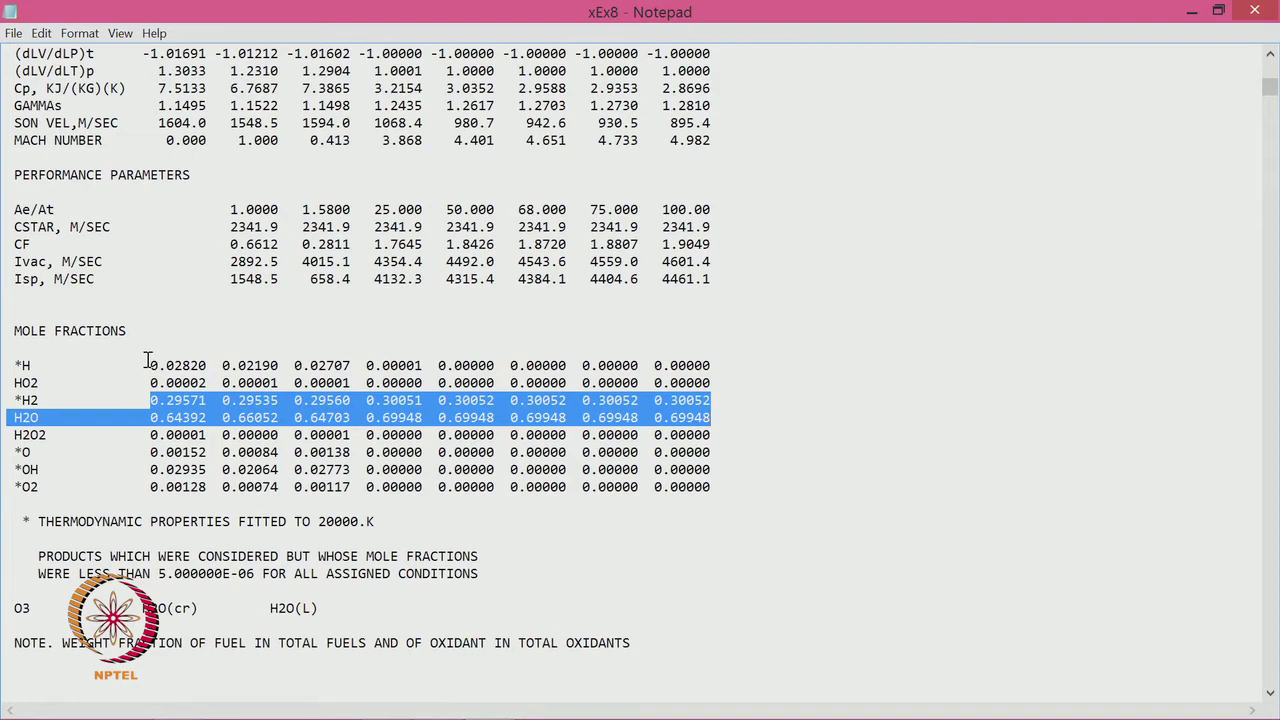
{"action": "scroll", "coordinate": [147, 360], "scroll_direction": "up", "scroll_amount": 20}
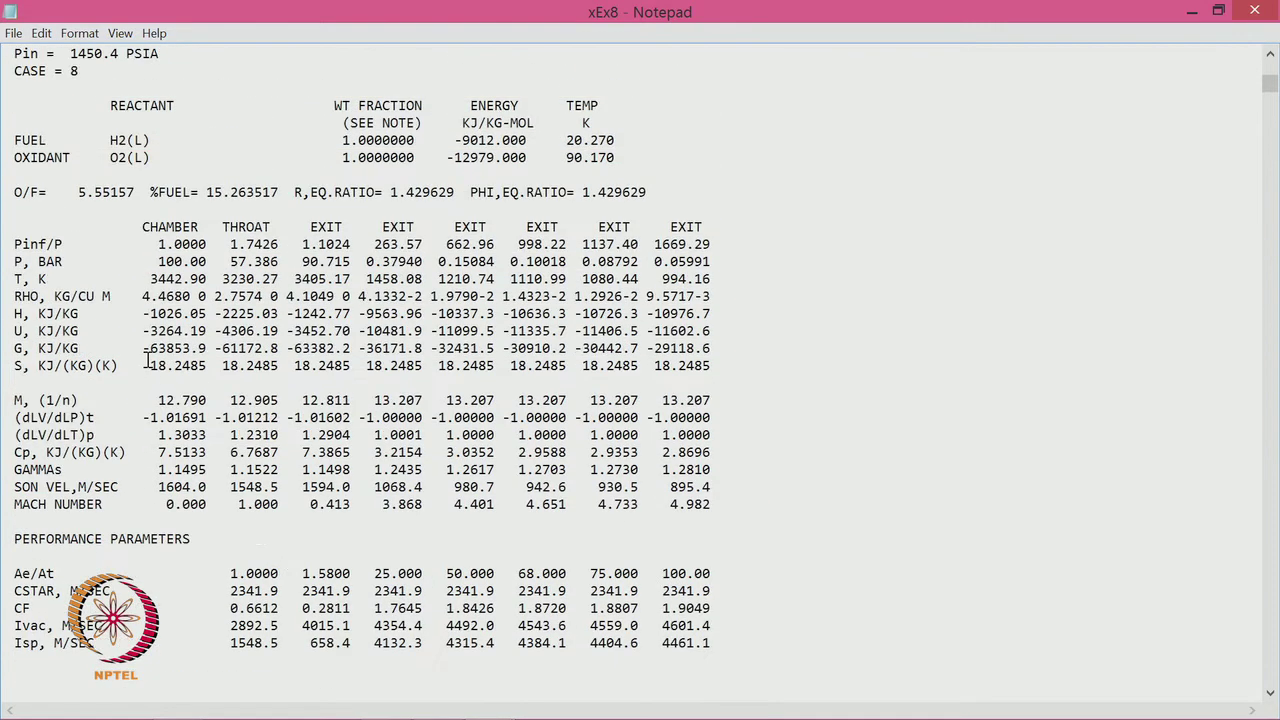
{"action": "scroll", "coordinate": [147, 360], "scroll_direction": "down", "scroll_amount": 8}
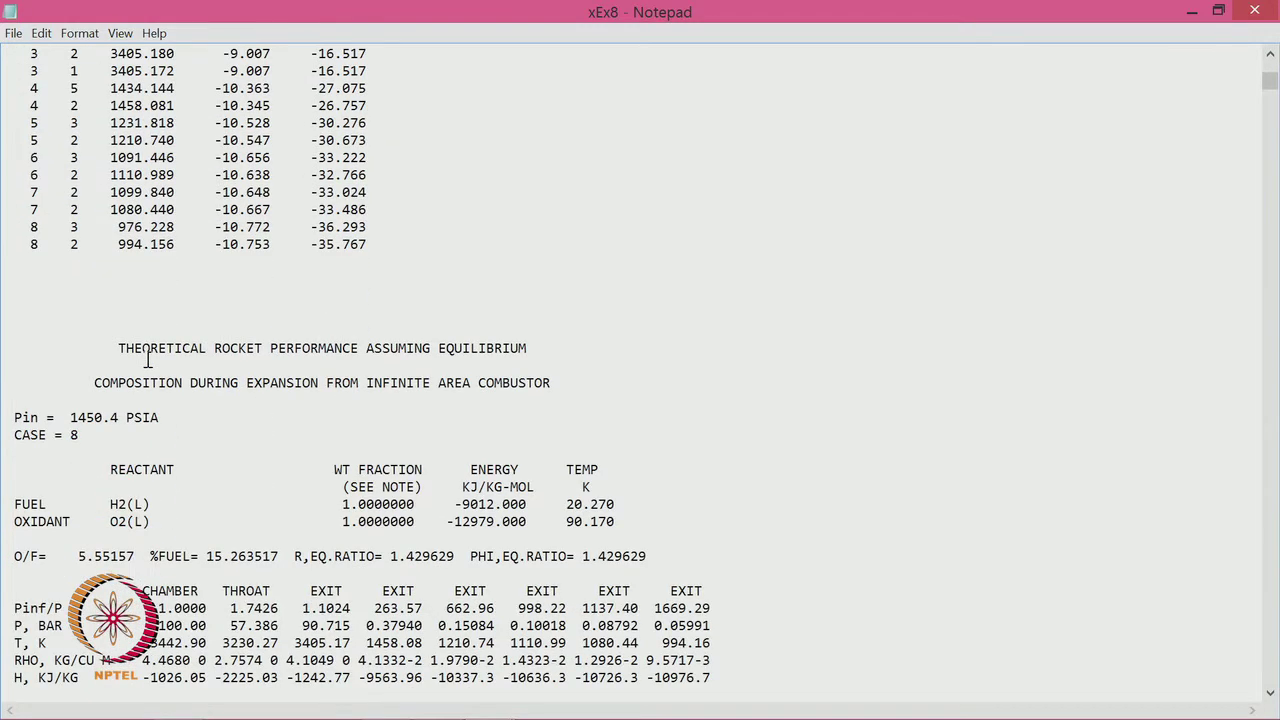
{"action": "scroll", "coordinate": [147, 360], "scroll_direction": "down", "scroll_amount": 17}
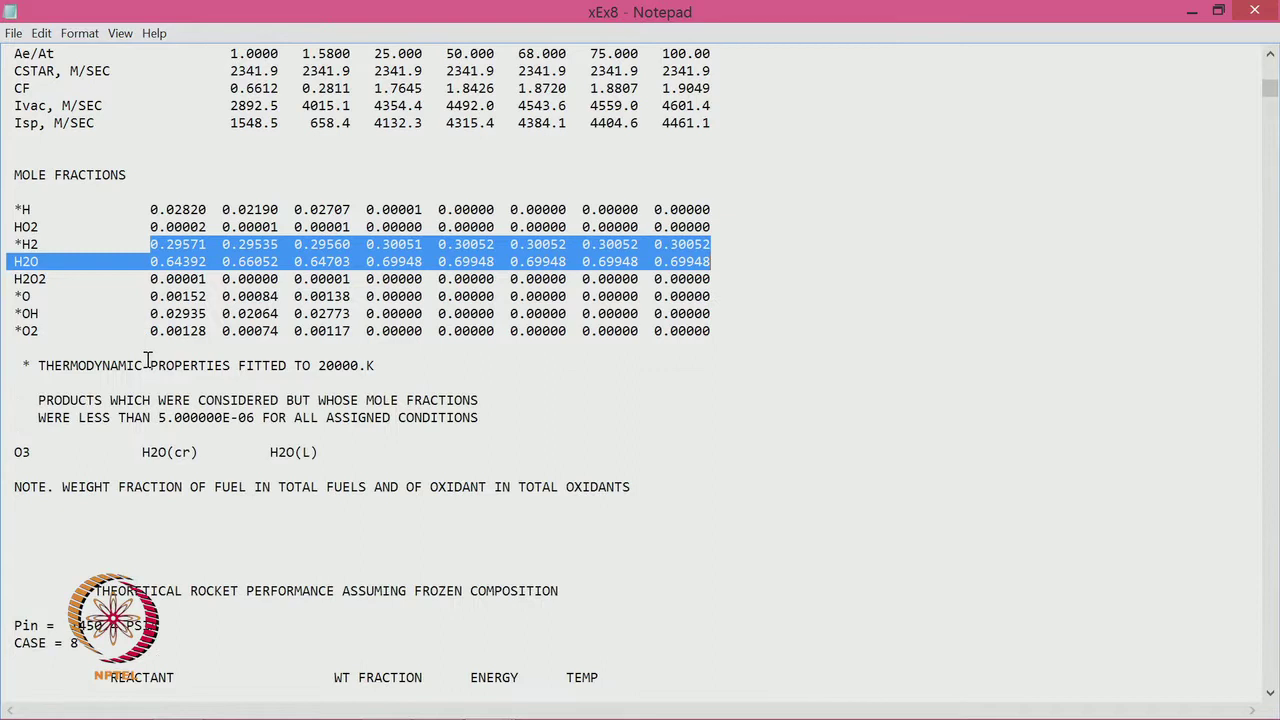
- Compare the frozen composition performance table and its mole fractions with the equilibrium mole fractions for the same chamber pressure
{"action": "scroll", "coordinate": [147, 360], "scroll_direction": "down", "scroll_amount": 6}
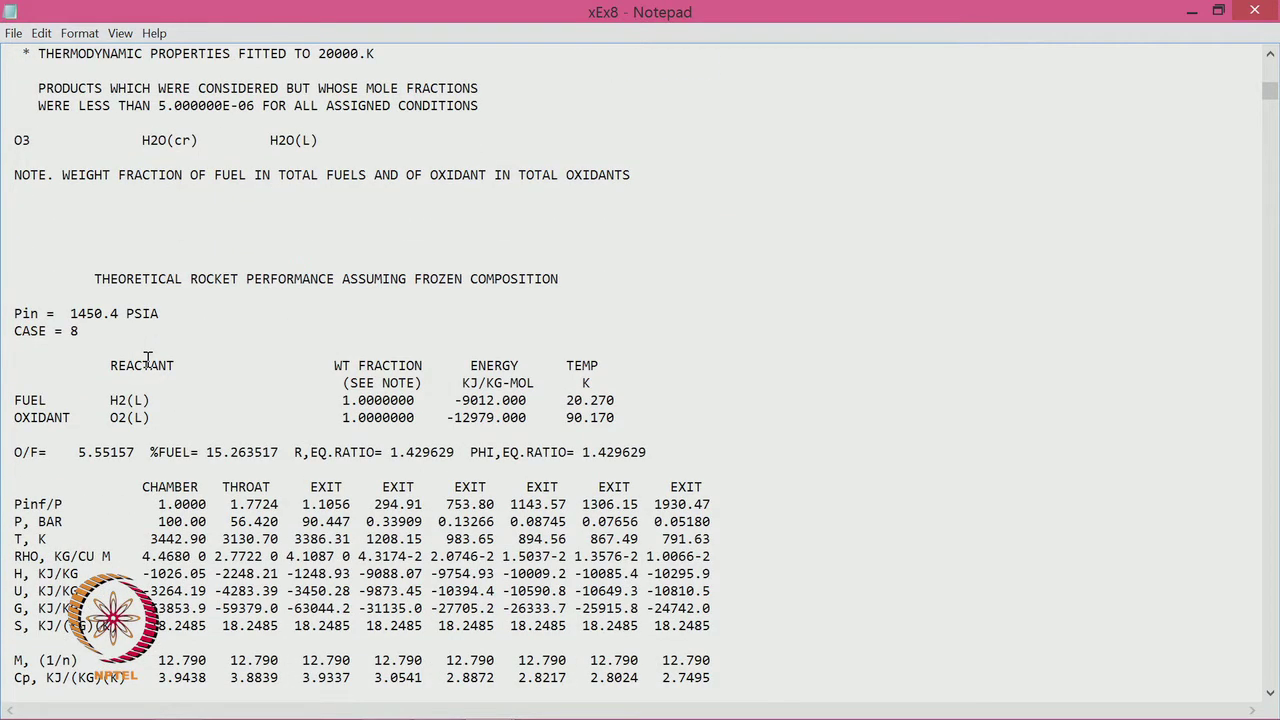
{"action": "scroll", "coordinate": [147, 360], "scroll_direction": "down", "scroll_amount": 4}
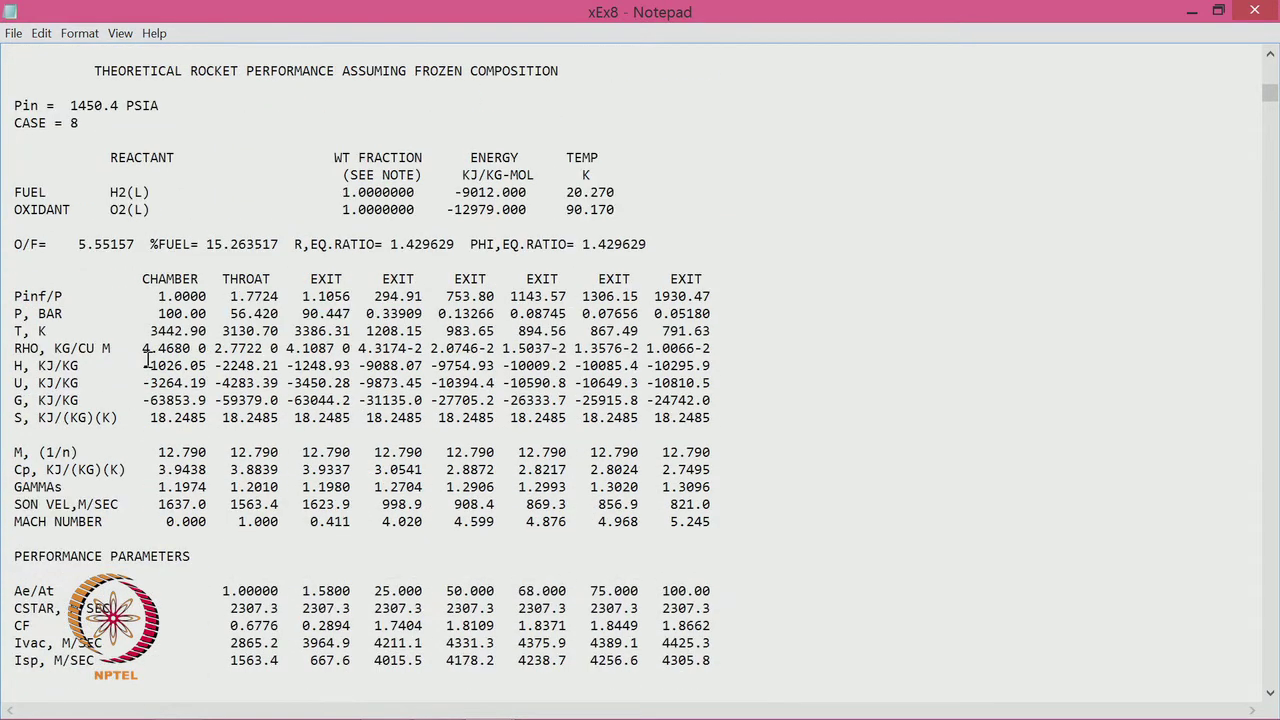
{"action": "scroll", "coordinate": [147, 358], "scroll_direction": "down", "scroll_amount": 1}
{"action": "scroll", "coordinate": [147, 358], "scroll_direction": "up", "scroll_amount": 2}
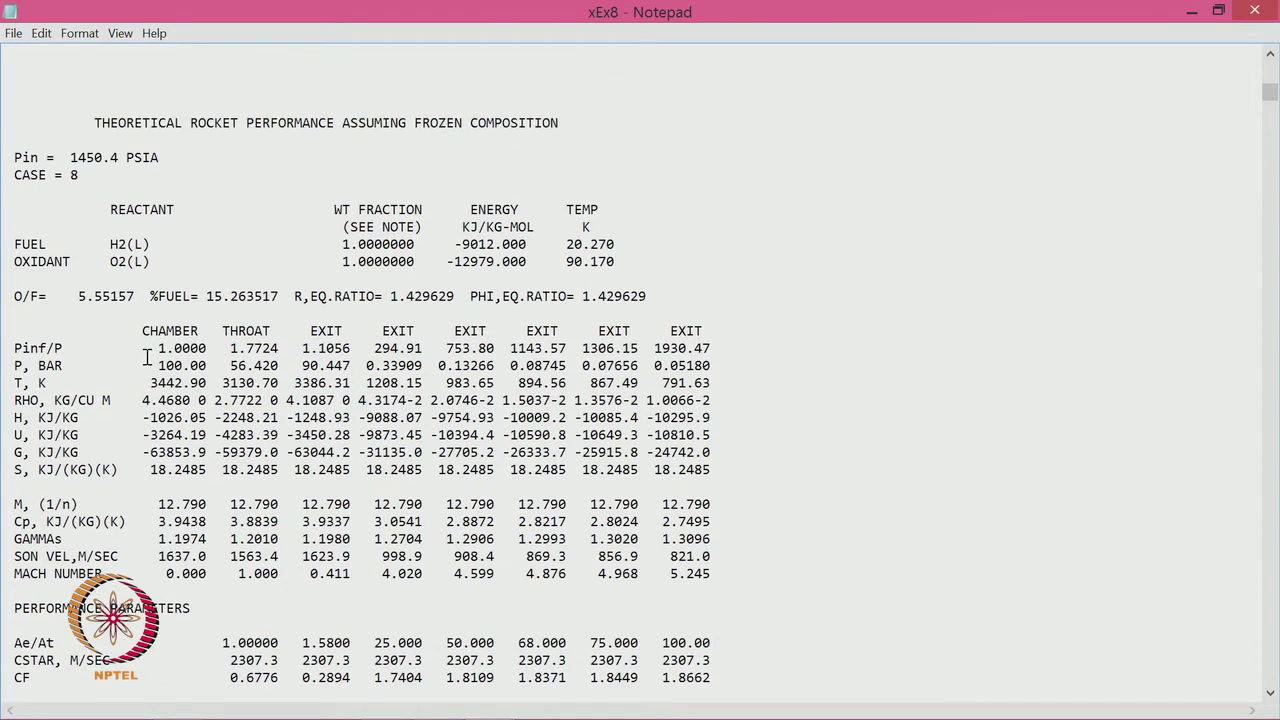
{"action": "scroll", "coordinate": [147, 358], "scroll_direction": "up", "scroll_amount": 7}
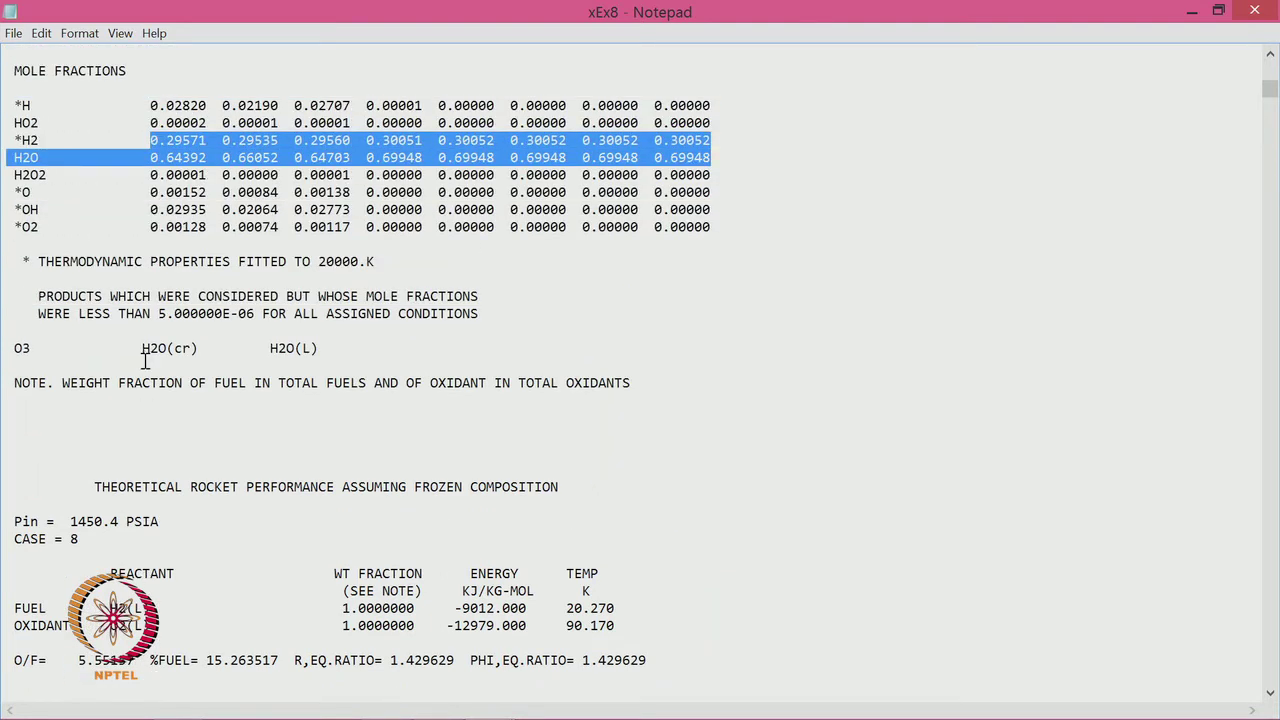
{"action": "scroll", "coordinate": [144, 366], "scroll_direction": "down", "scroll_amount": 12}
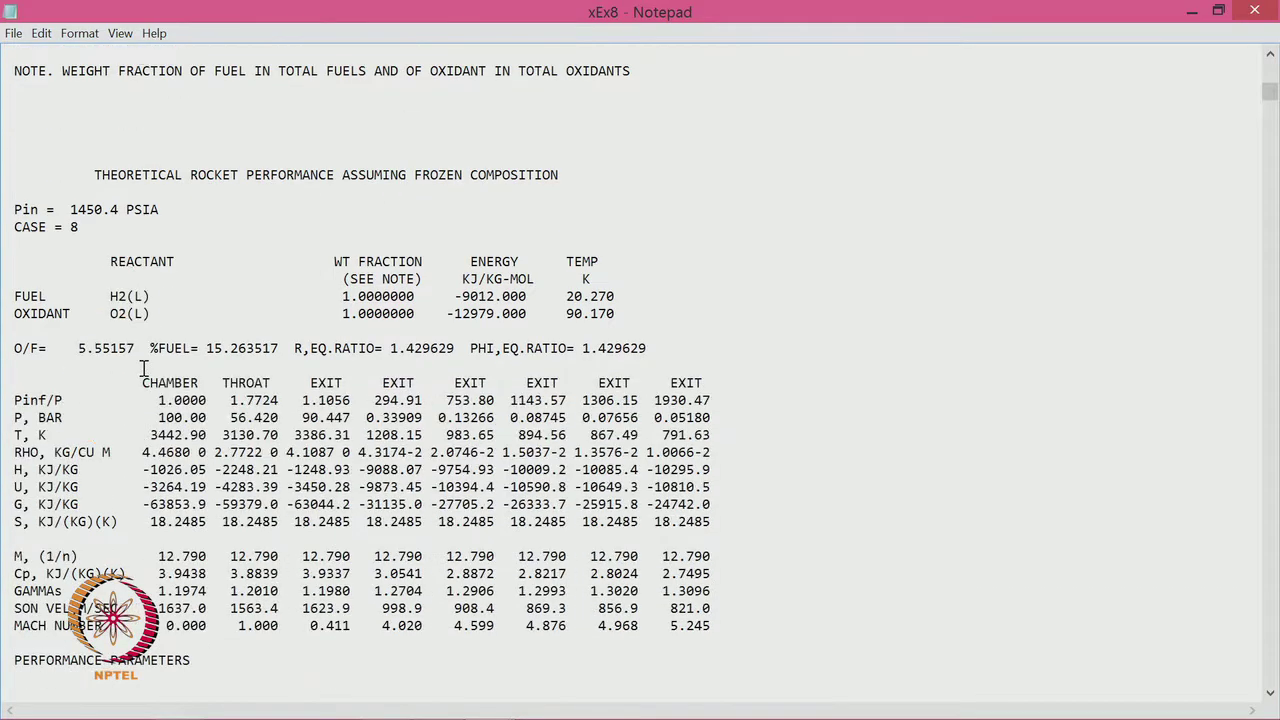
{"action": "scroll", "coordinate": [144, 368], "scroll_direction": "up", "scroll_amount": 10}
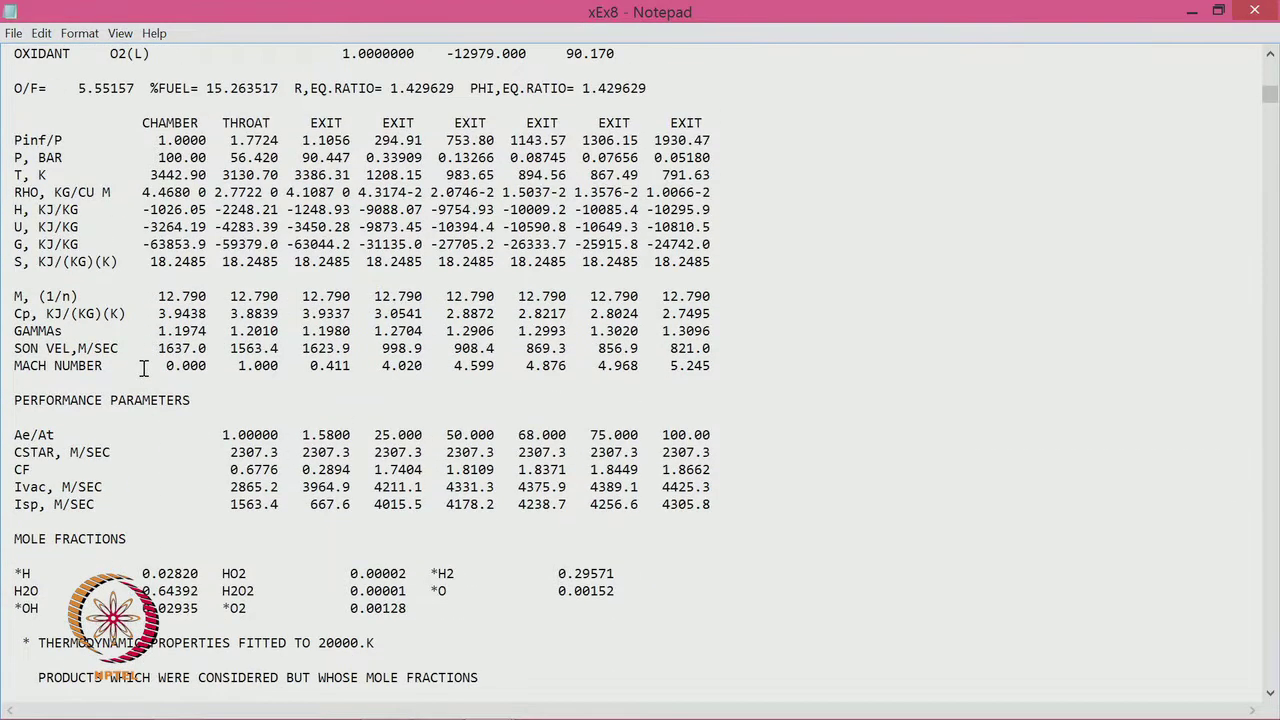
{"action": "scroll", "coordinate": [144, 368], "scroll_direction": "up", "scroll_amount": 3}
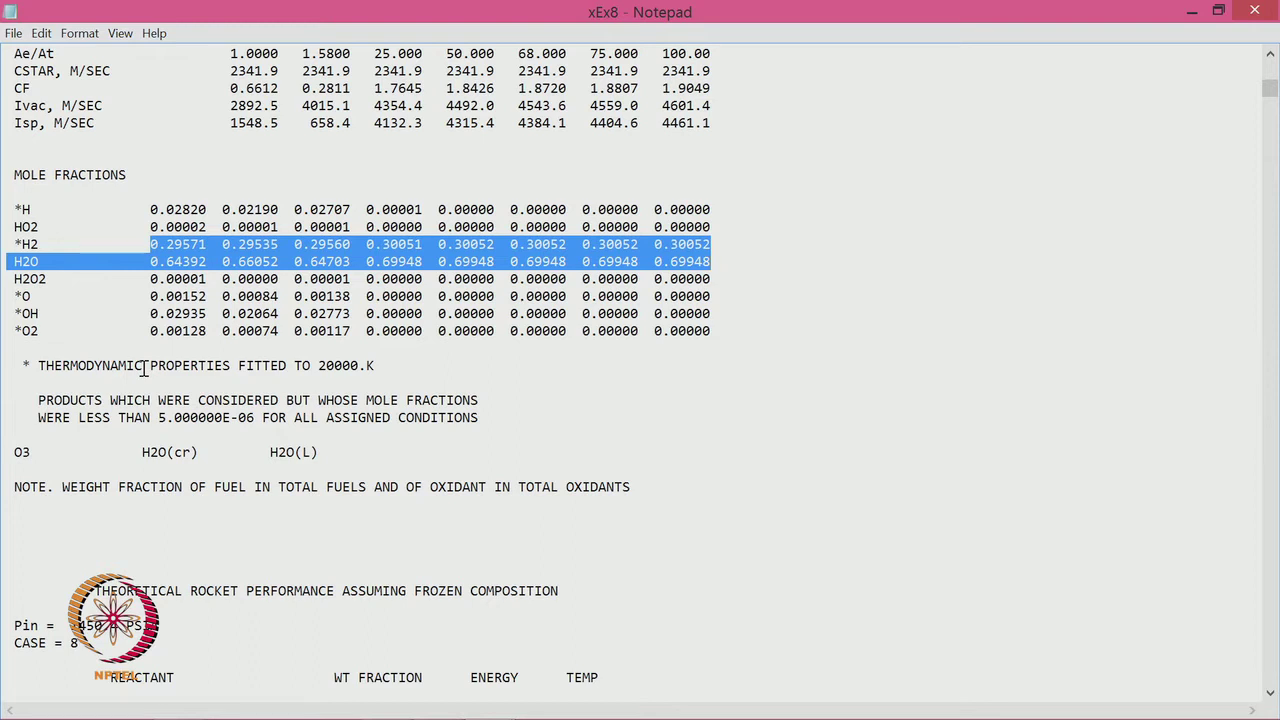
- Compare the Ivac value at Ae/At 100 between the equilibrium and frozen composition performance parameters, highlighting it in each table
{"action": "scroll", "coordinate": [144, 368], "scroll_direction": "up", "scroll_amount": 3}
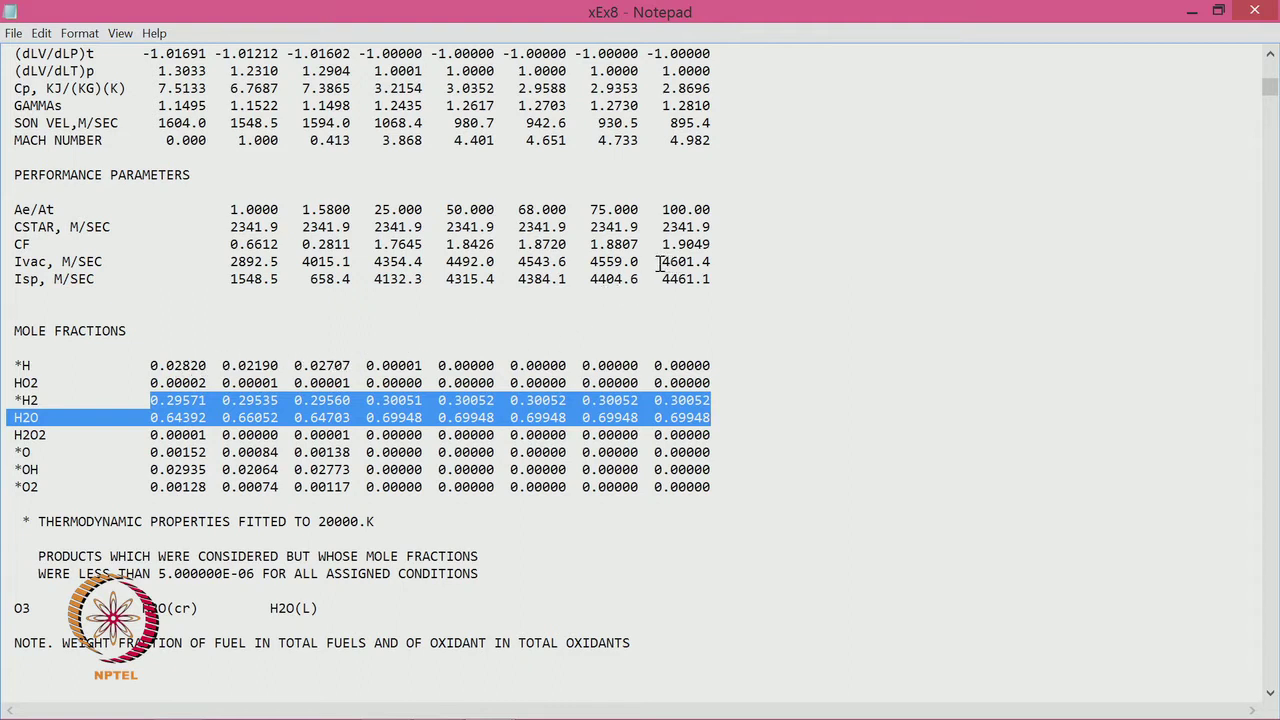
{"action": "left_click_drag", "start_coordinate": [660, 262], "coordinate": [717, 262]}
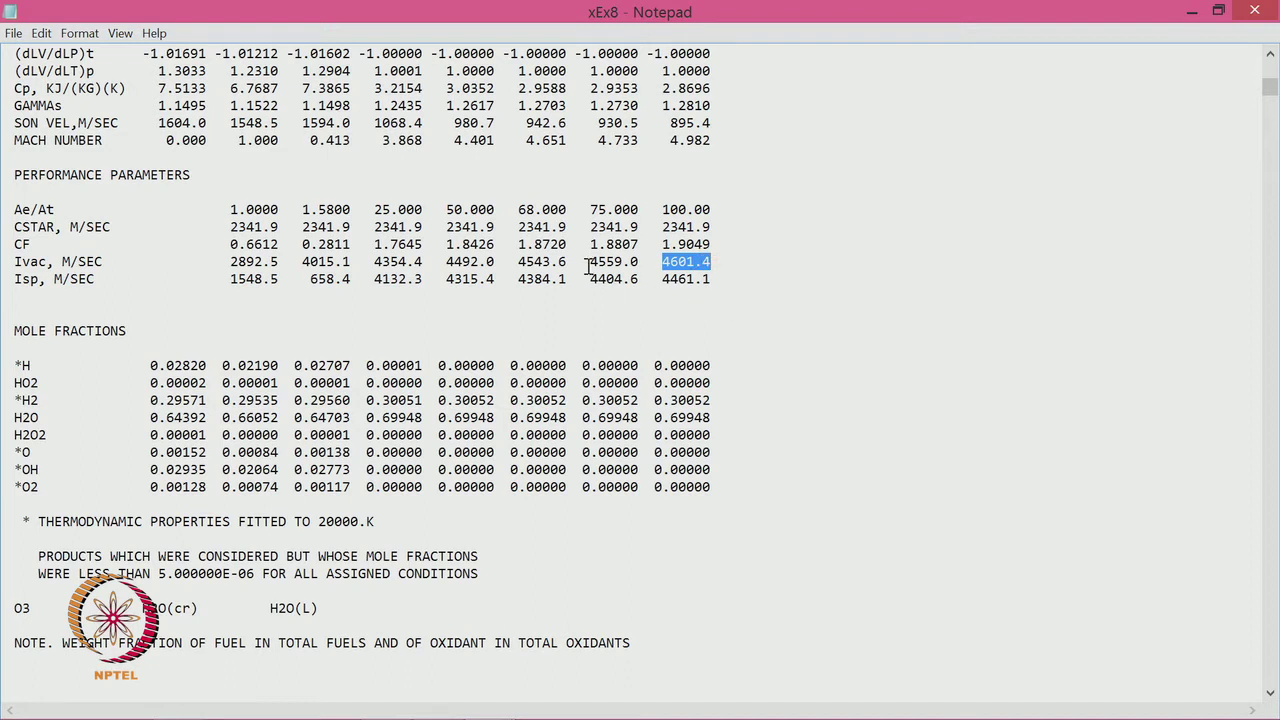
{"action": "left_click_drag", "start_coordinate": [589, 262], "coordinate": [712, 262]}
{"action": "scroll", "coordinate": [713, 388], "scroll_direction": "down", "scroll_amount": 1}
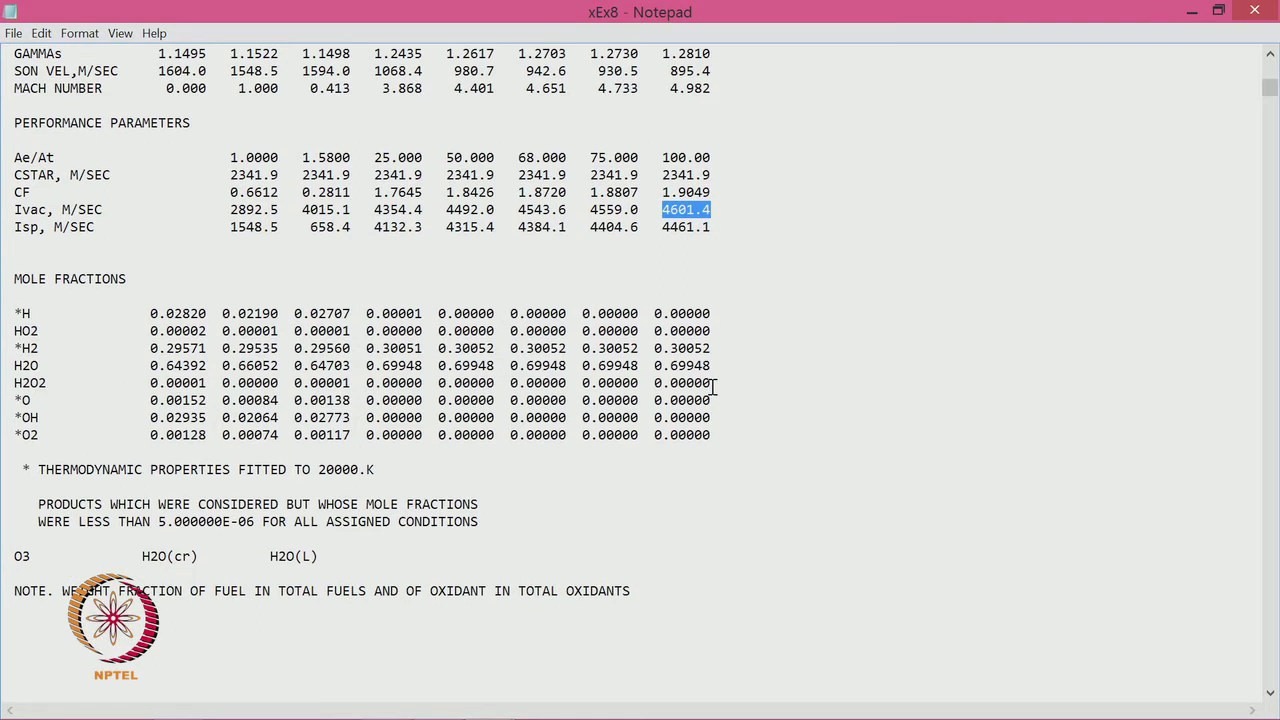
{"action": "scroll", "coordinate": [713, 388], "scroll_direction": "down", "scroll_amount": 9}
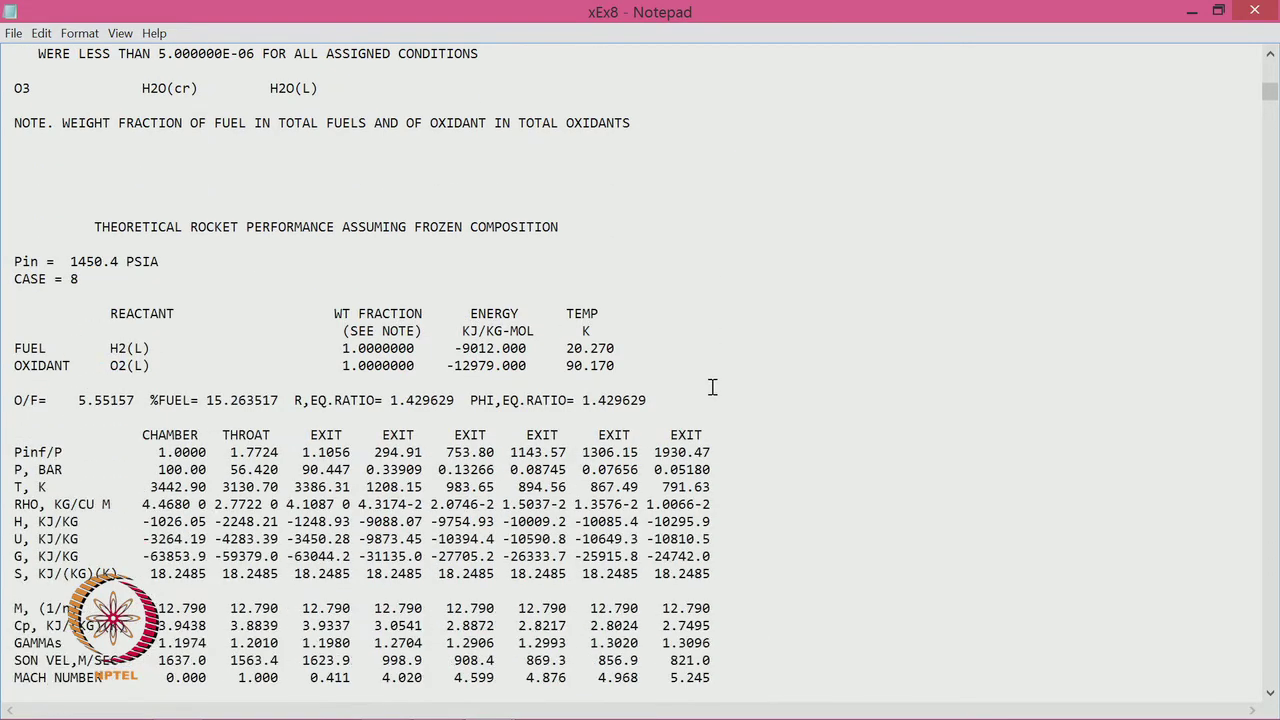
{"action": "scroll", "coordinate": [713, 388], "scroll_direction": "down", "scroll_amount": 7}
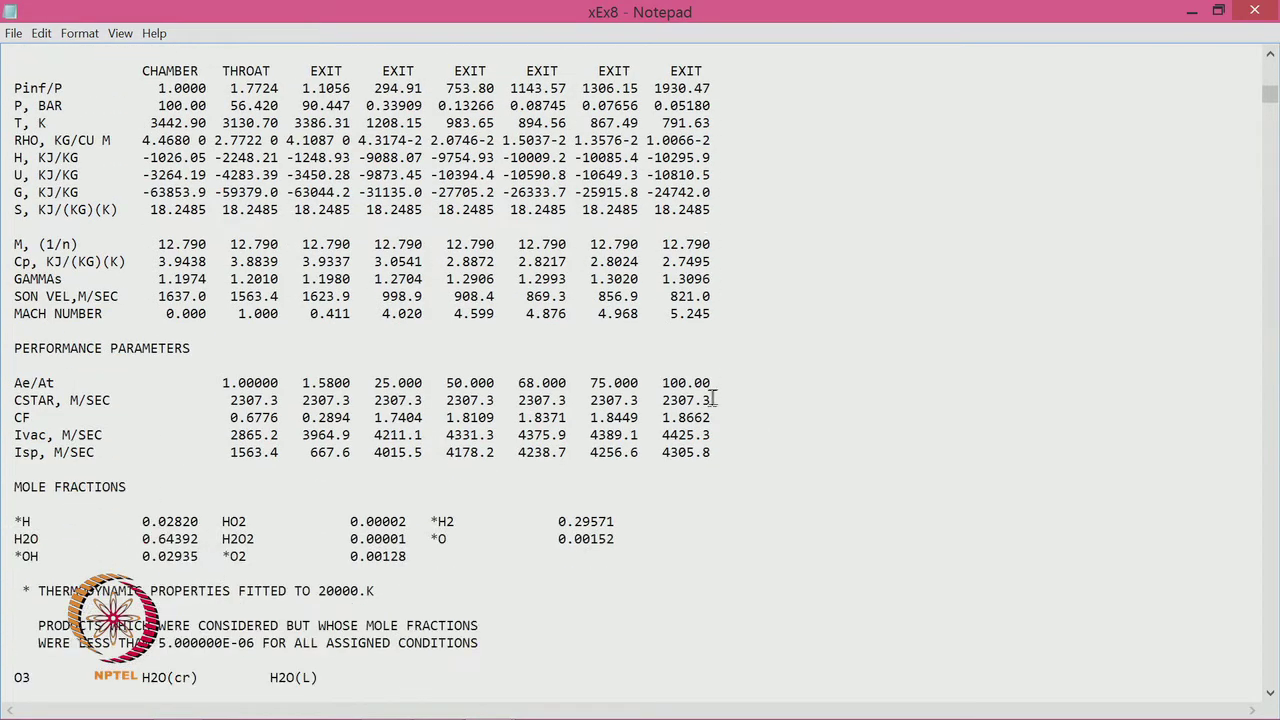
{"action": "left_click_drag", "start_coordinate": [663, 434], "coordinate": [714, 434]}
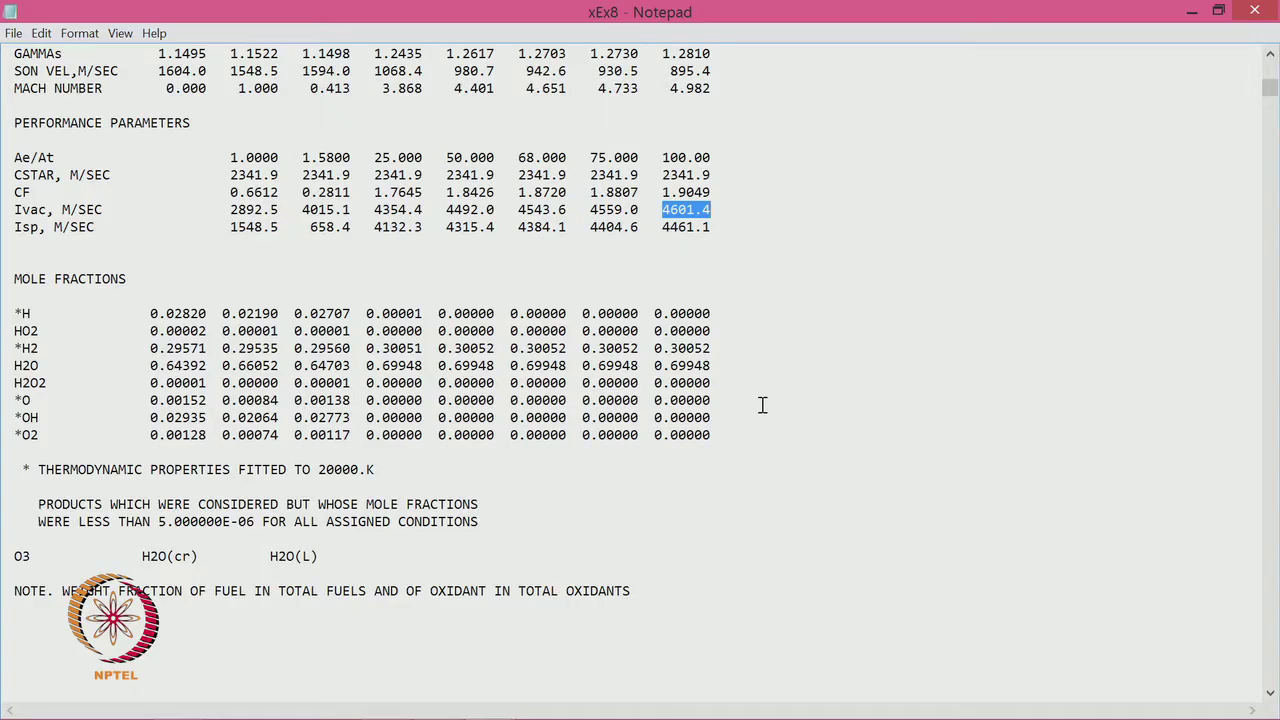
{"action": "left_click", "coordinate": [762, 404]}
- Read past the frozen composition results to the equilibrium performance table for Pin = 2175.6 PSIA
{"action": "scroll", "coordinate": [762, 404], "scroll_direction": "down", "scroll_amount": 6}
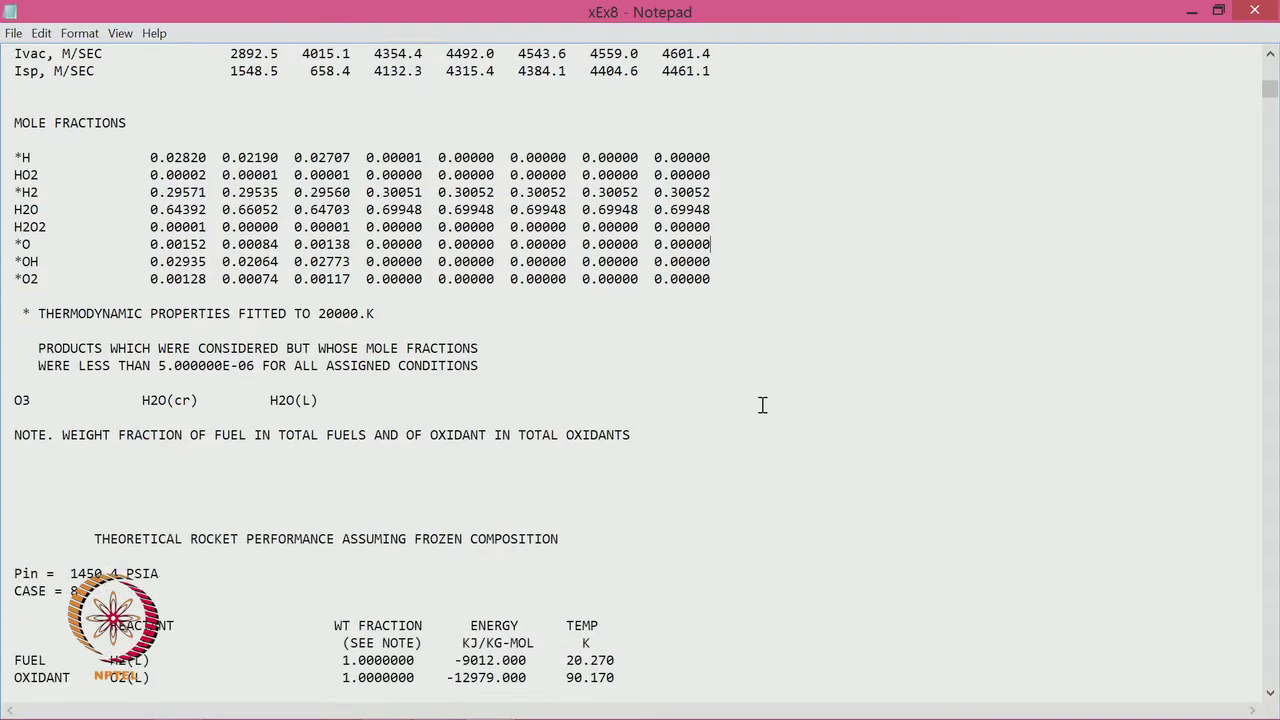
{"action": "scroll", "coordinate": [762, 404], "scroll_direction": "down", "scroll_amount": 11}
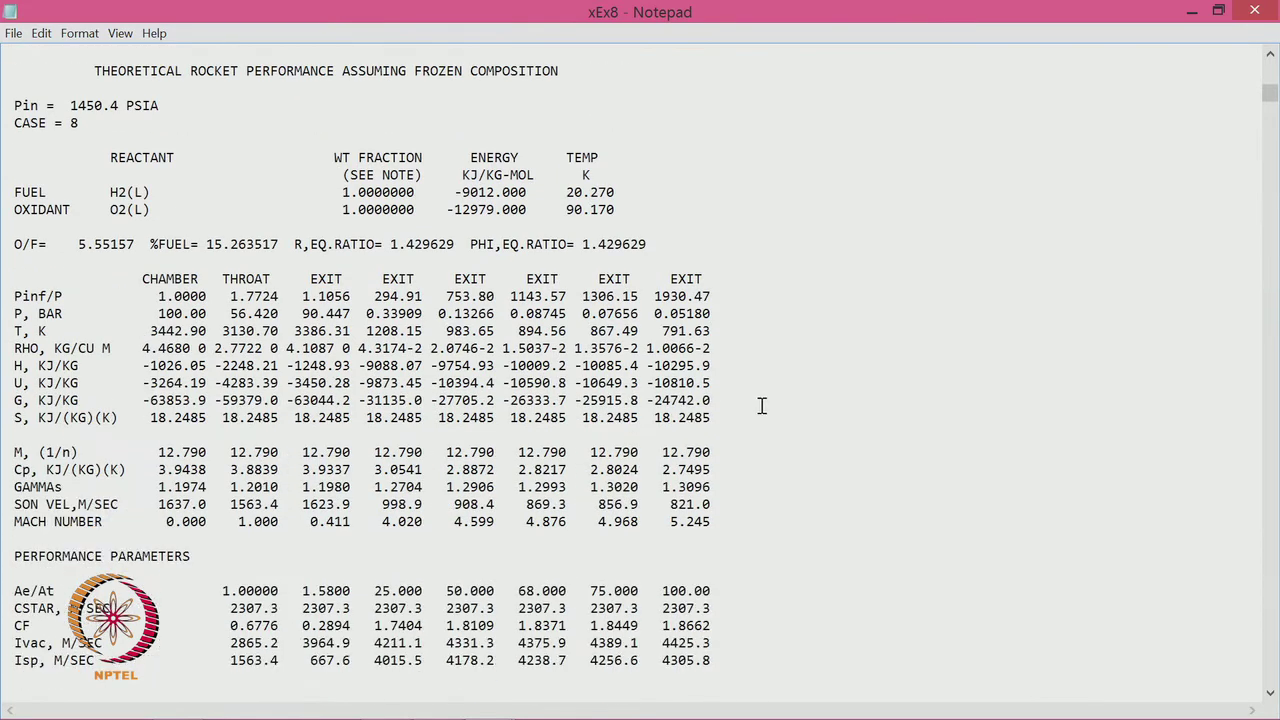
{"action": "scroll", "coordinate": [762, 405], "scroll_direction": "down", "scroll_amount": 14}
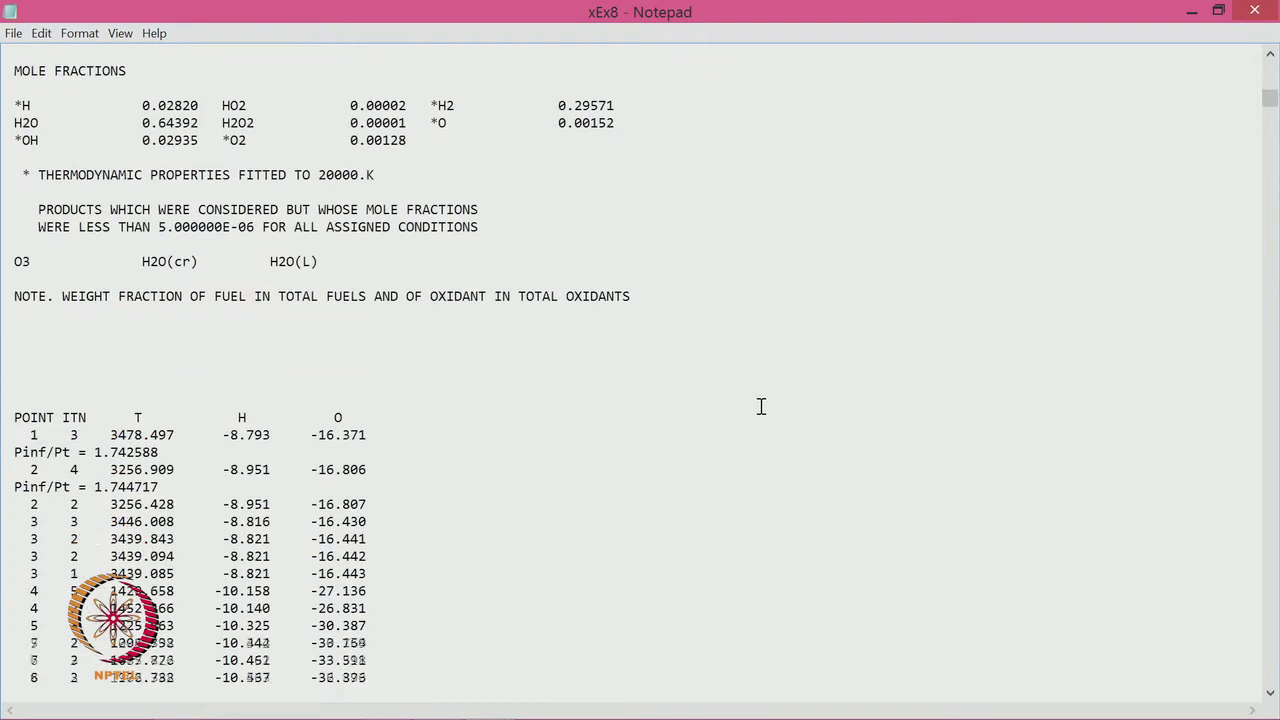
{"action": "scroll", "coordinate": [760, 406], "scroll_direction": "down", "scroll_amount": 4}
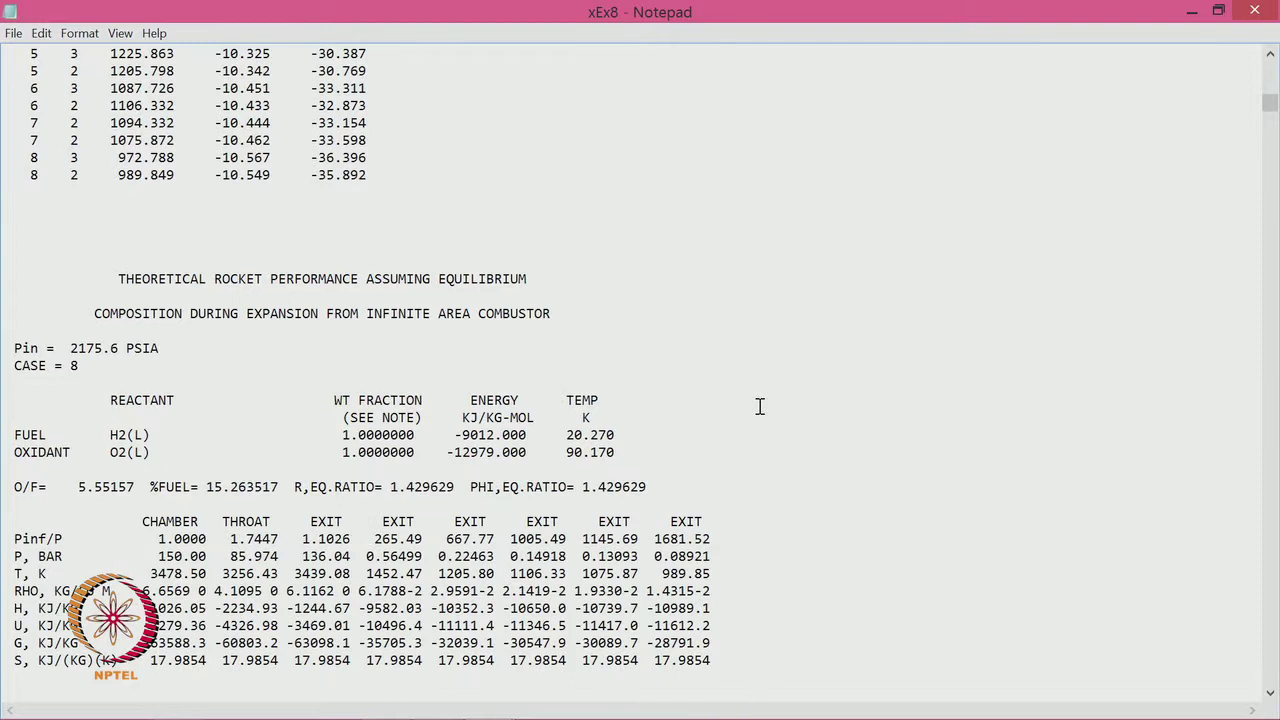
{"action": "scroll", "coordinate": [760, 406], "scroll_direction": "down", "scroll_amount": 2}
{"action": "scroll", "coordinate": [760, 406], "scroll_direction": "down", "scroll_amount": 1}
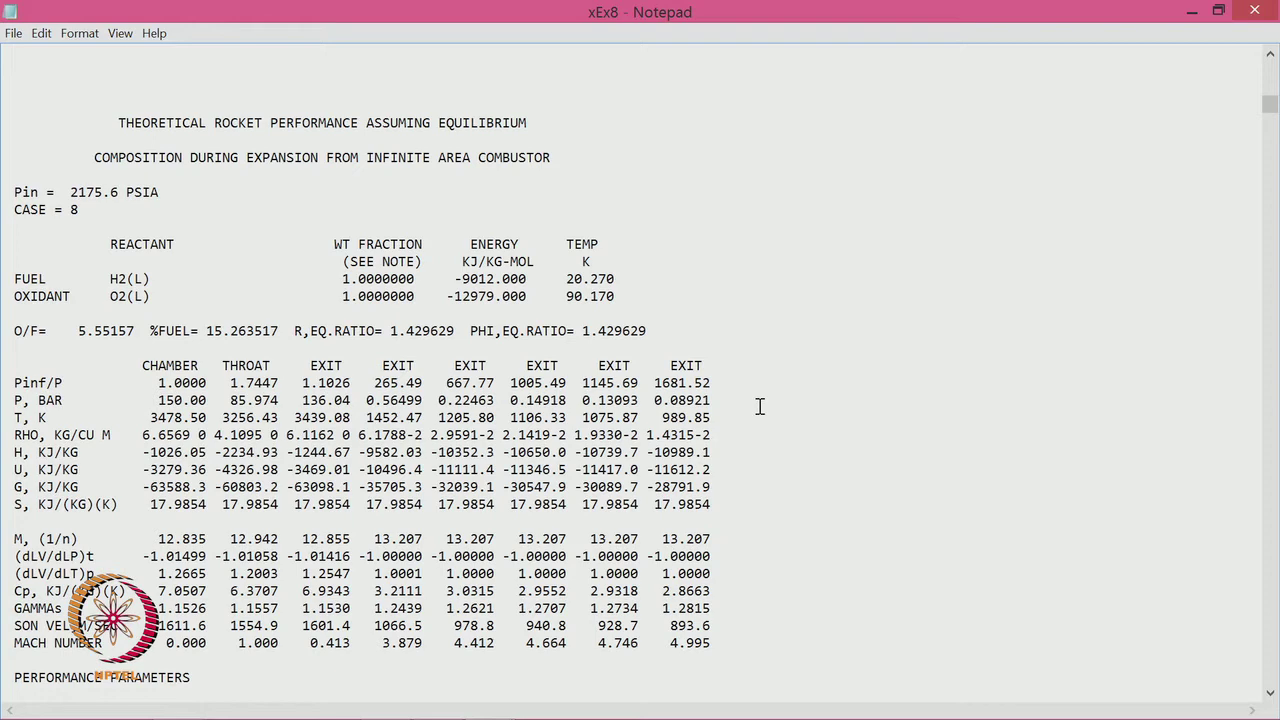
- Review the performance parameters and mole fractions of the equilibrium cases at 150 and 200 bar chamber pressure
{"action": "scroll", "coordinate": [760, 406], "scroll_direction": "down", "scroll_amount": 20}
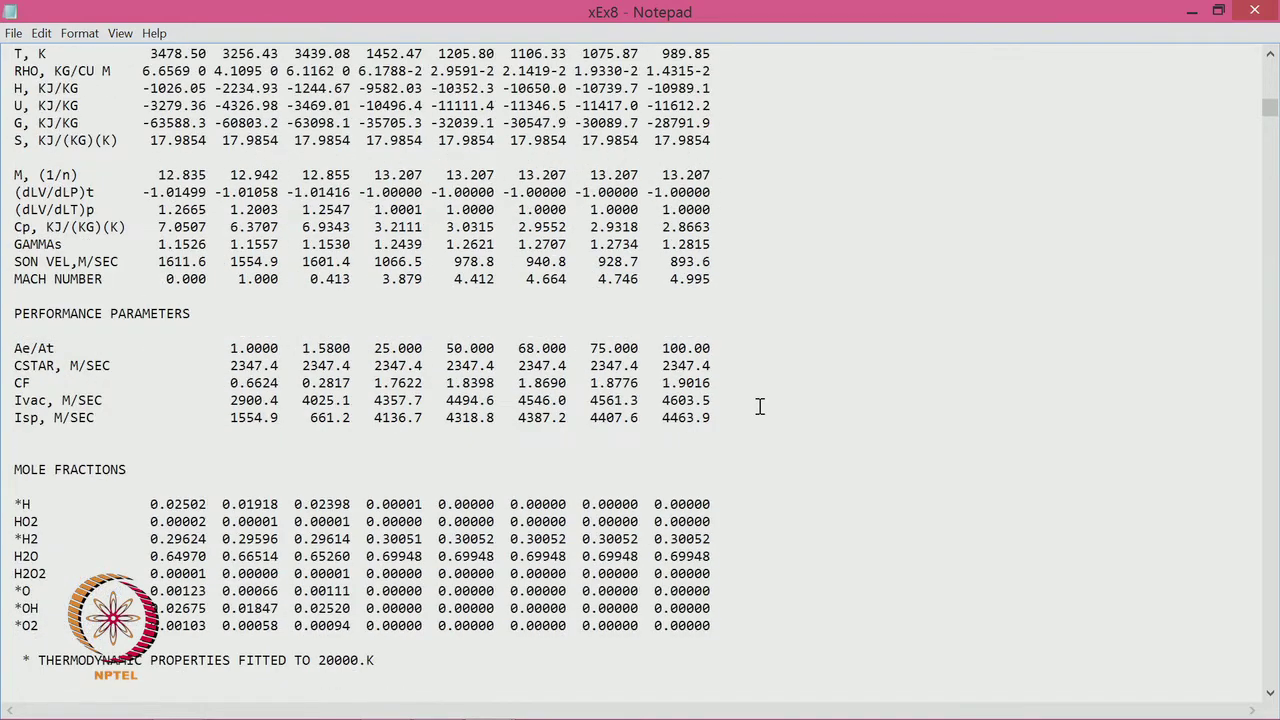
{"action": "scroll", "coordinate": [759, 408], "scroll_direction": "down", "scroll_amount": 20}
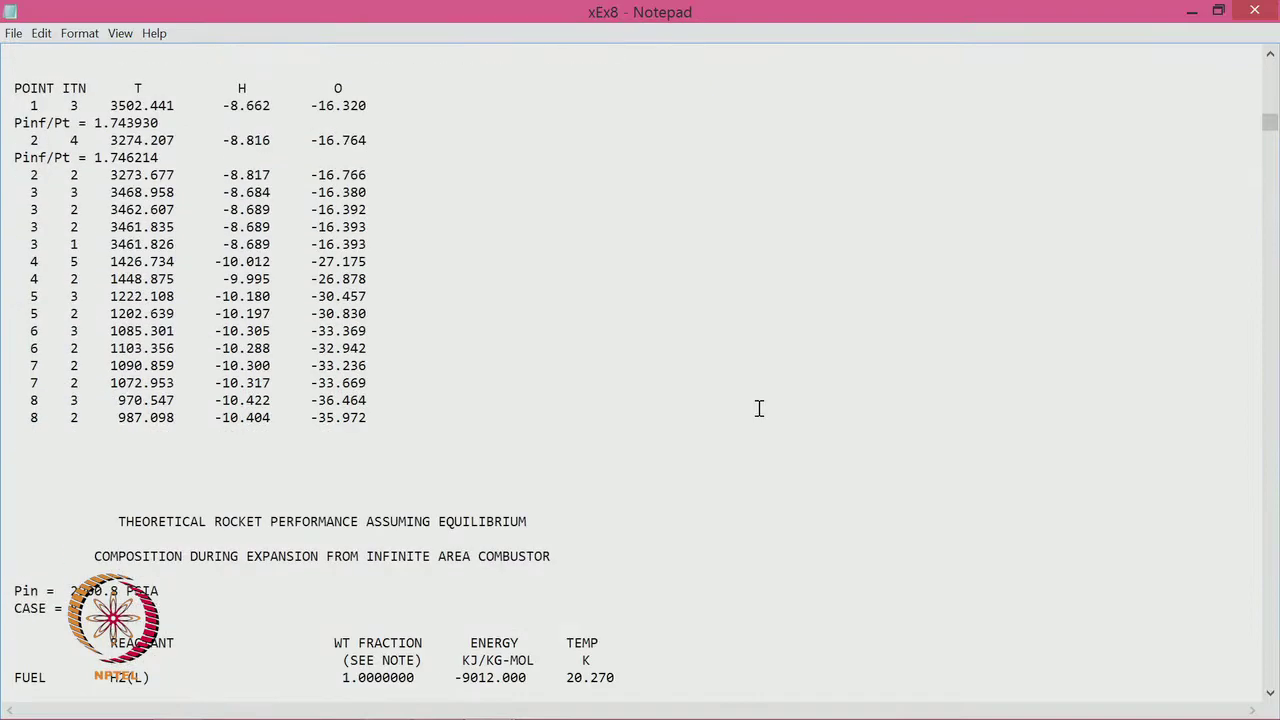
{"action": "scroll", "coordinate": [759, 408], "scroll_direction": "up", "scroll_amount": 5}
{"action": "scroll", "coordinate": [759, 408], "scroll_direction": "down", "scroll_amount": 20}
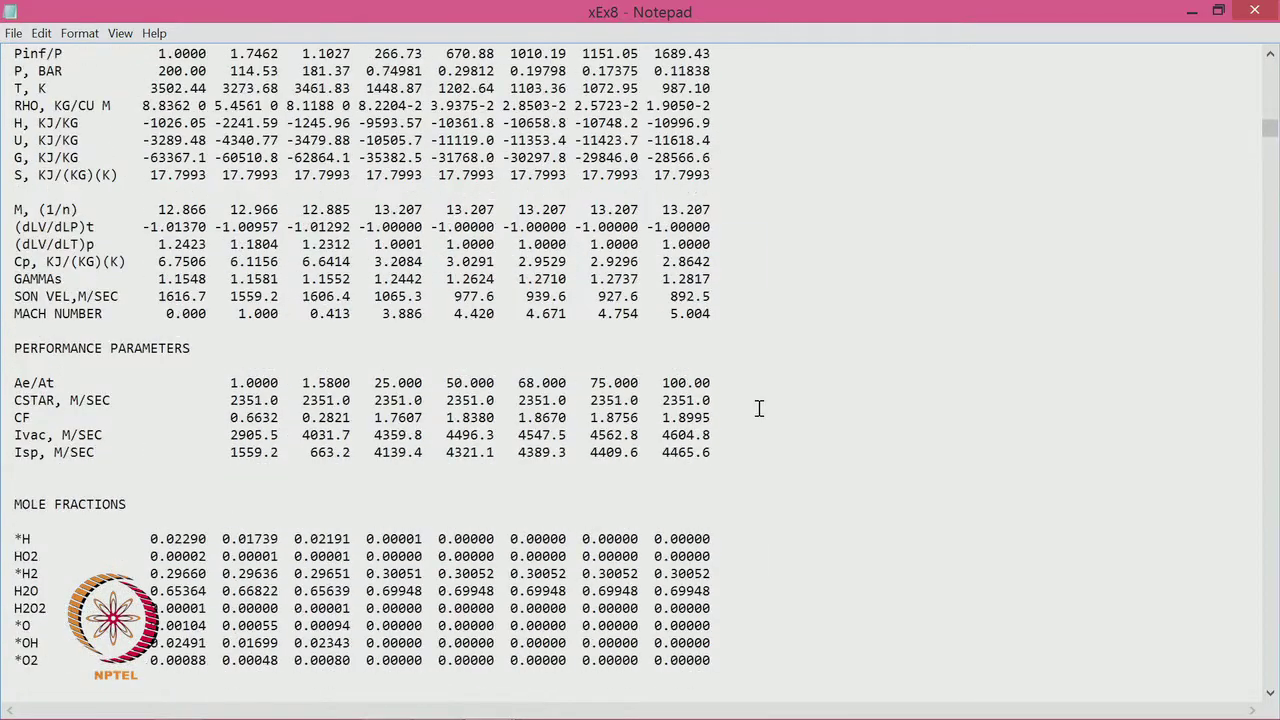
- Locate the equilibrium performance table for O/F 1 at Pin = 1450.4 PSIA and highlight its chamber temperature
{"action": "scroll", "coordinate": [758, 416], "scroll_direction": "down", "scroll_amount": 20}
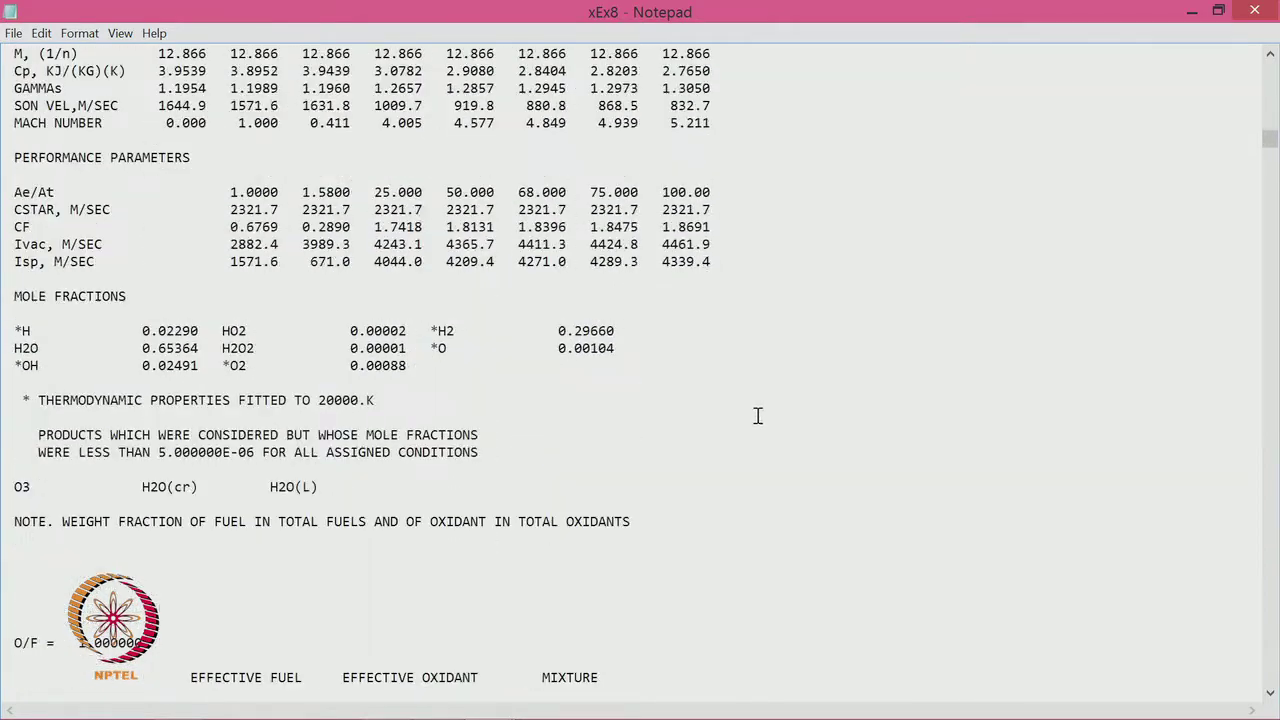
{"action": "scroll", "coordinate": [757, 416], "scroll_direction": "down", "scroll_amount": 2}
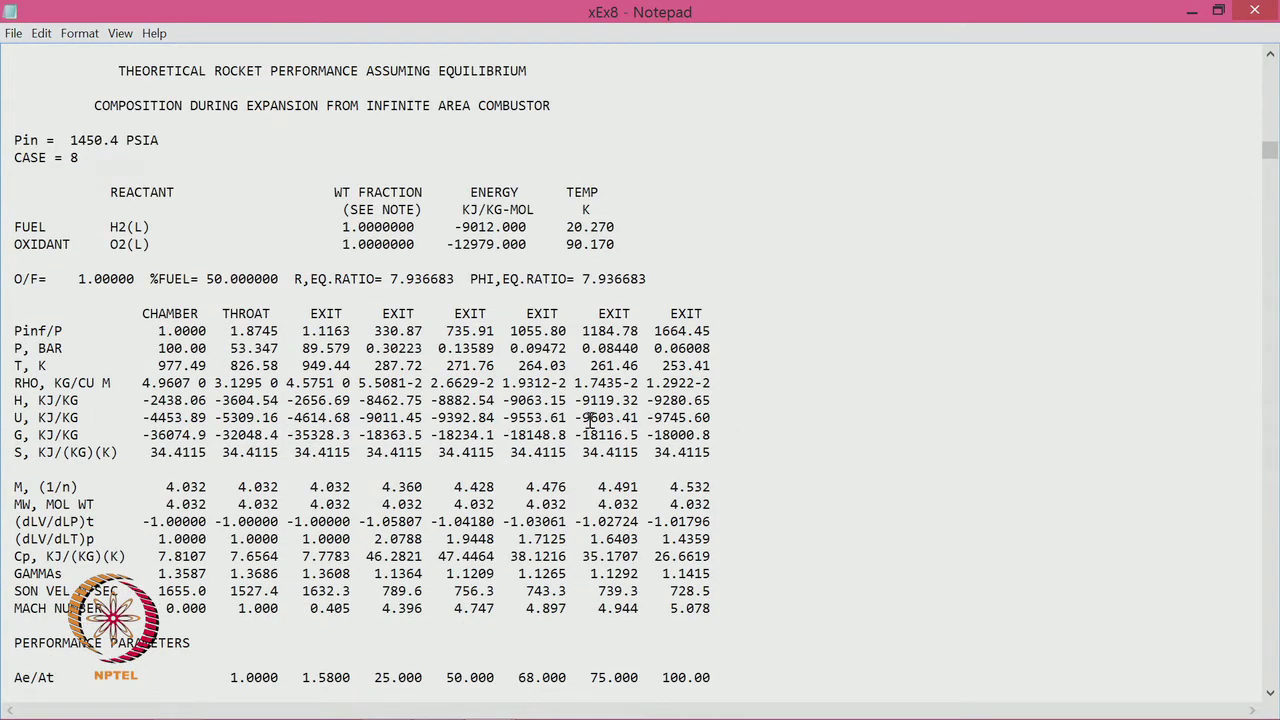
{"action": "left_click_drag", "start_coordinate": [158, 366], "coordinate": [209, 368]}
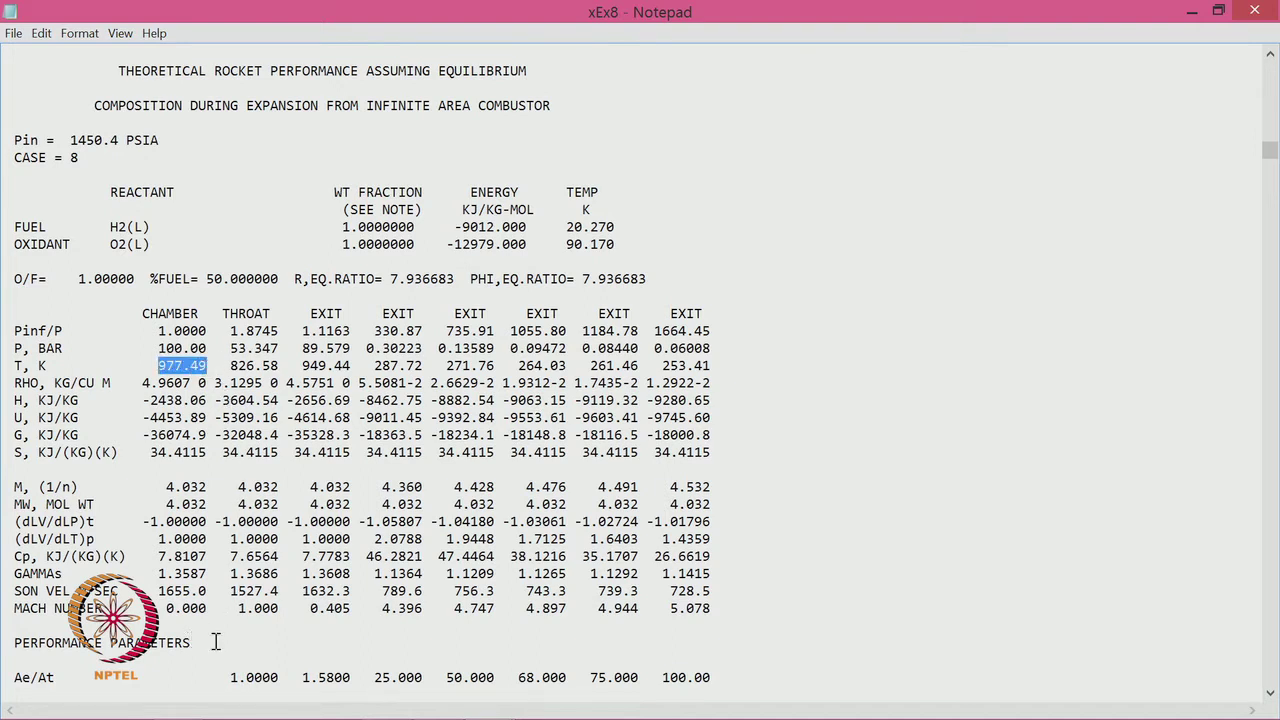
- Examine the Ivac and Isp rows and the M, (1/n) row of the O/F 1 equilibrium table, highlighting them
{"action": "scroll", "coordinate": [215, 642], "scroll_direction": "down", "scroll_amount": 2}
{"action": "left_click_drag", "start_coordinate": [230, 625], "coordinate": [709, 660]}
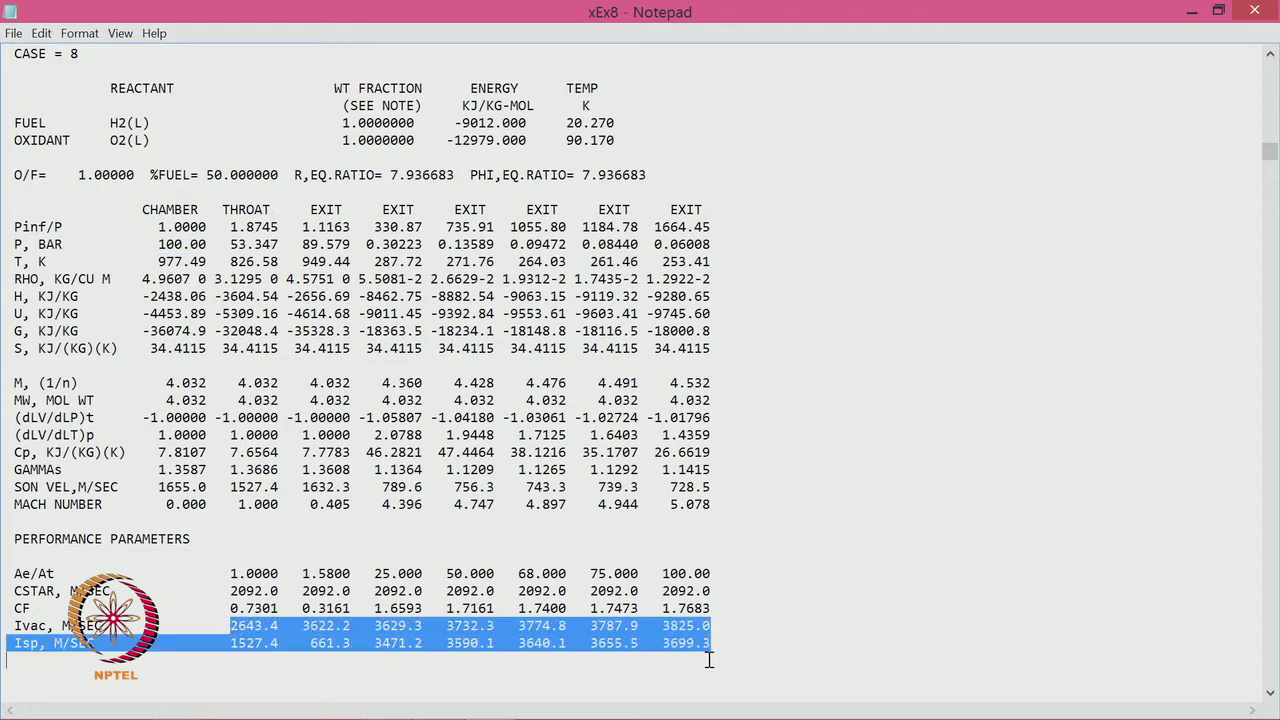
{"action": "scroll", "coordinate": [813, 625], "scroll_direction": "down", "scroll_amount": 1}
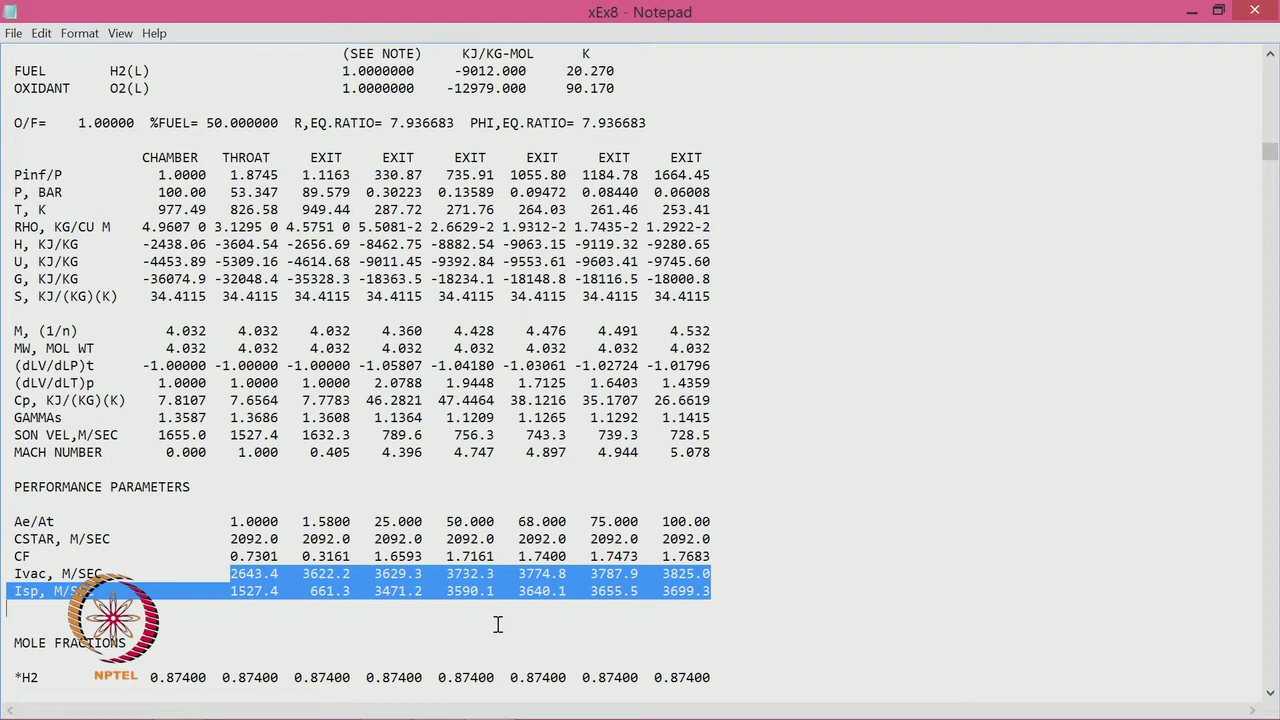
{"action": "left_click_drag", "start_coordinate": [662, 573], "coordinate": [714, 574]}
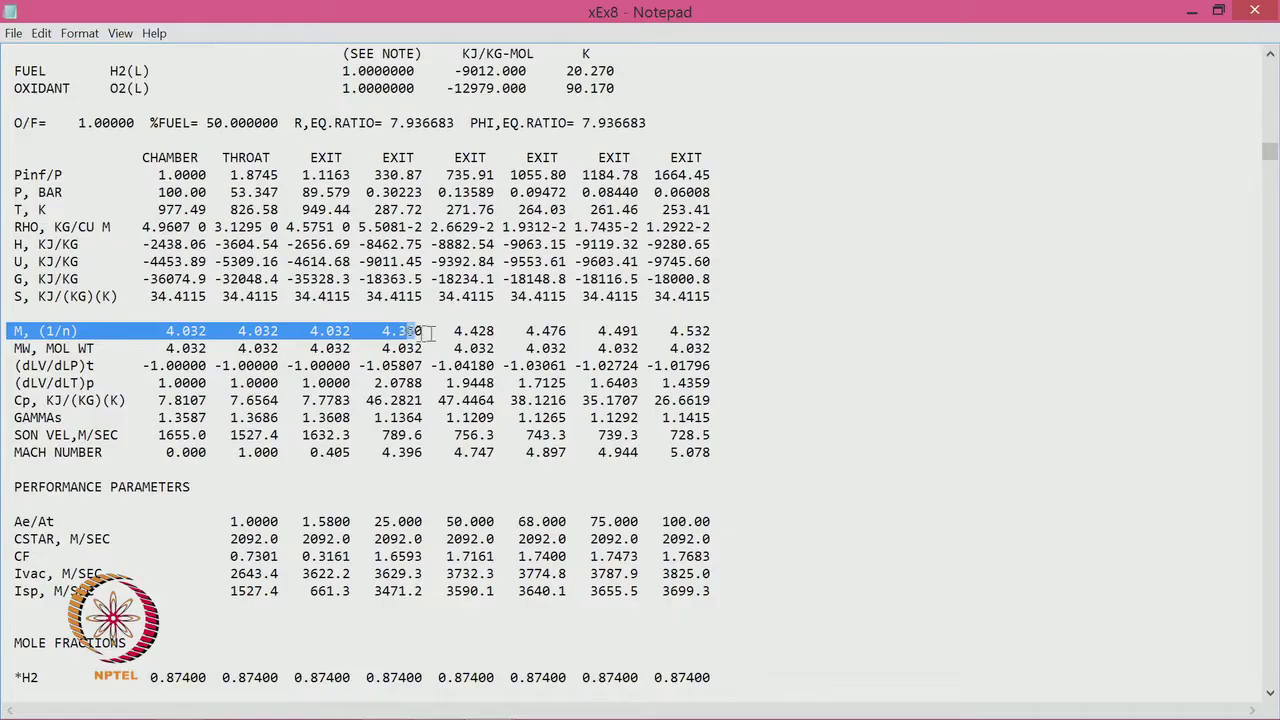
{"action": "left_click_drag", "start_coordinate": [427, 331], "coordinate": [718, 331]}
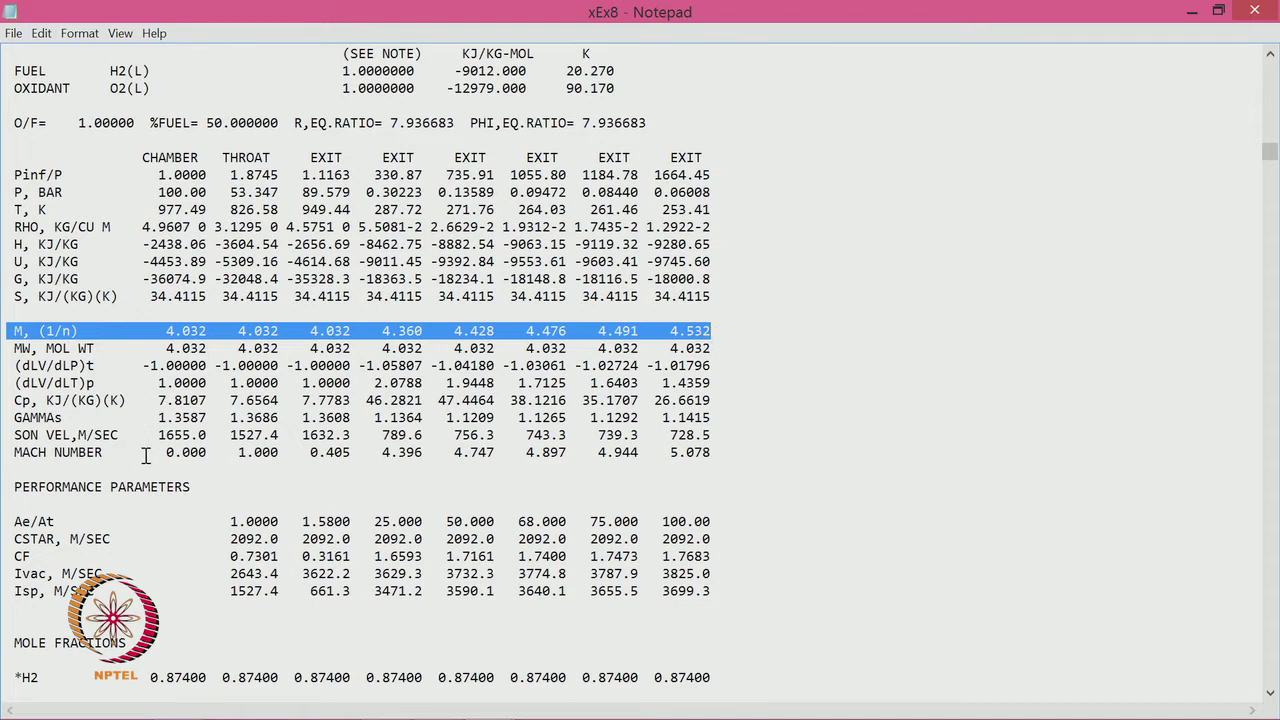
- Find the O/F 2 equilibrium table at Pin = 1450.4 PSIA and highlight its chamber temperature and M, (1/n) values
{"action": "scroll", "coordinate": [145, 455], "scroll_direction": "down", "scroll_amount": 15}
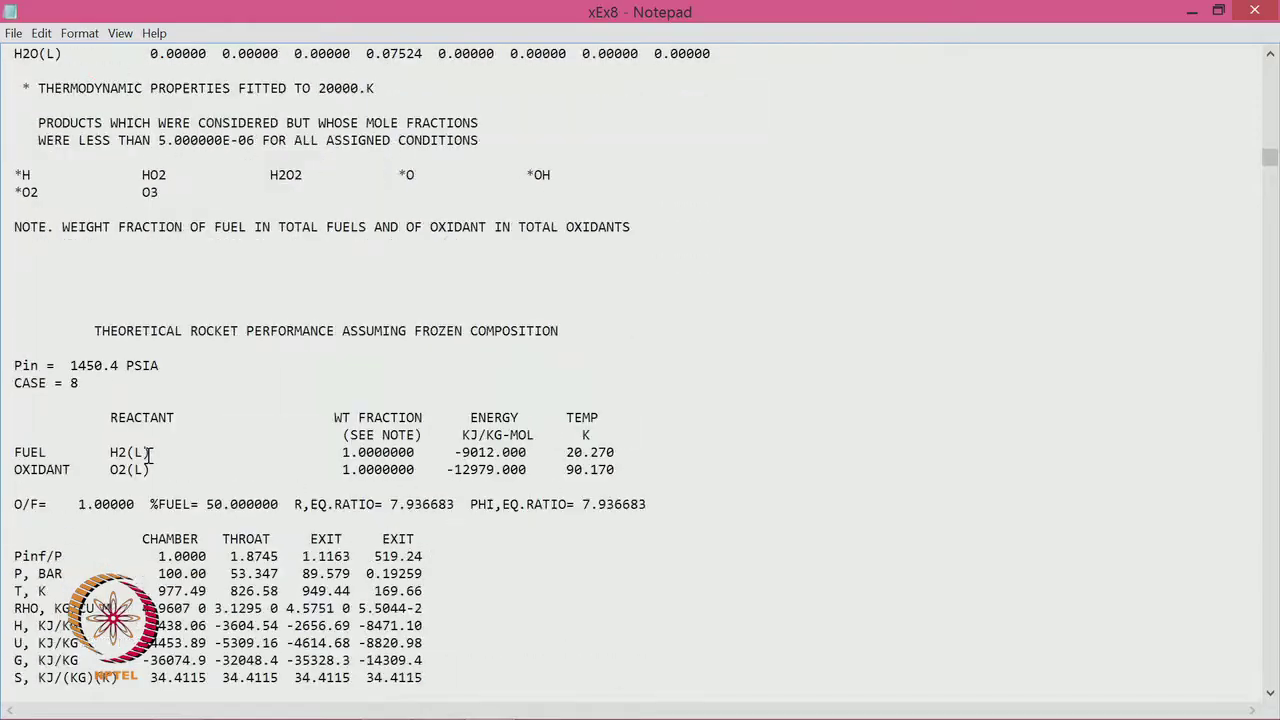
{"action": "scroll", "coordinate": [148, 455], "scroll_direction": "down", "scroll_amount": 15}
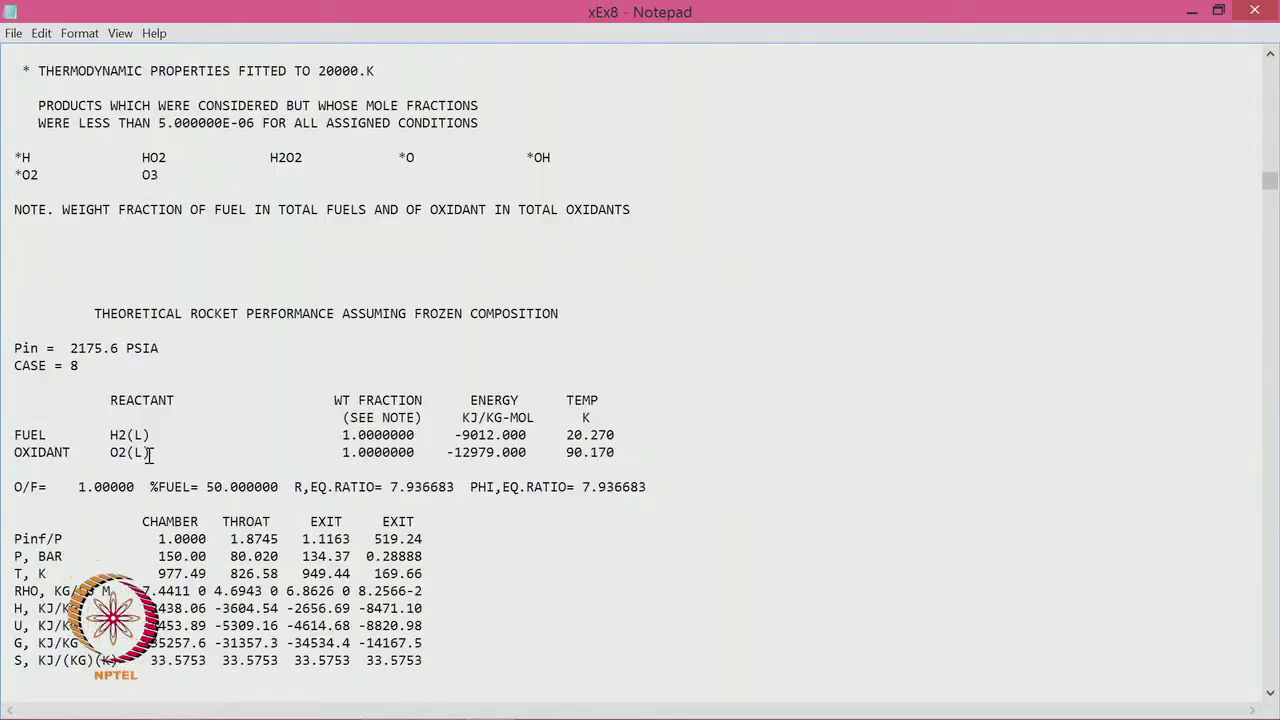
{"action": "scroll", "coordinate": [148, 455], "scroll_direction": "down", "scroll_amount": 15}
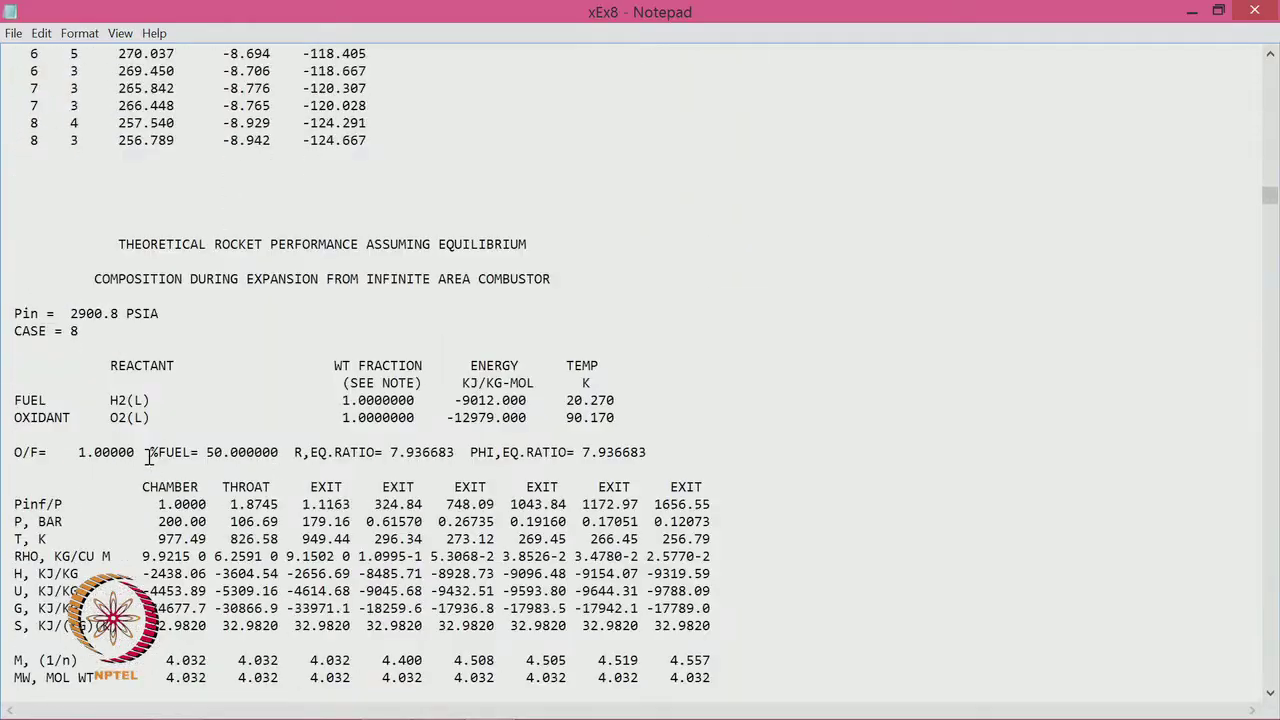
{"action": "scroll", "coordinate": [148, 455], "scroll_direction": "down", "scroll_amount": 15}
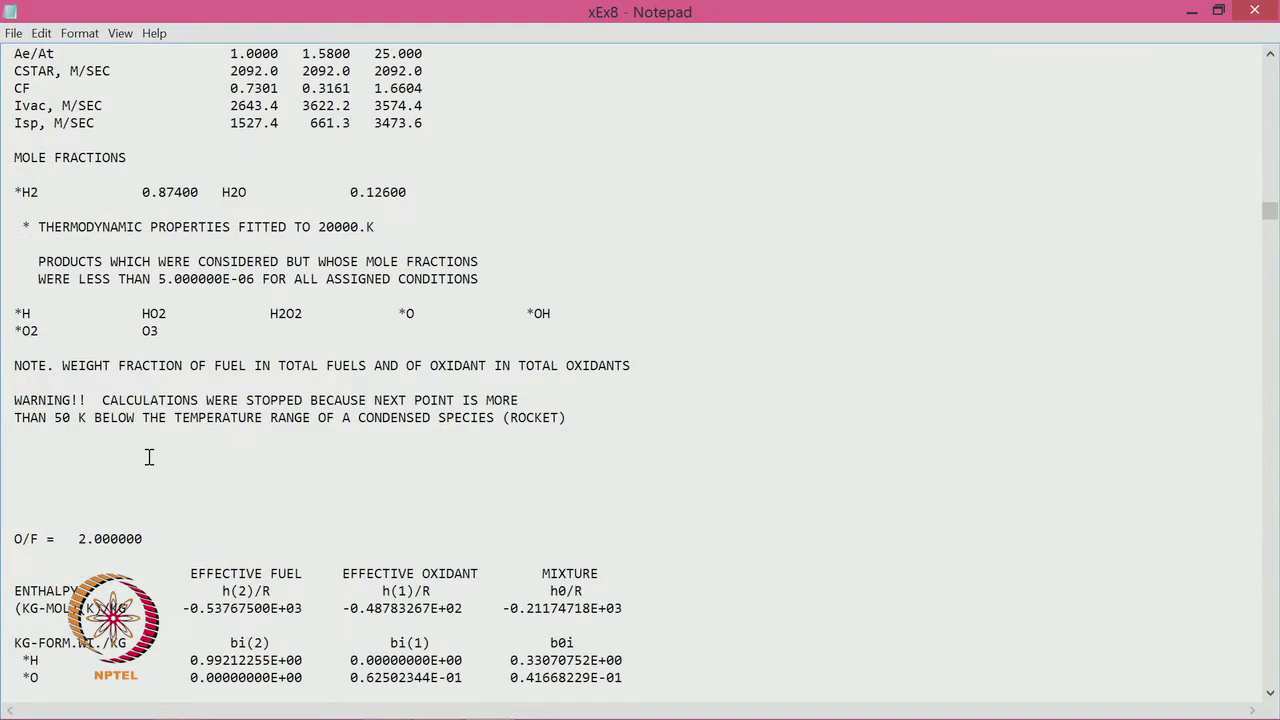
{"action": "scroll", "coordinate": [148, 455], "scroll_direction": "down", "scroll_amount": 12}
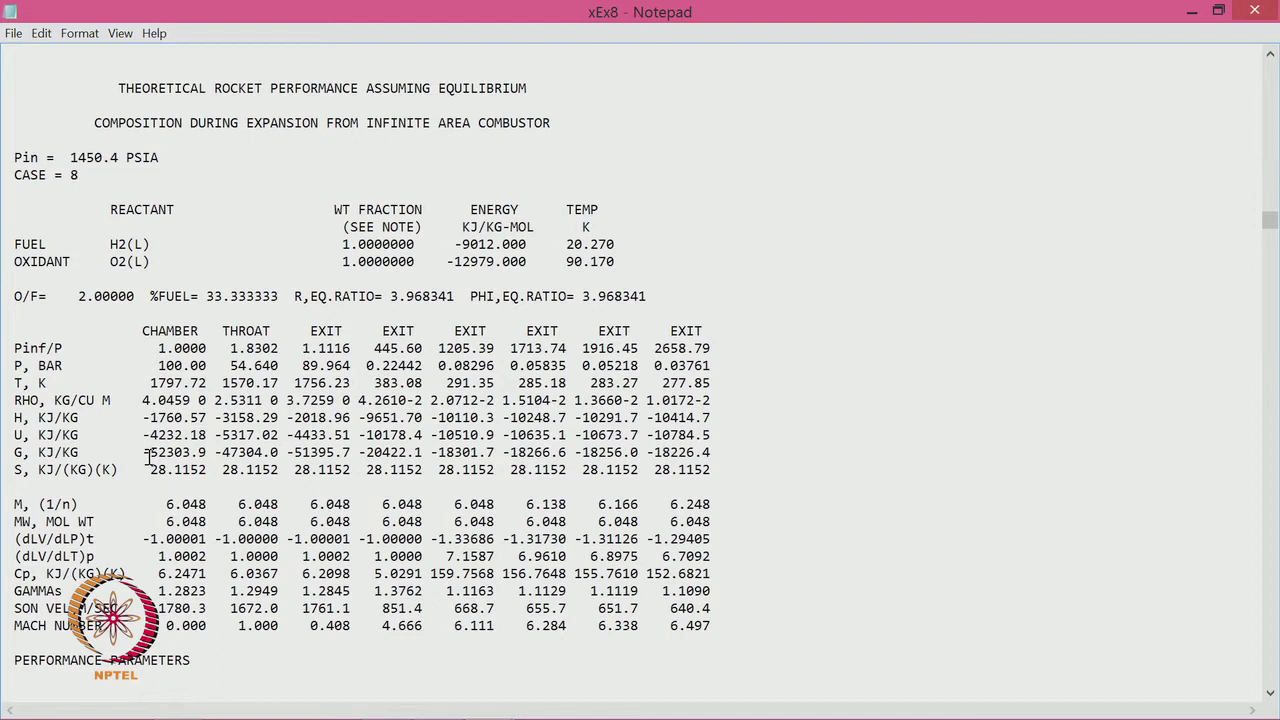
{"action": "scroll", "coordinate": [148, 457], "scroll_direction": "down", "scroll_amount": 1}
{"action": "left_click_drag", "start_coordinate": [150, 331], "coordinate": [217, 331]}
{"action": "left_click_drag", "start_coordinate": [158, 441], "coordinate": [398, 455]}
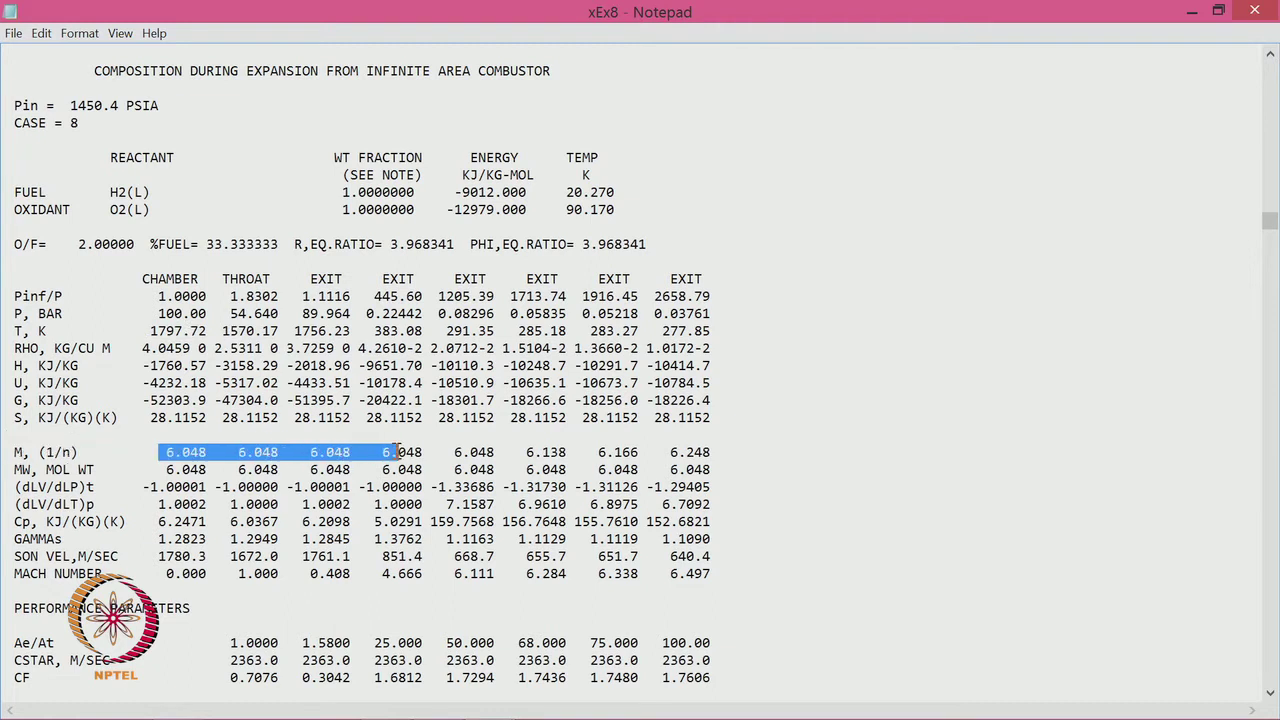
- Highlight the Ivac values through Ae/At 100 in the O/F 2 performance parameters
{"action": "scroll", "coordinate": [152, 556], "scroll_direction": "down", "scroll_amount": 2}
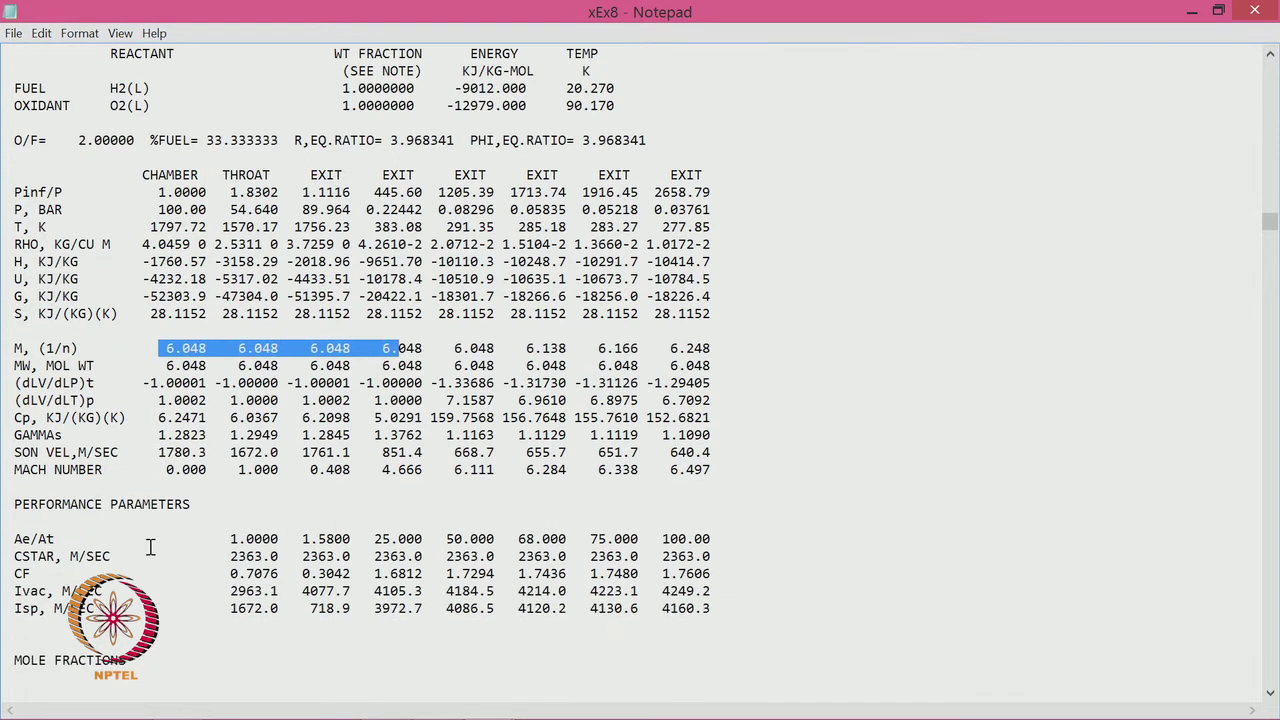
{"action": "scroll", "coordinate": [150, 546], "scroll_direction": "down", "scroll_amount": 2}
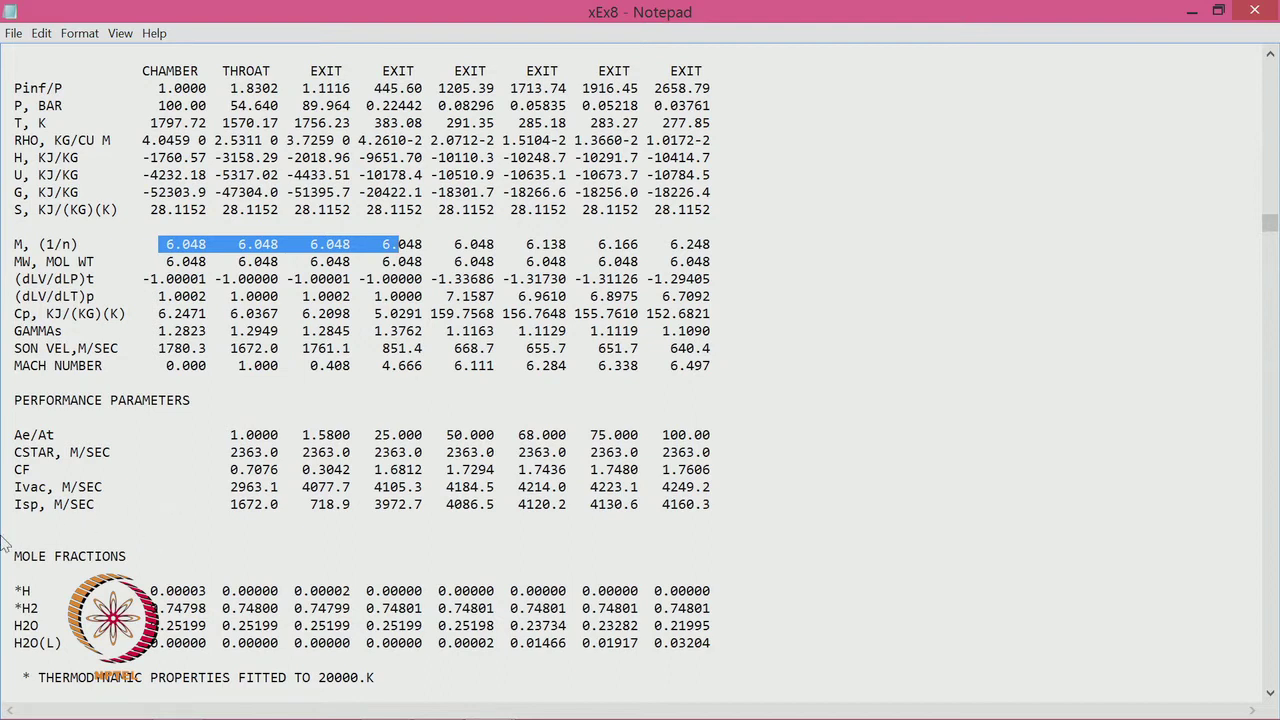
{"action": "left_click_drag", "start_coordinate": [14, 487], "coordinate": [727, 487]}
- Find the O/F 3 equilibrium table at 100 bar chamber pressure and highlight its chamber temperature and M, (1/n) values
{"action": "scroll", "coordinate": [740, 505], "scroll_direction": "down", "scroll_amount": 17}
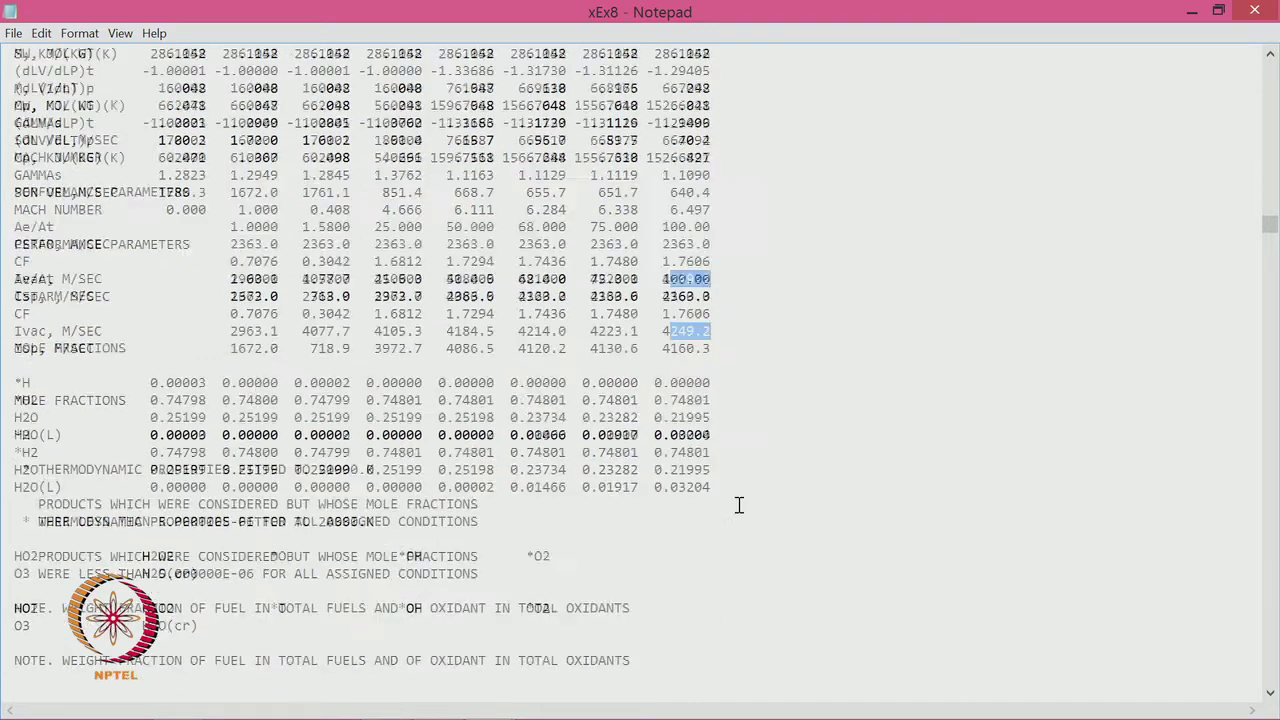
{"action": "scroll", "coordinate": [740, 505], "scroll_direction": "down", "scroll_amount": 20}
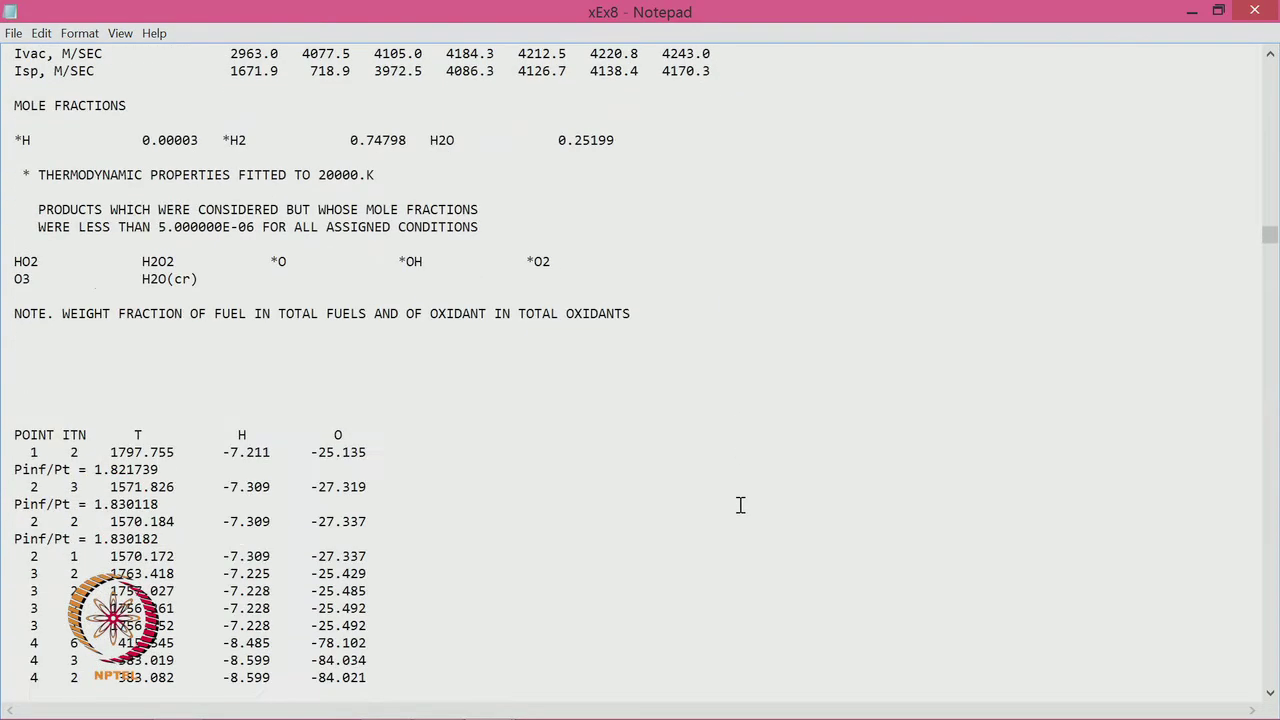
{"action": "scroll", "coordinate": [740, 505], "scroll_direction": "down", "scroll_amount": 20}
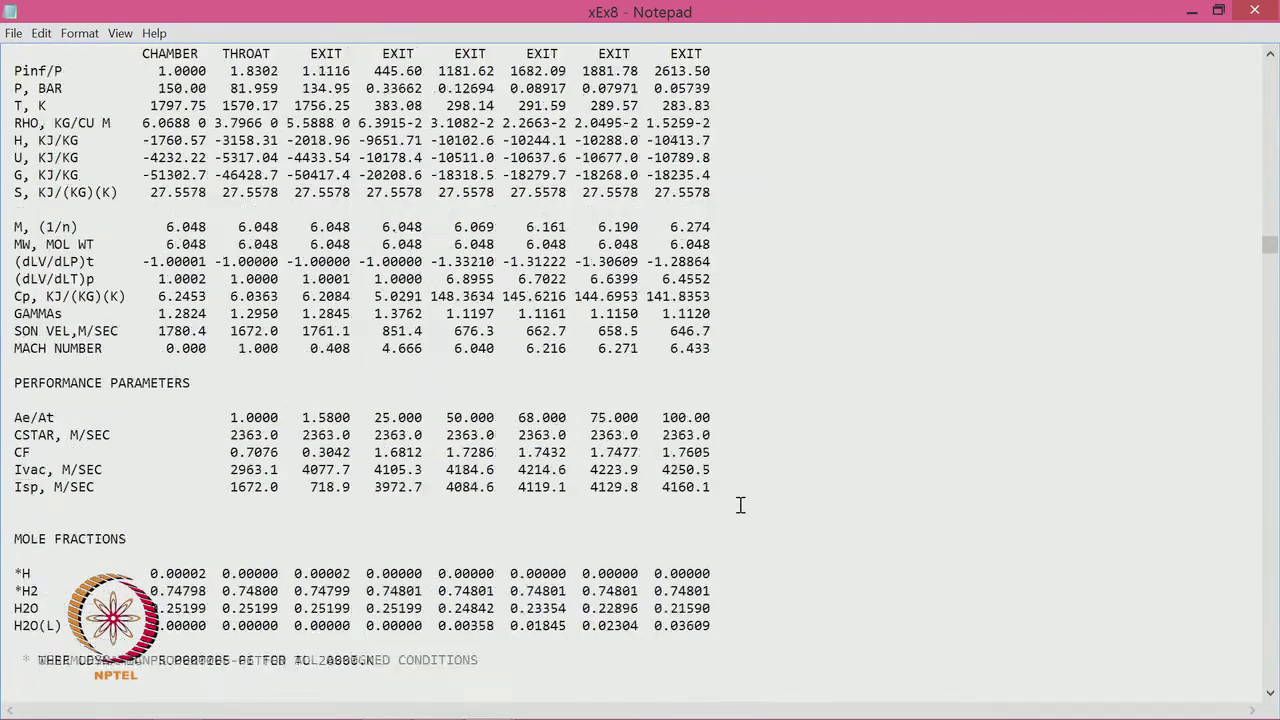
{"action": "scroll", "coordinate": [740, 505], "scroll_direction": "down", "scroll_amount": 15}
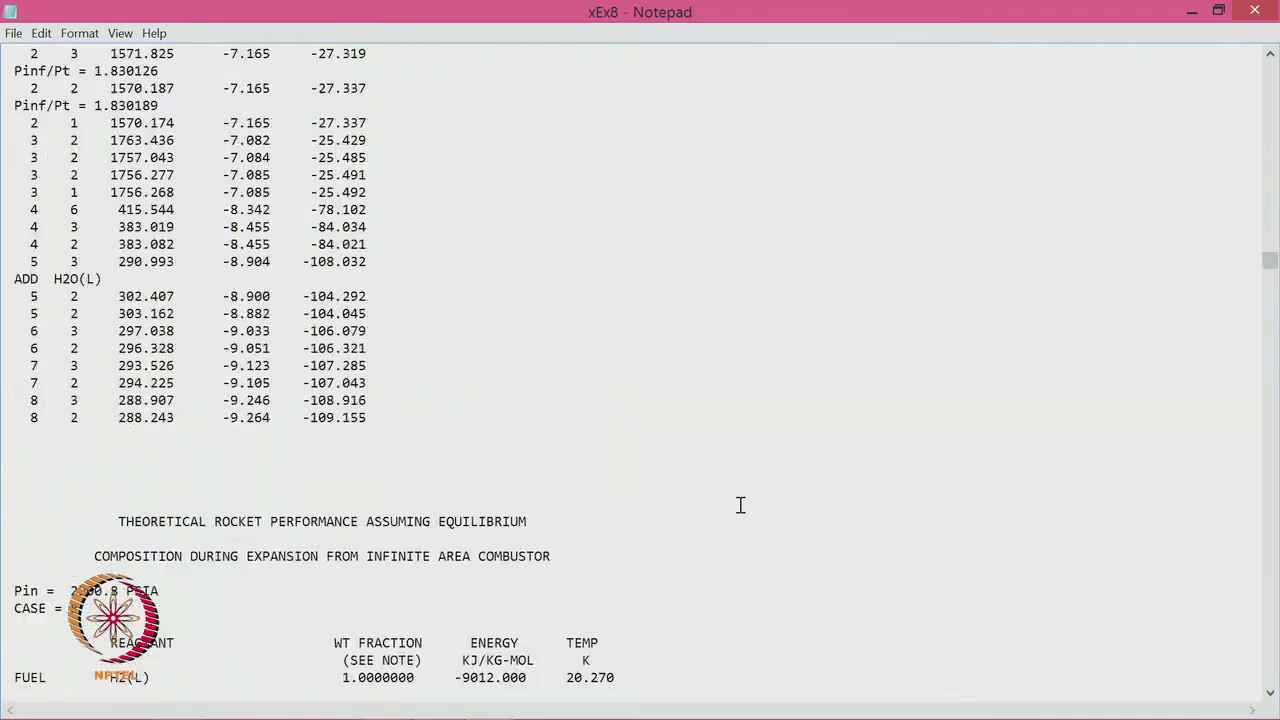
{"action": "scroll", "coordinate": [740, 505], "scroll_direction": "down", "scroll_amount": 20}
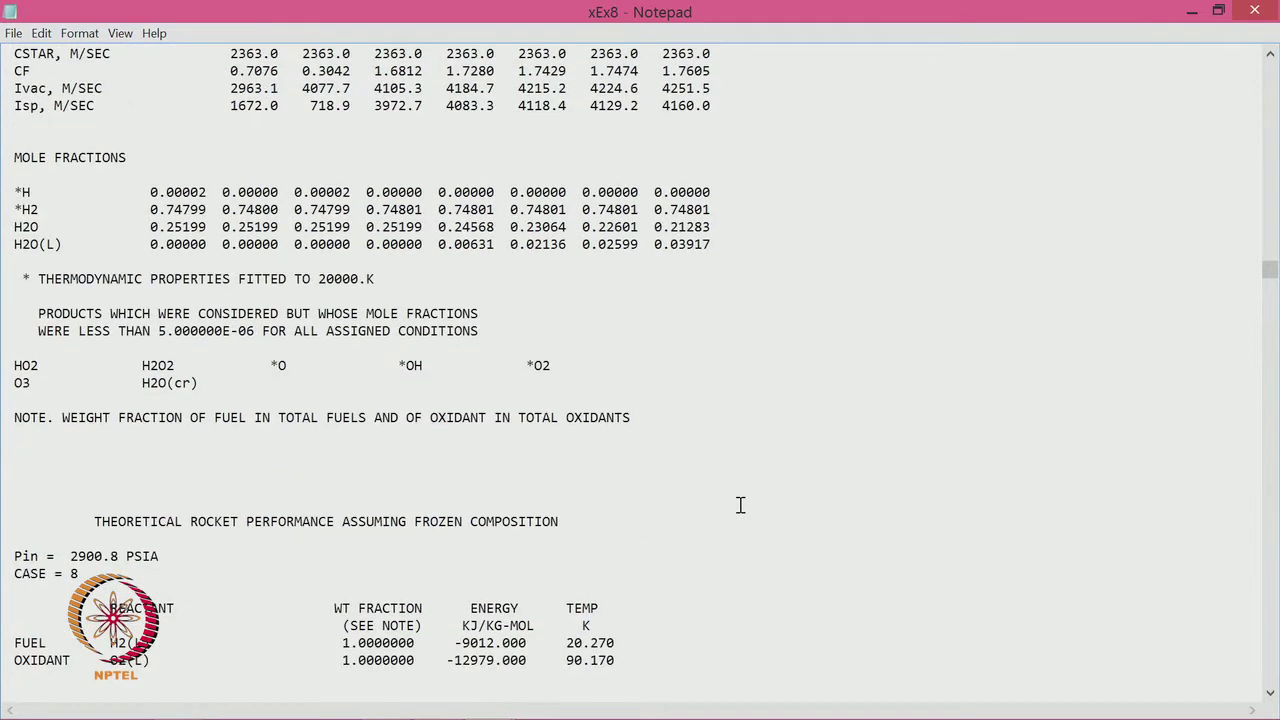
{"action": "scroll", "coordinate": [740, 505], "scroll_direction": "down", "scroll_amount": 20}
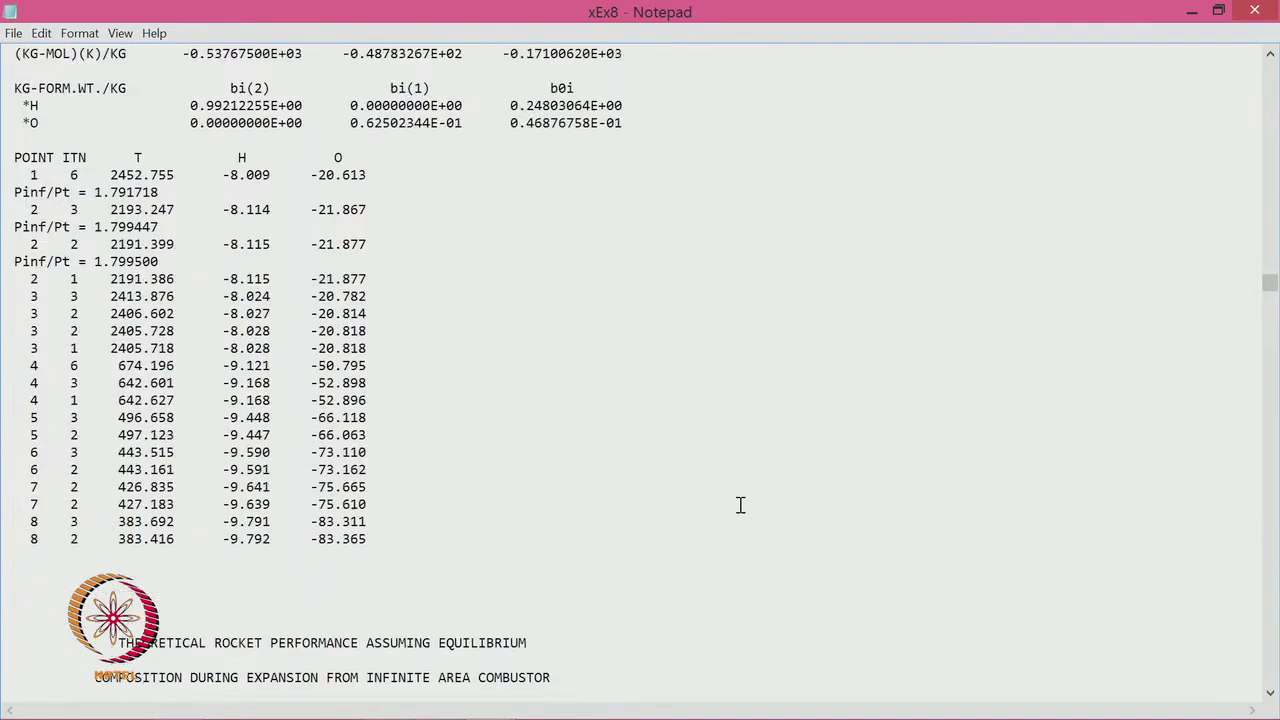
{"action": "scroll", "coordinate": [740, 505], "scroll_direction": "down", "scroll_amount": 10}
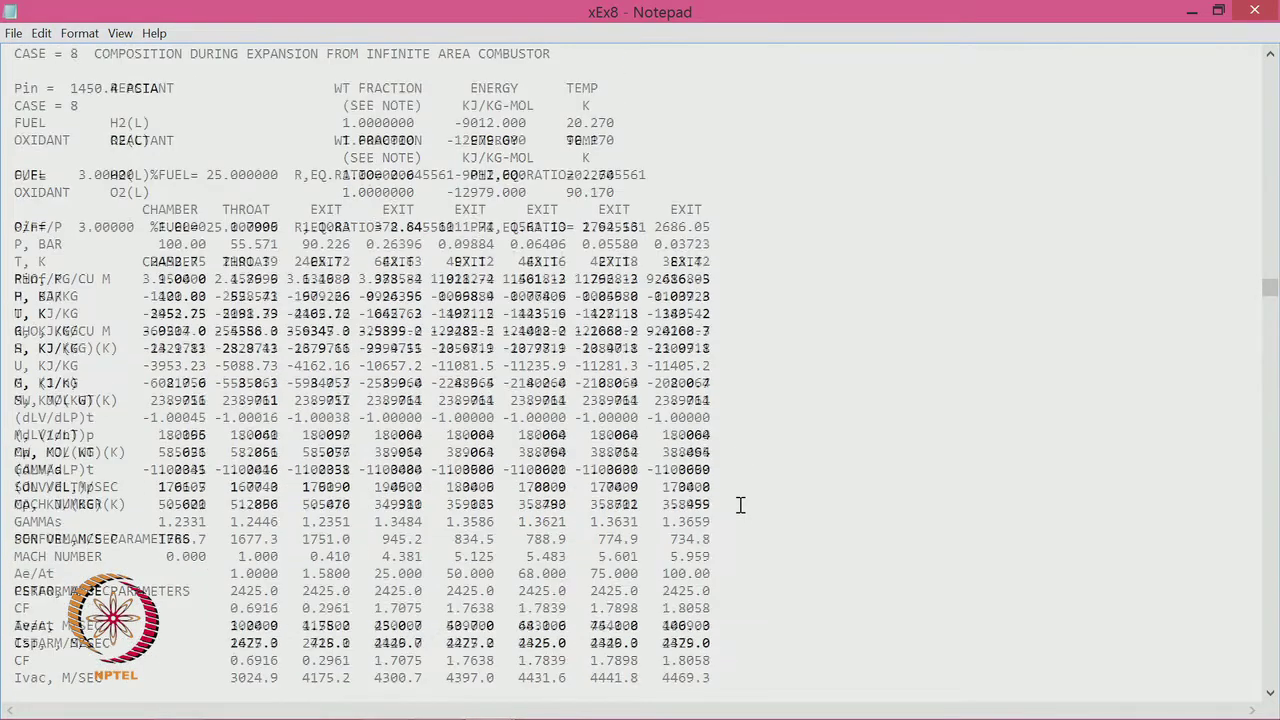
{"action": "scroll", "coordinate": [740, 505], "scroll_direction": "up", "scroll_amount": 6}
{"action": "scroll", "coordinate": [740, 505], "scroll_direction": "down", "scroll_amount": 6}
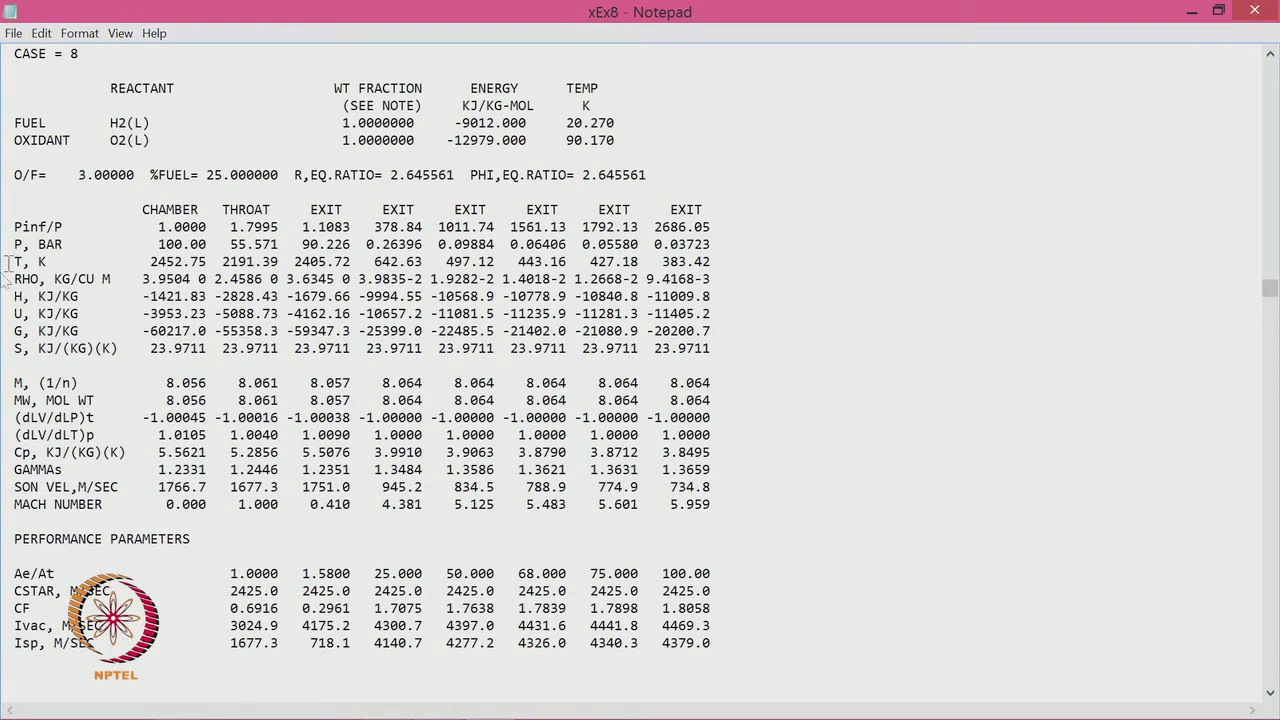
{"action": "left_click_drag", "start_coordinate": [148, 261], "coordinate": [206, 261]}
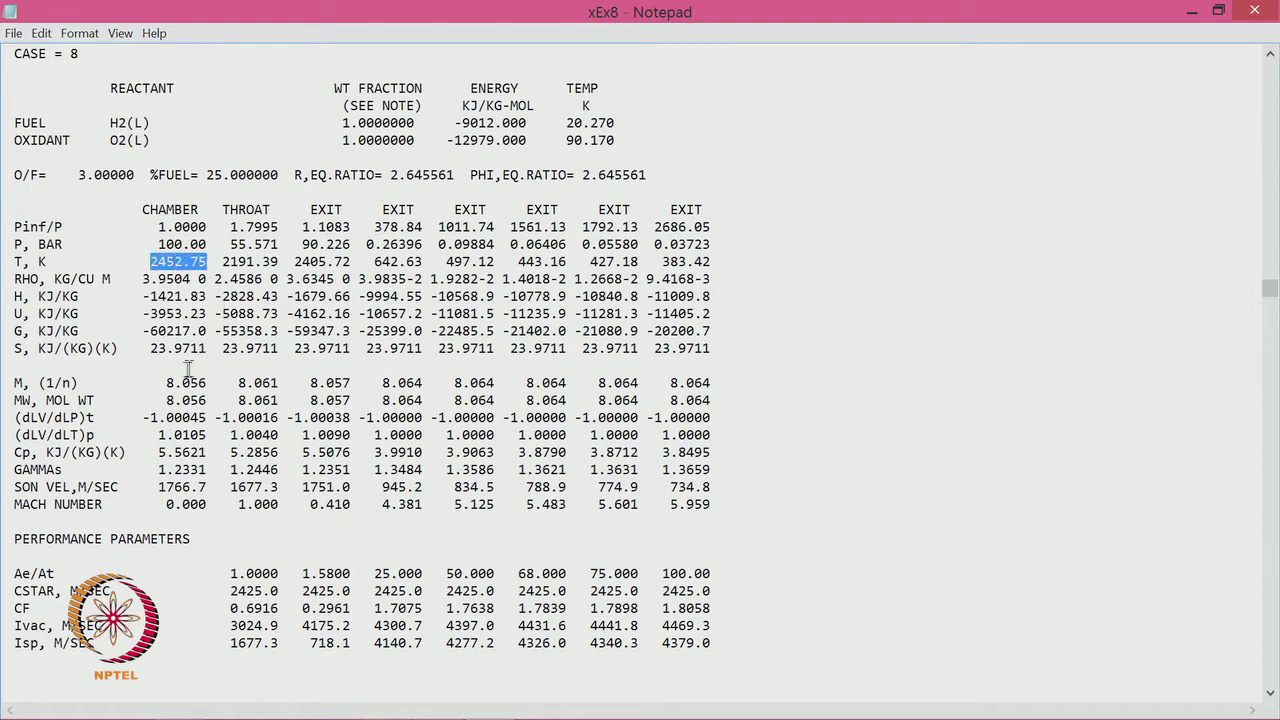
{"action": "left_click_drag", "start_coordinate": [166, 383], "coordinate": [708, 383]}
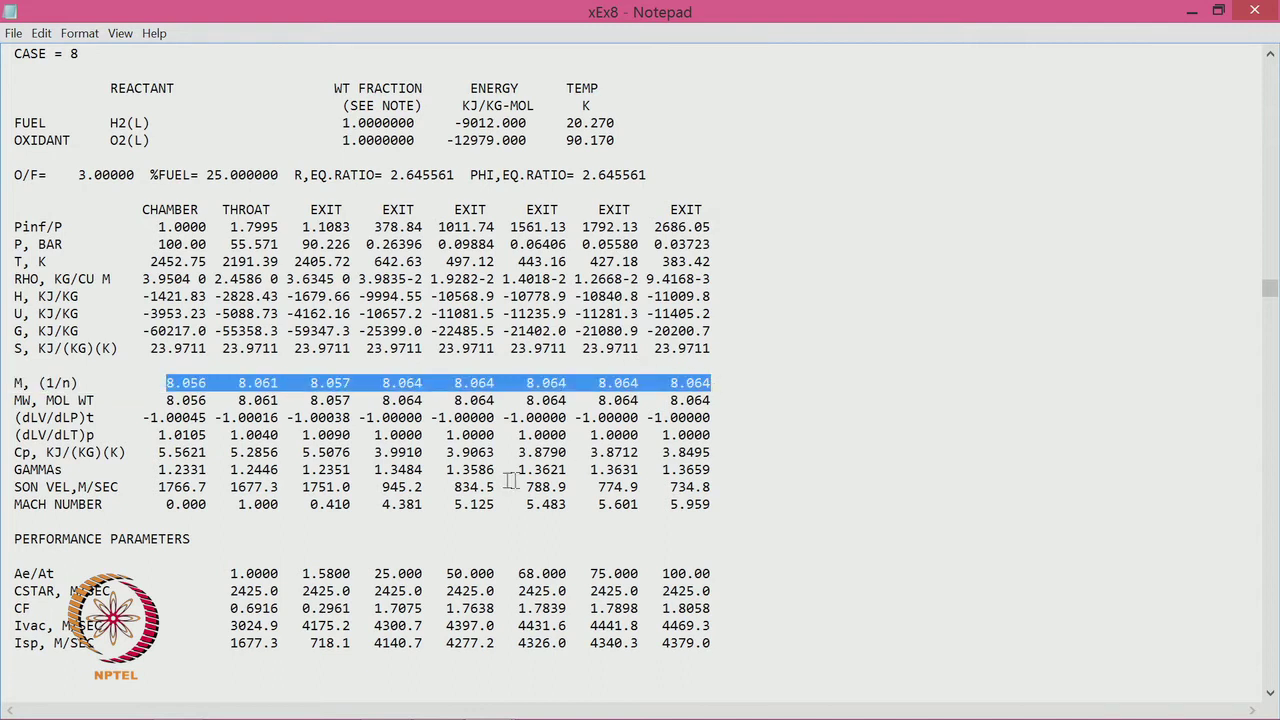
- Highlight the Ivac row and its value at Ae/At 100 in the O/F 3 performance parameters, then clear the selection
{"action": "scroll", "coordinate": [418, 483], "scroll_direction": "down", "scroll_amount": 2}
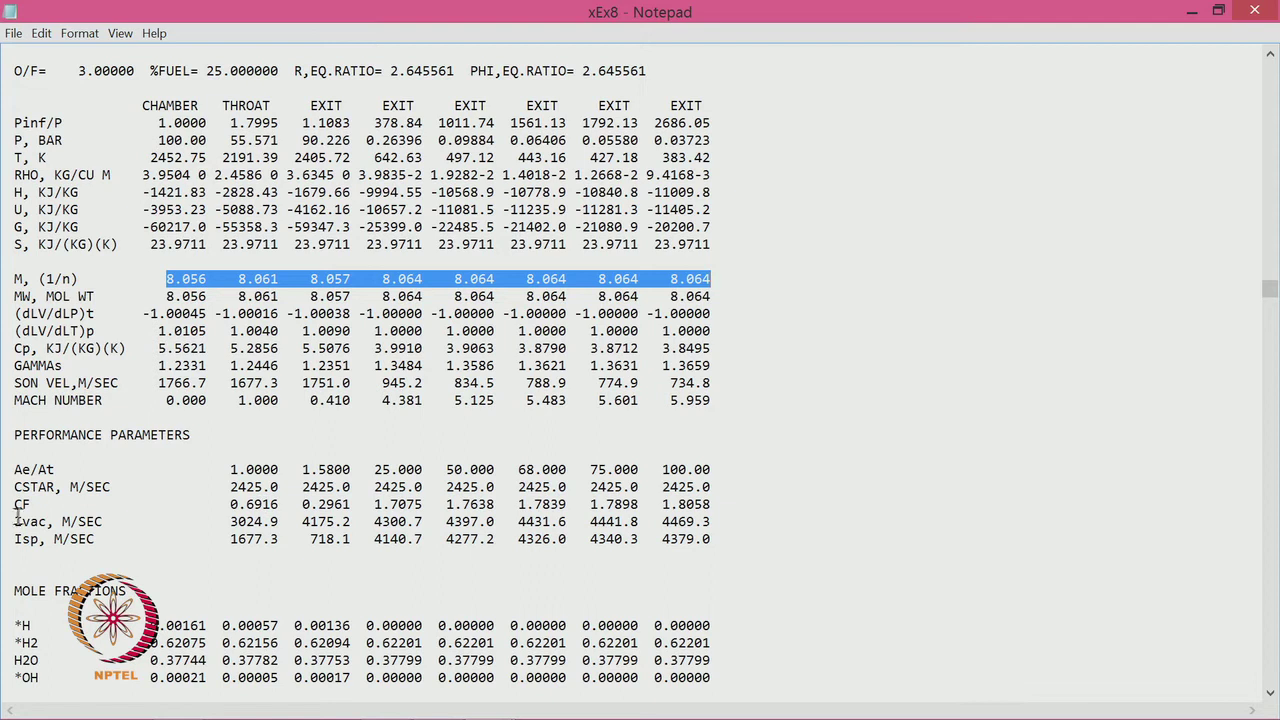
{"action": "left_click_drag", "start_coordinate": [20, 521], "coordinate": [777, 524]}
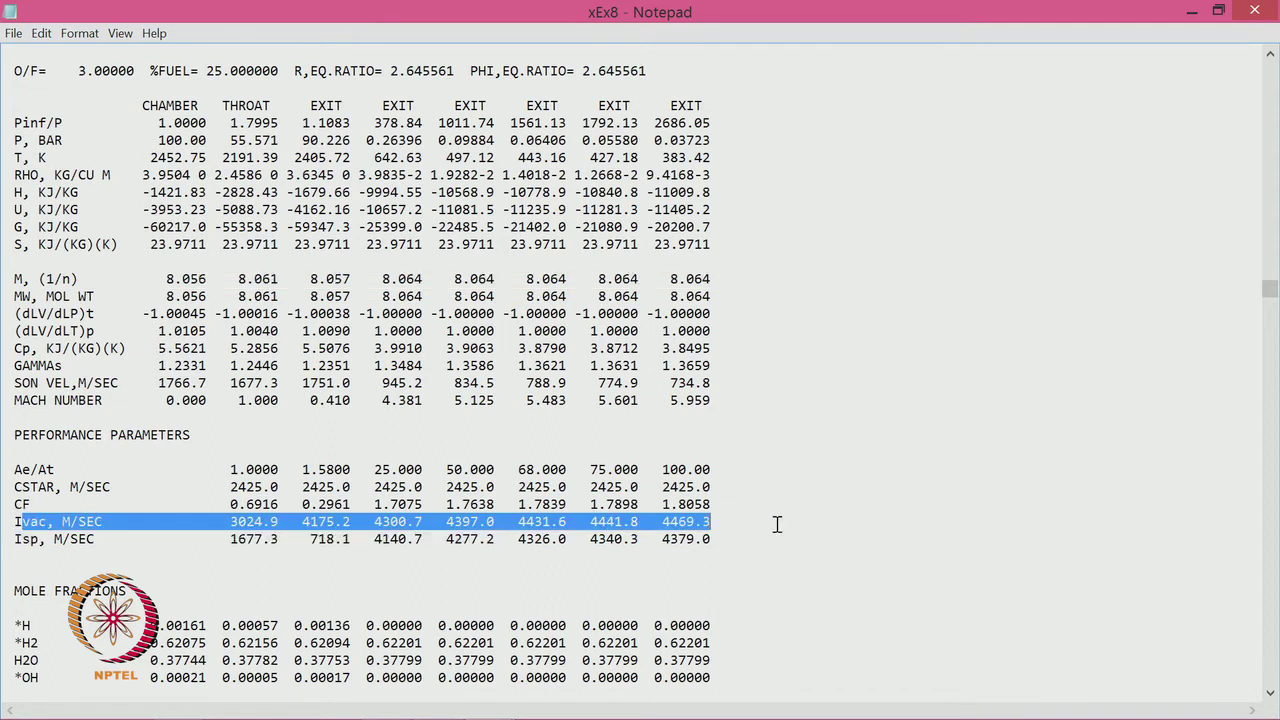
{"action": "left_click_drag", "start_coordinate": [655, 521], "coordinate": [706, 521]}
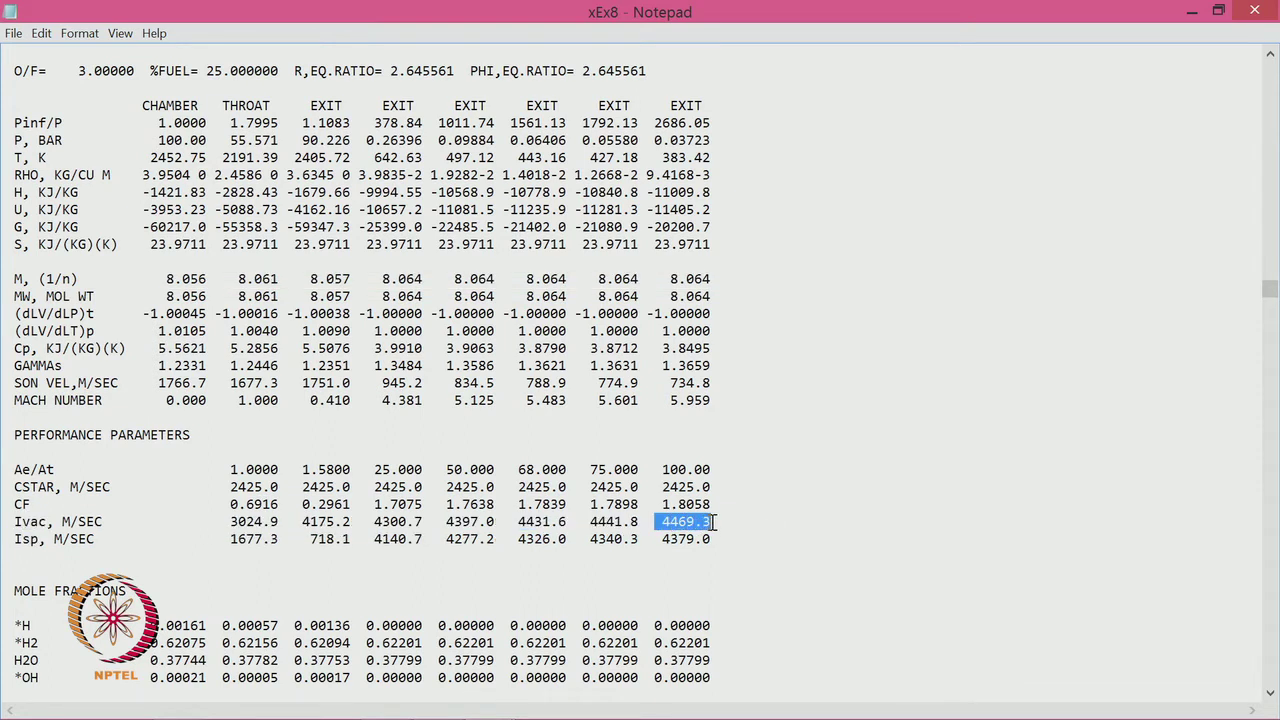
{"action": "left_click", "coordinate": [748, 545]}
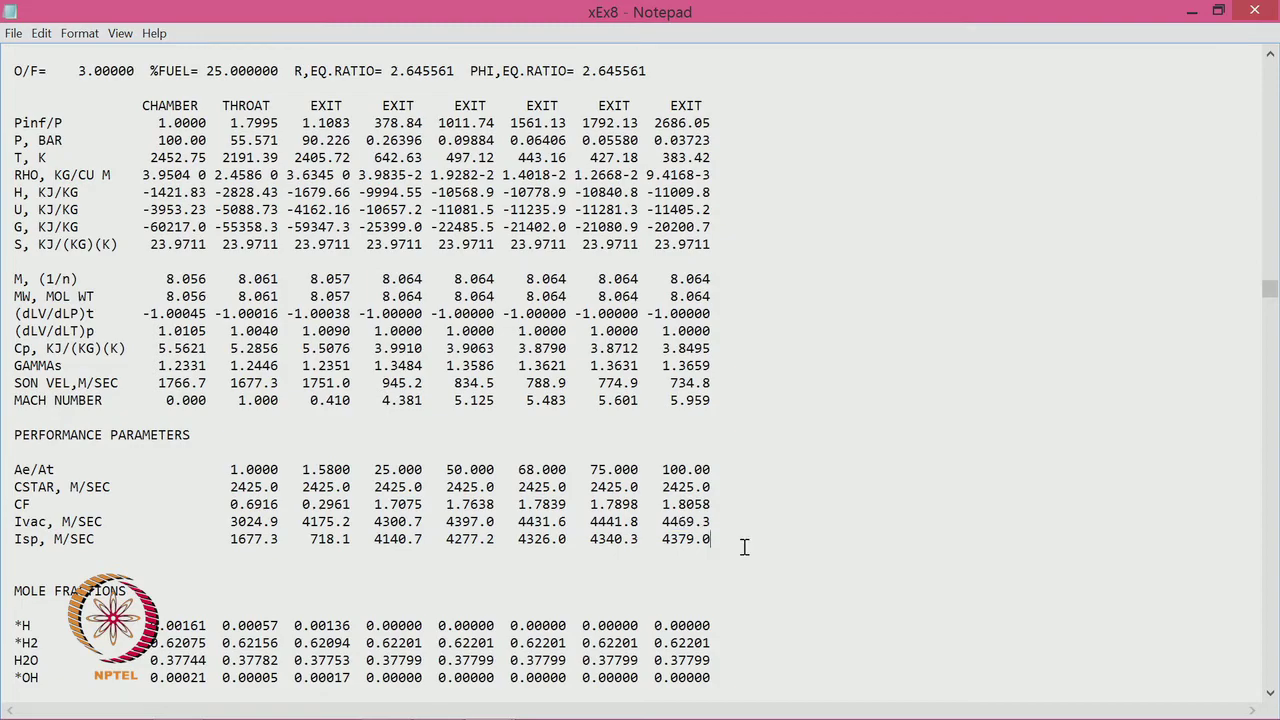
- Find the O/F 4 equilibrium table at 100 bar chamber pressure and highlight its Ivac value at Ae/At 100
{"action": "scroll", "coordinate": [752, 540], "scroll_direction": "down", "scroll_amount": 20}
{"action": "scroll", "coordinate": [755, 528], "scroll_direction": "down", "scroll_amount": 20}
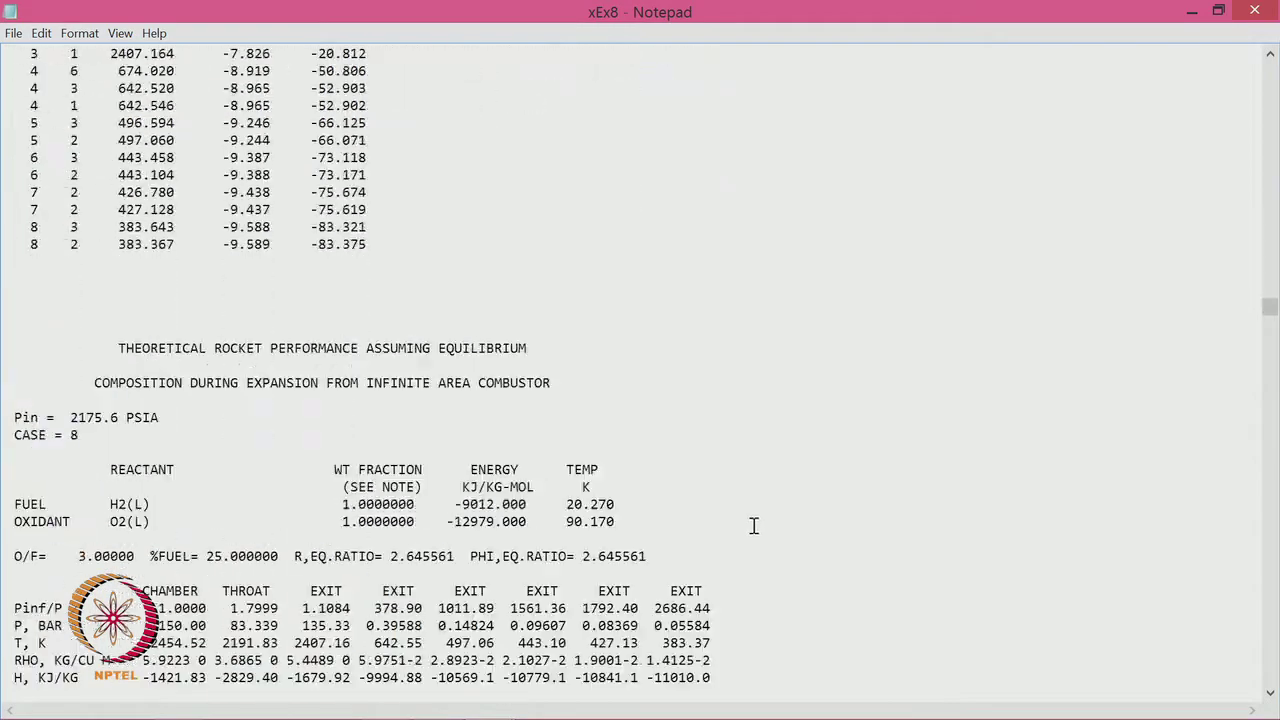
{"action": "scroll", "coordinate": [754, 522], "scroll_direction": "down", "scroll_amount": 20}
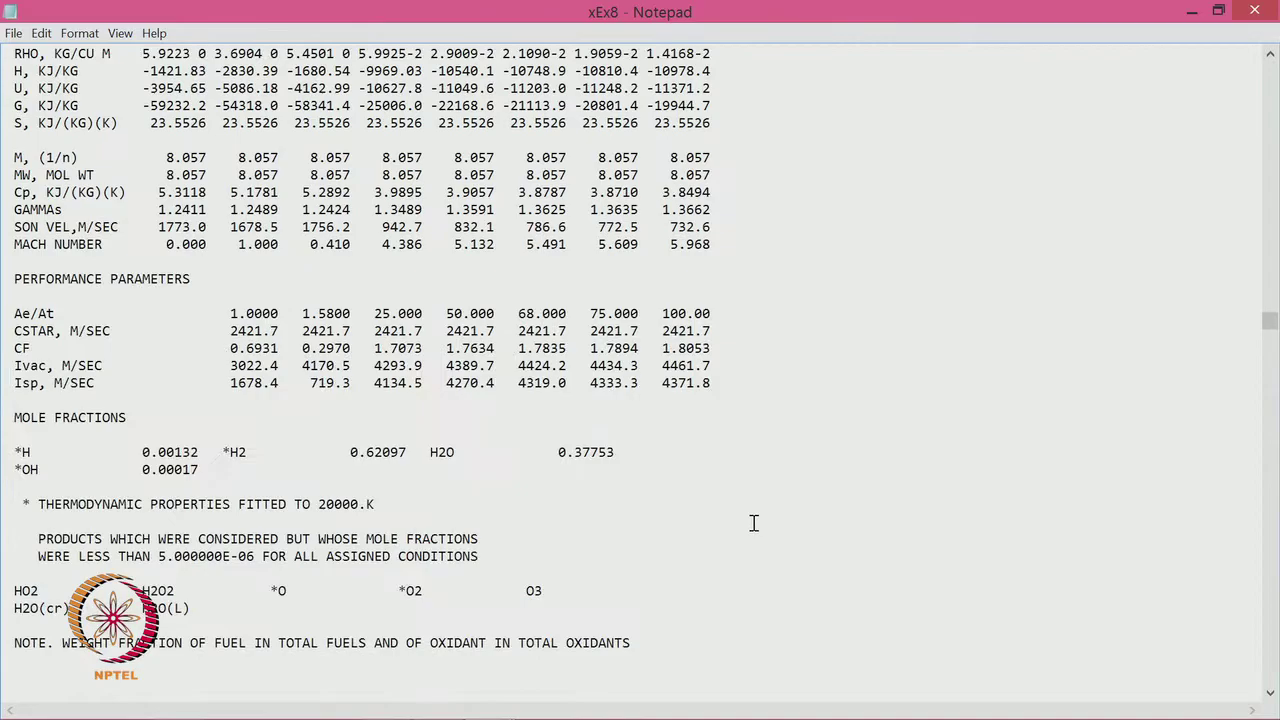
{"action": "scroll", "coordinate": [752, 522], "scroll_direction": "down", "scroll_amount": 20}
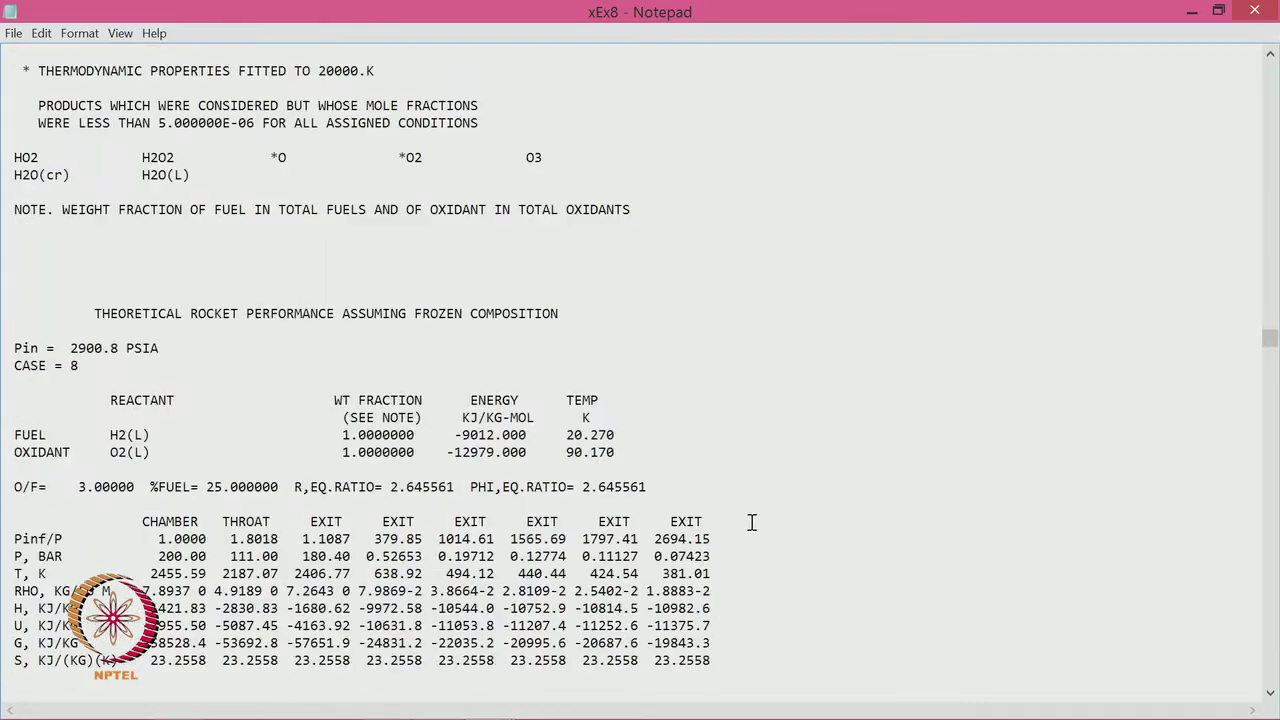
{"action": "scroll", "coordinate": [752, 522], "scroll_direction": "down", "scroll_amount": 20}
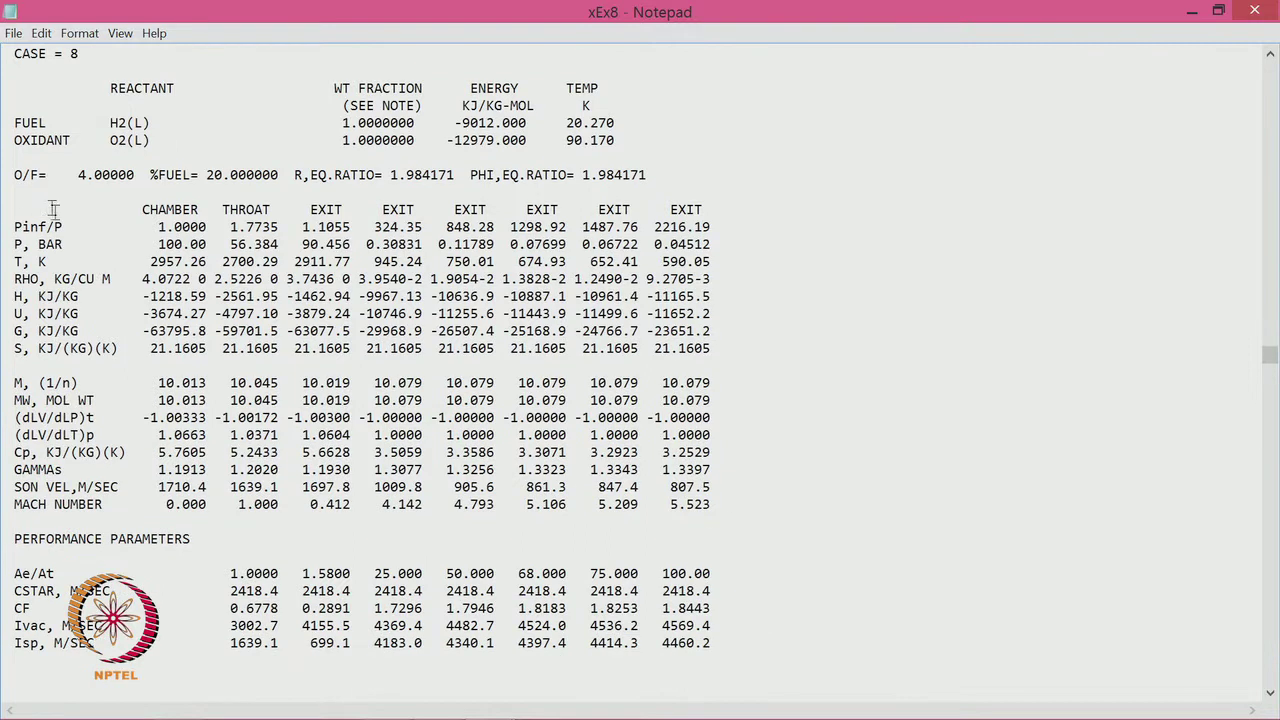
{"action": "scroll", "coordinate": [170, 320], "scroll_direction": "down", "scroll_amount": 2}
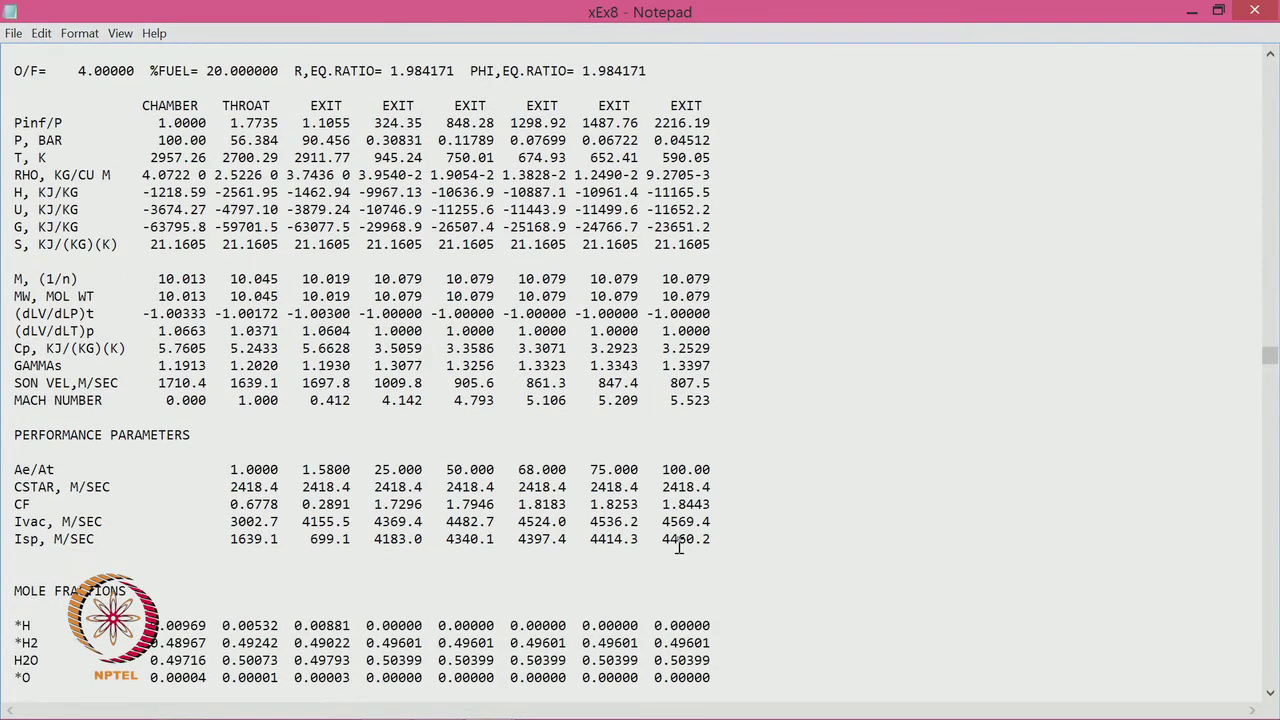
{"action": "left_click_drag", "start_coordinate": [661, 522], "coordinate": [711, 521]}
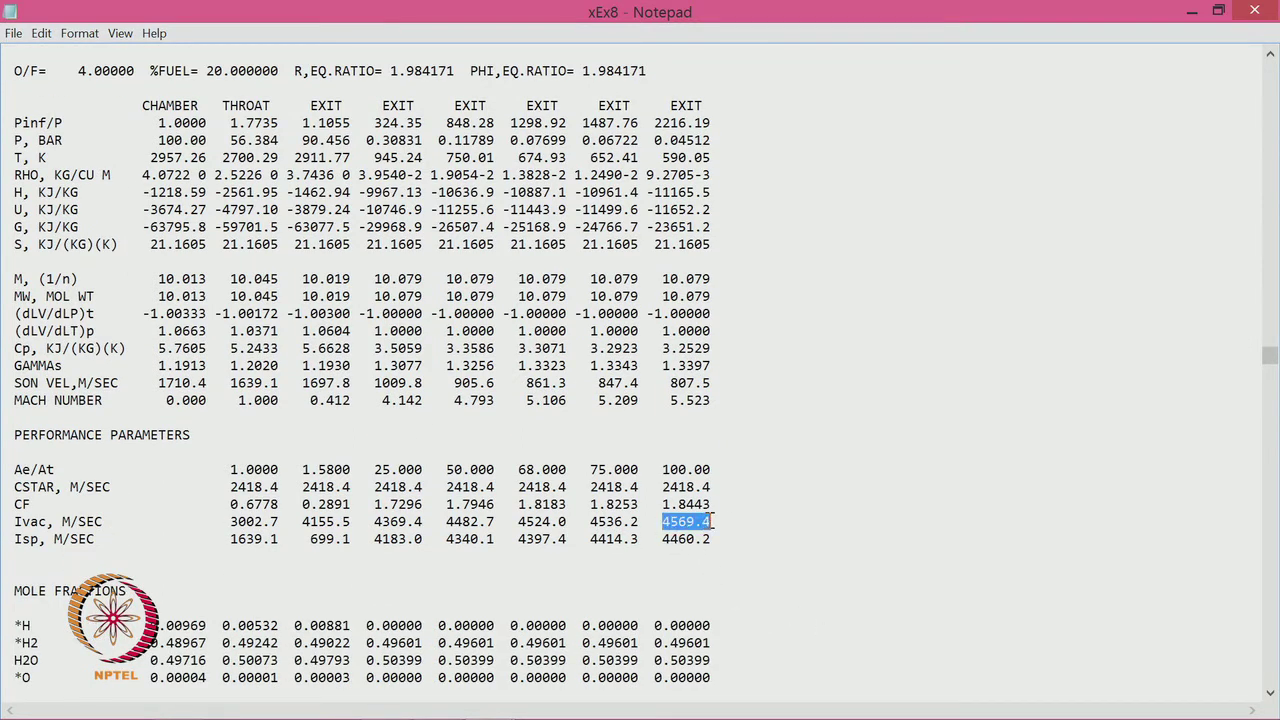
- Find the next frozen-composition table at 100 bar chamber pressure, highlight its Ivac value at Ae/At 100, and clear the selection
{"action": "scroll", "coordinate": [711, 521], "scroll_direction": "down", "scroll_amount": 20}
{"action": "scroll", "coordinate": [707, 521], "scroll_direction": "down", "scroll_amount": 20}
{"action": "scroll", "coordinate": [707, 521], "scroll_direction": "down", "scroll_amount": 20}
{"action": "scroll", "coordinate": [707, 521], "scroll_direction": "down", "scroll_amount": 20}
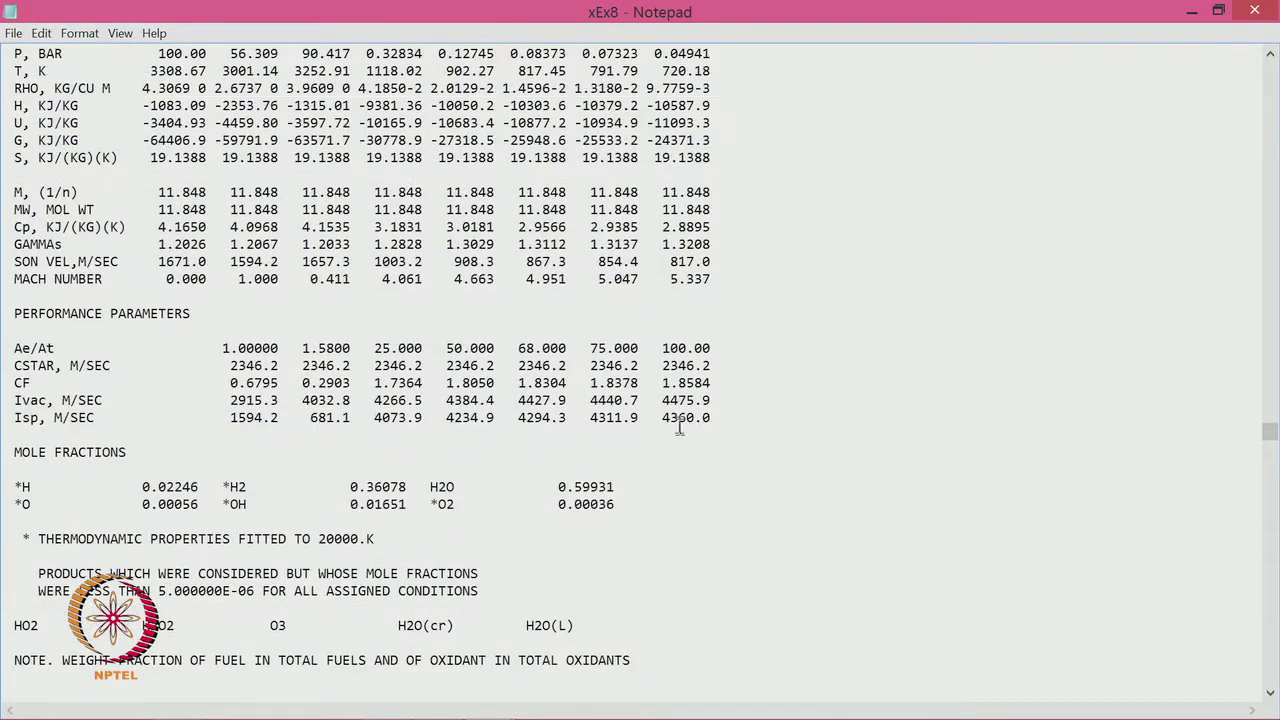
{"action": "left_click_drag", "start_coordinate": [661, 400], "coordinate": [718, 397]}
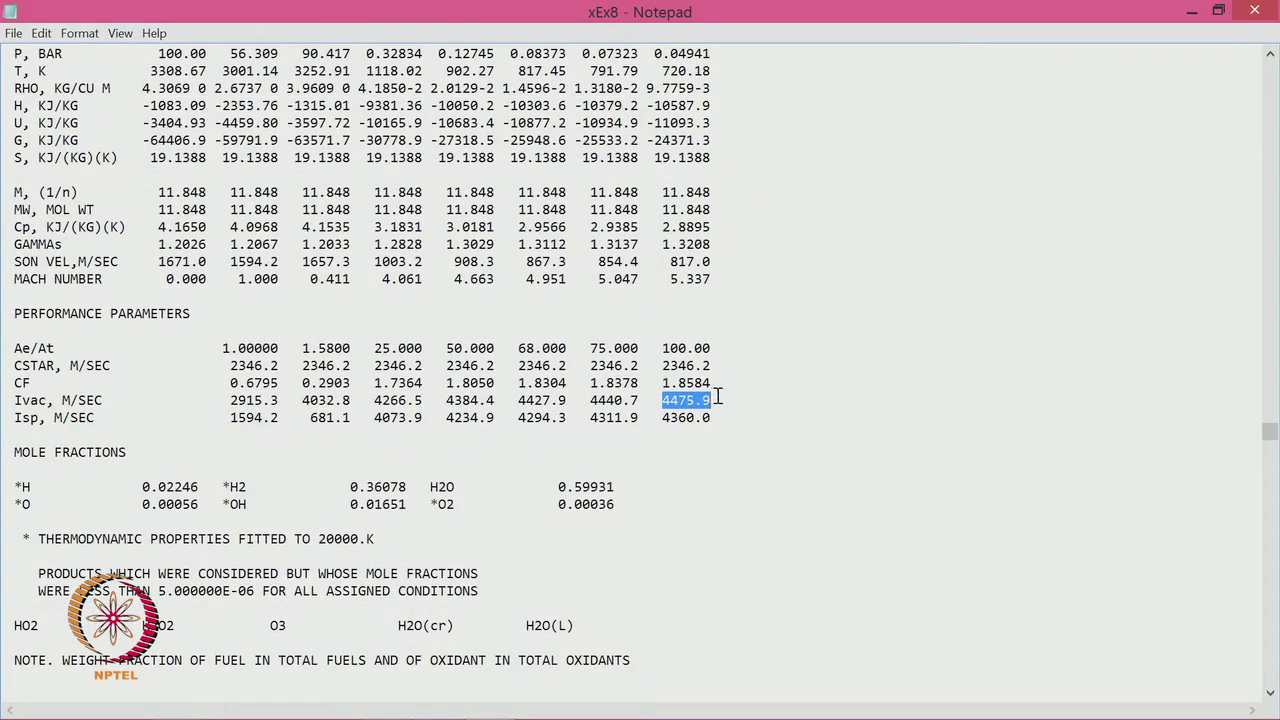
{"action": "left_click", "coordinate": [781, 433]}
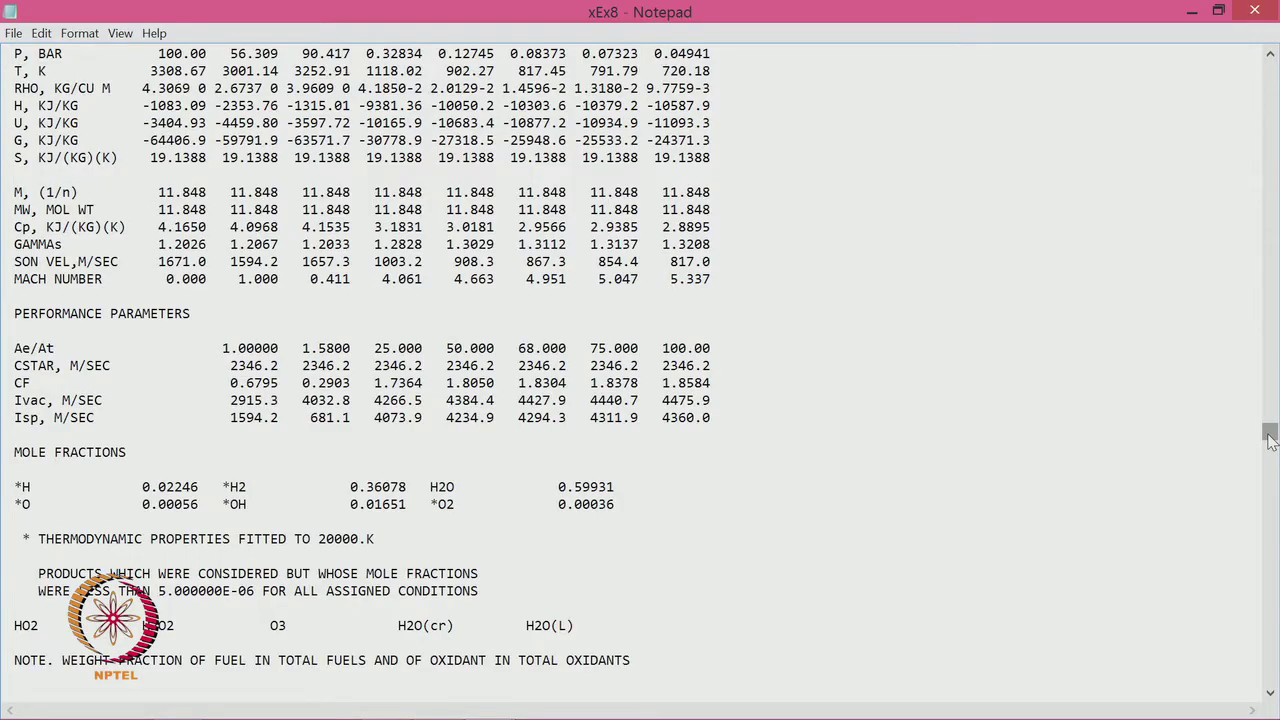
- Look back over the preceding 100 bar tables, then go further down to the equilibrium results for the next chamber pressure
{"action": "scroll", "coordinate": [686, 494], "scroll_direction": "up", "scroll_amount": 5}
{"action": "scroll", "coordinate": [682, 494], "scroll_direction": "up", "scroll_amount": 15}
{"action": "left_click_drag", "start_coordinate": [663, 452], "coordinate": [908, 458]}
{"action": "left_click_drag", "start_coordinate": [1269, 428], "coordinate": [1269, 569]}
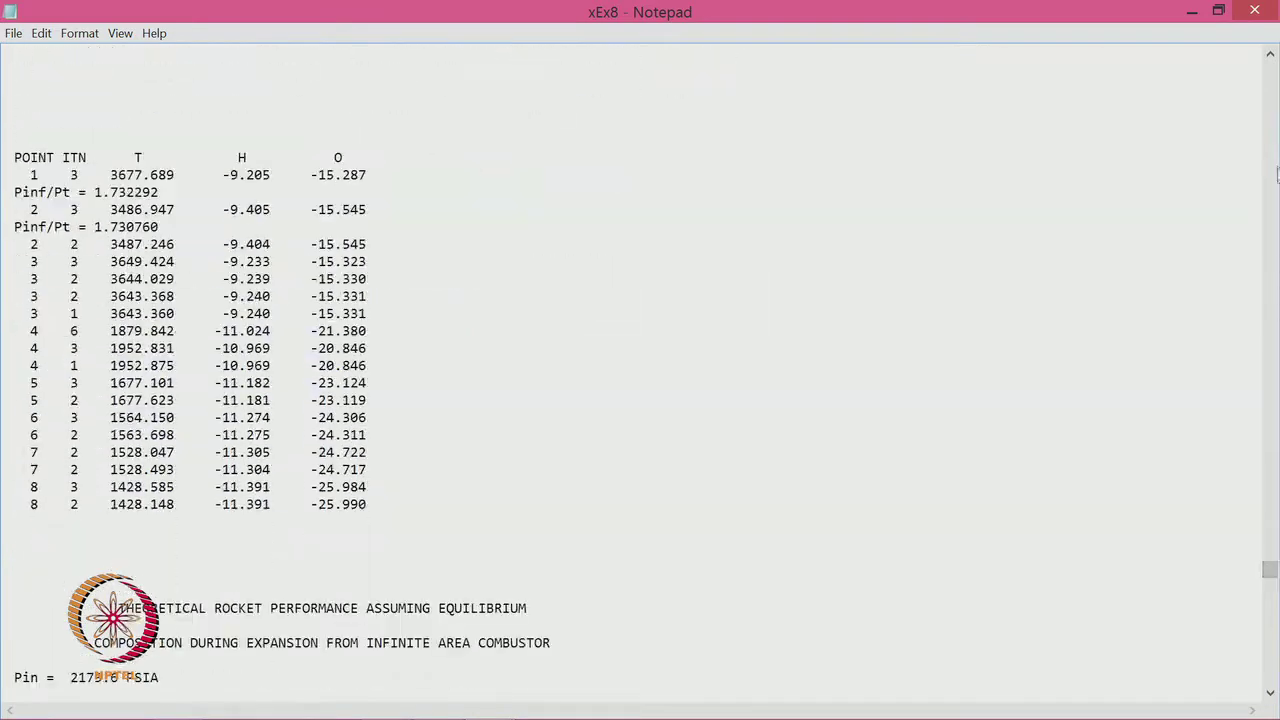
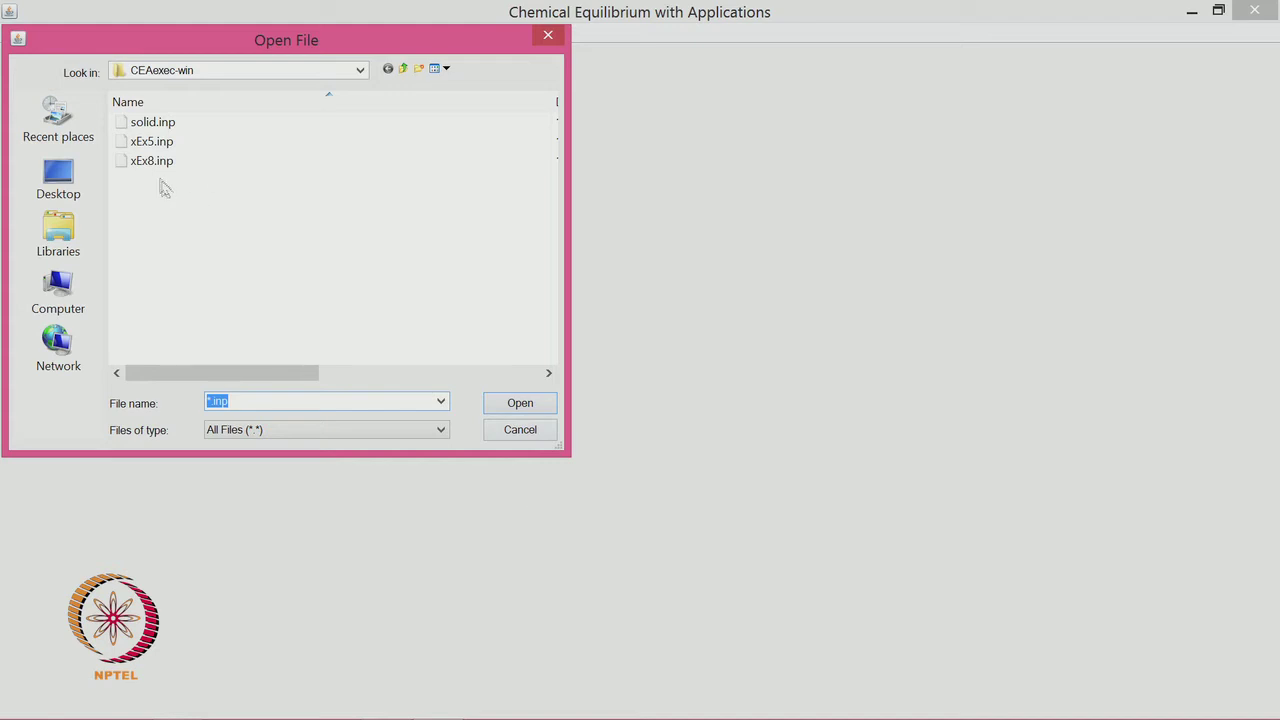
- Open solid.inp, review the NH4CLO4(I), AL(cr) and htpb amounts and the htpb chemical formula, and save the reactant data
{"action": "double_click", "coordinate": [152, 122]}
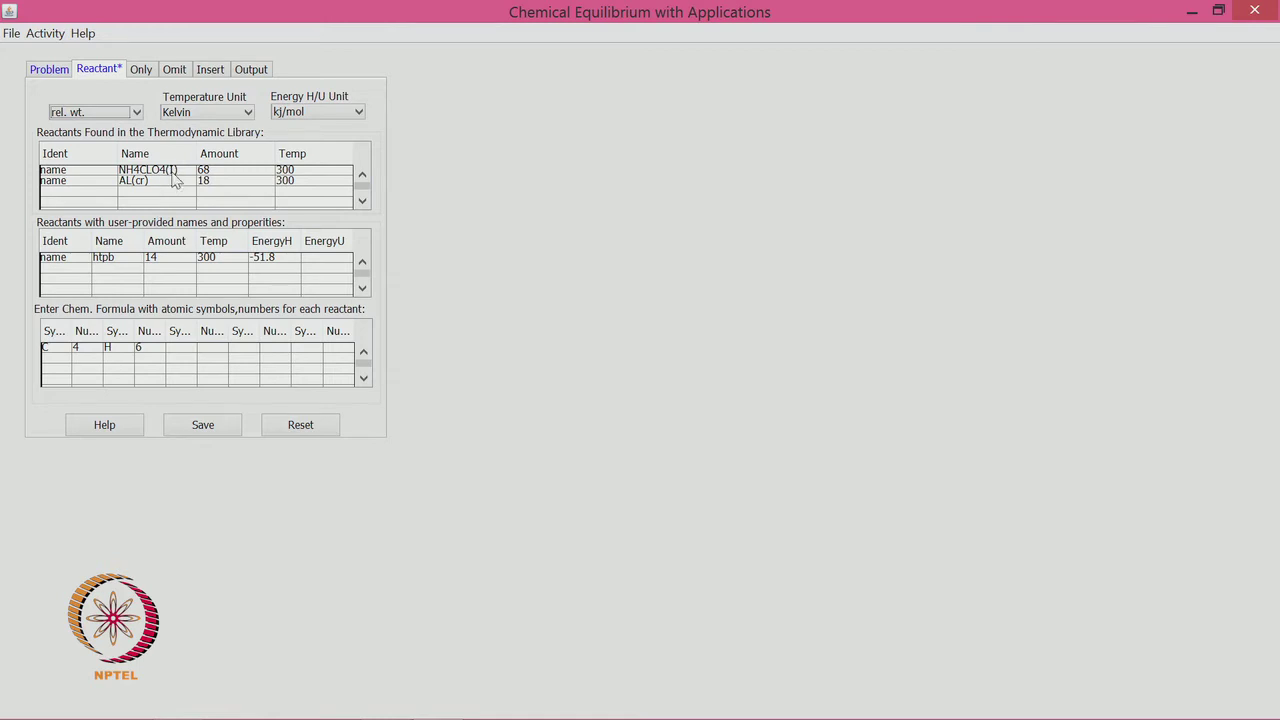
{"action": "left_click", "coordinate": [228, 173]}
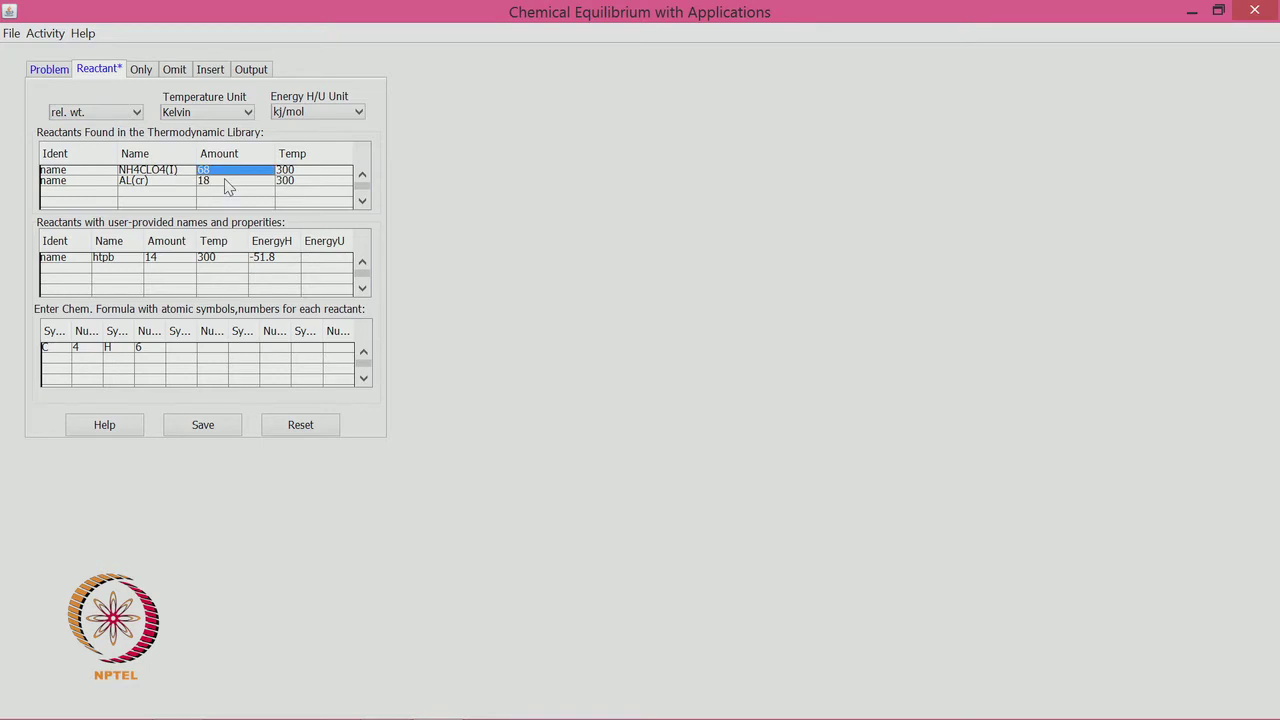
{"action": "left_click", "coordinate": [226, 182]}
{"action": "left_click", "coordinate": [177, 262]}
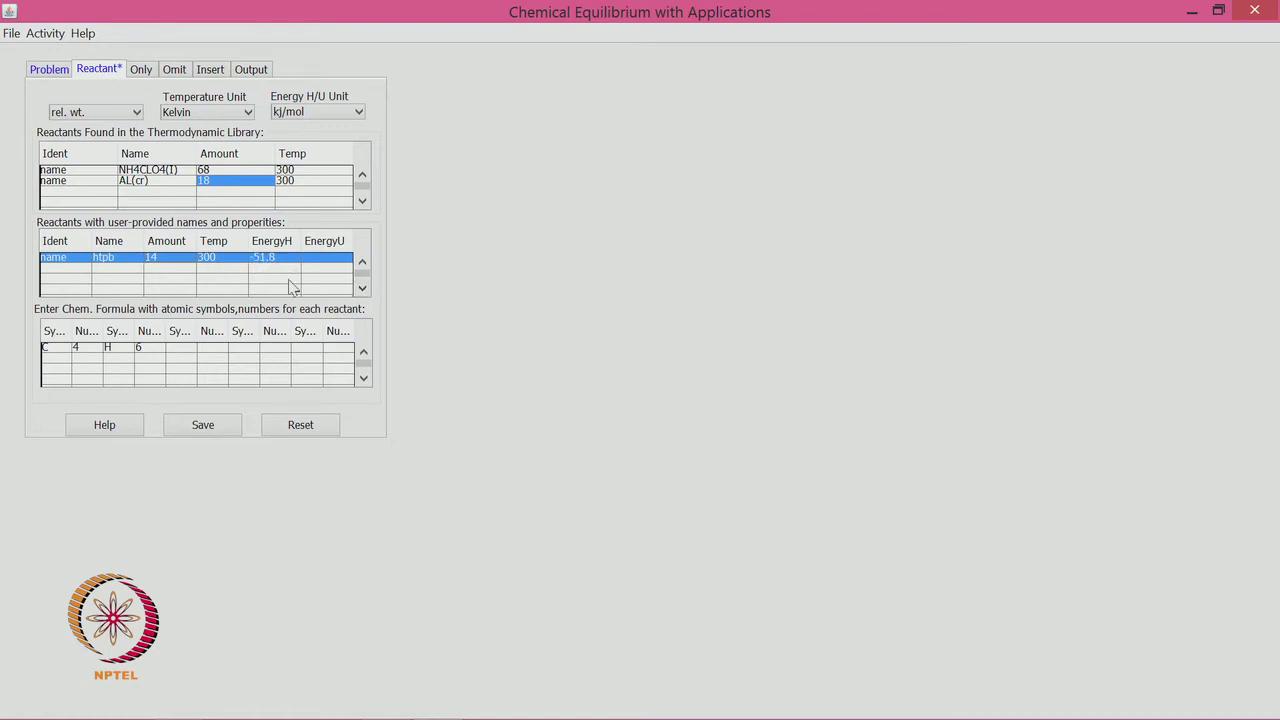
{"action": "left_click", "coordinate": [86, 353]}
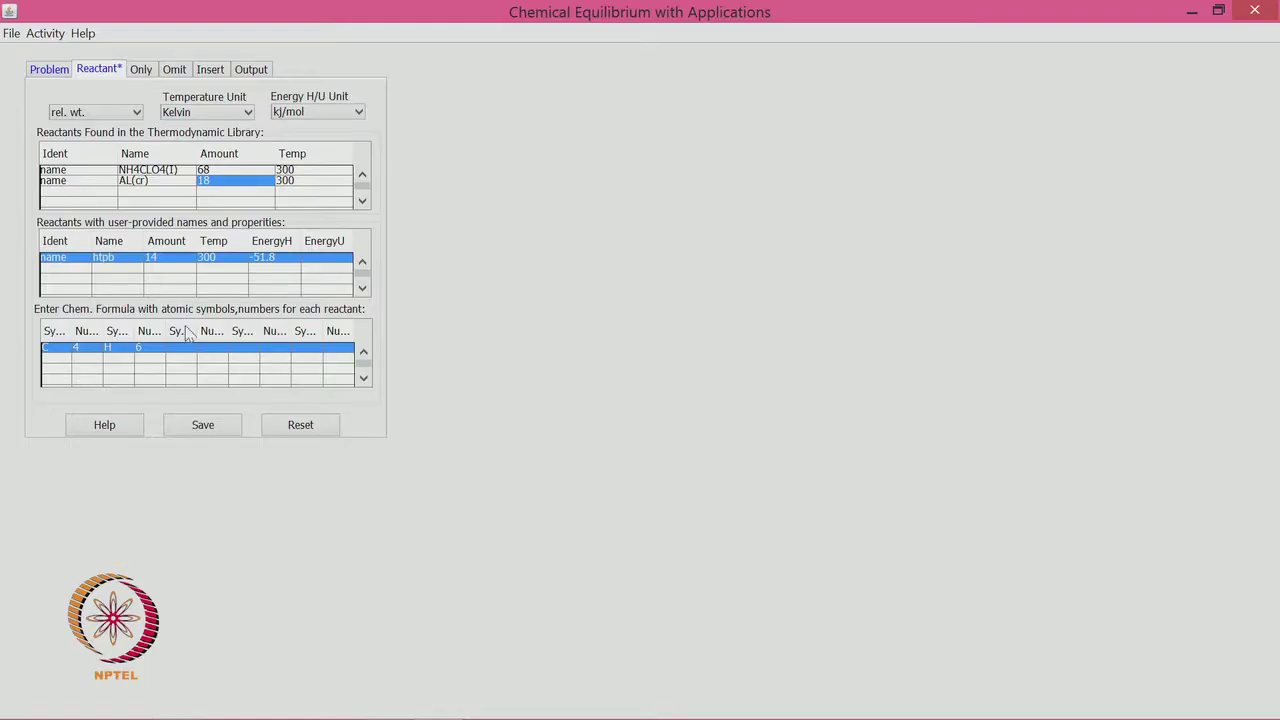
{"action": "left_click", "coordinate": [210, 424]}
- Open the rocket problem's settings and set the initial pressure to 70 bar
{"action": "left_click", "coordinate": [55, 74]}
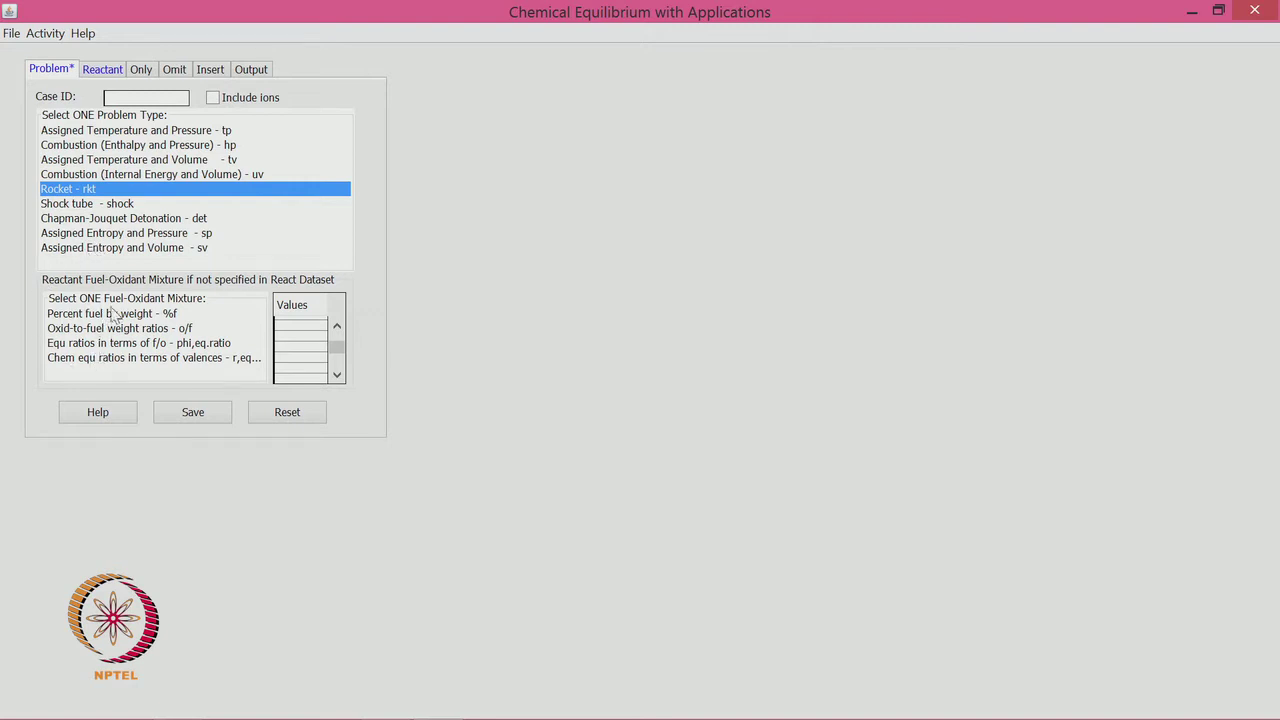
{"action": "left_click", "coordinate": [55, 193]}
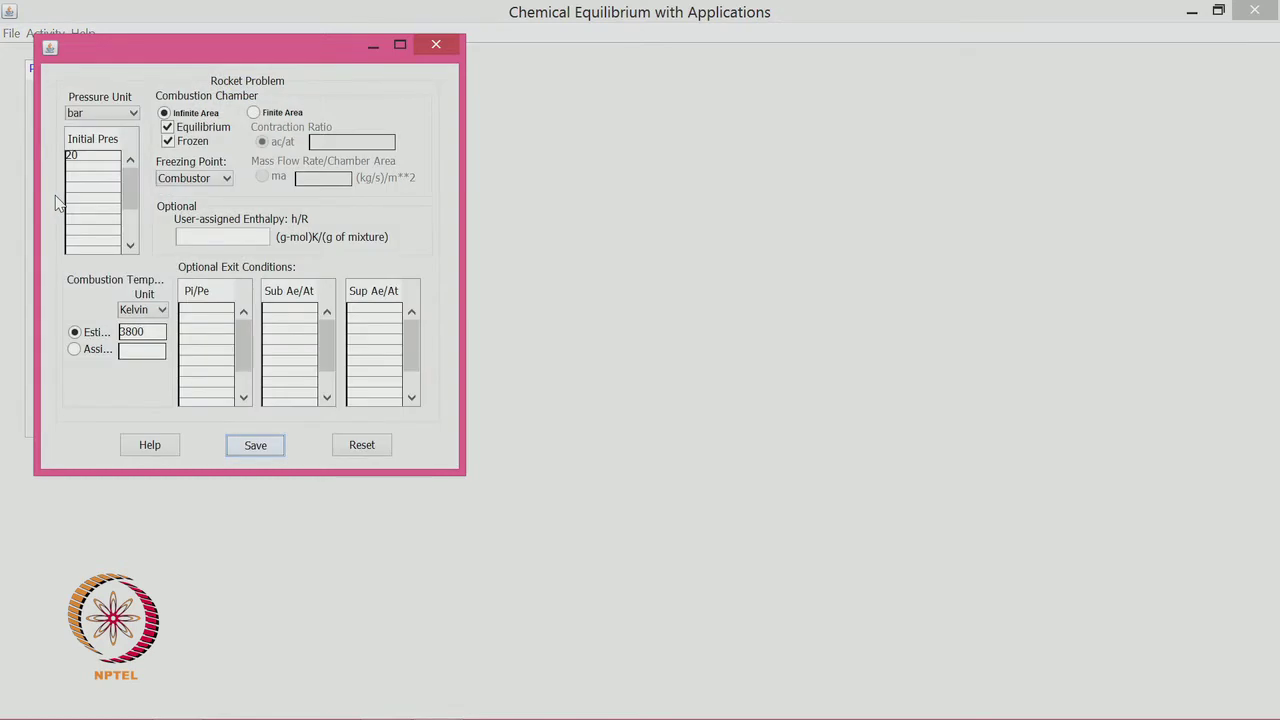
{"action": "left_click", "coordinate": [83, 168]}
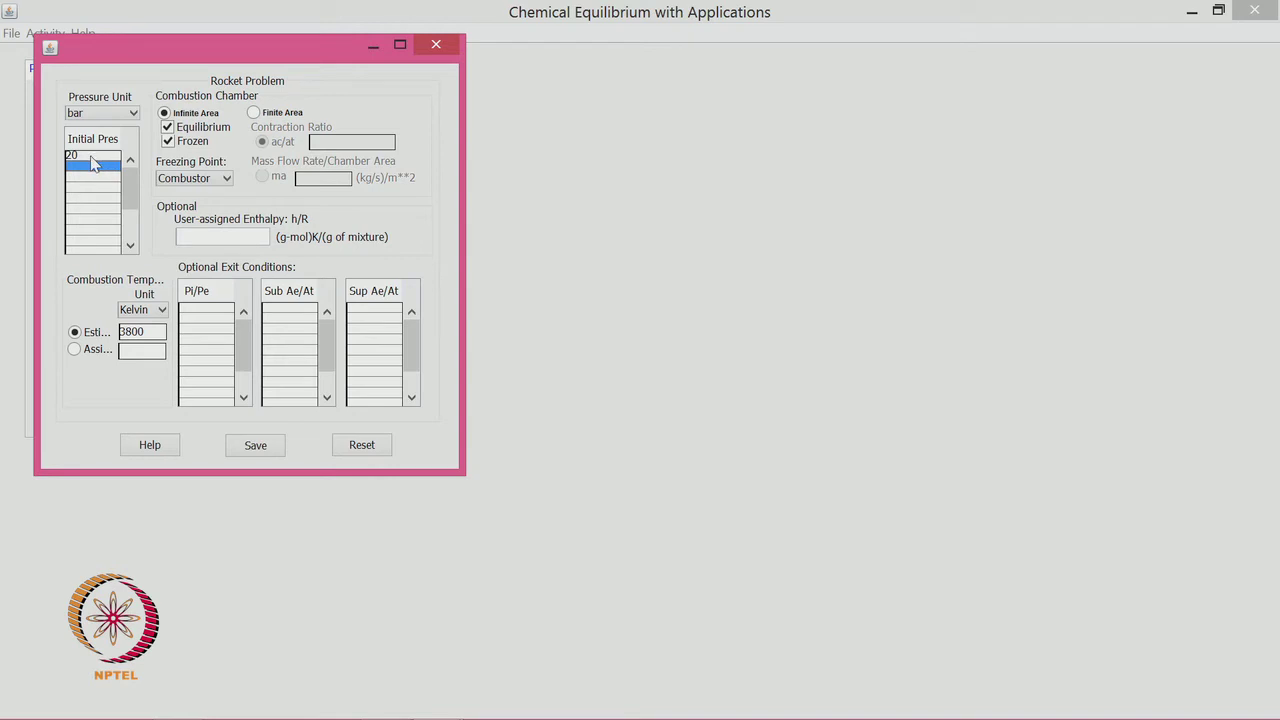
{"action": "left_click", "coordinate": [90, 157]}
{"action": "double_click", "coordinate": [90, 157]}
{"action": "key", "text": "BackSpace"}
{"action": "key", "text": "BackSpace"}
{"action": "type", "text": "70"}
{"action": "left_click", "coordinate": [93, 165]}
- Set the exit conditions to supersonic Ae/At 10 and 15 and Pi/Pe 70, and save the rocket problem settings
{"action": "left_click", "coordinate": [384, 310]}
{"action": "type", "text": "10"}
{"action": "key", "text": "Return"}
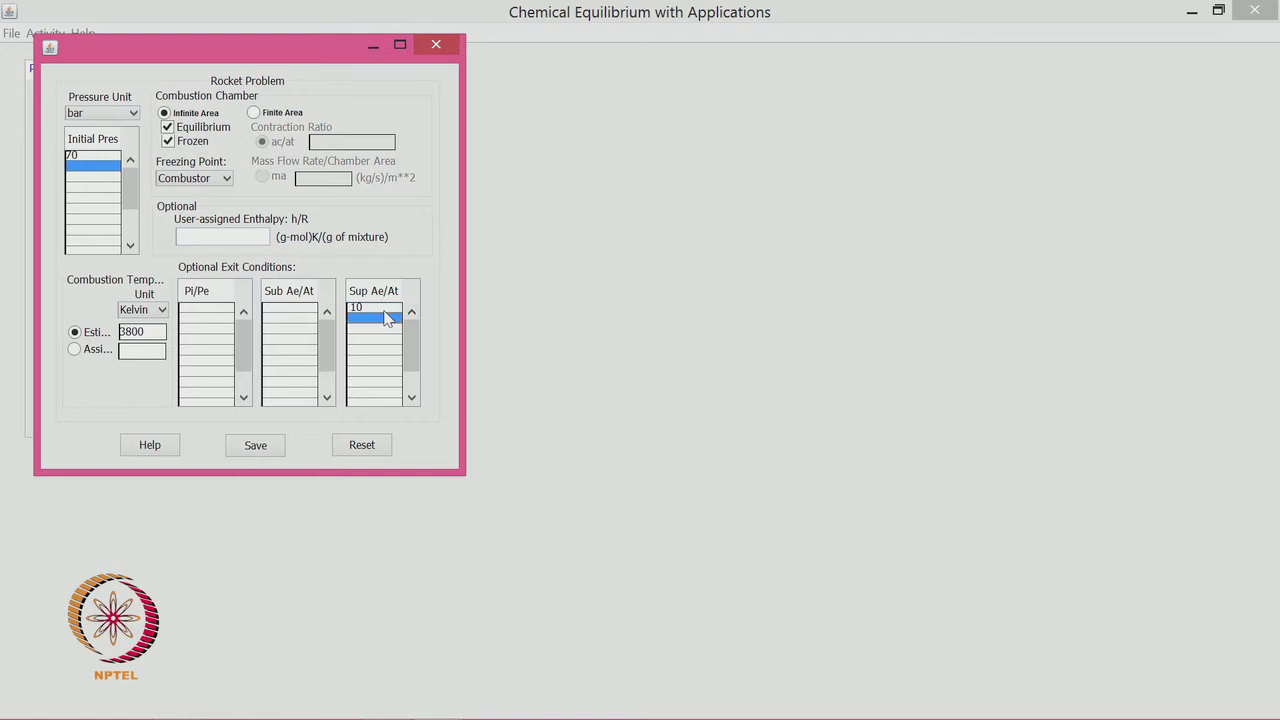
{"action": "type", "text": "15"}
{"action": "key", "text": "Return"}
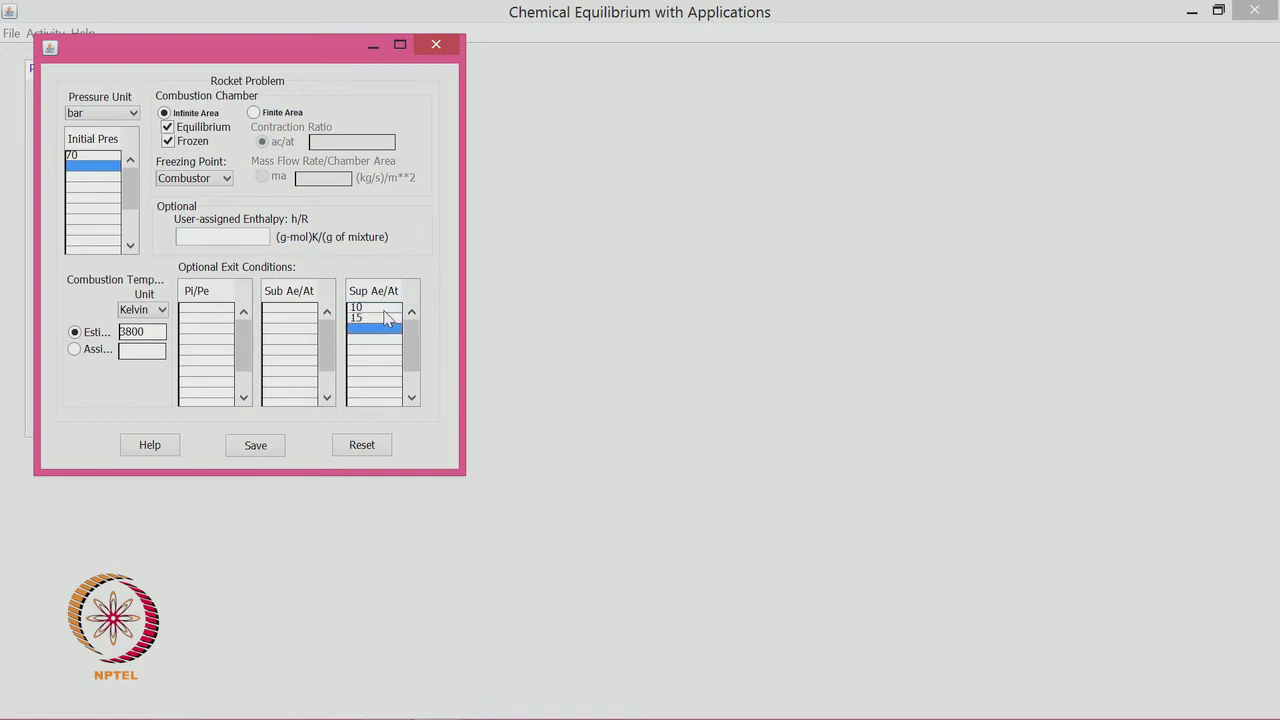
{"action": "left_click", "coordinate": [197, 308]}
{"action": "type", "text": "70"}
{"action": "key", "text": "Return"}
{"action": "left_click", "coordinate": [262, 445]}
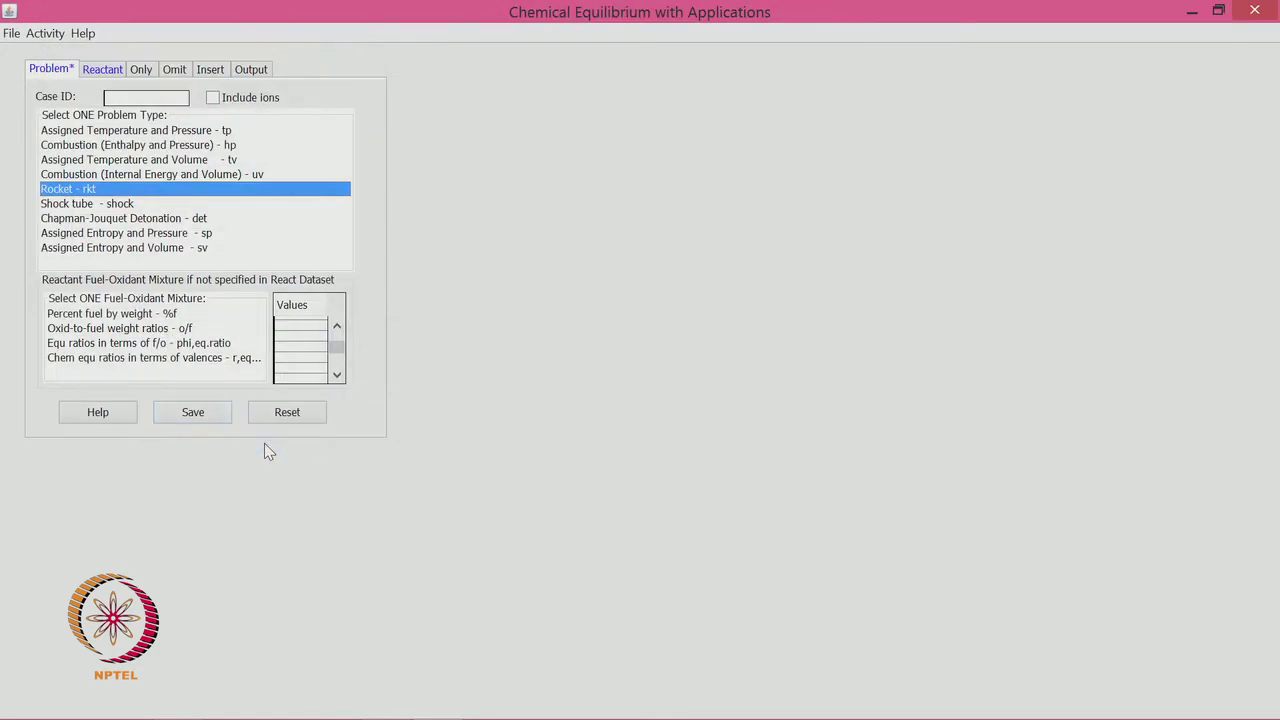
- Run the CEA calculation for the solid propellant case and close the output viewer
{"action": "left_click", "coordinate": [45, 33]}
{"action": "left_click", "coordinate": [68, 80]}
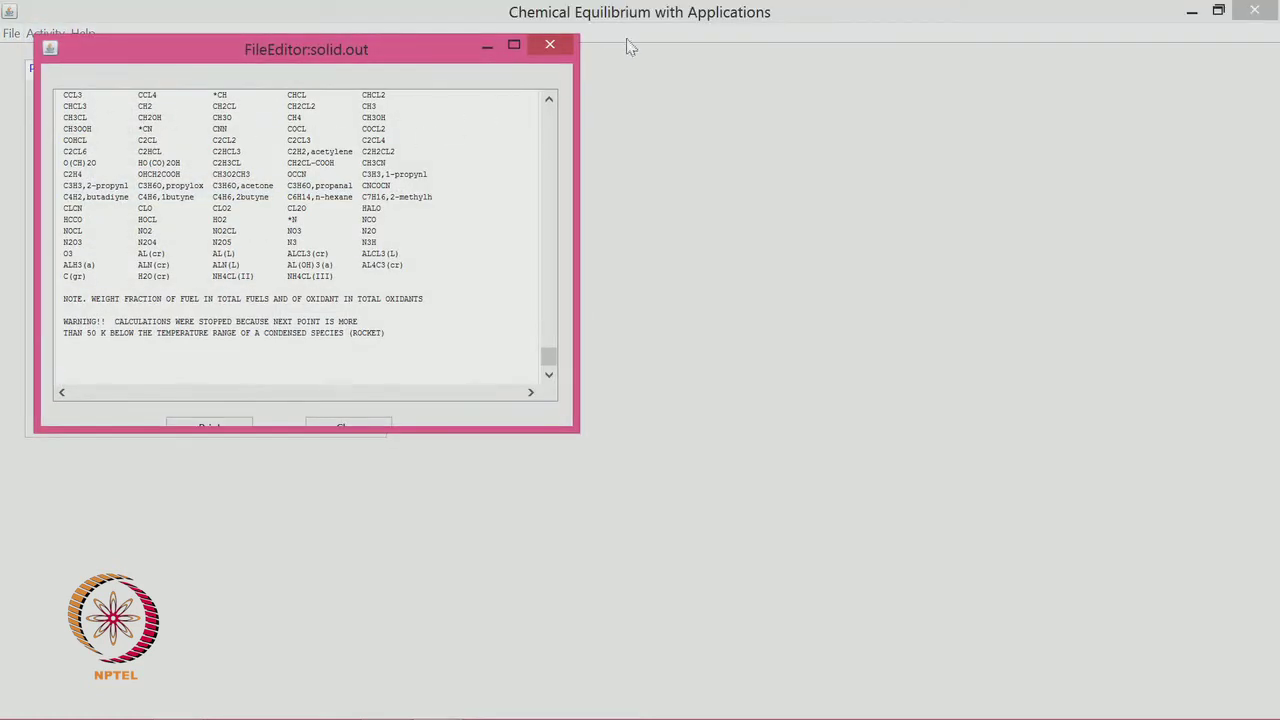
{"action": "left_click", "coordinate": [563, 46]}
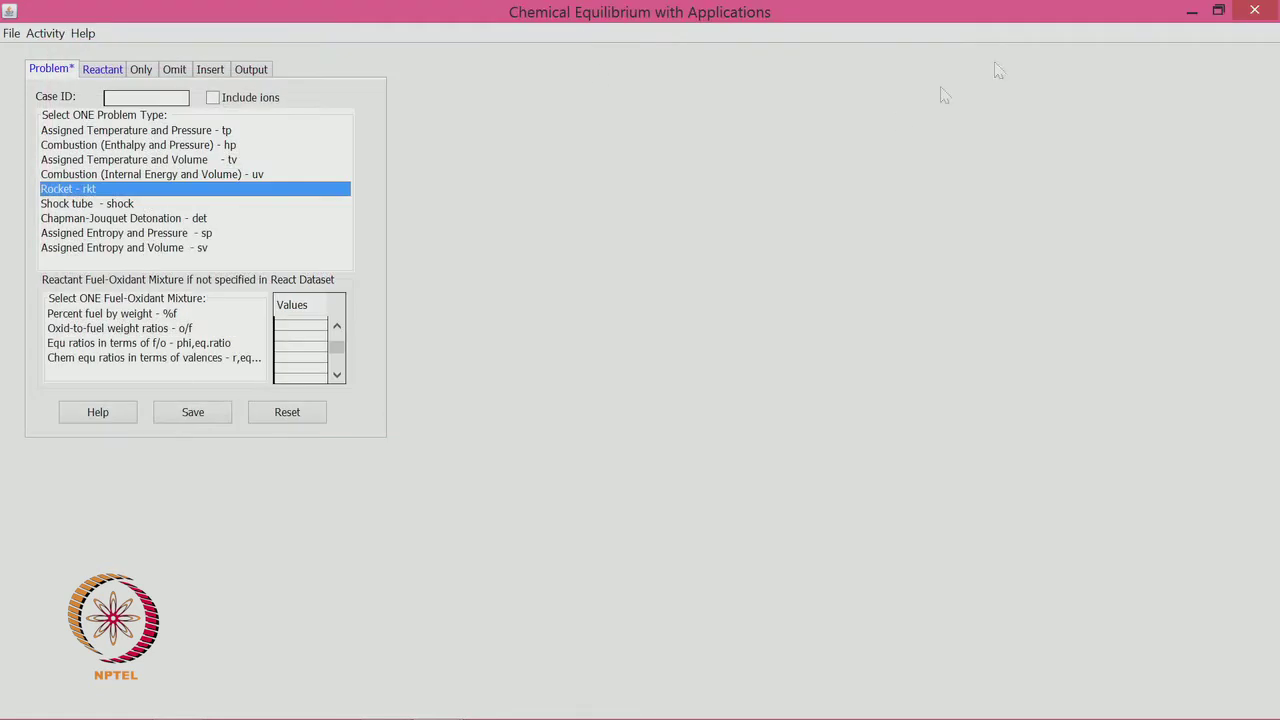
- Open the solid output file from the CEAexec-win folder in a maximized Notepad window
{"action": "left_click", "coordinate": [1194, 10]}
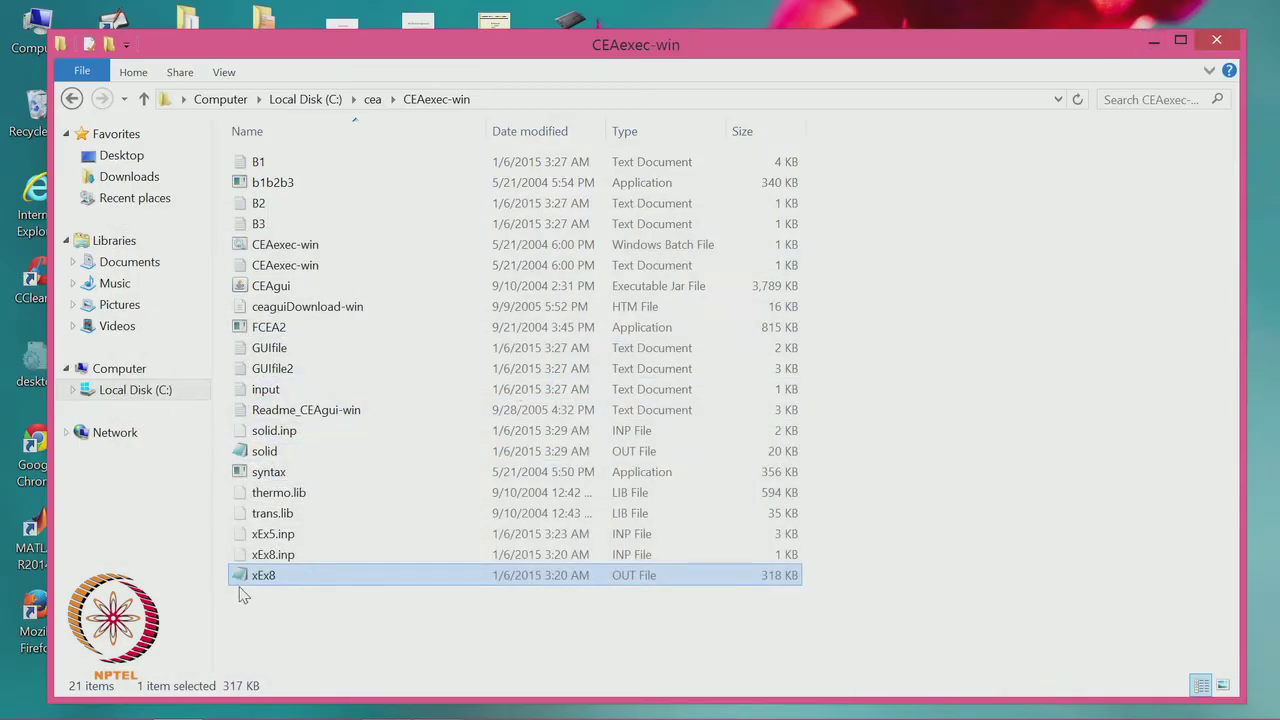
{"action": "double_click", "coordinate": [288, 451]}
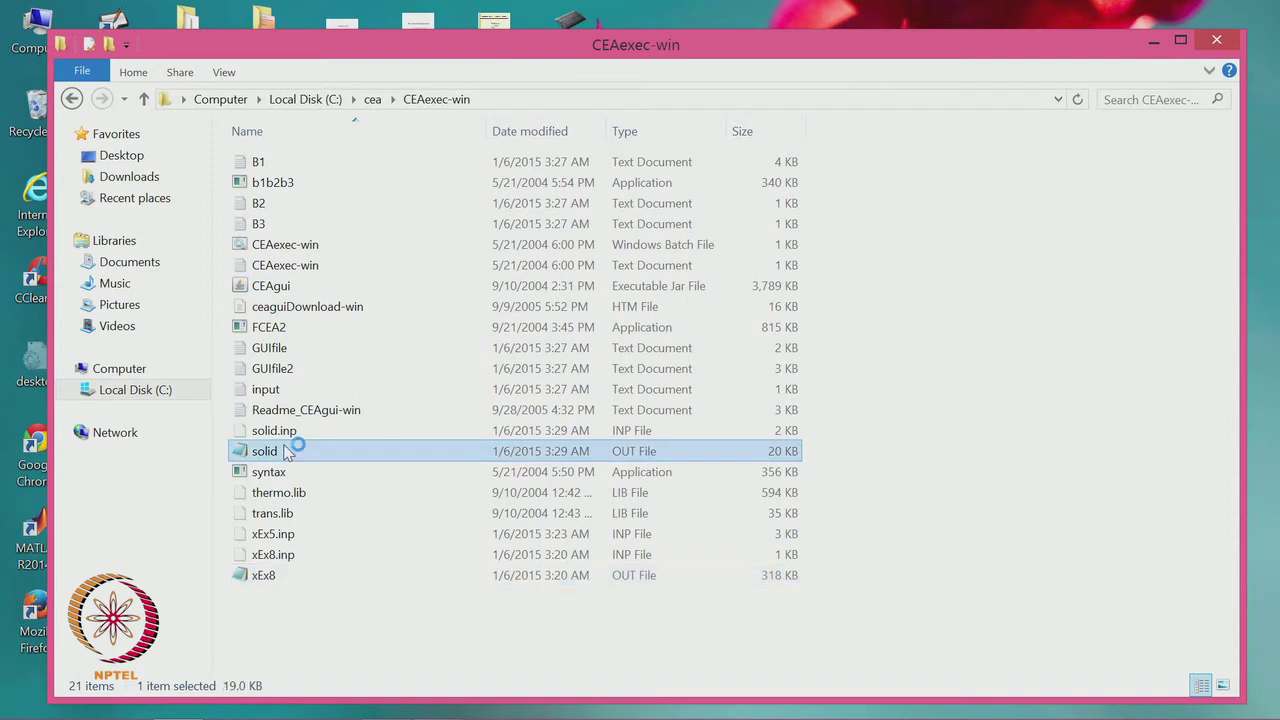
{"action": "left_click", "coordinate": [1164, 161]}
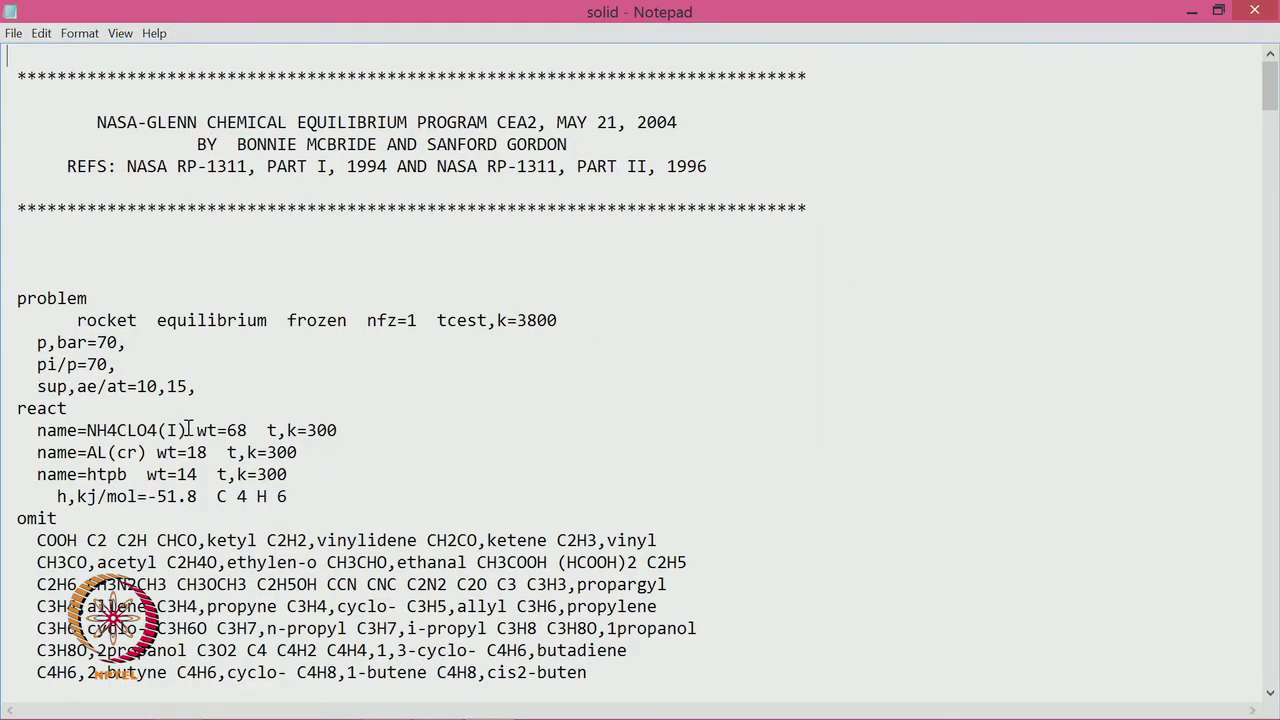
- Highlight the chamber pressure, supersonic area ratios and reactant lines in the echoed input of the solid output, then clear the selection
{"action": "scroll", "coordinate": [187, 430], "scroll_direction": "down", "scroll_amount": 3}
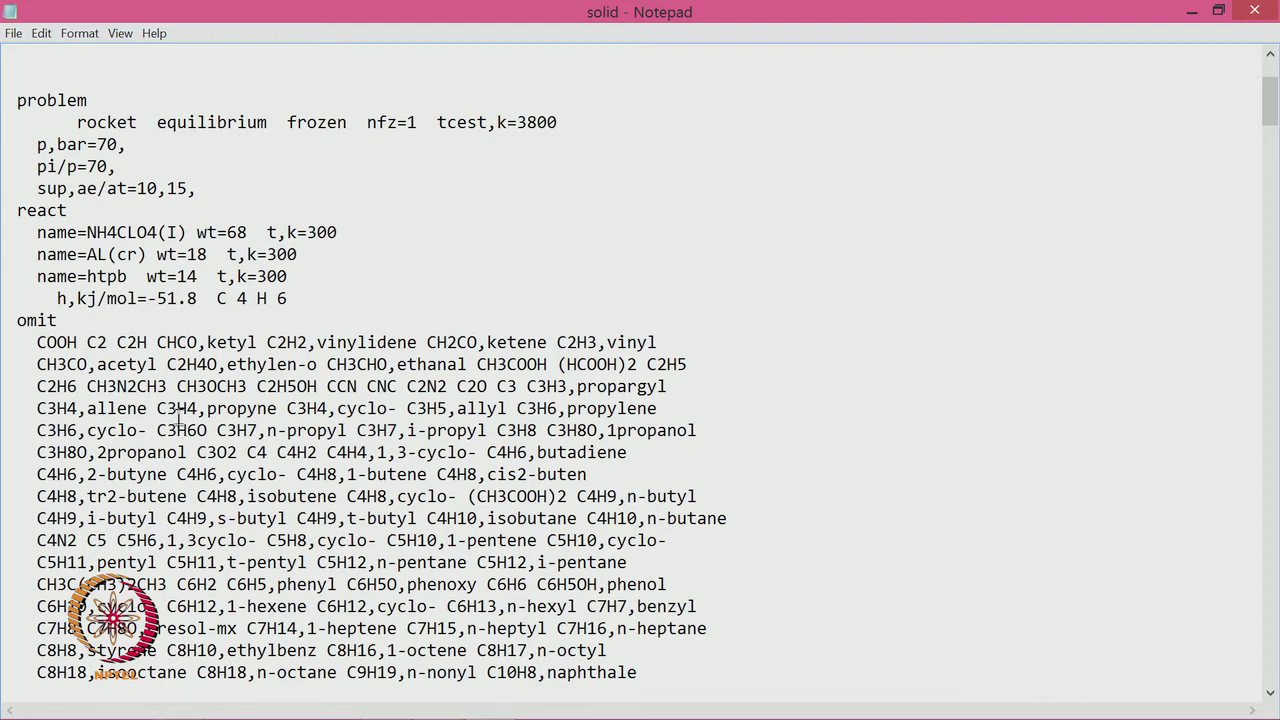
{"action": "left_click_drag", "start_coordinate": [100, 144], "coordinate": [122, 145]}
{"action": "left_click", "coordinate": [130, 197]}
{"action": "left_click_drag", "start_coordinate": [130, 197], "coordinate": [190, 189]}
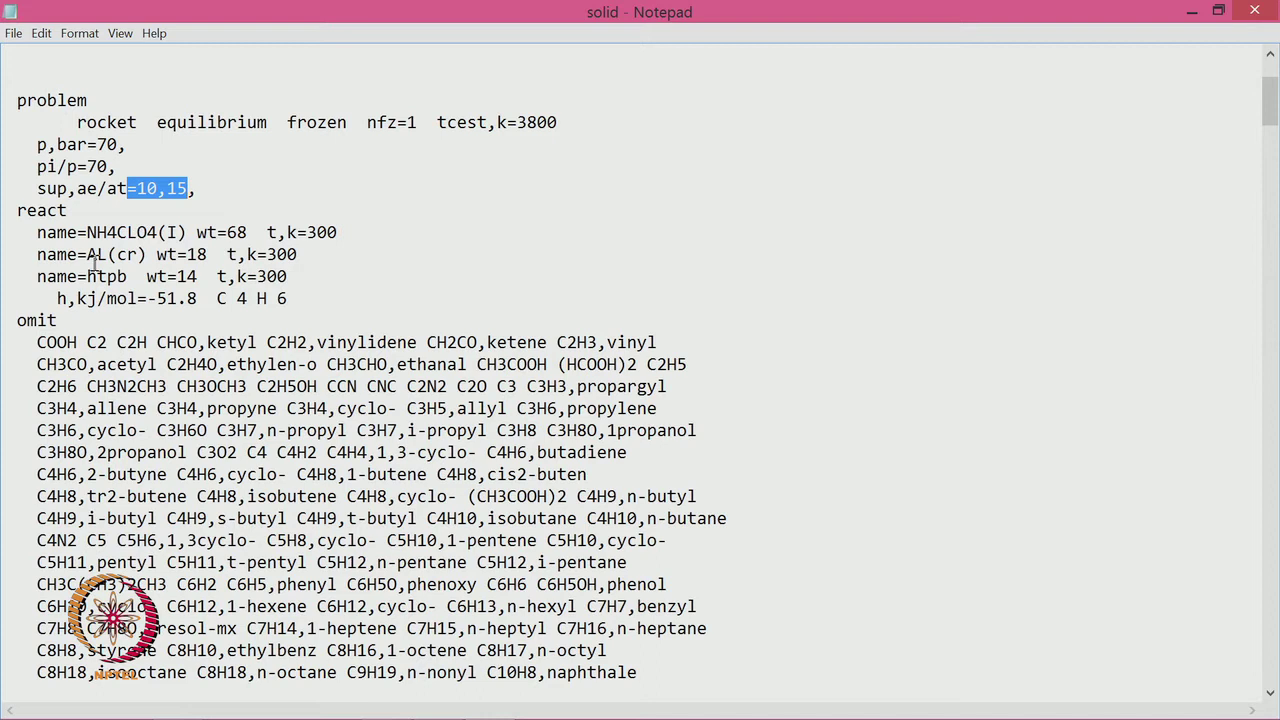
{"action": "left_click_drag", "start_coordinate": [97, 232], "coordinate": [287, 282]}
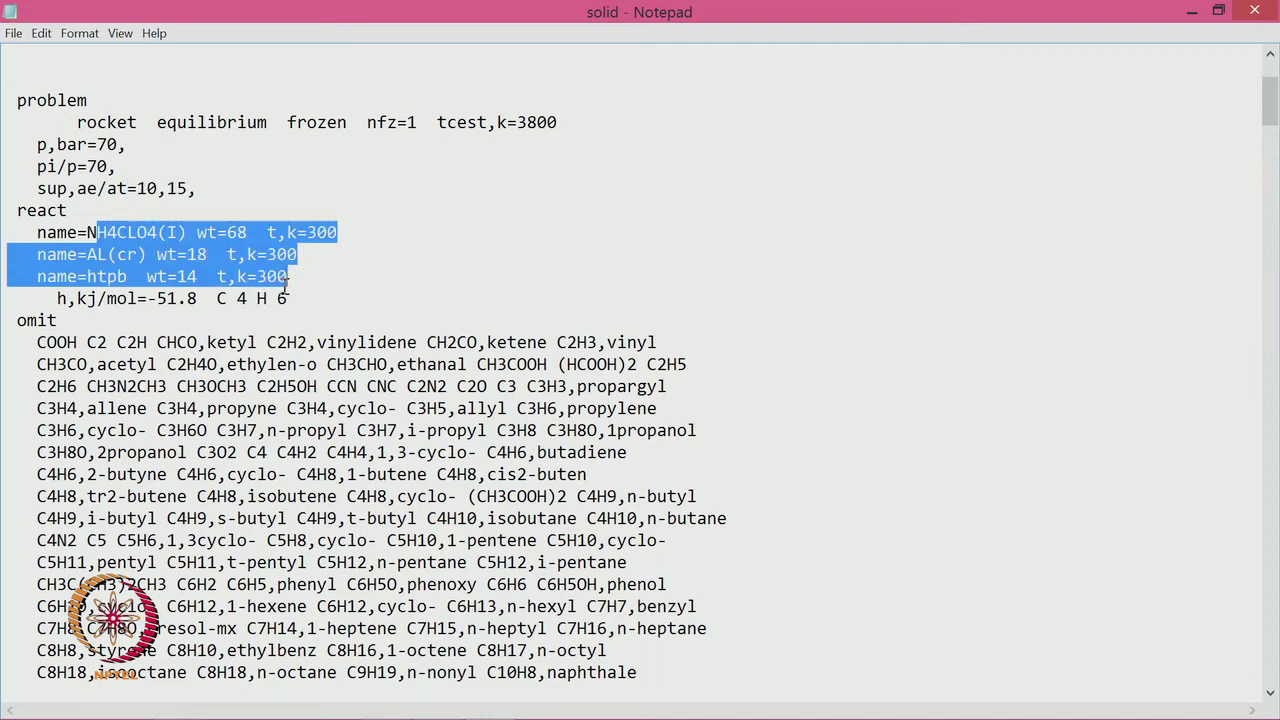
{"action": "left_click", "coordinate": [385, 293]}
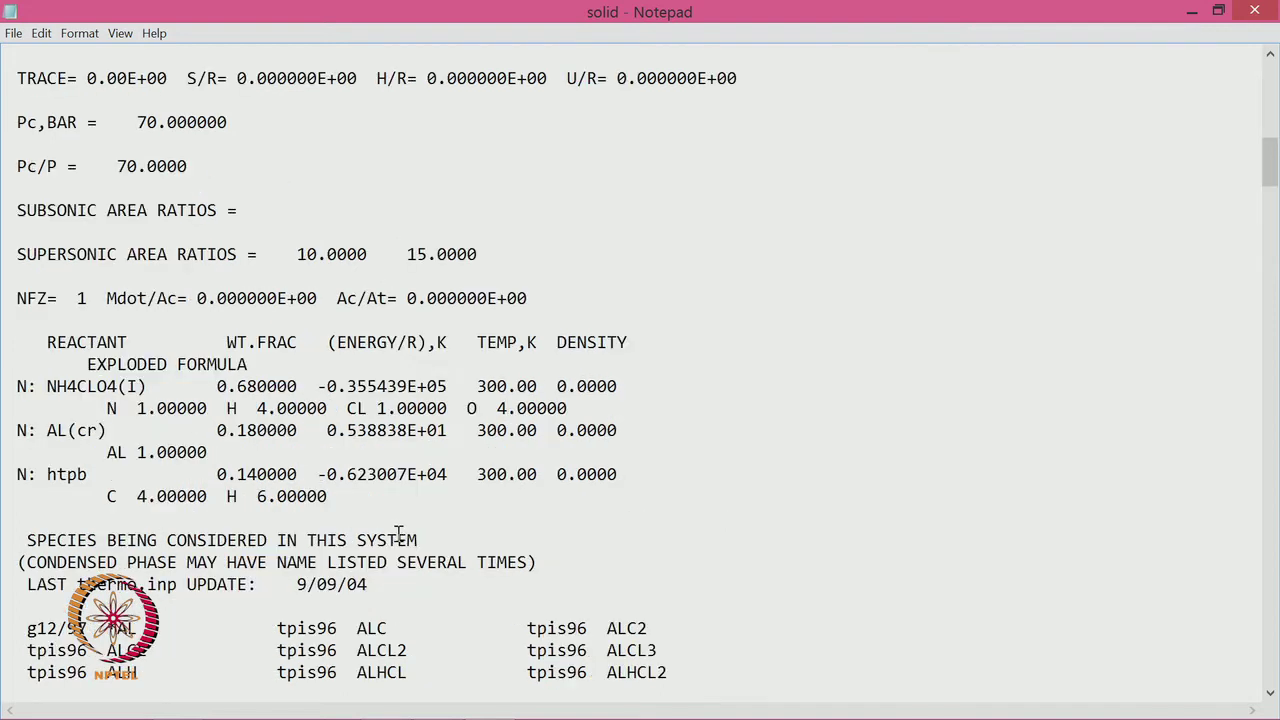
- Find the equilibrium rocket performance table in the solid output and examine its chamber, throat and exit properties
{"action": "scroll", "coordinate": [398, 533], "scroll_direction": "down", "scroll_amount": 7}
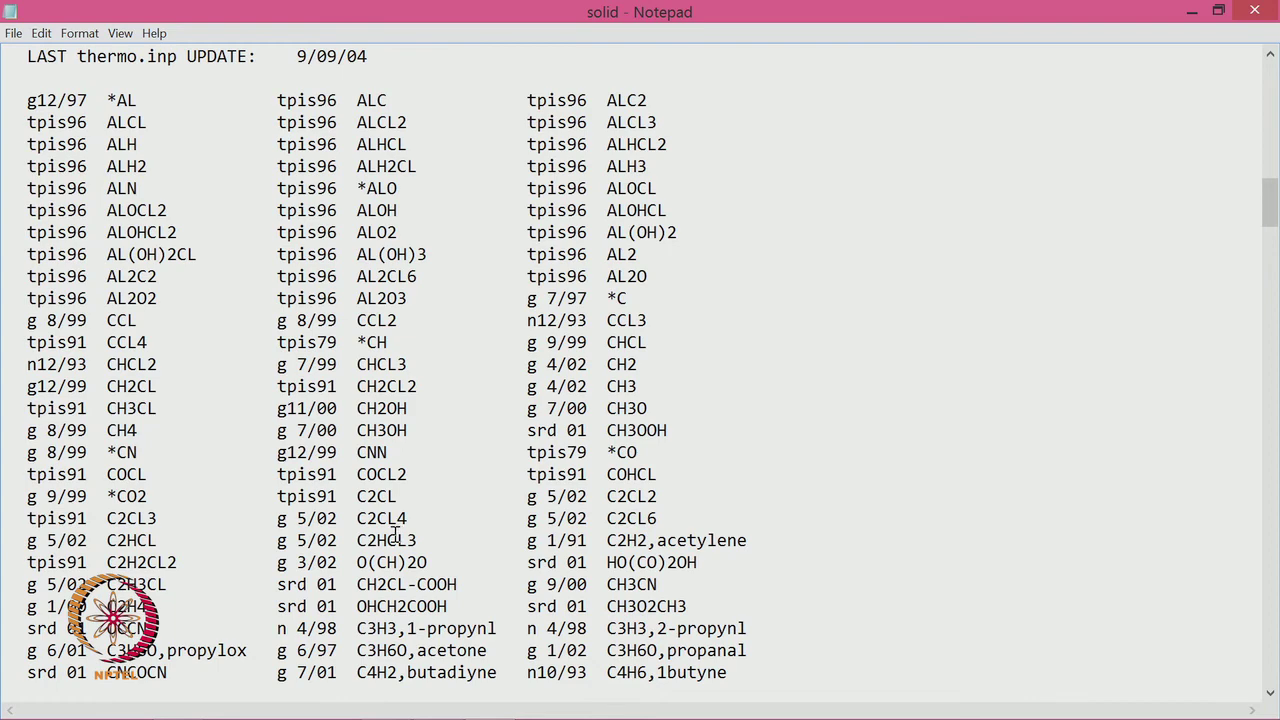
{"action": "scroll", "coordinate": [398, 533], "scroll_direction": "down", "scroll_amount": 20}
{"action": "scroll", "coordinate": [394, 538], "scroll_direction": "down", "scroll_amount": 8}
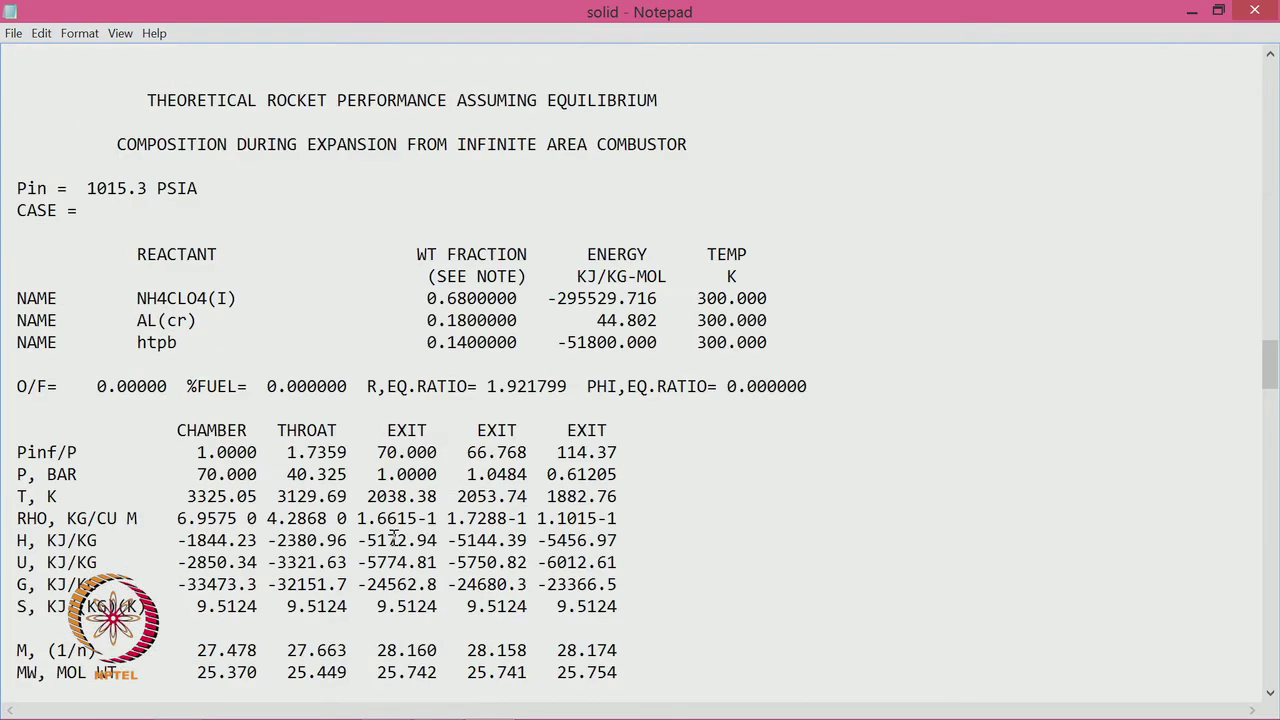
{"action": "scroll", "coordinate": [395, 538], "scroll_direction": "down", "scroll_amount": 2}
{"action": "scroll", "coordinate": [393, 538], "scroll_direction": "down", "scroll_amount": 2}
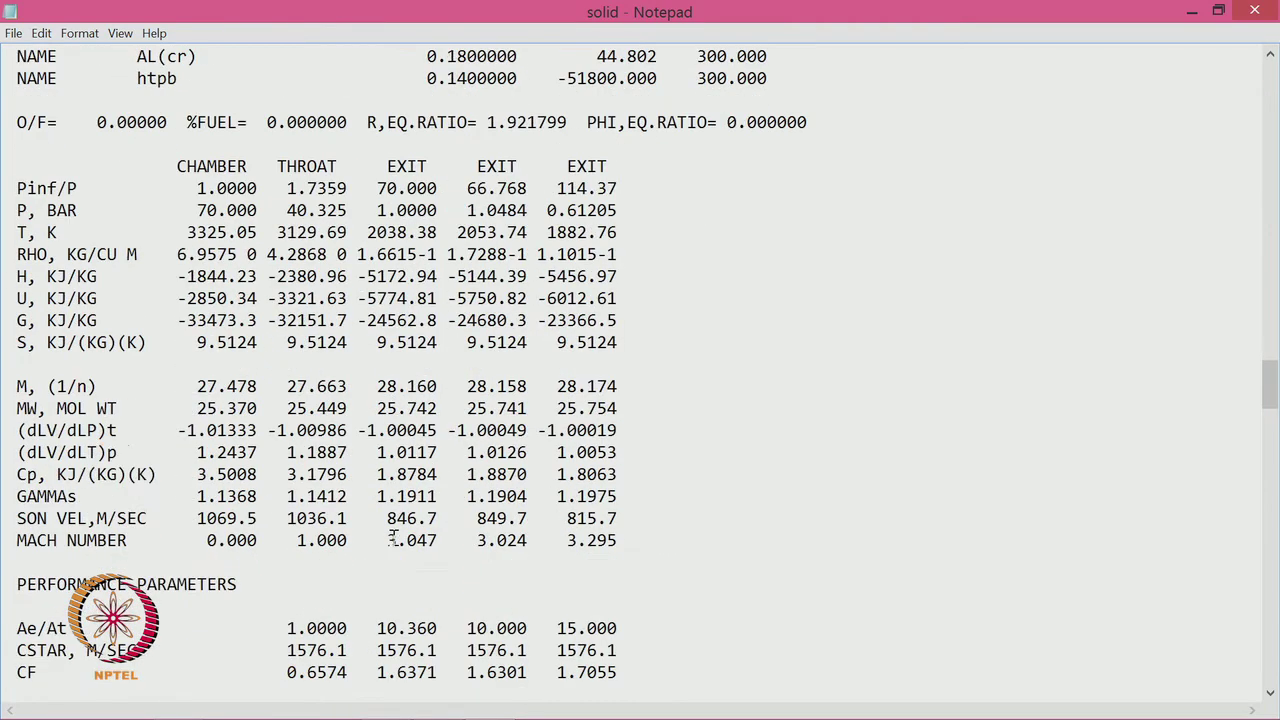
{"action": "scroll", "coordinate": [390, 530], "scroll_direction": "down", "scroll_amount": 2}
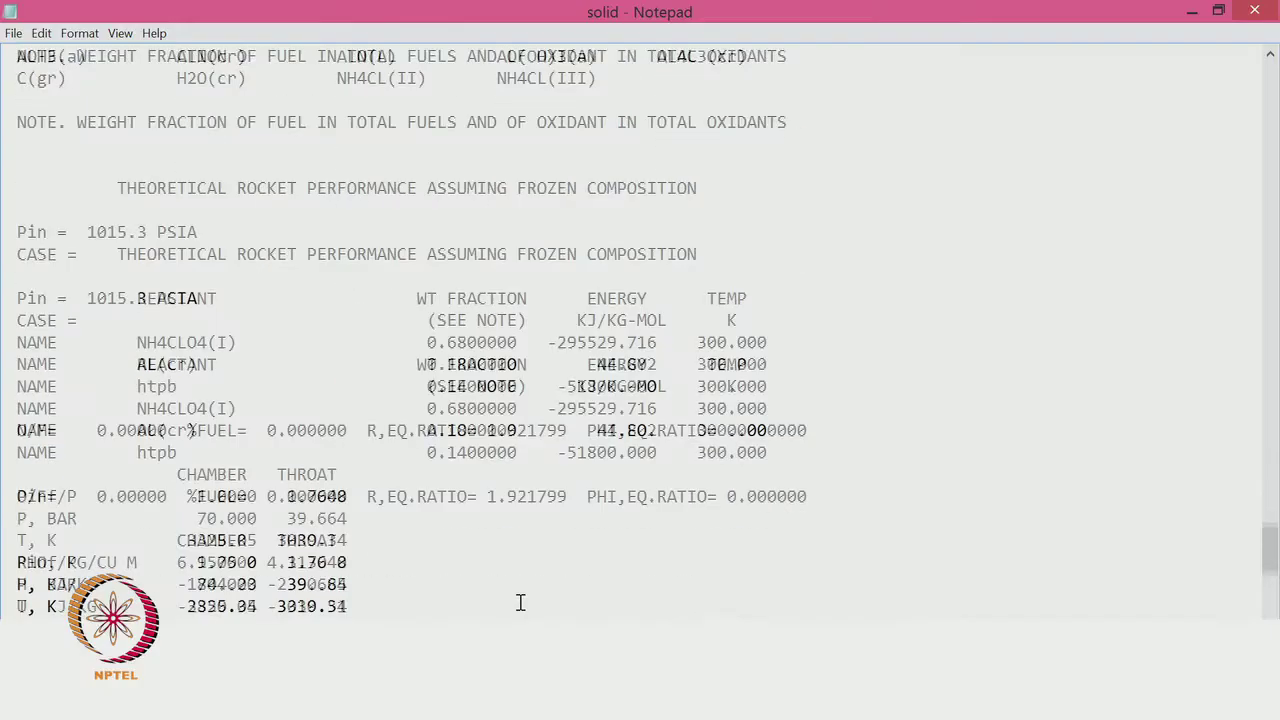
- Examine the chamber and throat properties and performance parameters in the frozen-composition table of the solid output
{"action": "scroll", "coordinate": [520, 603], "scroll_direction": "down", "scroll_amount": 7}
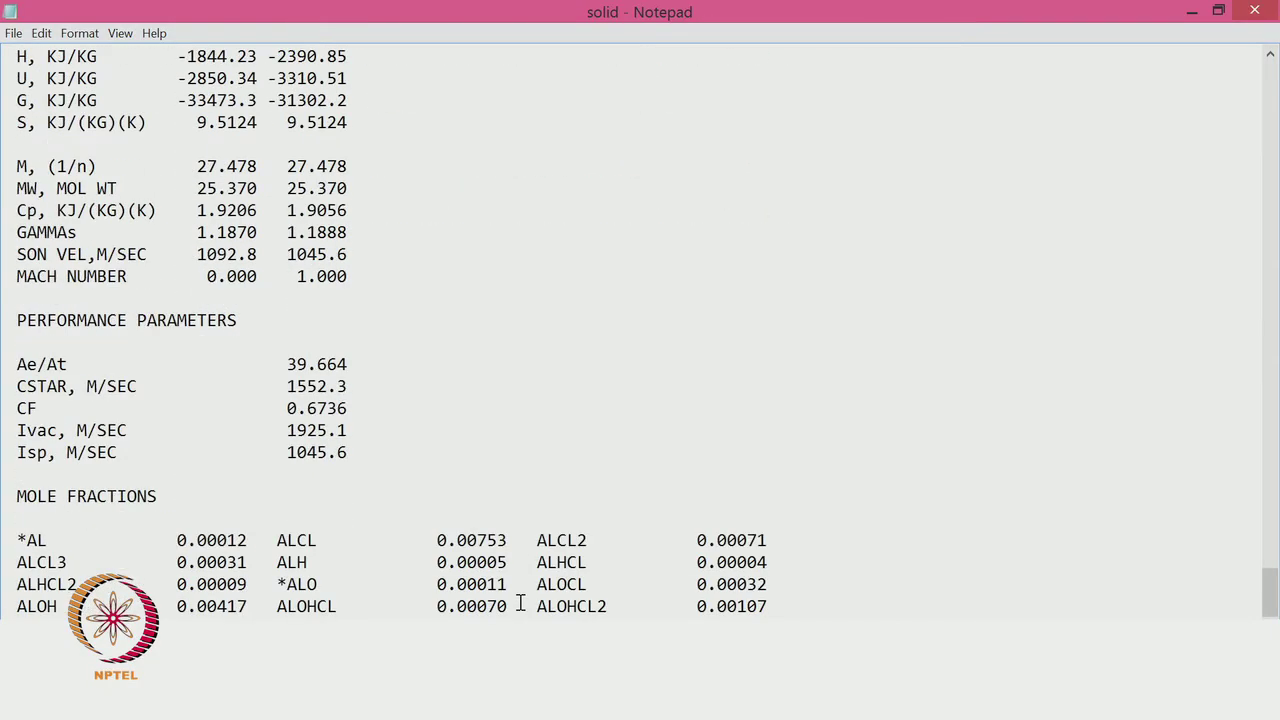
{"action": "scroll", "coordinate": [520, 603], "scroll_direction": "up", "scroll_amount": 3}
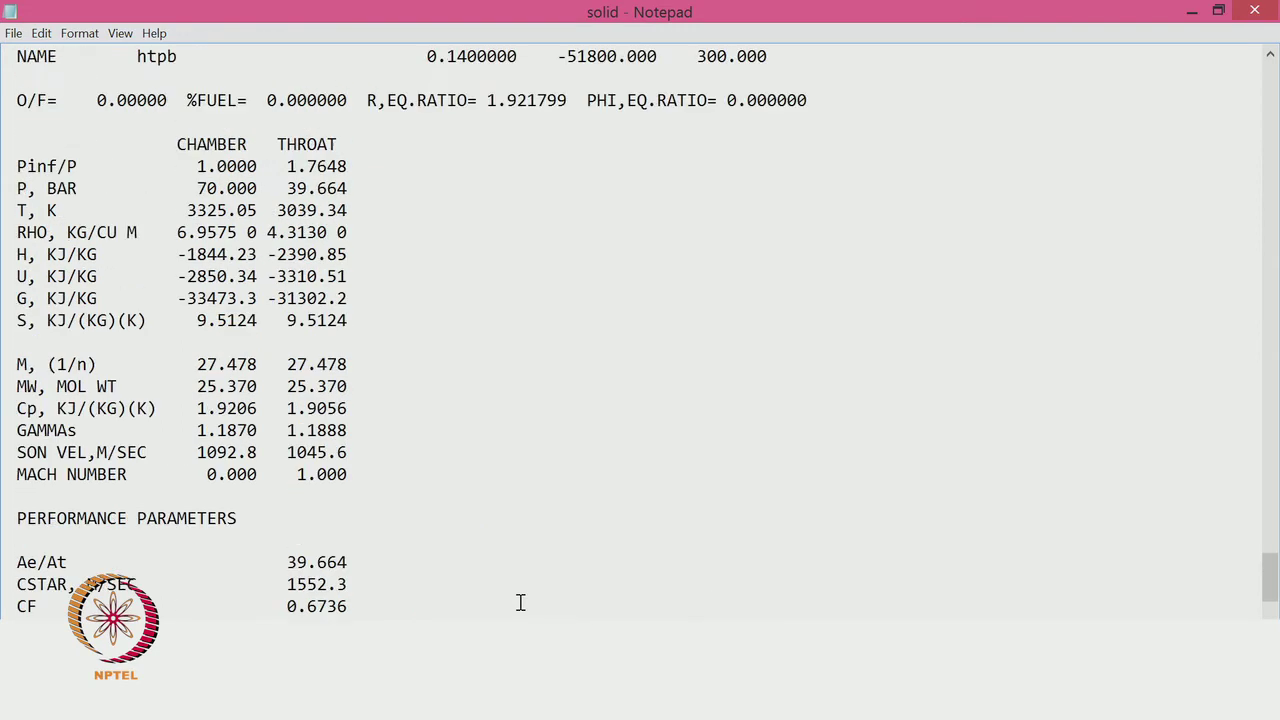
{"action": "scroll", "coordinate": [520, 603], "scroll_direction": "up", "scroll_amount": 1}
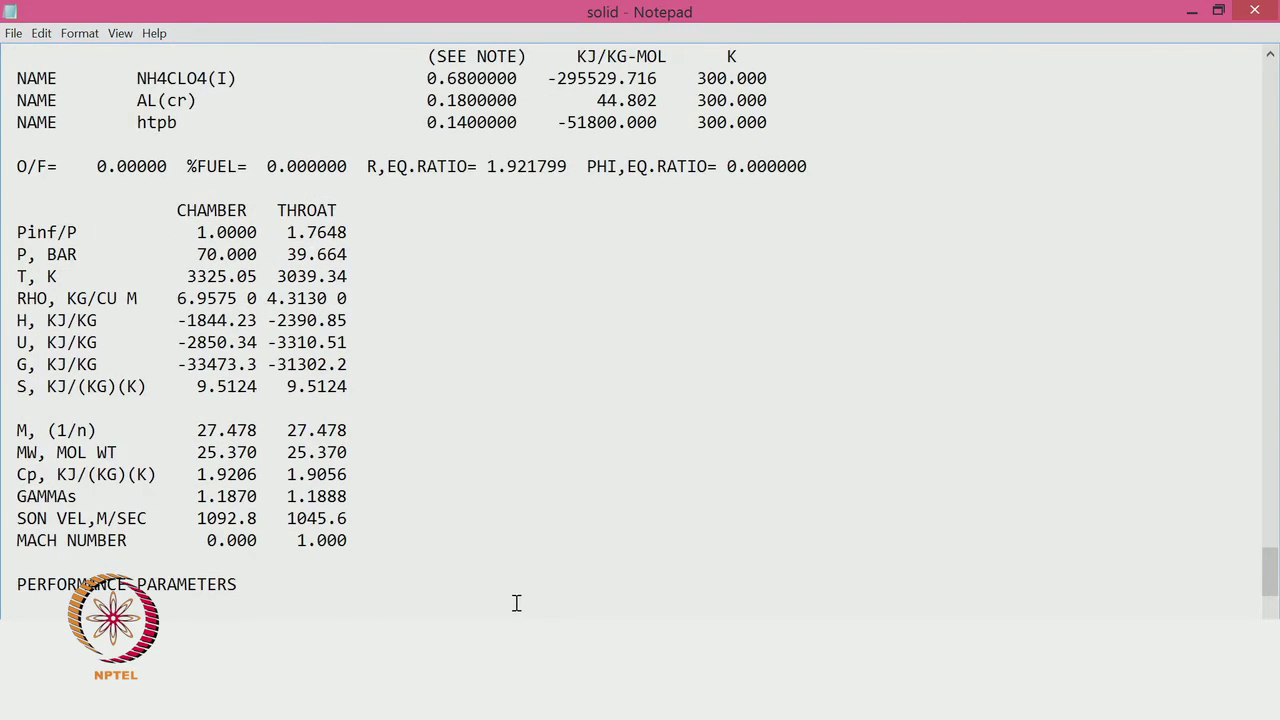
- Find the equilibrium mole fractions and highlight the AL2O3(a) and AL2O3(L) values, then clear the selection
{"action": "scroll", "coordinate": [500, 590], "scroll_direction": "up", "scroll_amount": 4}
{"action": "scroll", "coordinate": [493, 578], "scroll_direction": "up", "scroll_amount": 11}
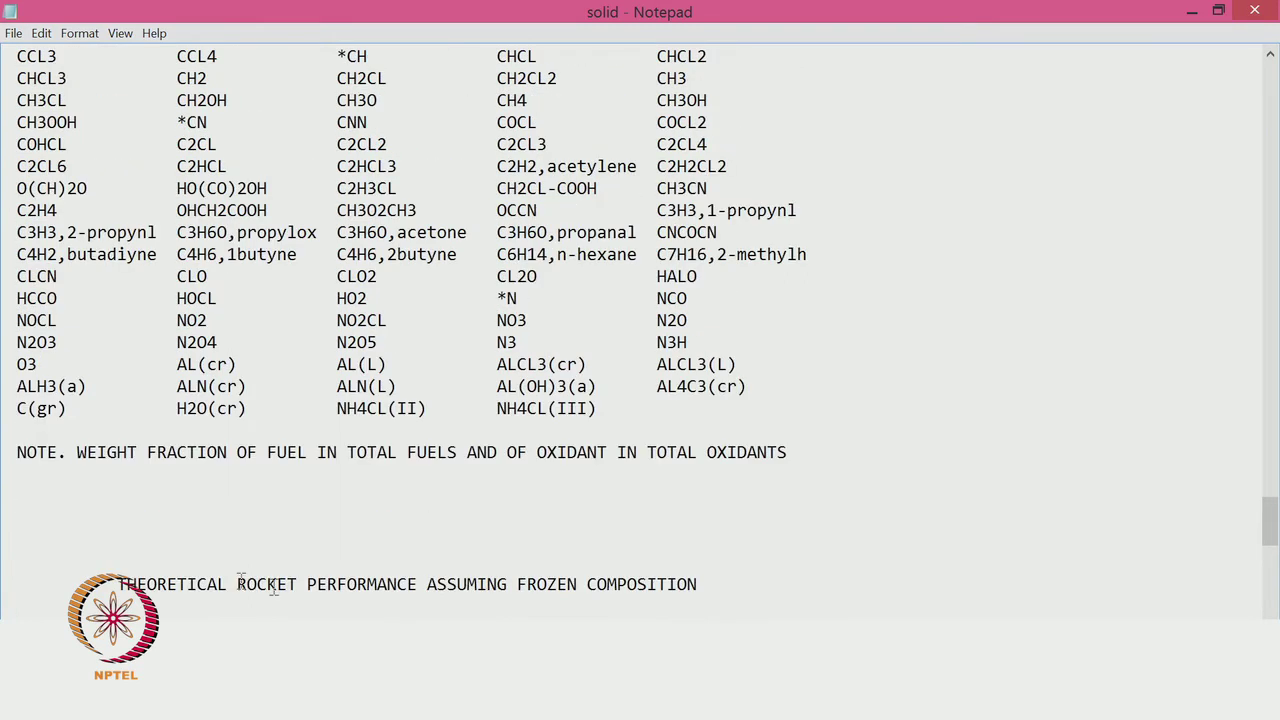
{"action": "left_click_drag", "start_coordinate": [191, 344], "coordinate": [513, 380]}
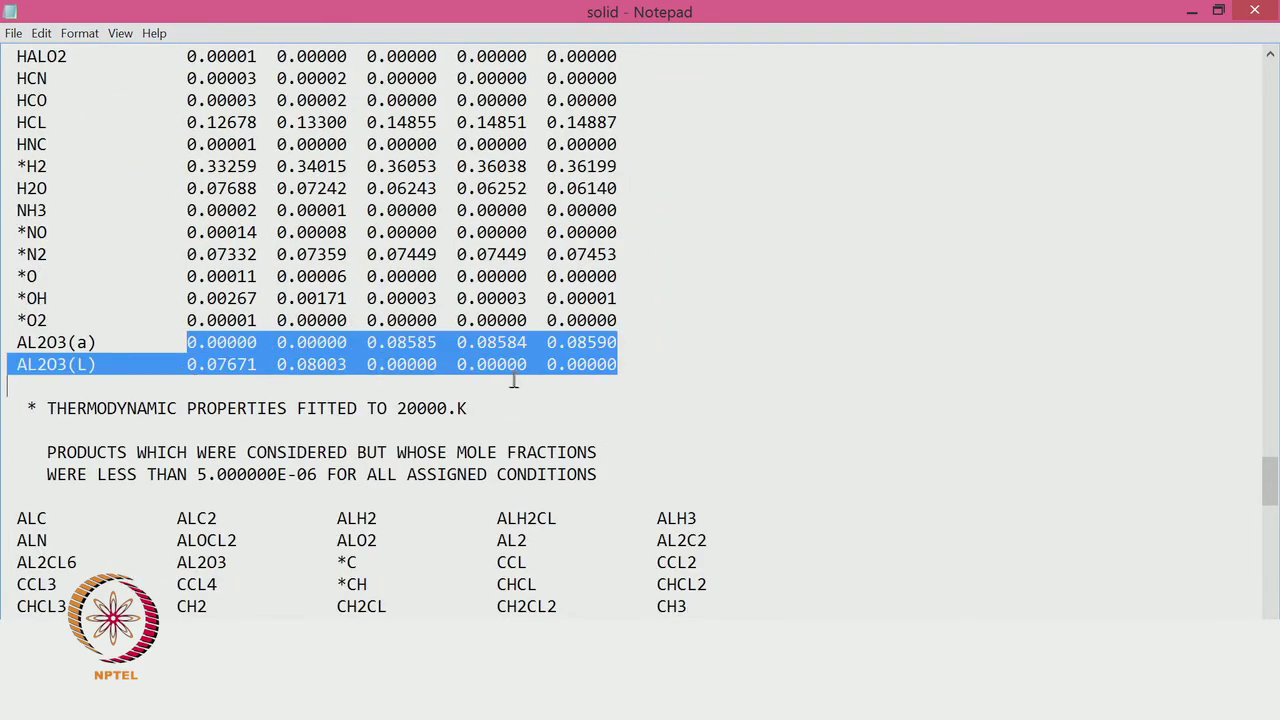
{"action": "left_click", "coordinate": [522, 406]}
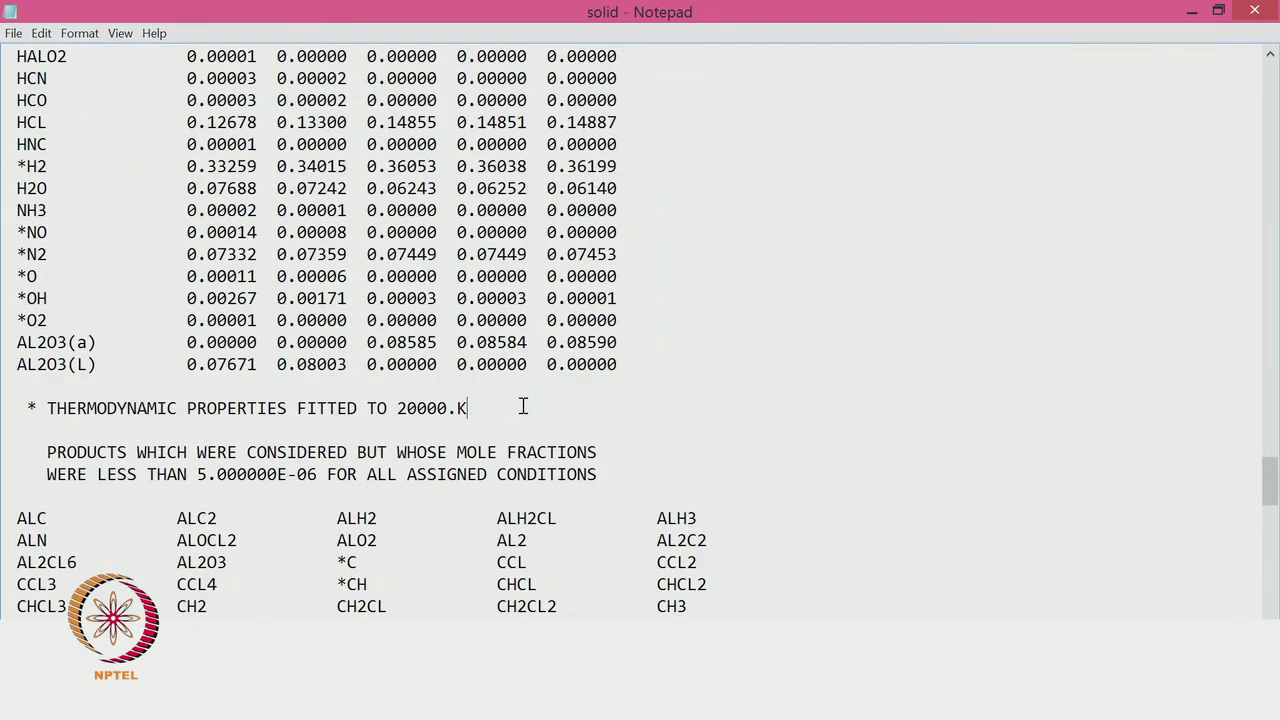
- Examine the 70 bar equilibrium performance table of the solid output and highlight the throat and exit temperatures, then clear the selection
{"action": "scroll", "coordinate": [522, 406], "scroll_direction": "up", "scroll_amount": 14}
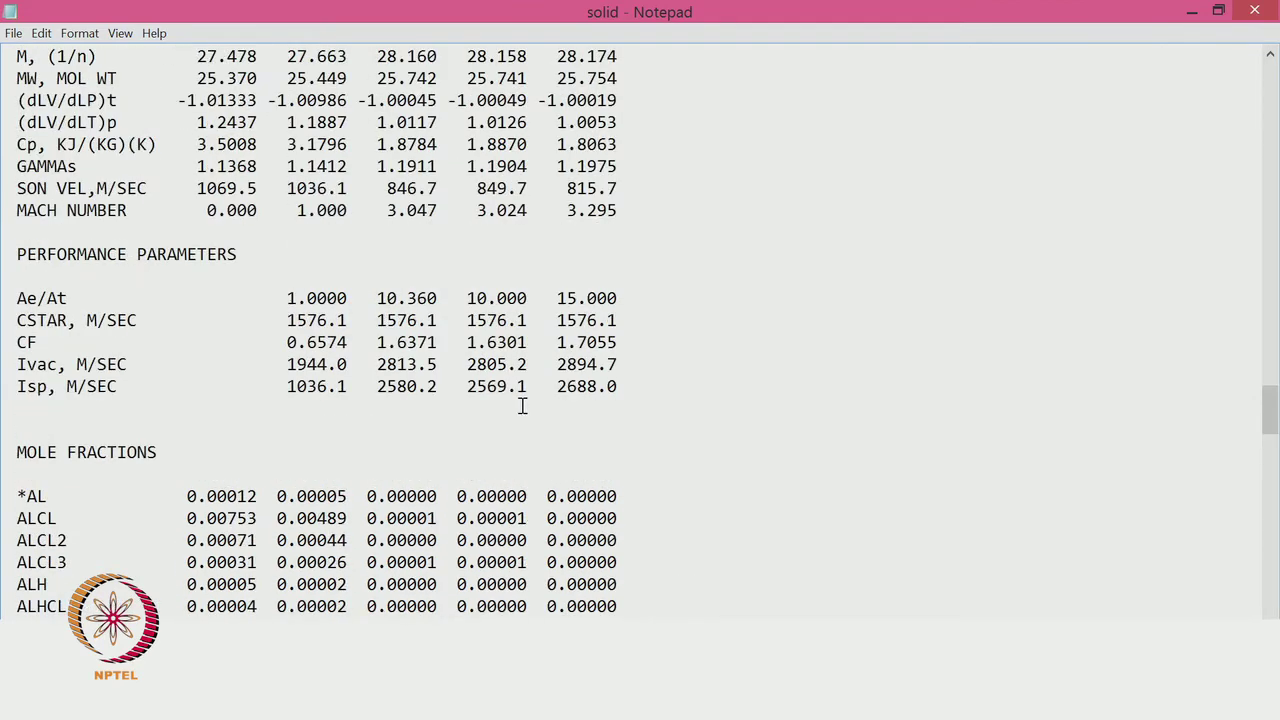
{"action": "scroll", "coordinate": [522, 406], "scroll_direction": "up", "scroll_amount": 7}
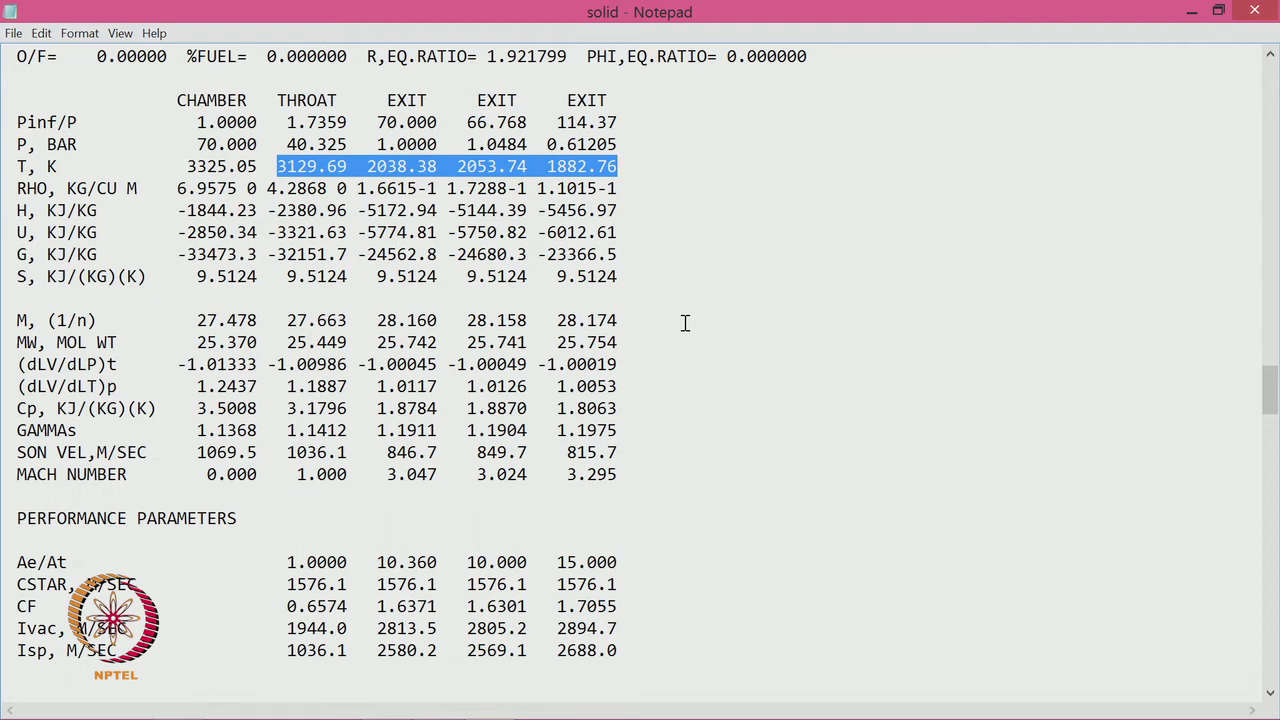
{"action": "left_click", "coordinate": [685, 322]}
{"action": "scroll", "coordinate": [686, 322], "scroll_direction": "down", "scroll_amount": 20}
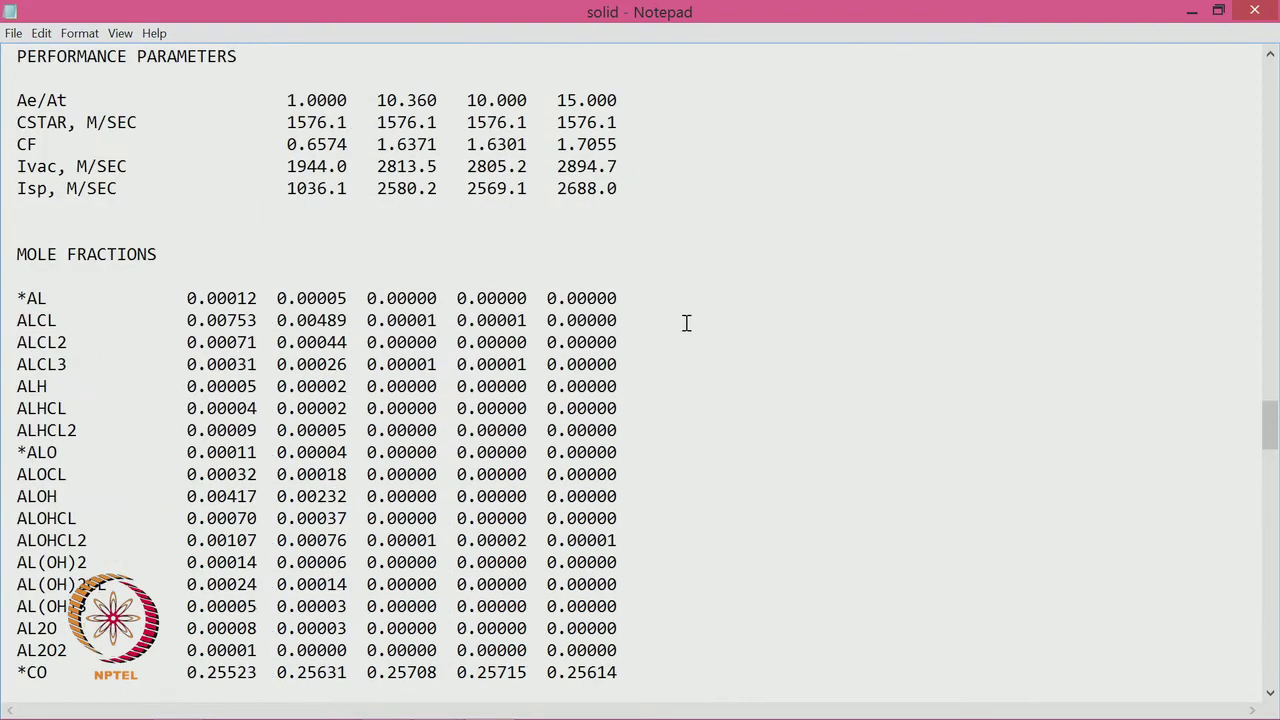
- Review the 70 bar frozen-composition table and its mole fractions, then return to the equilibrium performance table
{"action": "scroll", "coordinate": [686, 322], "scroll_direction": "down", "scroll_amount": 8}
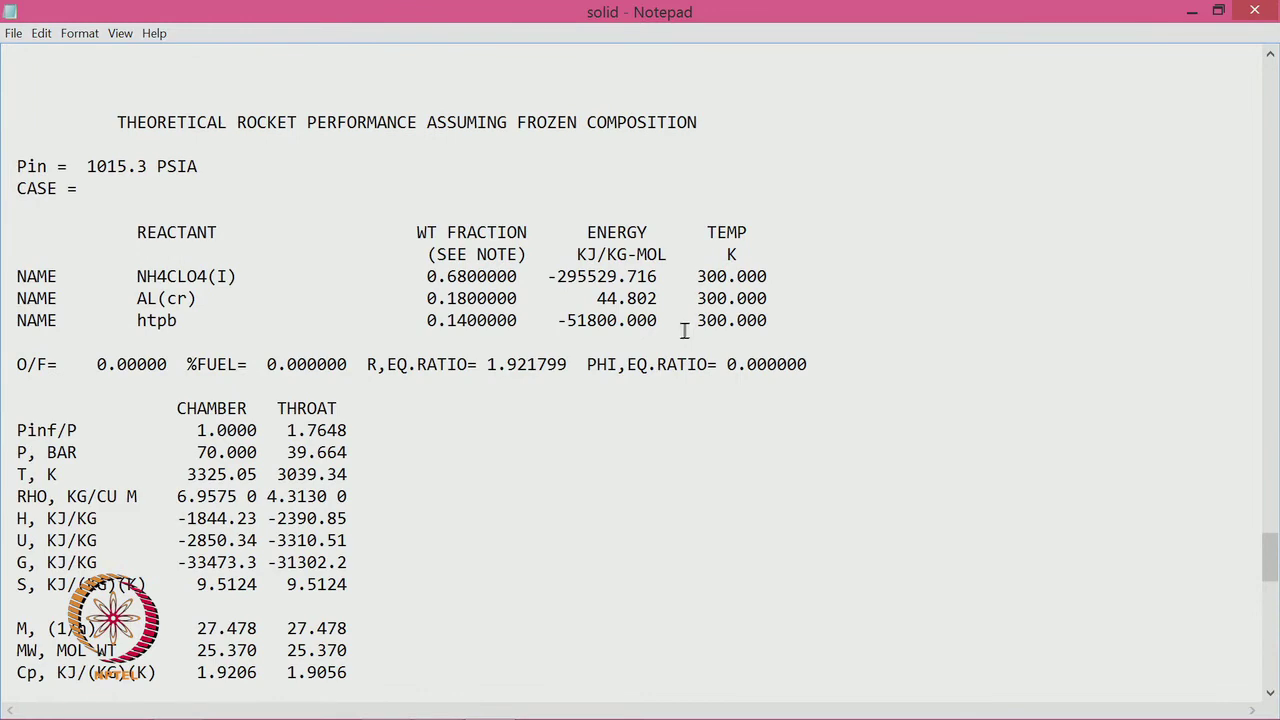
{"action": "scroll", "coordinate": [686, 330], "scroll_direction": "down", "scroll_amount": 3}
{"action": "scroll", "coordinate": [680, 337], "scroll_direction": "down", "scroll_amount": 6}
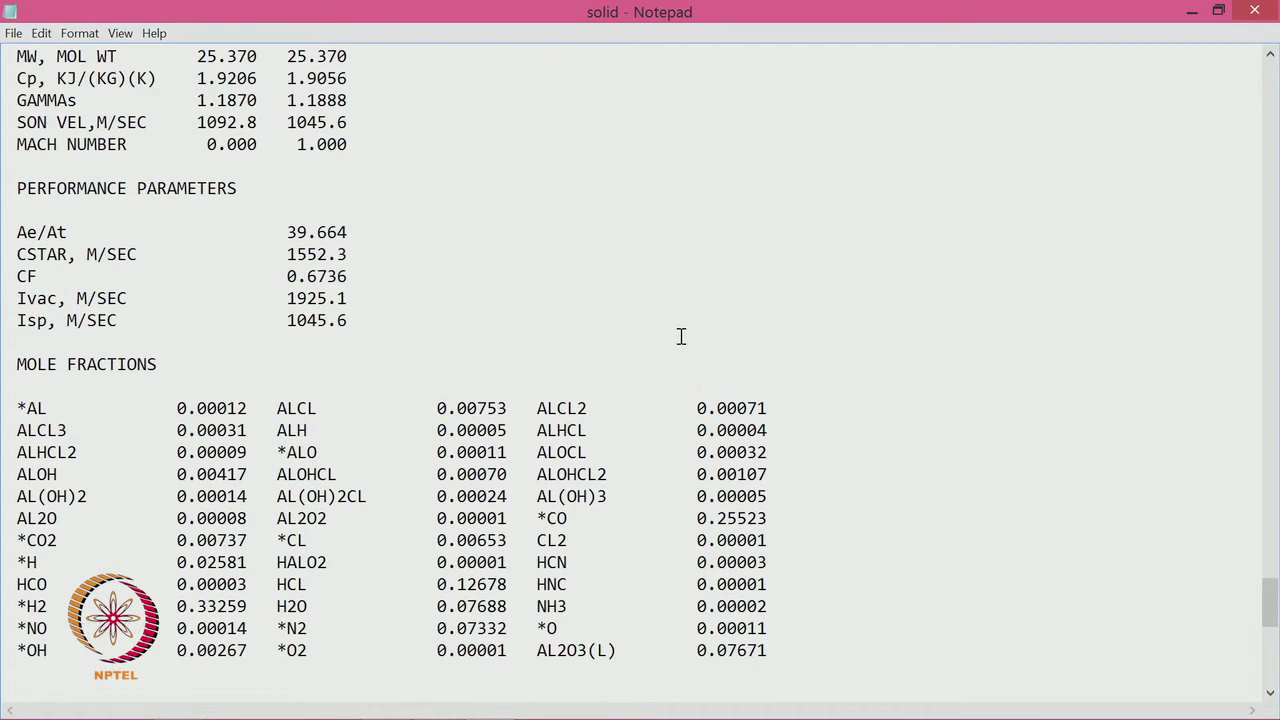
{"action": "scroll", "coordinate": [680, 337], "scroll_direction": "up", "scroll_amount": 10}
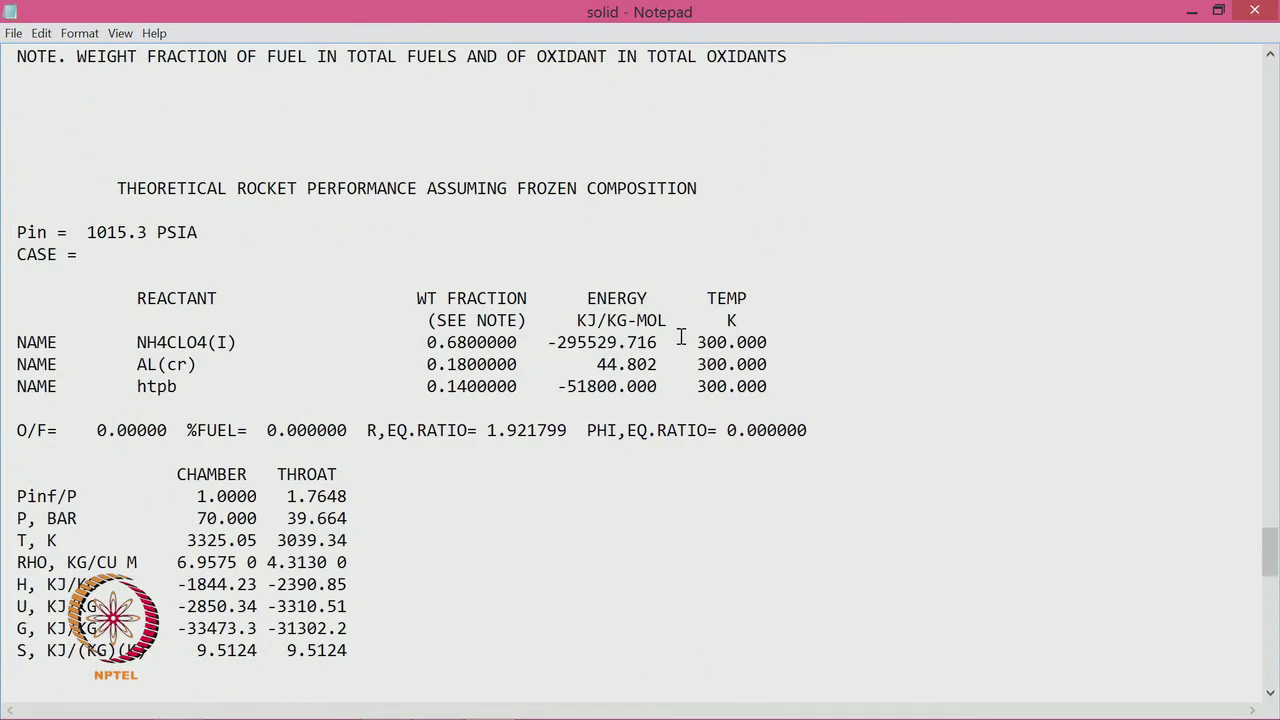
{"action": "scroll", "coordinate": [680, 337], "scroll_direction": "up", "scroll_amount": 20}
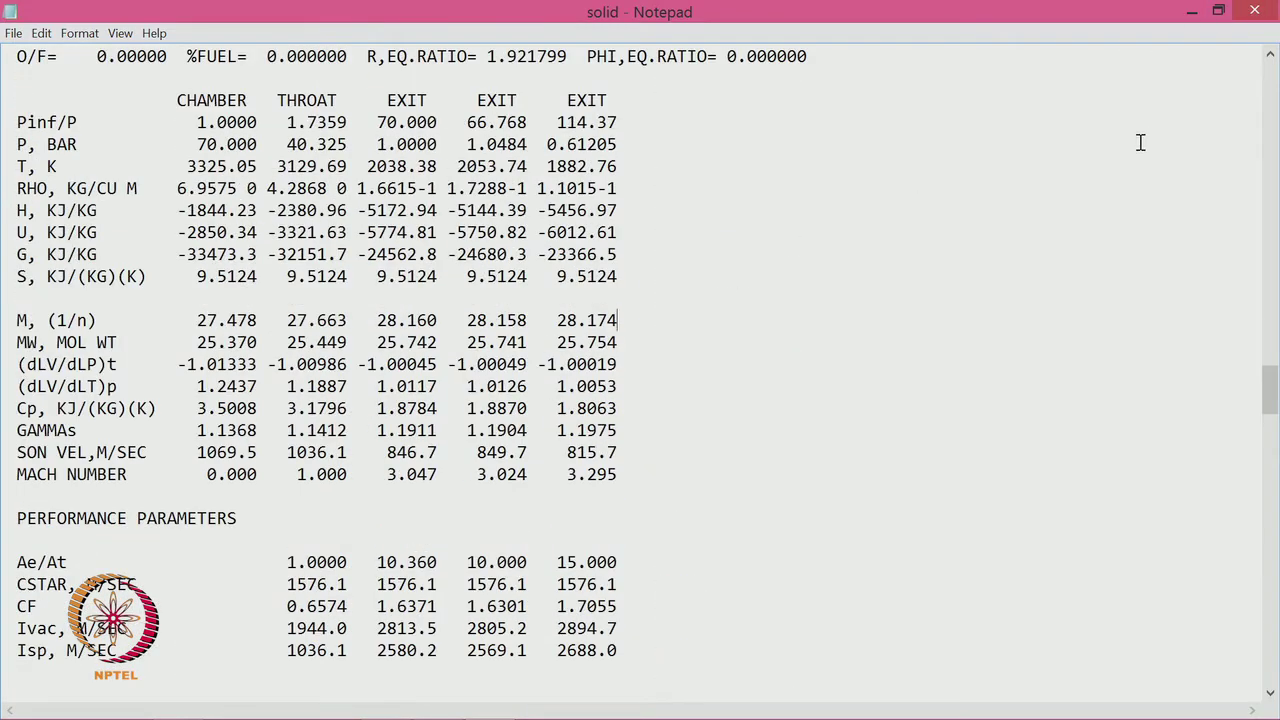
- Find the 6 bar equilibrium performance table and highlight its pressure row, then the exit pressure for area ratio 15
{"action": "scroll", "coordinate": [173, 229], "scroll_direction": "down", "scroll_amount": 15}
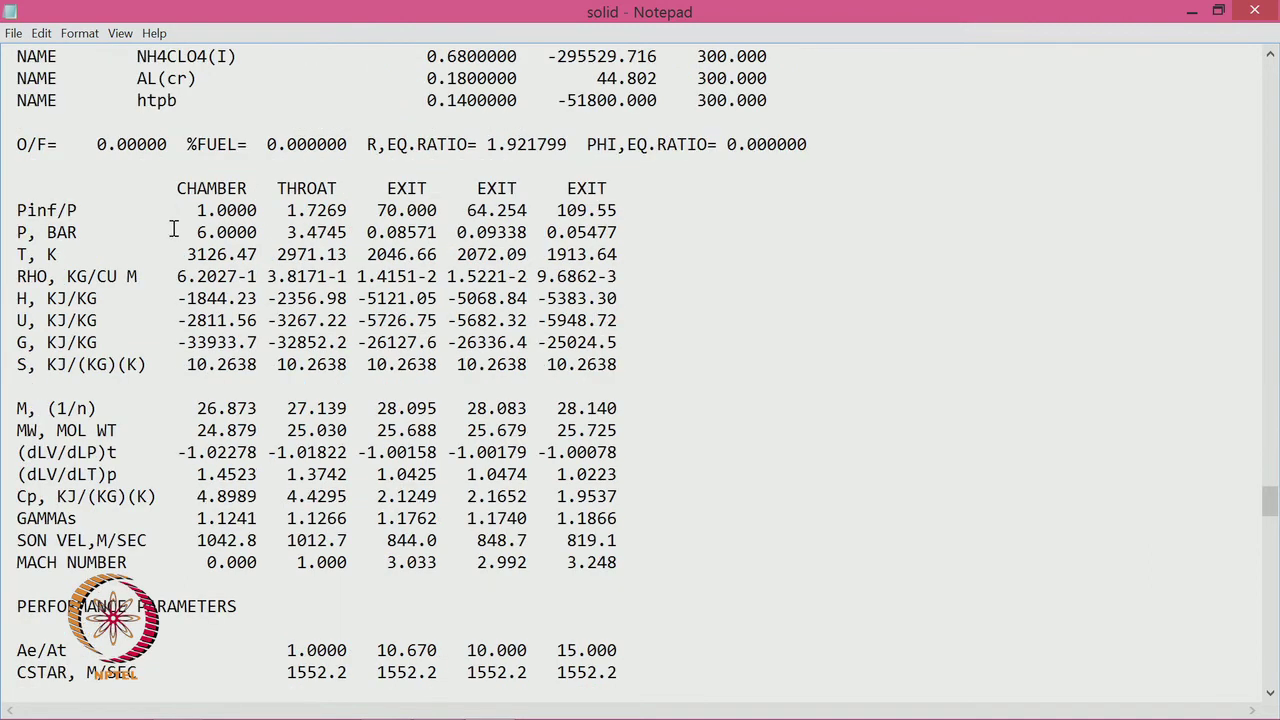
{"action": "scroll", "coordinate": [173, 229], "scroll_direction": "down", "scroll_amount": 3}
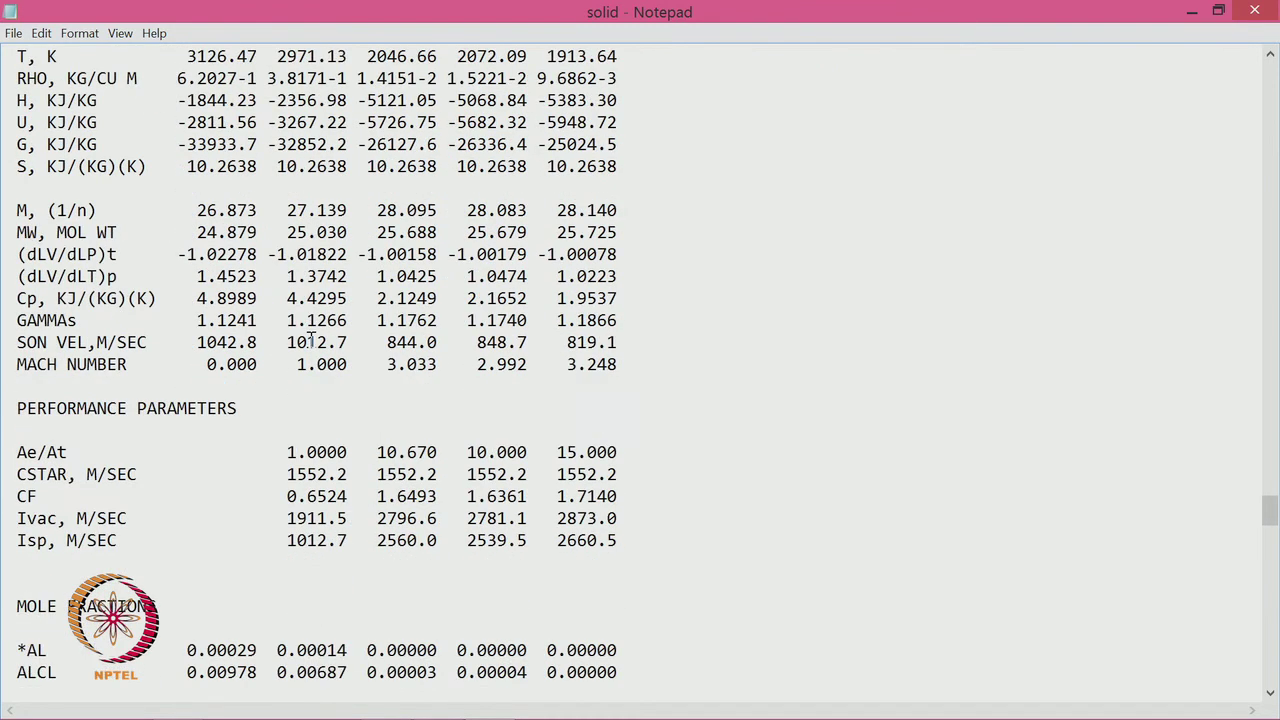
{"action": "scroll", "coordinate": [310, 338], "scroll_direction": "down", "scroll_amount": 1}
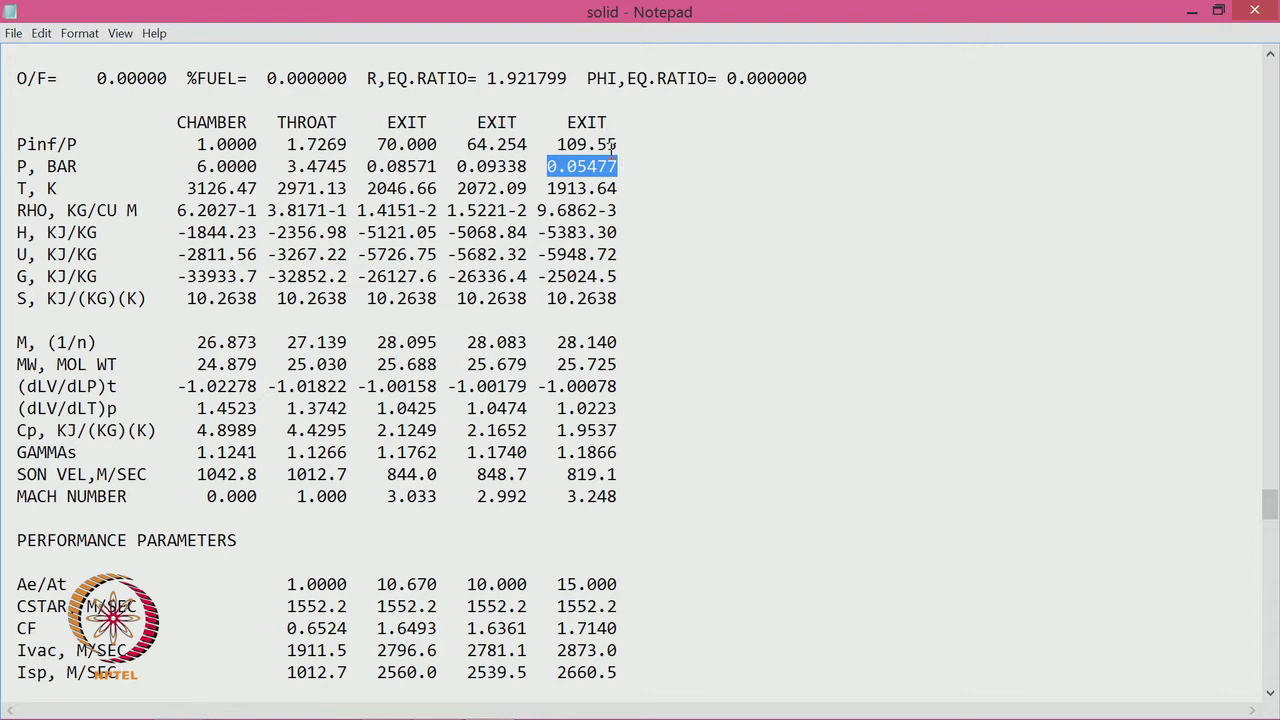
{"action": "left_click_drag", "start_coordinate": [6, 166], "coordinate": [651, 166]}
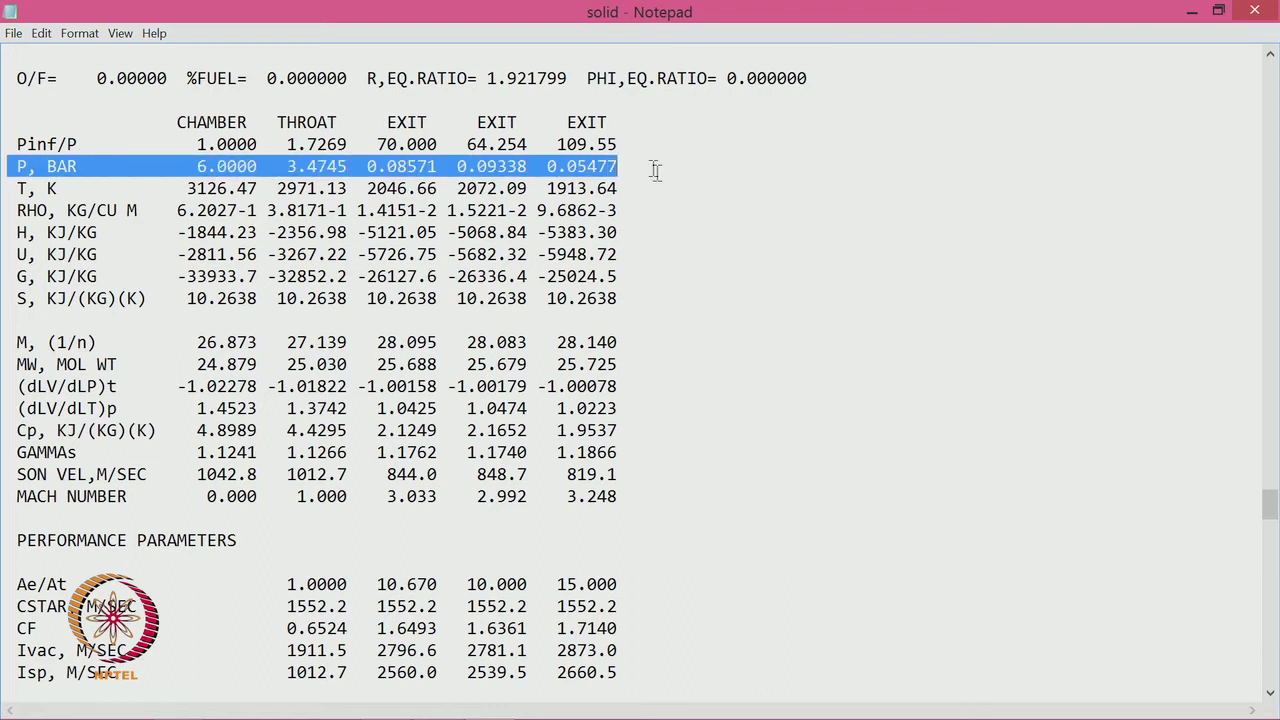
{"action": "left_click", "coordinate": [651, 166]}
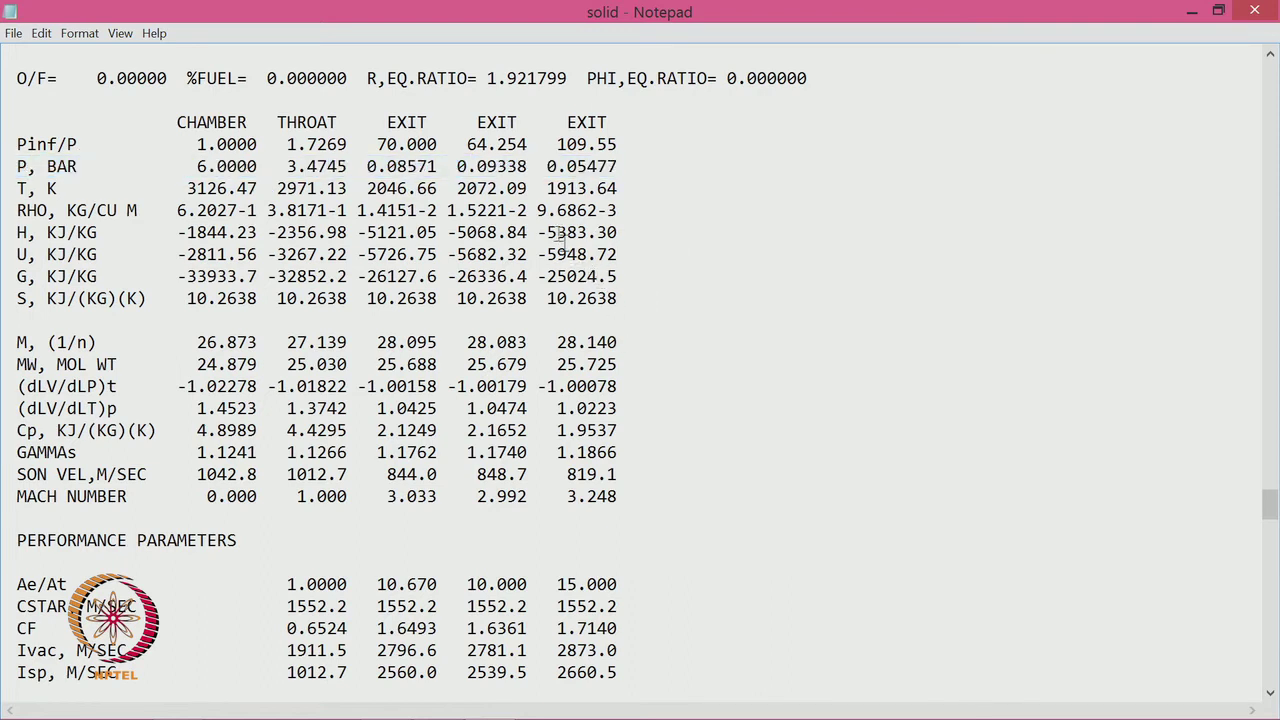
{"action": "left_click_drag", "start_coordinate": [573, 161], "coordinate": [623, 160]}
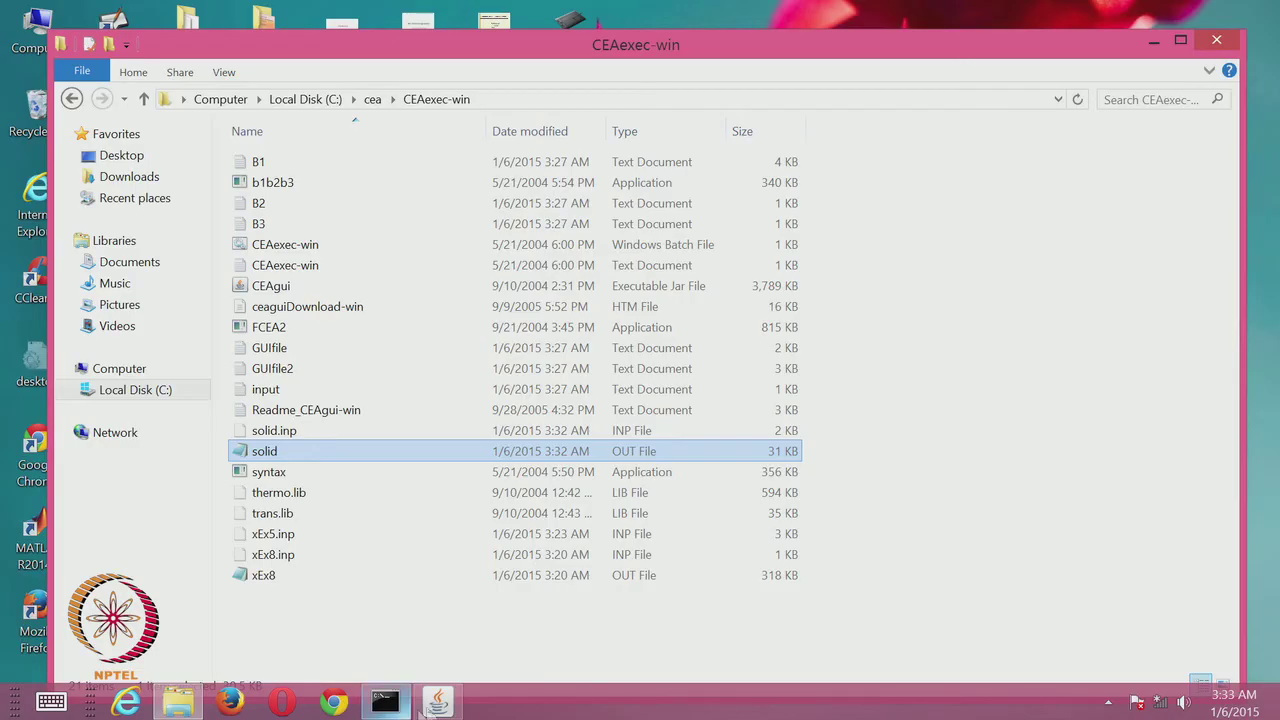
- Switch to the CEA program and set the reactant amounts to 0 for AL(cr) and 86 for NH4CLO4(I)
{"action": "left_click", "coordinate": [430, 704]}
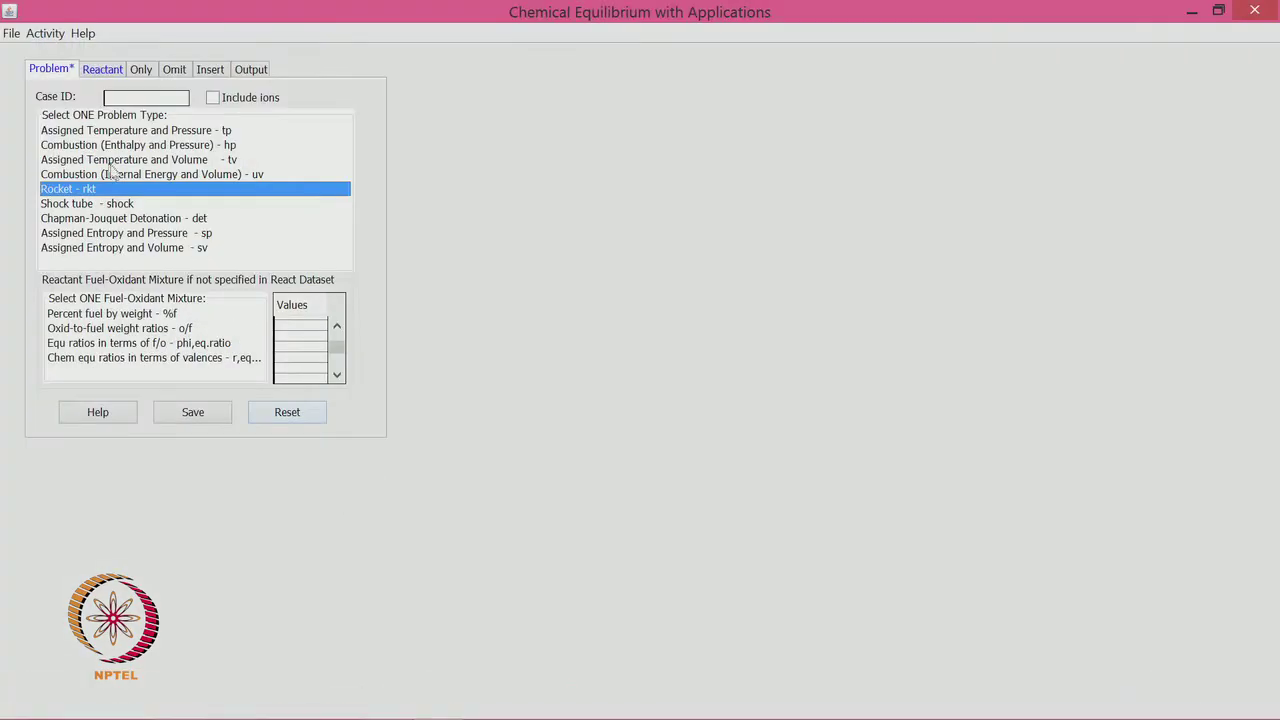
{"action": "left_click", "coordinate": [97, 70]}
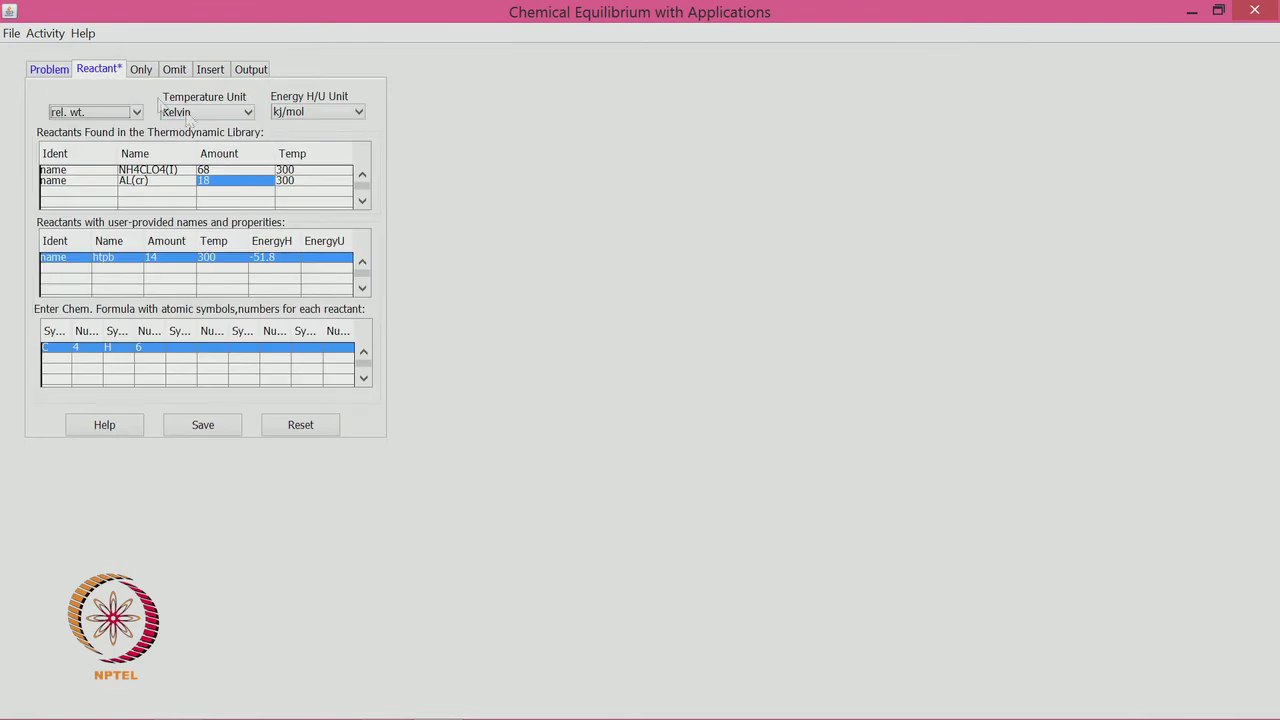
{"action": "left_click", "coordinate": [212, 186]}
{"action": "key", "text": "BackSpace"}
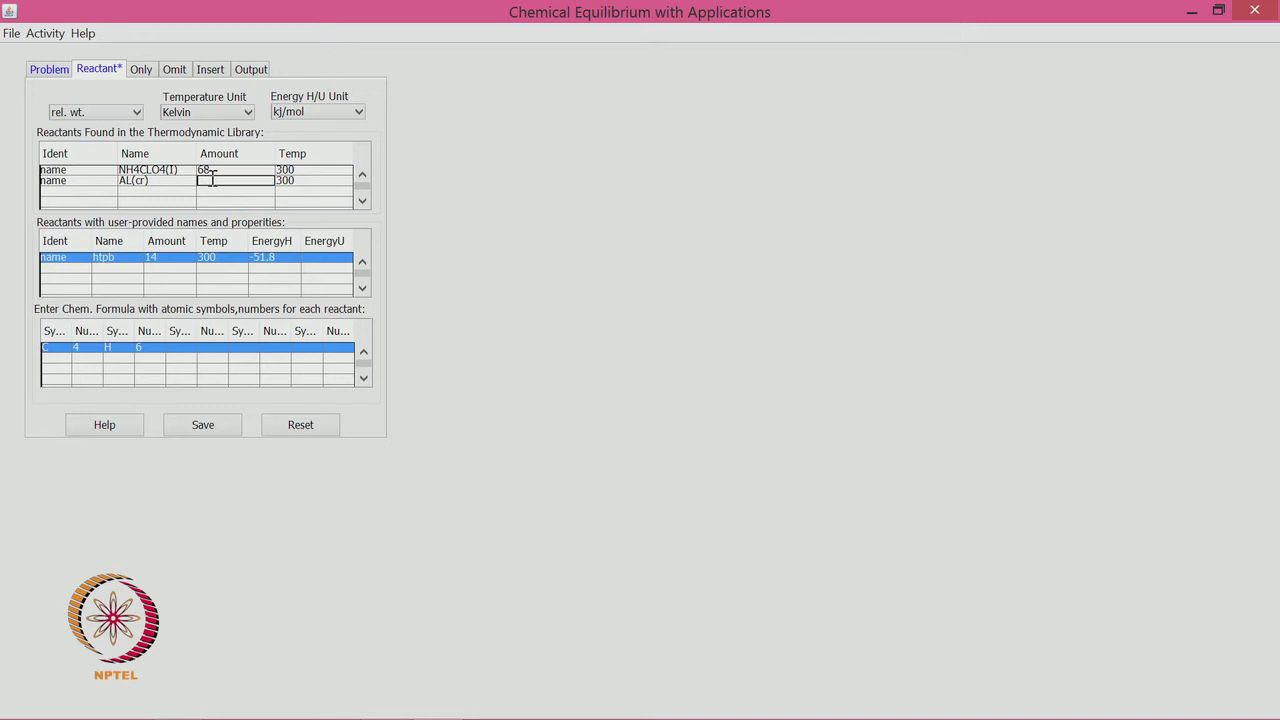
{"action": "type", "text": "0"}
{"action": "key", "text": "Return"}
{"action": "left_click", "coordinate": [224, 171]}
{"action": "type", "text": "686"}
{"action": "key", "text": "Return"}
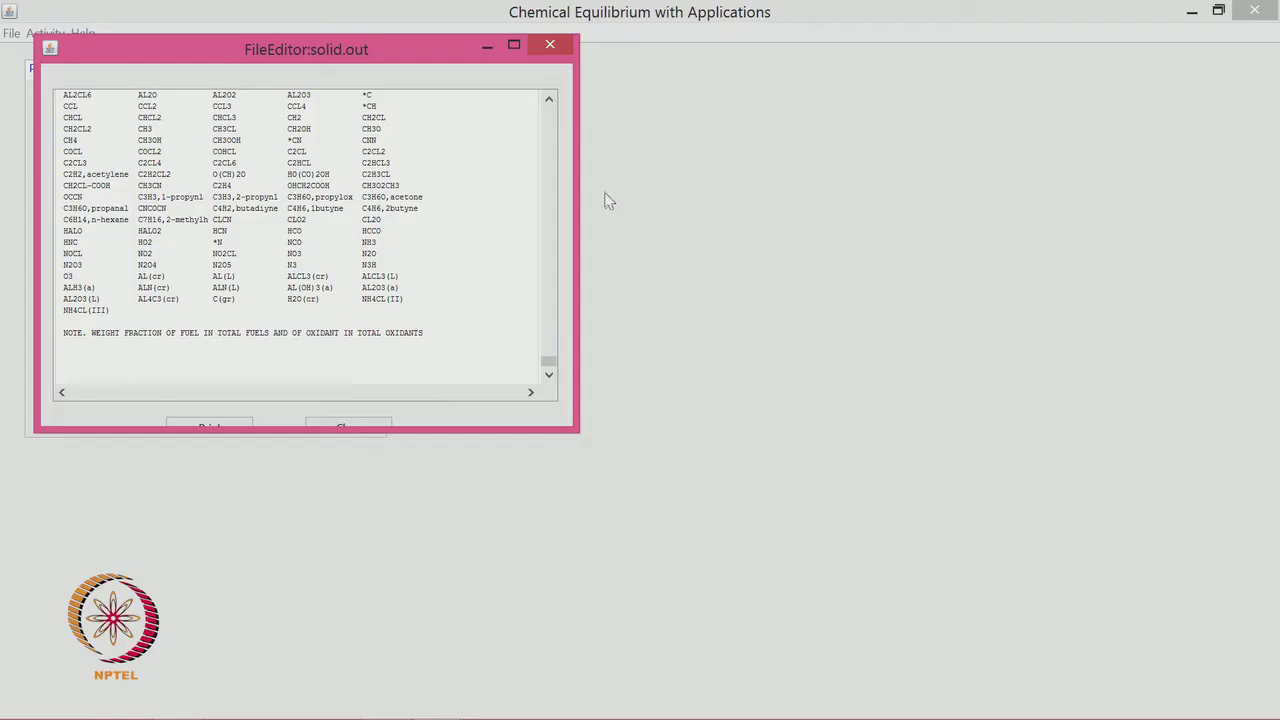
- Close the solid.out viewer, minimize CEA, and reopen the solid output file in a maximized Notepad window
{"action": "left_click", "coordinate": [549, 44]}
{"action": "left_click", "coordinate": [1192, 11]}
{"action": "double_click", "coordinate": [280, 450]}
{"action": "left_click", "coordinate": [1164, 161]}
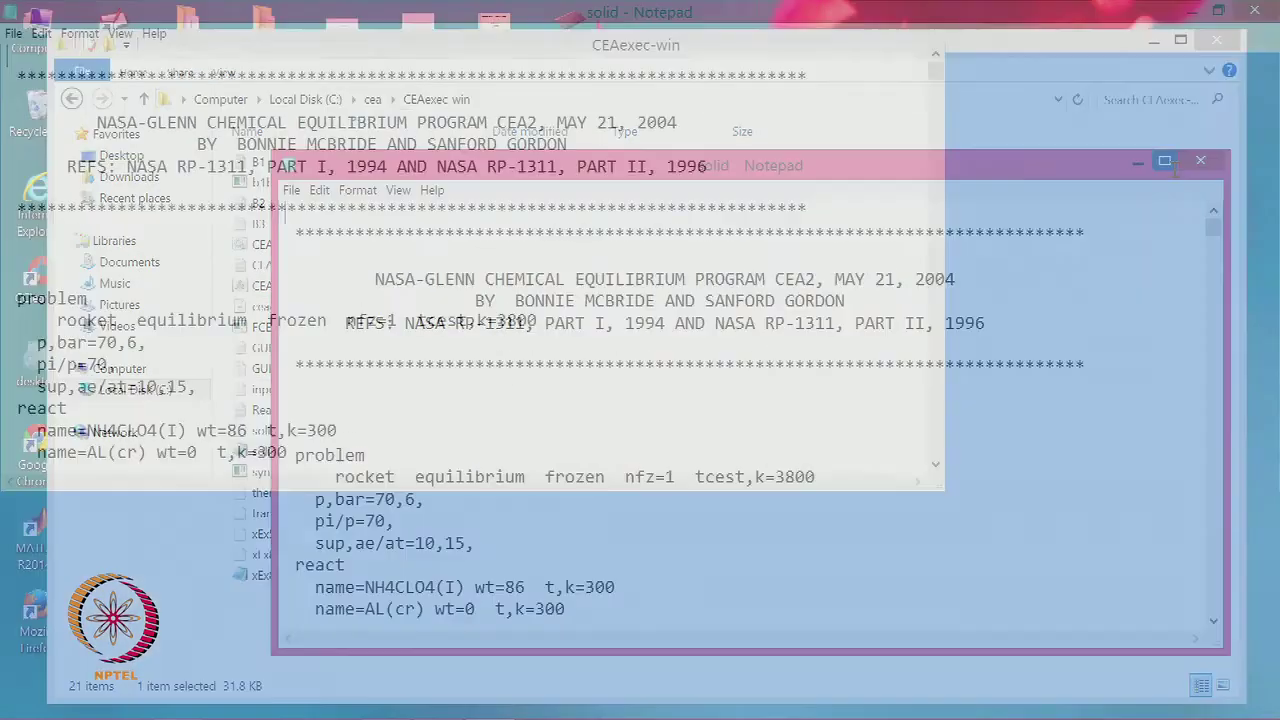
- Review the echoed input of the aluminium-free solid output and find its 70 bar equilibrium performance table
{"action": "scroll", "coordinate": [381, 496], "scroll_direction": "down", "scroll_amount": 1}
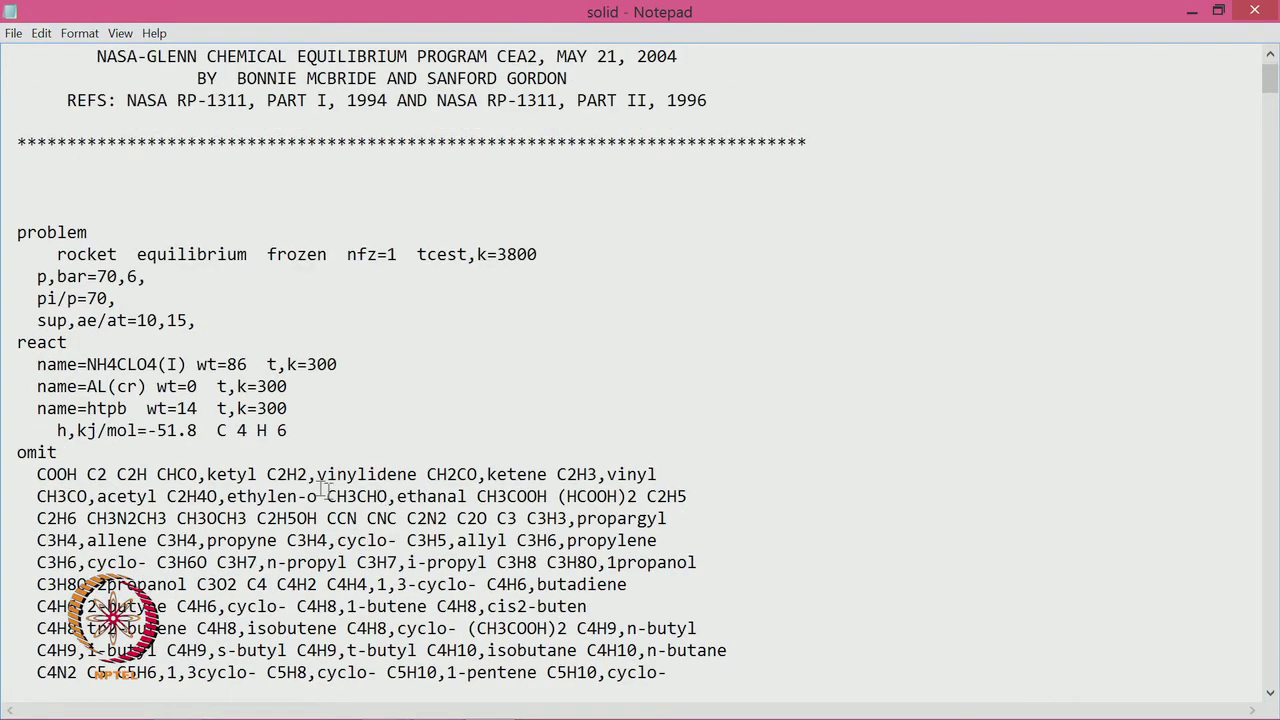
{"action": "scroll", "coordinate": [41, 345], "scroll_direction": "down", "scroll_amount": 6}
{"action": "scroll", "coordinate": [41, 345], "scroll_direction": "down", "scroll_amount": 20}
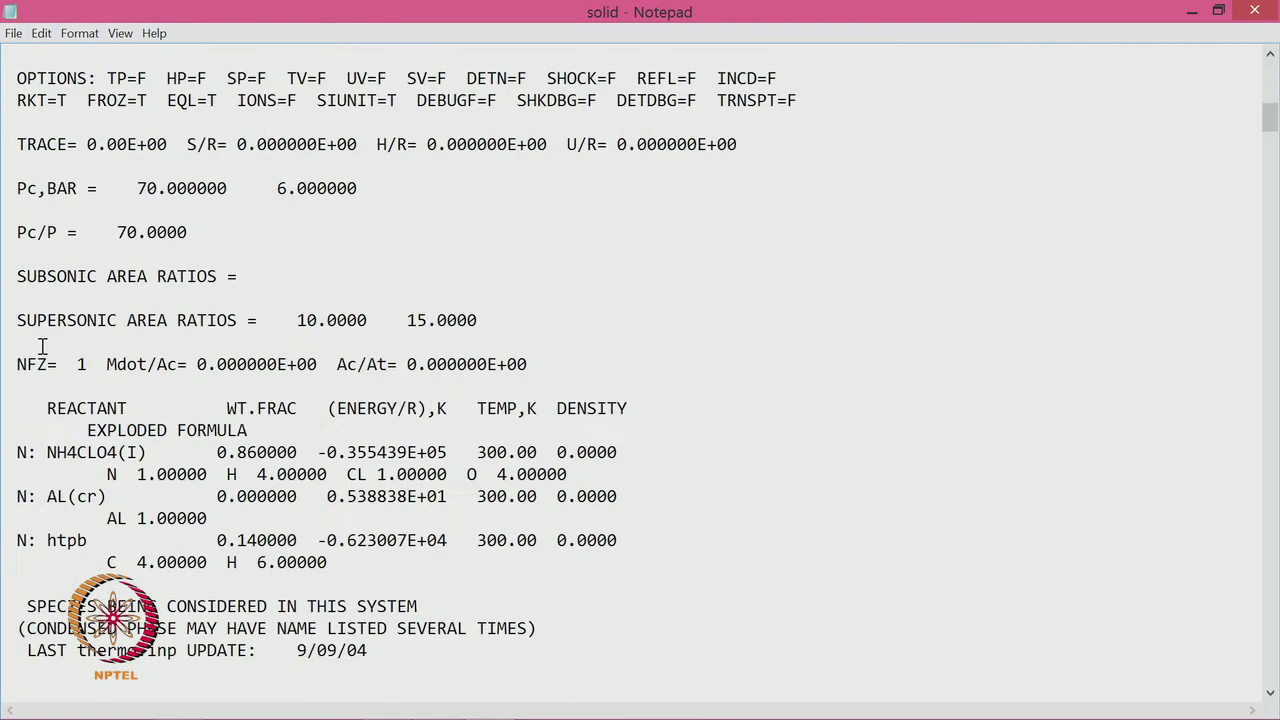
{"action": "scroll", "coordinate": [41, 345], "scroll_direction": "down", "scroll_amount": 20}
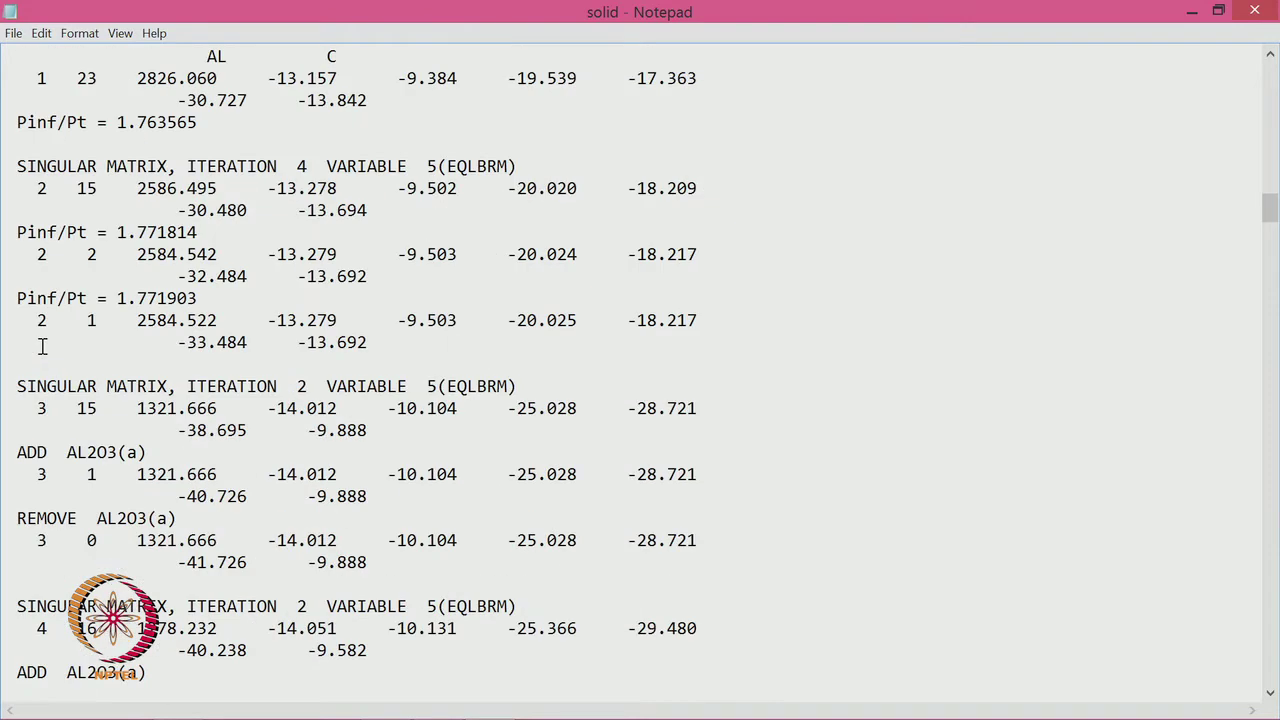
{"action": "scroll", "coordinate": [41, 345], "scroll_direction": "down", "scroll_amount": 4}
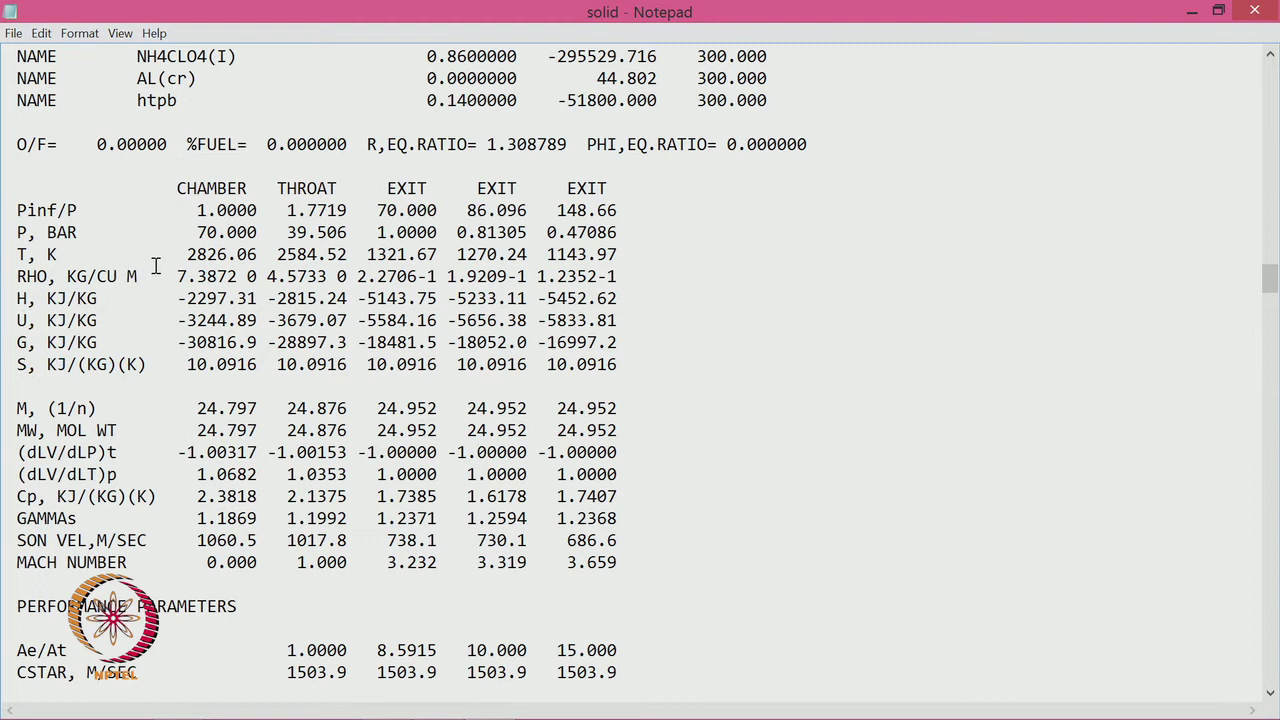
- Highlight the exit Isp values, the chamber and throat temperatures, and the M (1/n) row in the equilibrium table, then clear the selection
{"action": "scroll", "coordinate": [338, 580], "scroll_direction": "down", "scroll_amount": 3}
{"action": "left_click_drag", "start_coordinate": [377, 540], "coordinate": [620, 540]}
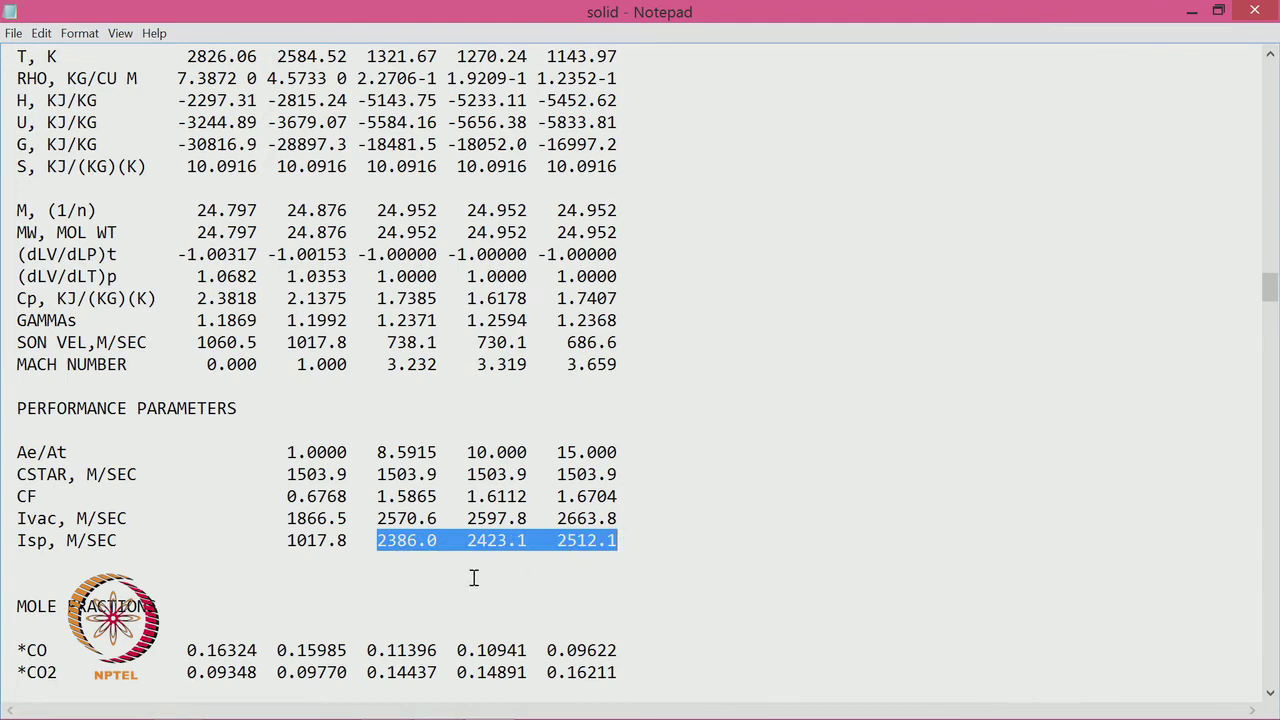
{"action": "left_click", "coordinate": [474, 578]}
{"action": "scroll", "coordinate": [474, 578], "scroll_direction": "up", "scroll_amount": 1}
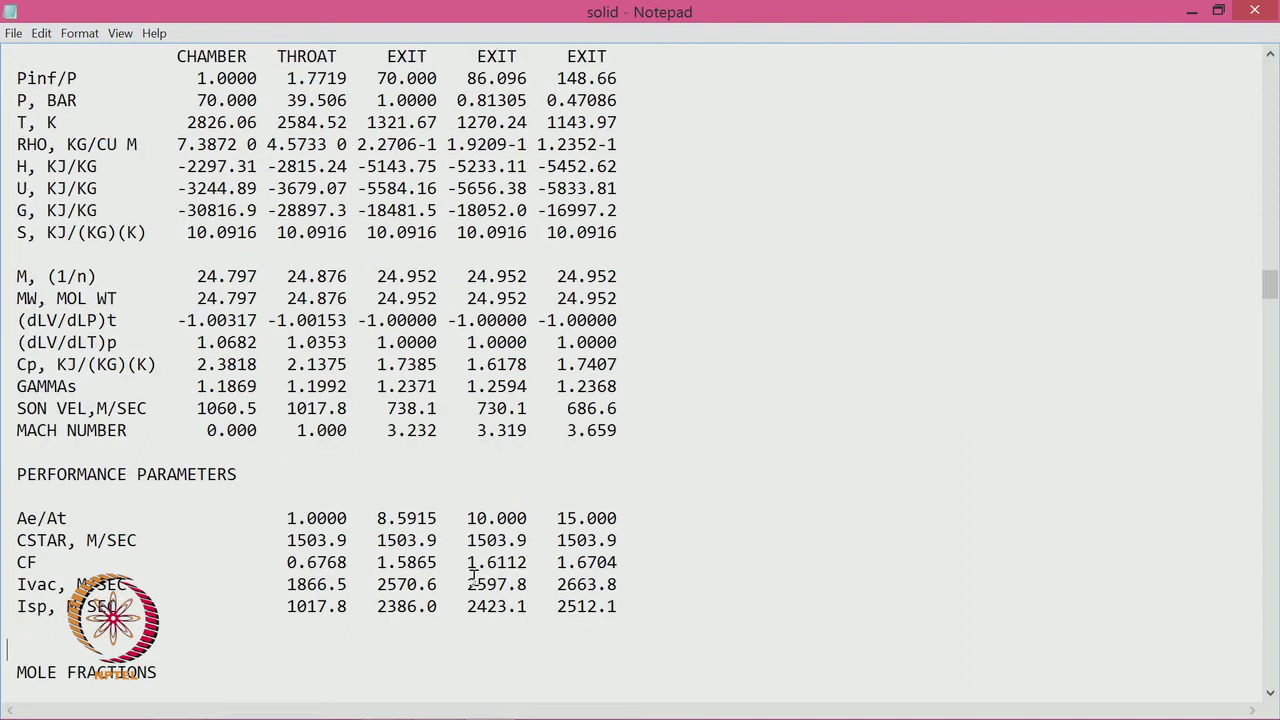
{"action": "left_click_drag", "start_coordinate": [188, 122], "coordinate": [367, 122]}
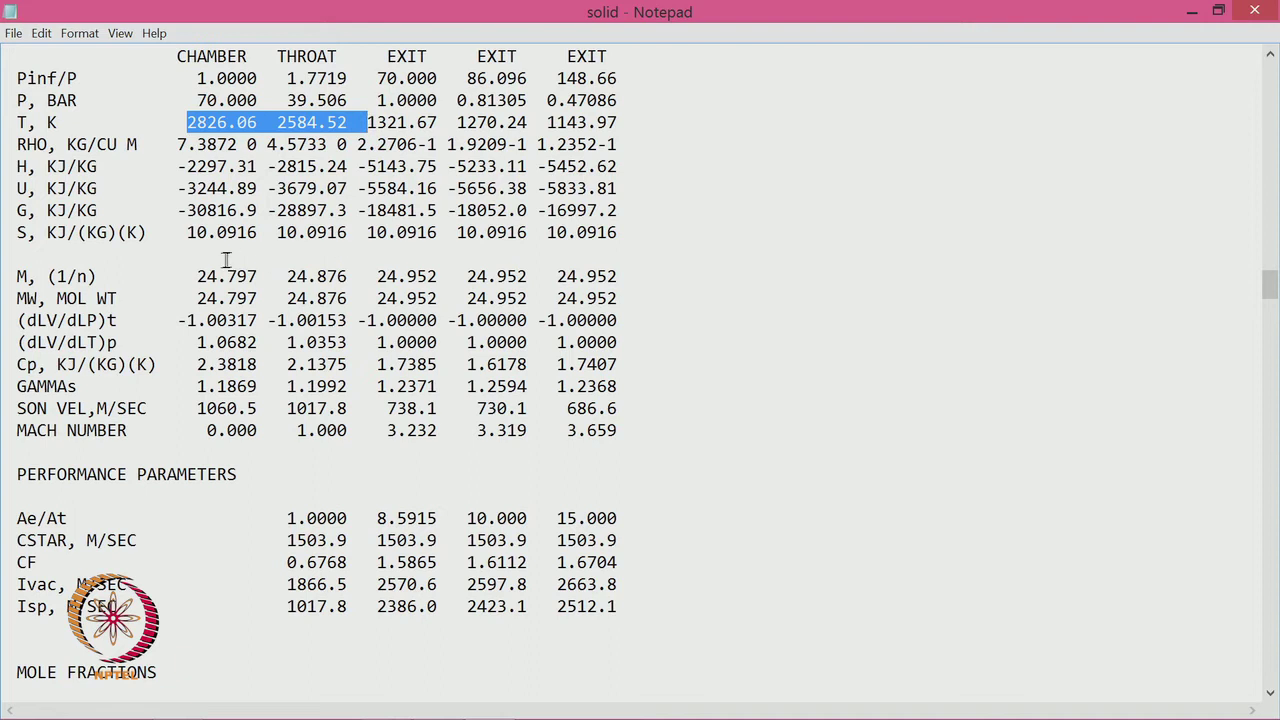
{"action": "left_click_drag", "start_coordinate": [197, 276], "coordinate": [632, 278]}
{"action": "left_click", "coordinate": [653, 540]}
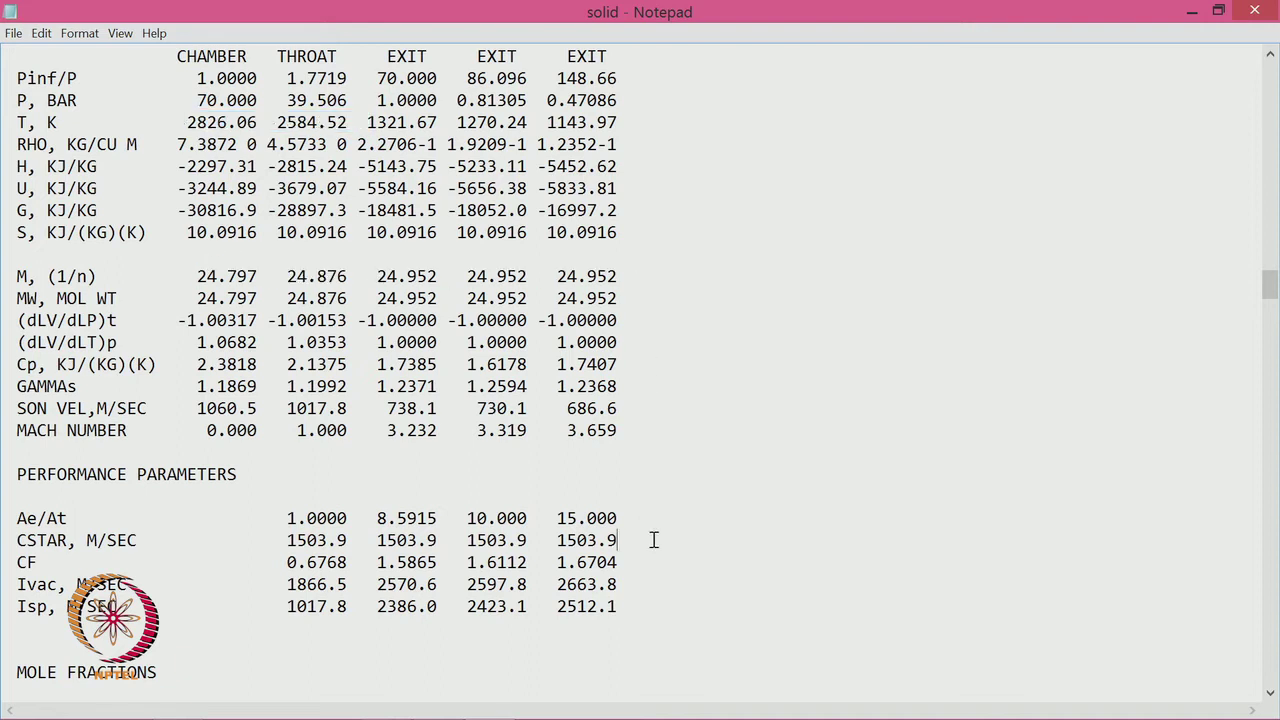
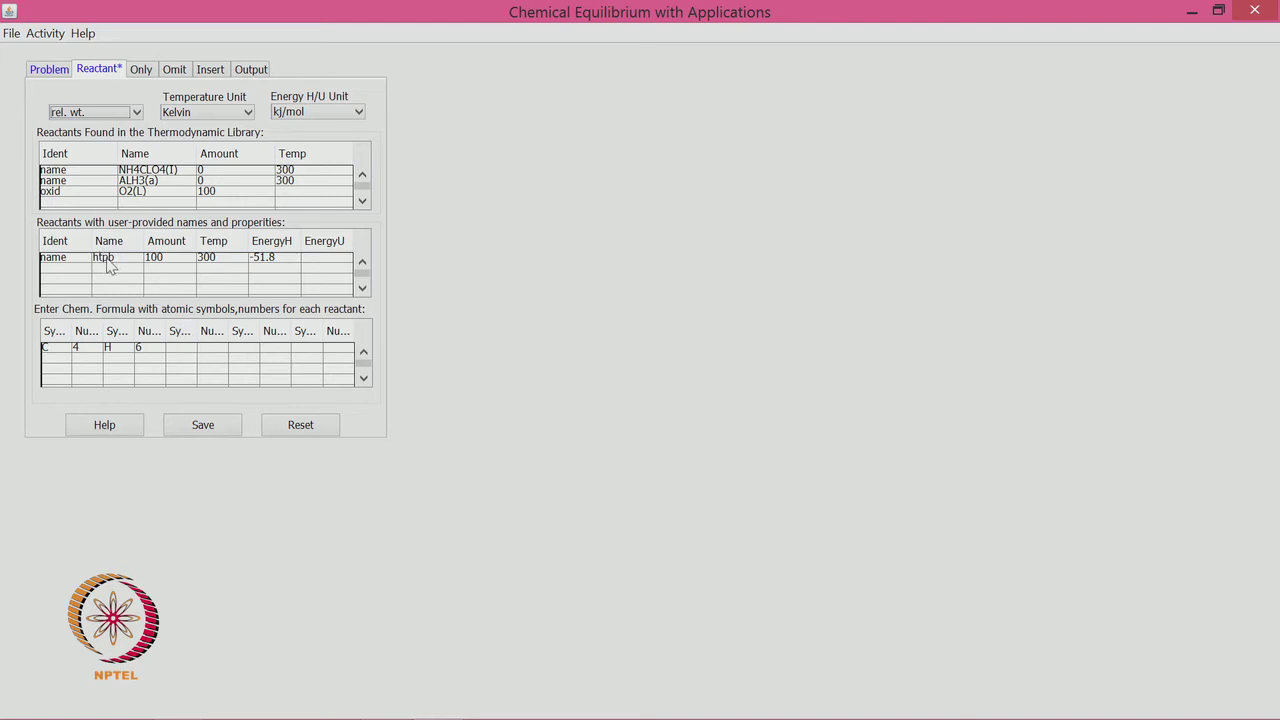
- Set the fuel-oxidant mixture to oxid-to-fuel weight ratios of 1, 2, 3 and 2.2, and save the problem data
{"action": "double_click", "coordinate": [137, 203]}
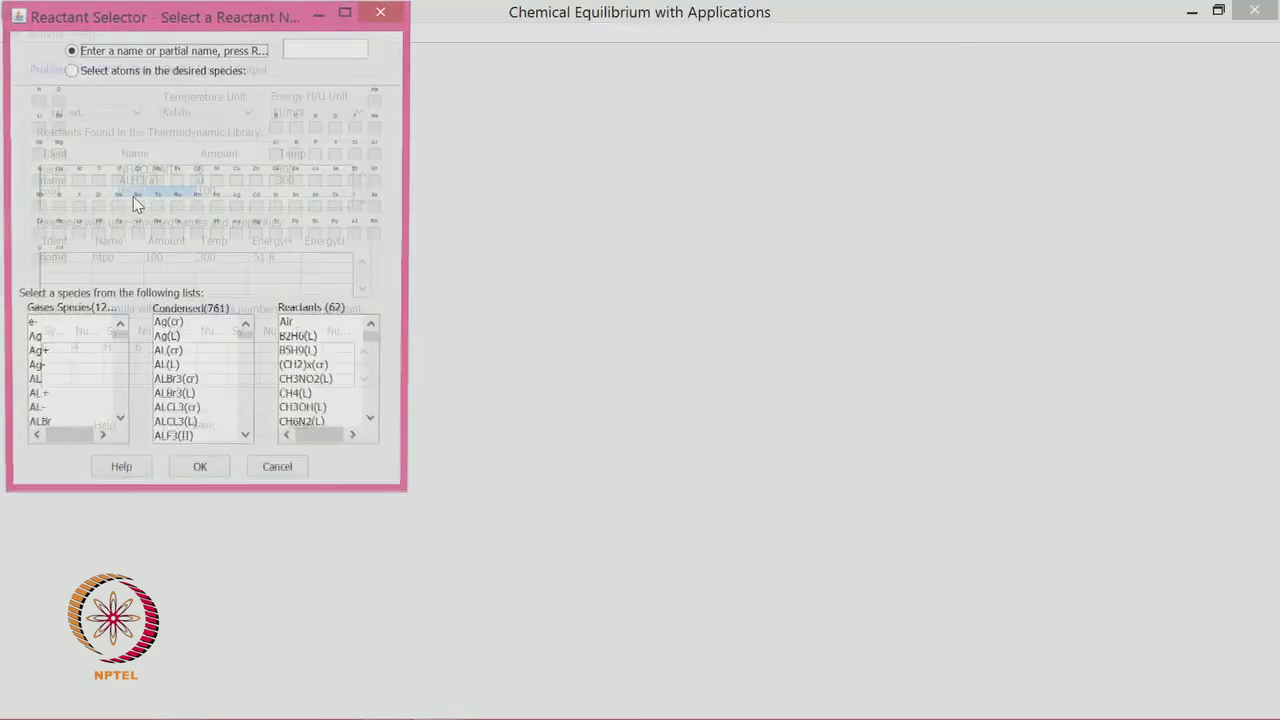
{"action": "left_click", "coordinate": [276, 475]}
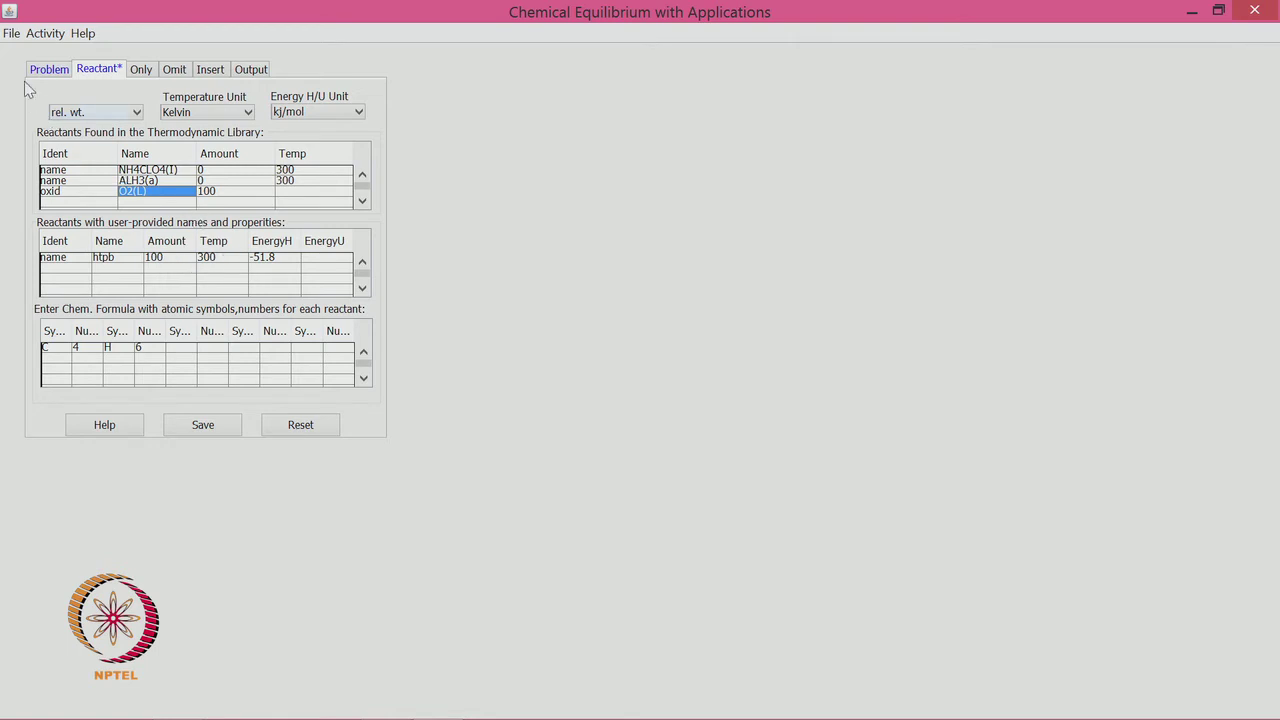
{"action": "left_click", "coordinate": [45, 70]}
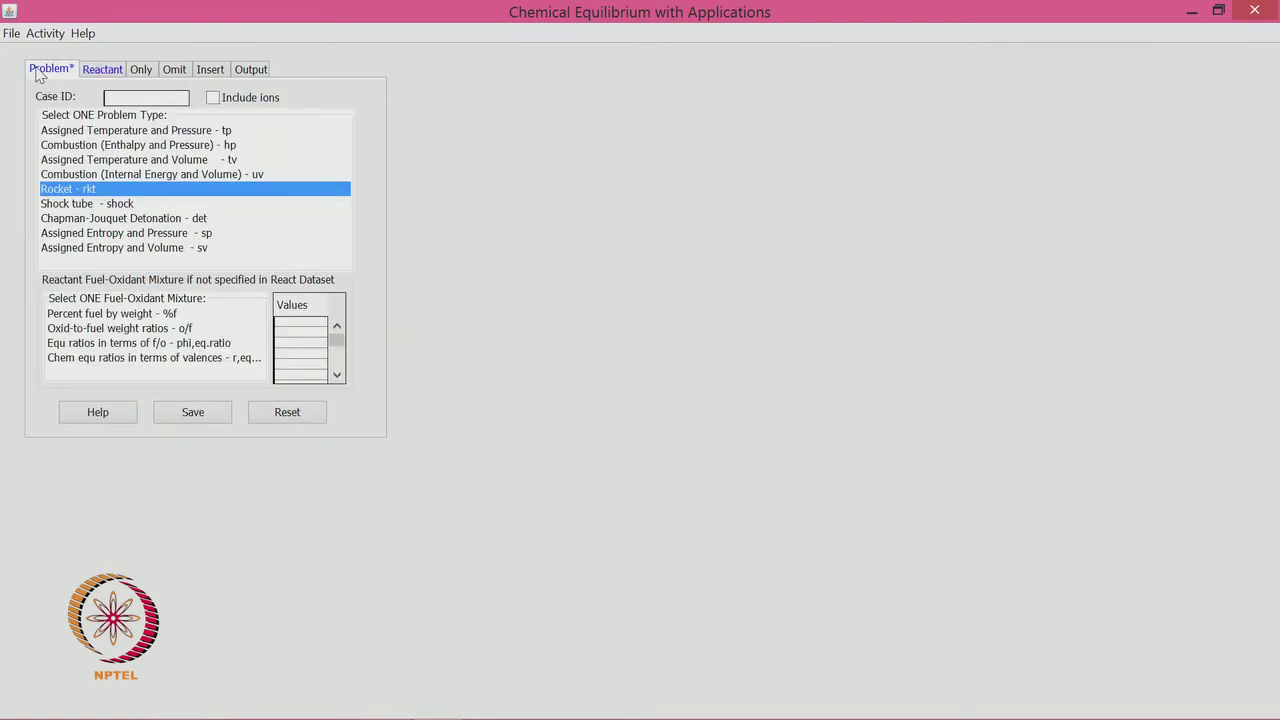
{"action": "left_click", "coordinate": [168, 331]}
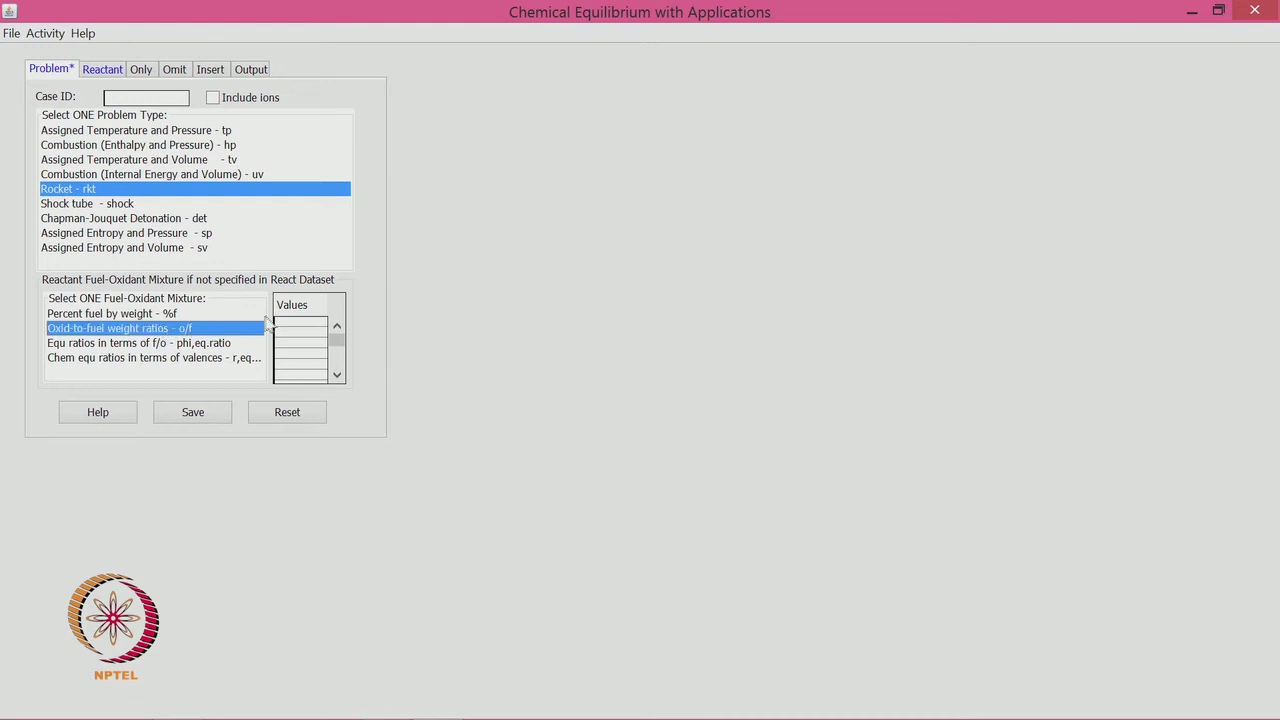
{"action": "left_click", "coordinate": [309, 330]}
{"action": "type", "text": "1"}
{"action": "key", "text": "Return"}
{"action": "type", "text": "2"}
{"action": "key", "text": "Return"}
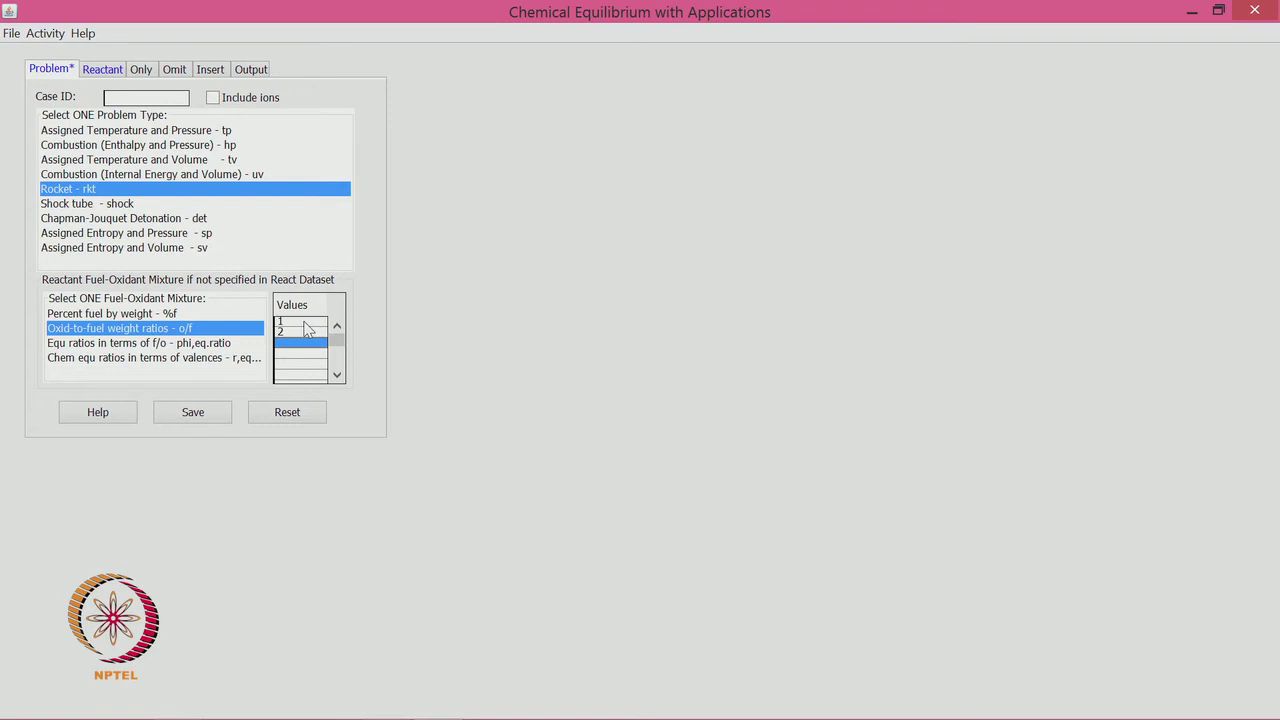
{"action": "type", "text": "3"}
{"action": "key", "text": "Return"}
{"action": "type", "text": "2.2"}
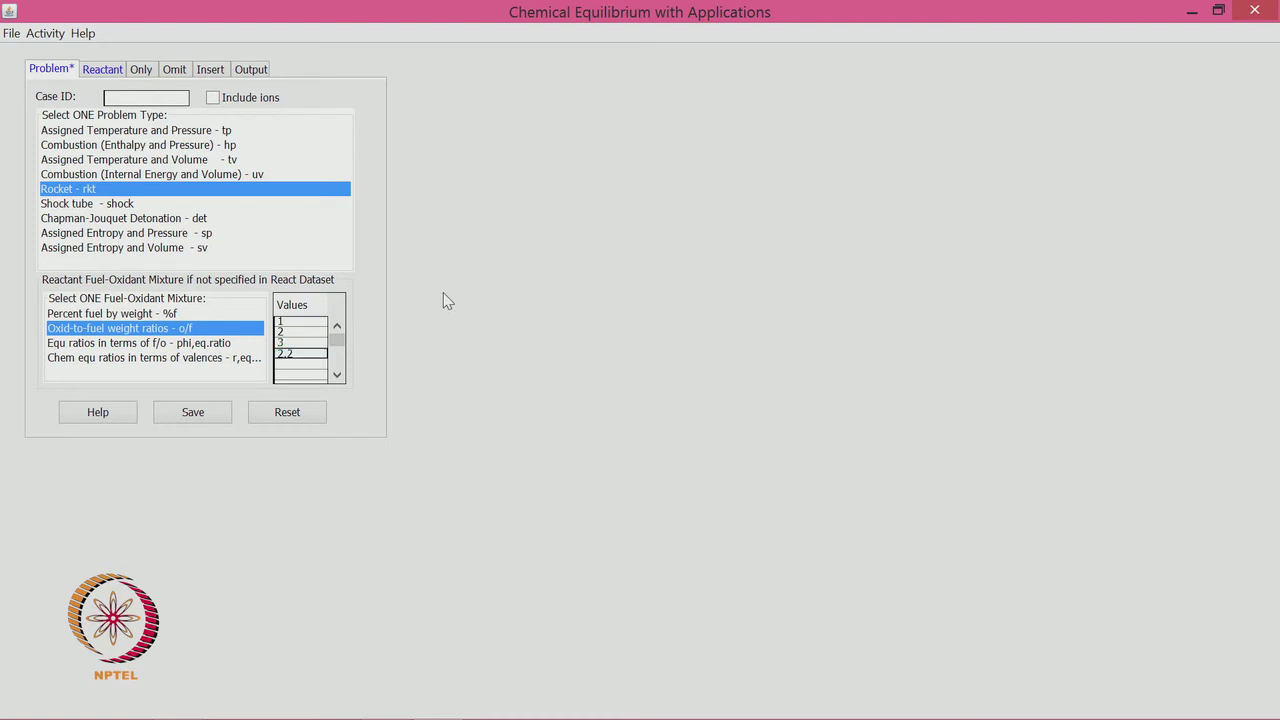
{"action": "key", "text": "Return"}
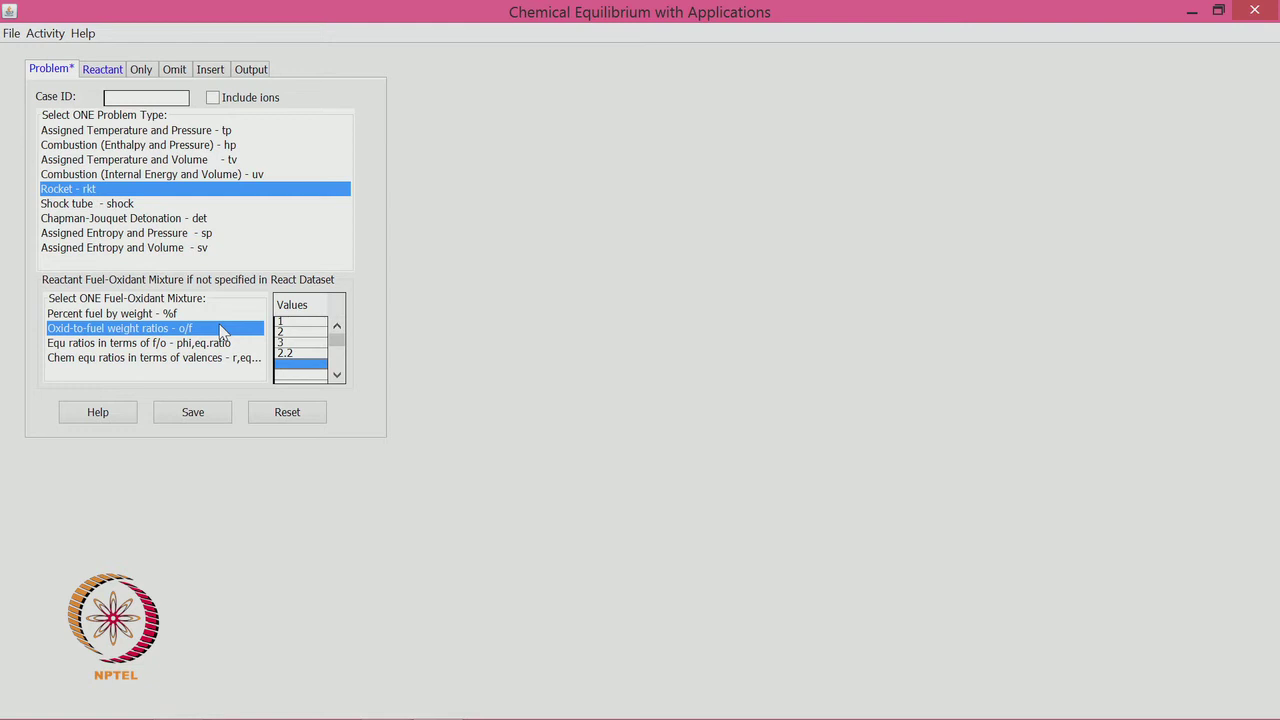
{"action": "left_click", "coordinate": [180, 420]}
- Set the rocket problem's initial pressure to 100 bar and save the rocket settings
{"action": "double_click", "coordinate": [75, 190]}
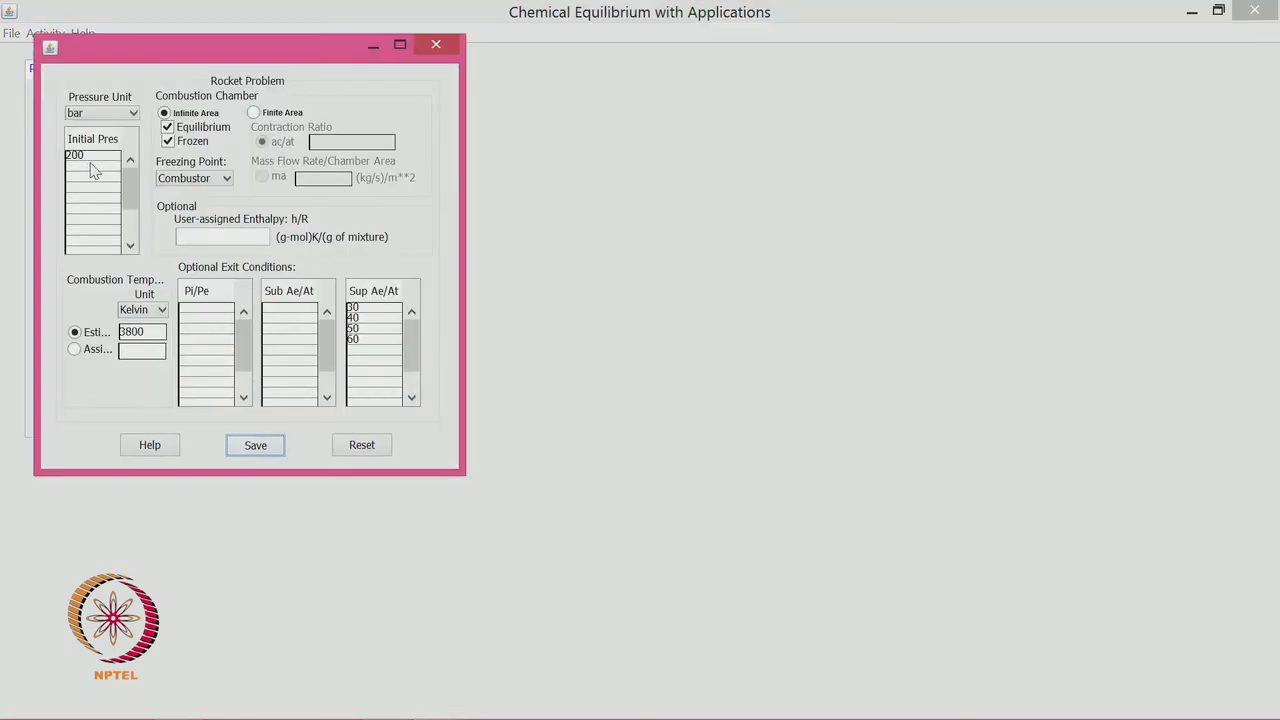
{"action": "left_click", "coordinate": [106, 158]}
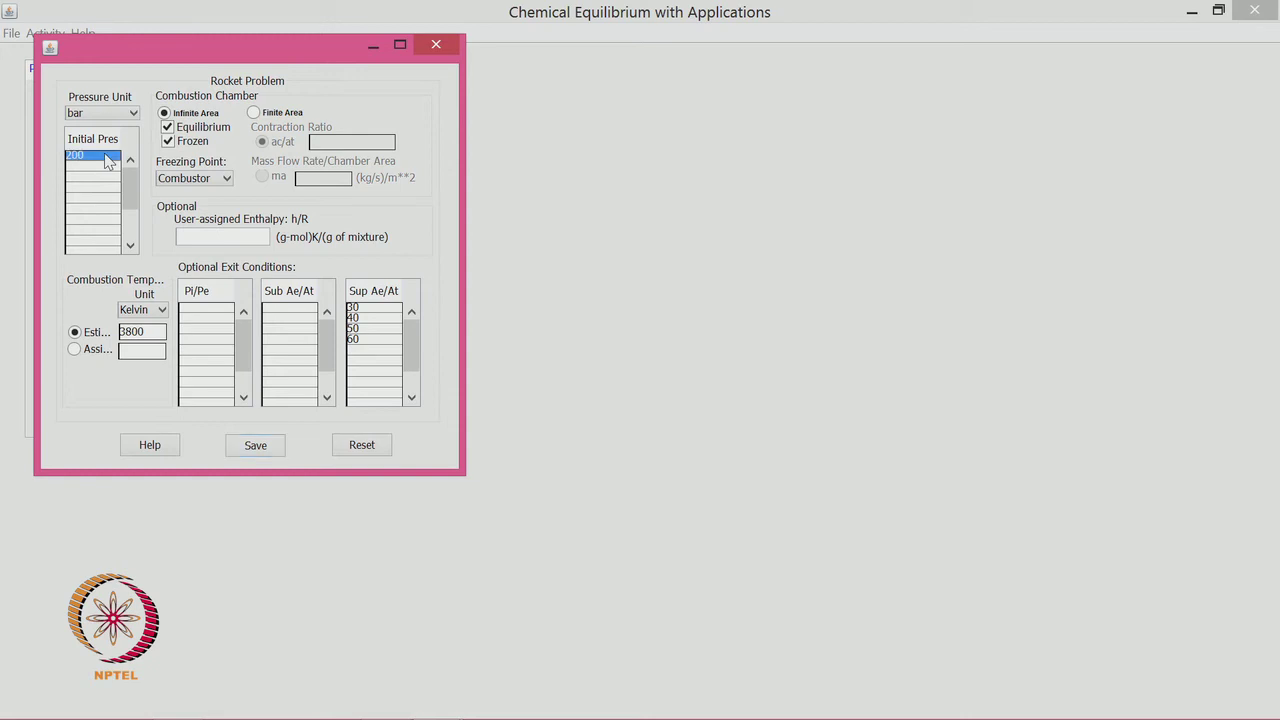
{"action": "double_click", "coordinate": [106, 157]}
{"action": "key", "text": "BackSpace"}
{"action": "key", "text": "BackSpace"}
{"action": "type", "text": "100"}
{"action": "key", "text": "Return"}
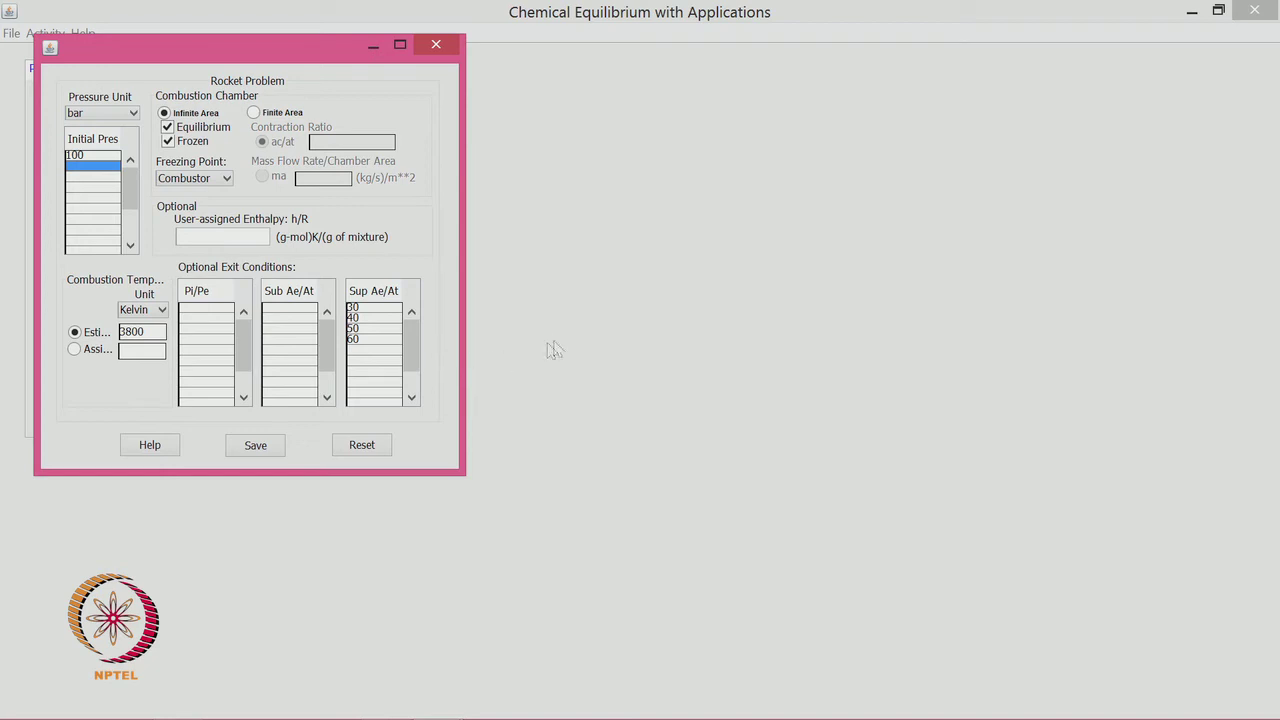
{"action": "left_click", "coordinate": [272, 447]}
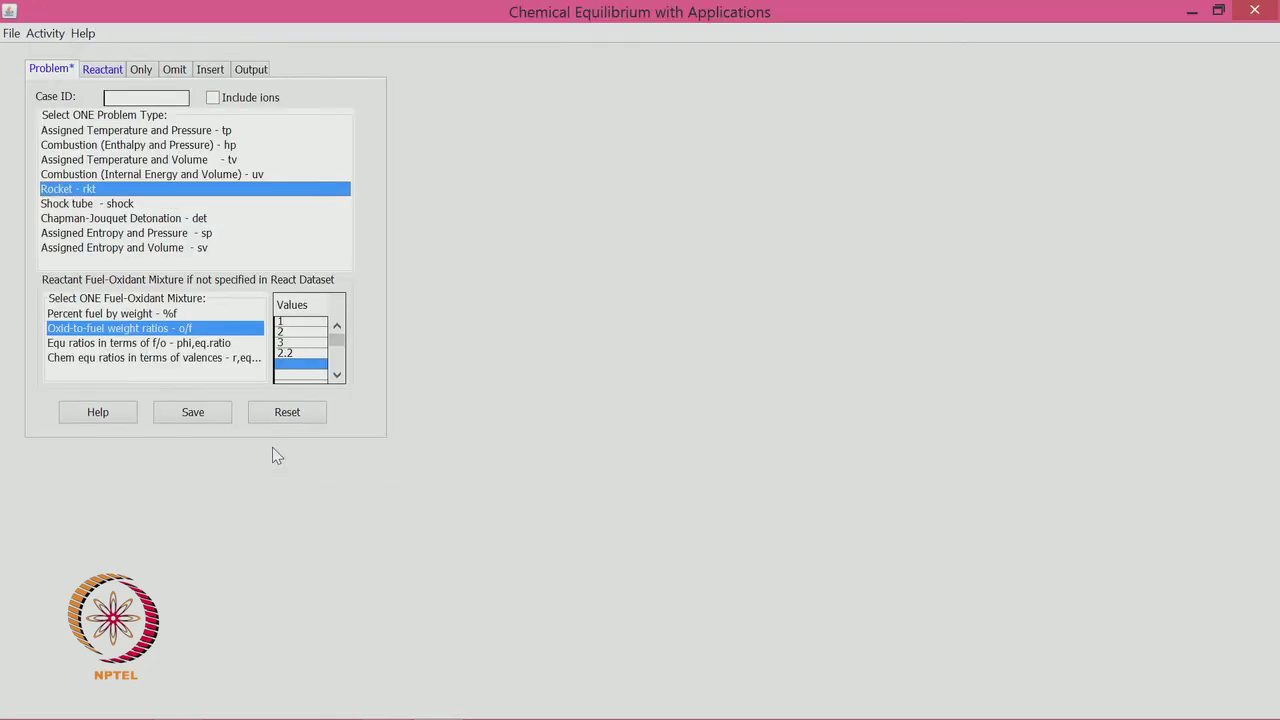
- Save the problem data and execute CEA2 on the hybrid case
{"action": "left_click", "coordinate": [196, 416]}
{"action": "left_click", "coordinate": [40, 34]}
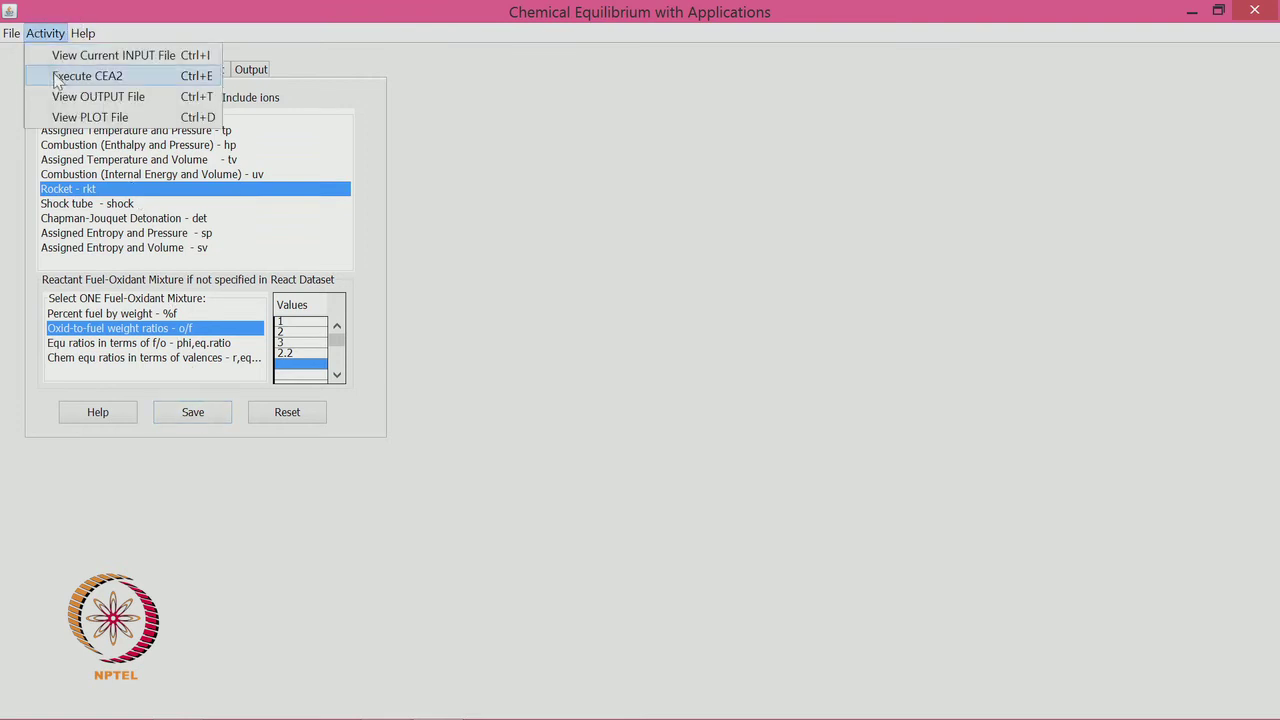
{"action": "left_click", "coordinate": [56, 78]}
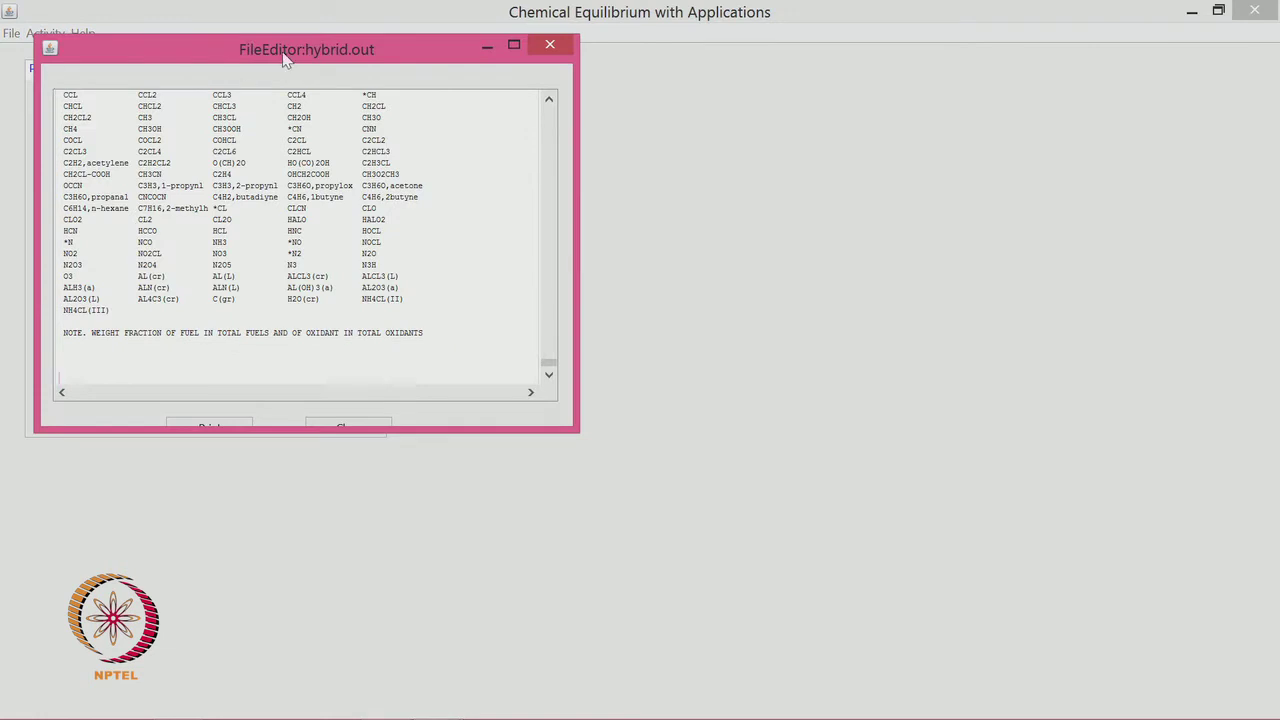
- Close the hybrid.out viewer, minimize CEA, and open the hybrid output file in a maximized Notepad window
{"action": "left_click", "coordinate": [549, 44]}
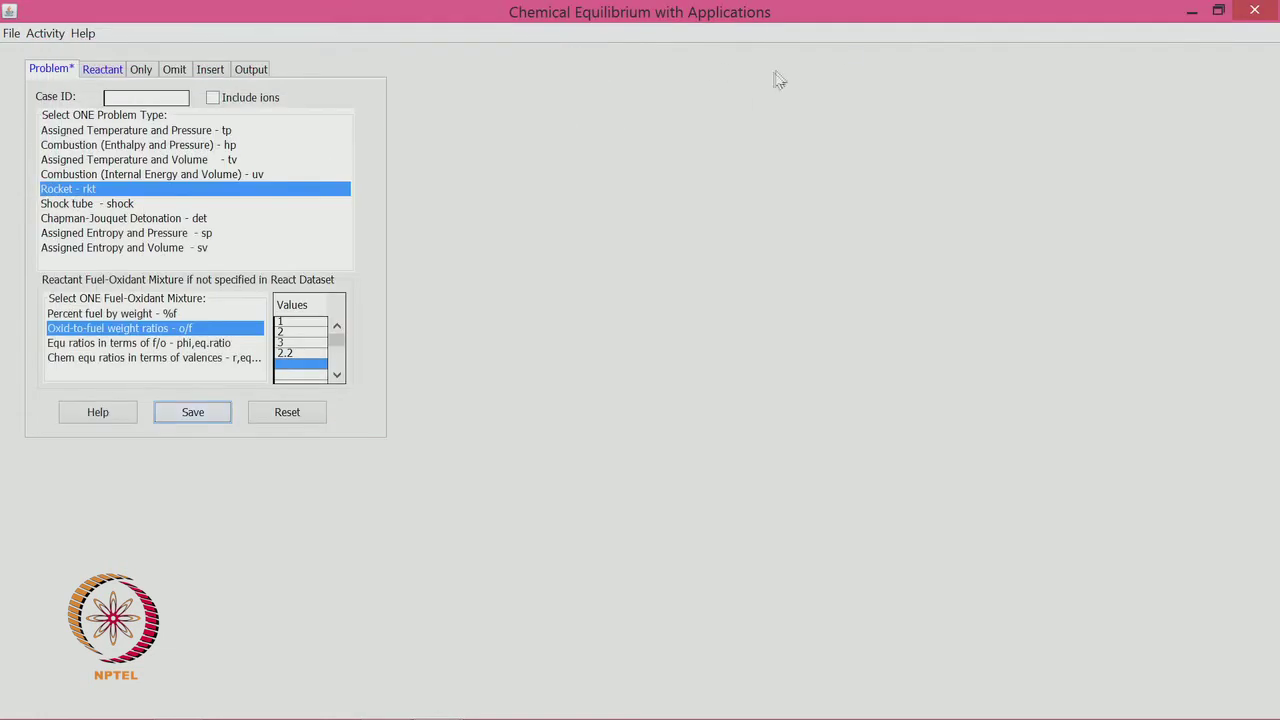
{"action": "left_click", "coordinate": [1191, 10]}
{"action": "double_click", "coordinate": [323, 410]}
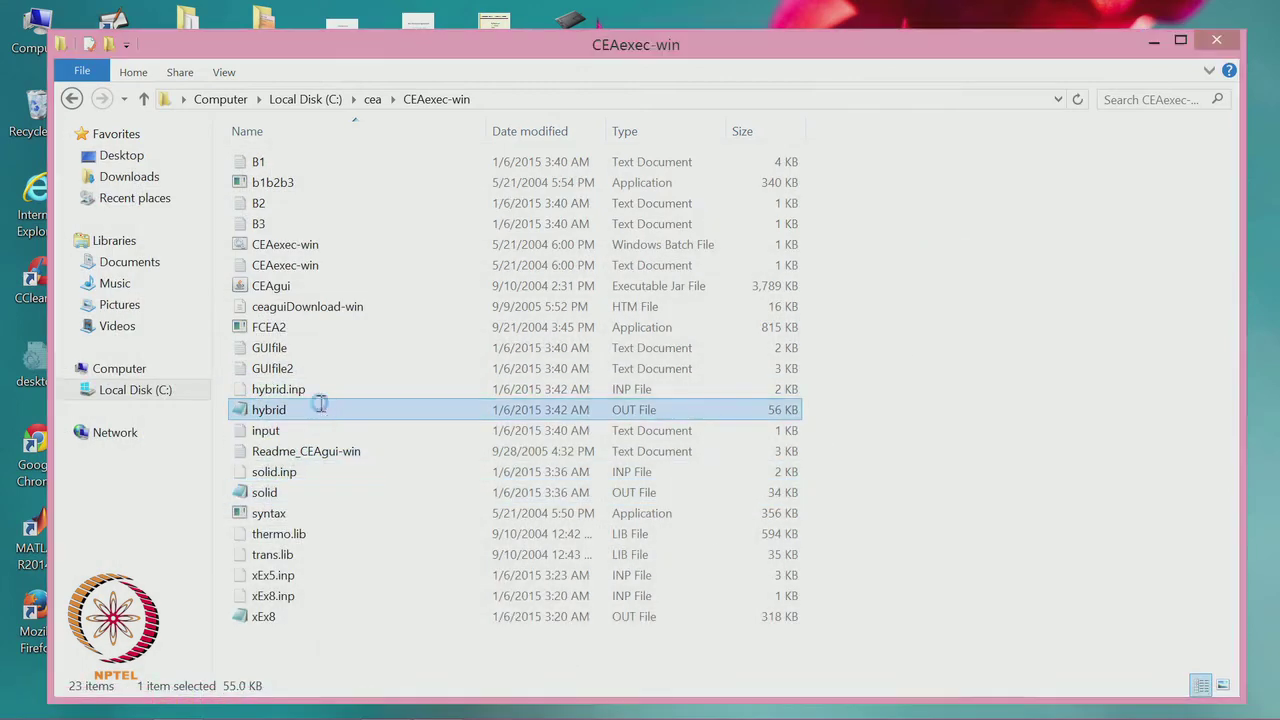
{"action": "double_click", "coordinate": [806, 164]}
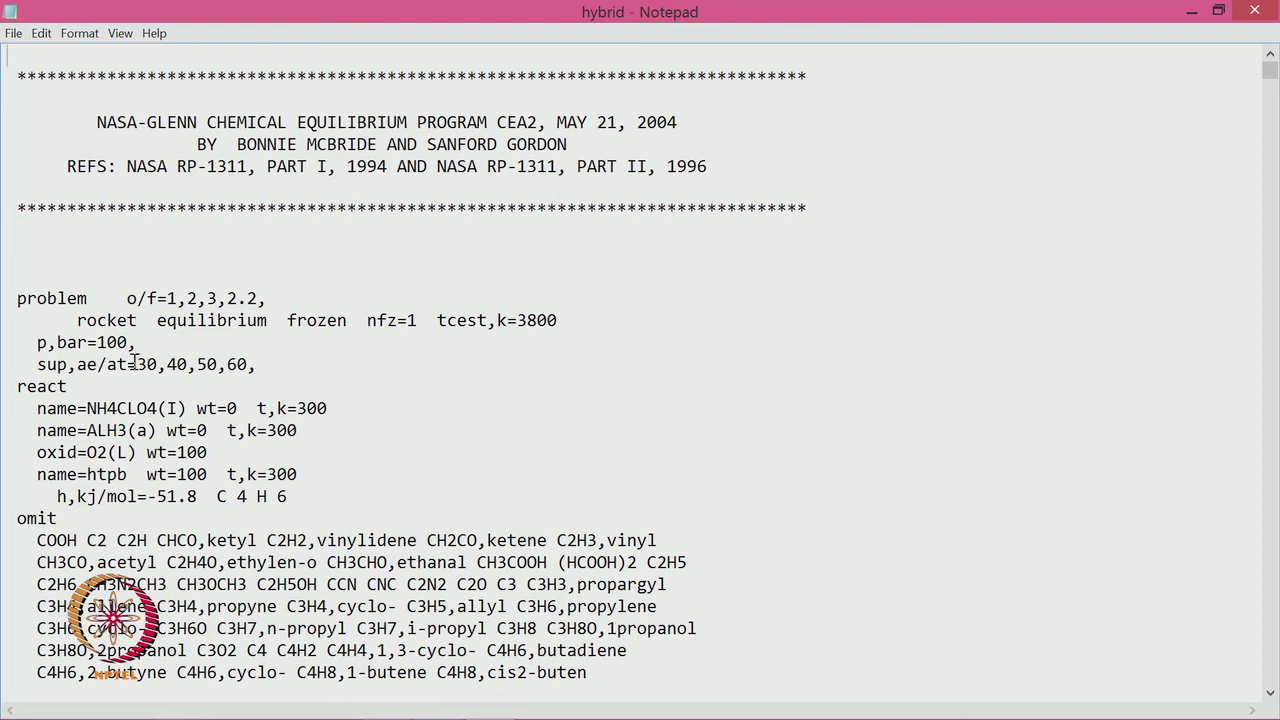
- Highlight the area ratios, o/f values, and NH4CLO4(I) and htpb reactant entries in the echoed input, then clear the selection
{"action": "left_click_drag", "start_coordinate": [136, 364], "coordinate": [197, 364]}
{"action": "left_click_drag", "start_coordinate": [157, 298], "coordinate": [258, 298]}
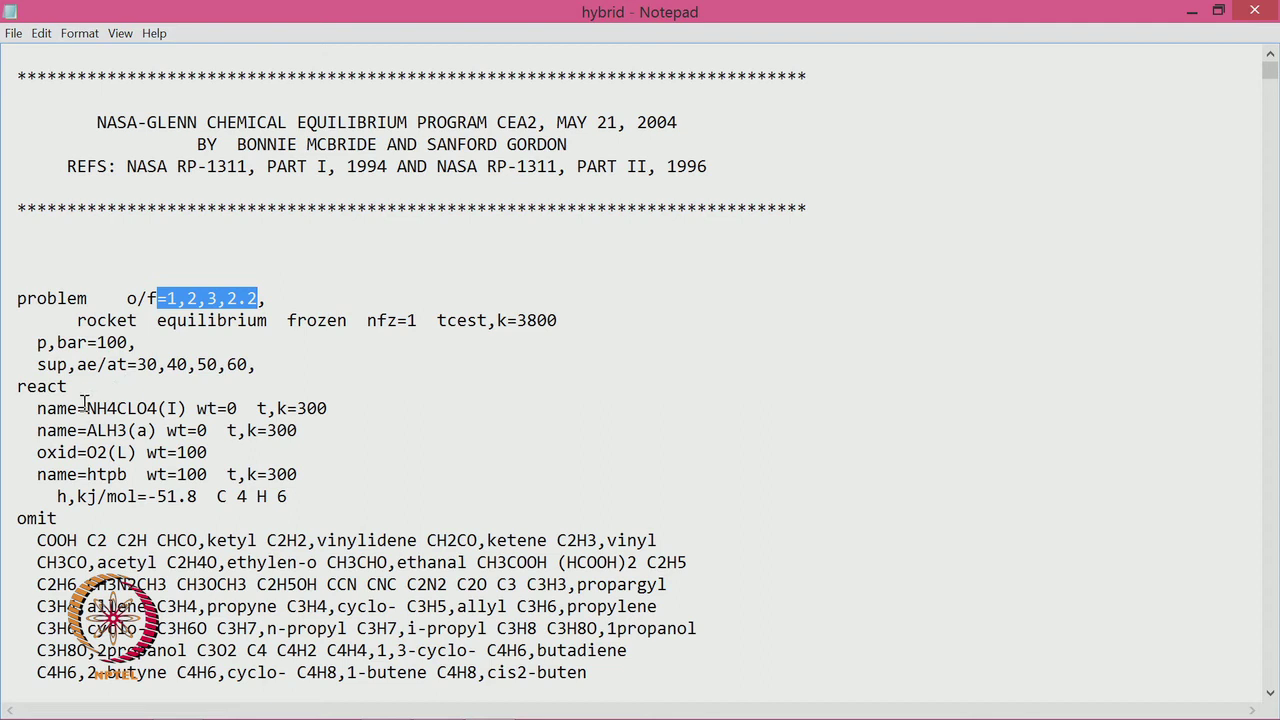
{"action": "left_click_drag", "start_coordinate": [97, 398], "coordinate": [247, 410]}
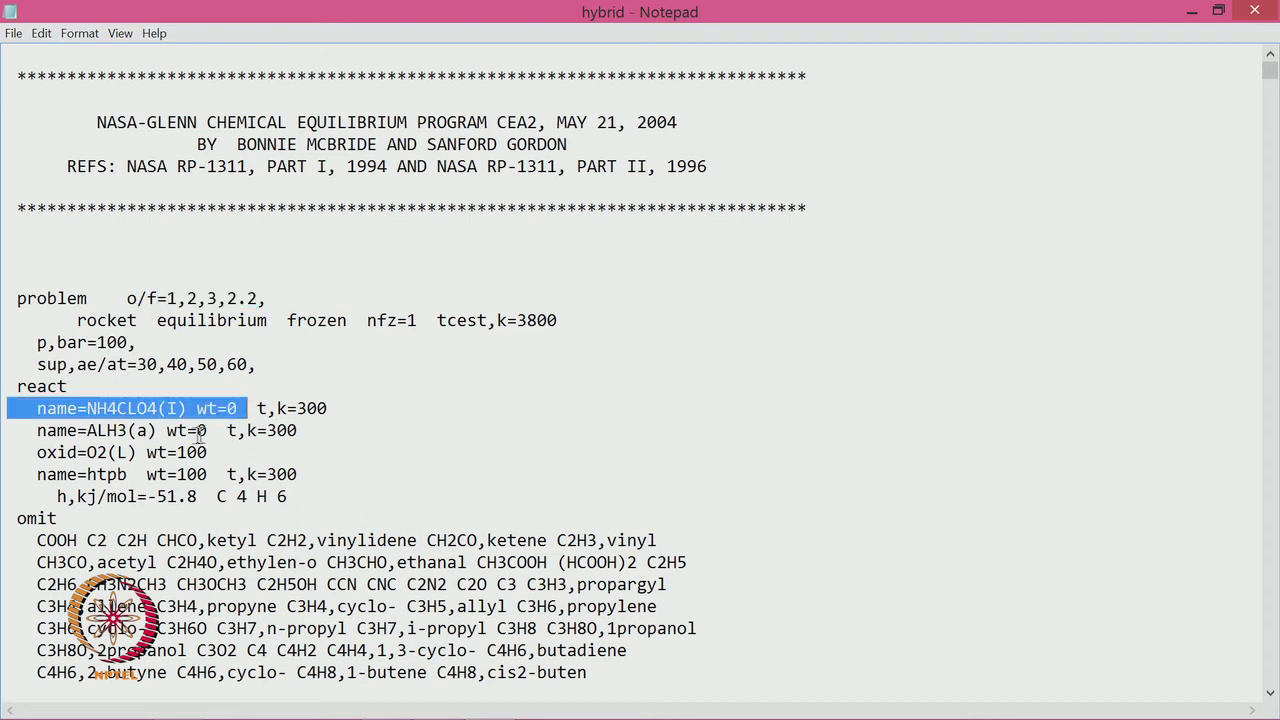
{"action": "left_click_drag", "start_coordinate": [88, 452], "coordinate": [158, 474]}
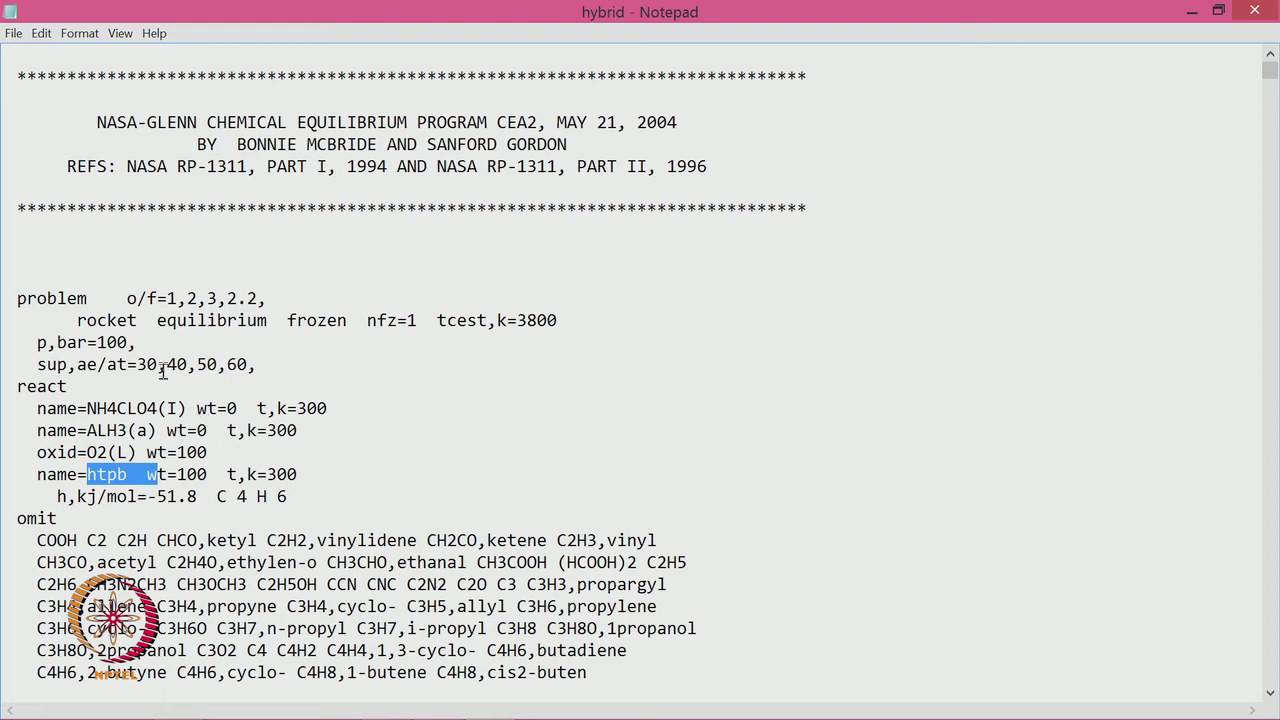
{"action": "left_click_drag", "start_coordinate": [88, 342], "coordinate": [250, 364]}
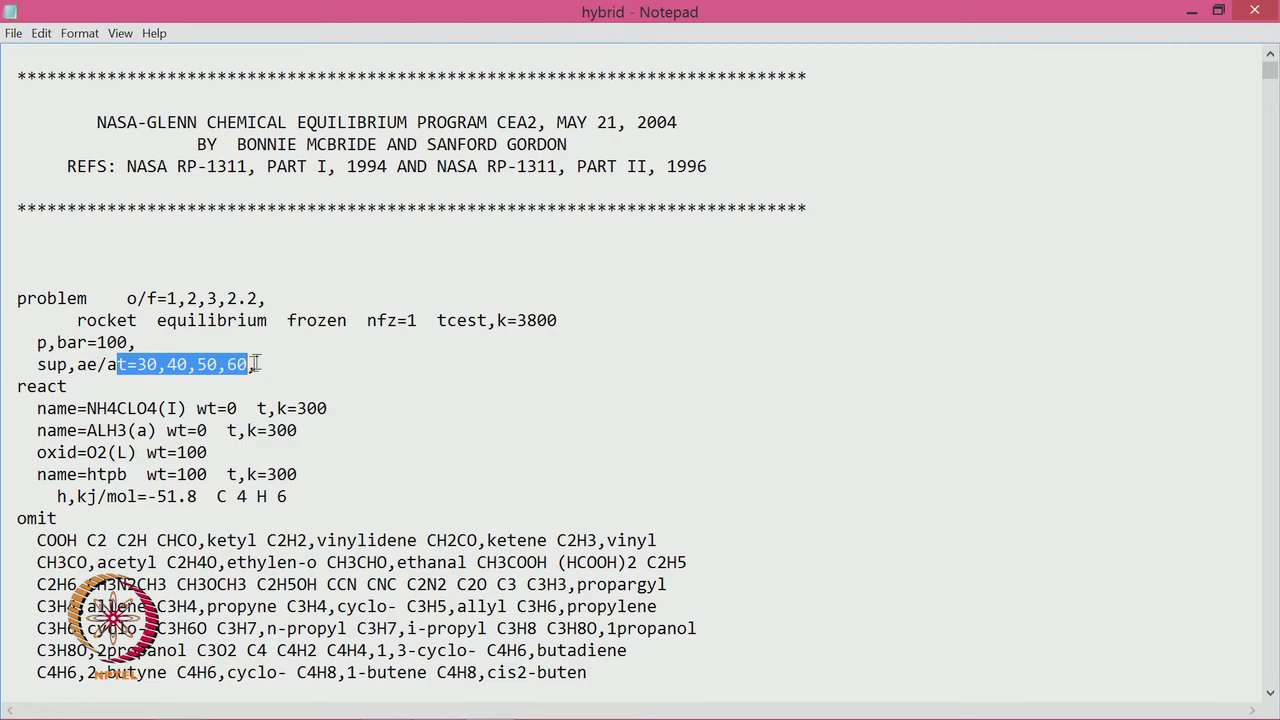
{"action": "left_click", "coordinate": [422, 479]}
- Find the equilibrium performance table for O/F 1 and highlight its chamber temperature and the Isp and Ivac at area ratio 60
{"action": "scroll", "coordinate": [422, 479], "scroll_direction": "down", "scroll_amount": 20}
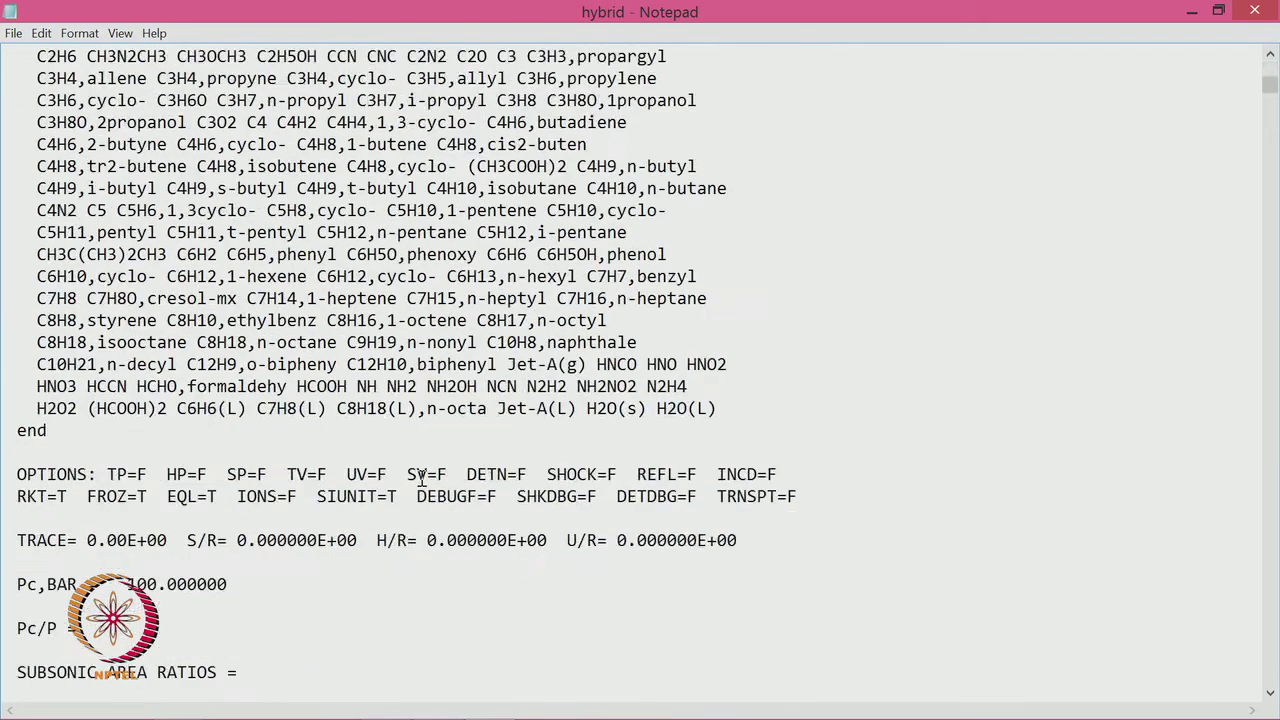
{"action": "scroll", "coordinate": [422, 479], "scroll_direction": "down", "scroll_amount": 20}
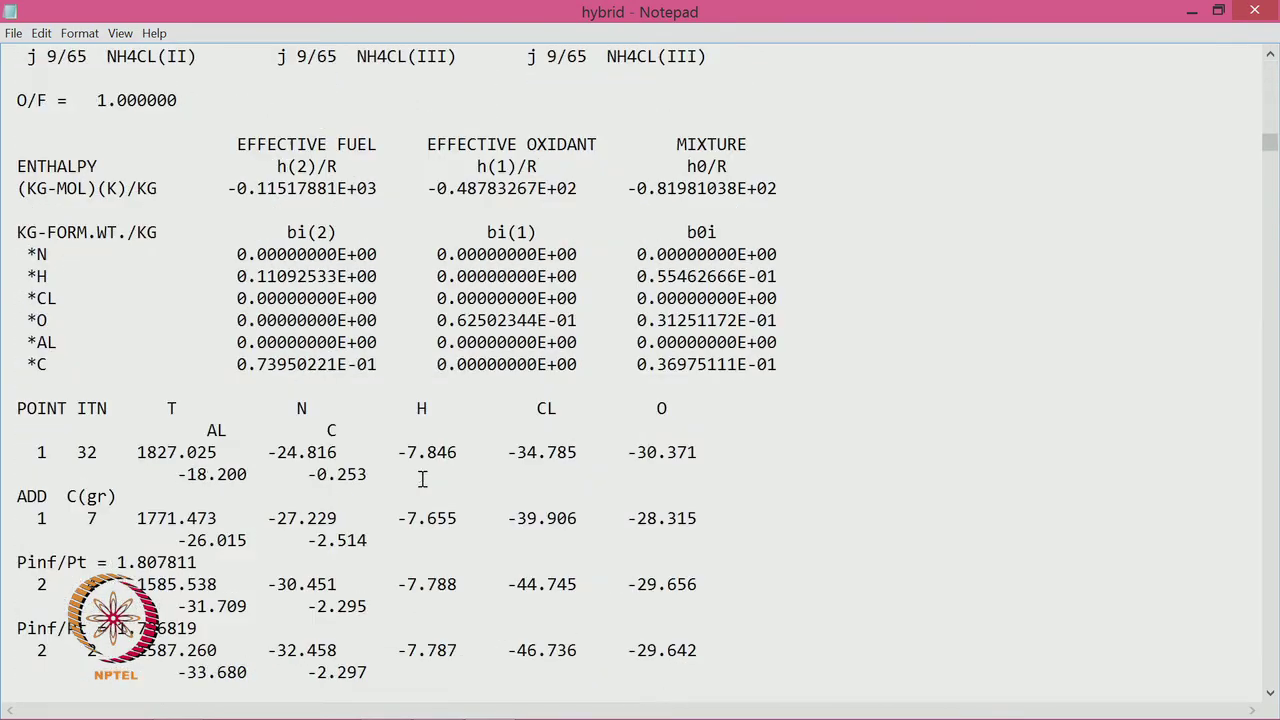
{"action": "scroll", "coordinate": [422, 479], "scroll_direction": "down", "scroll_amount": 2}
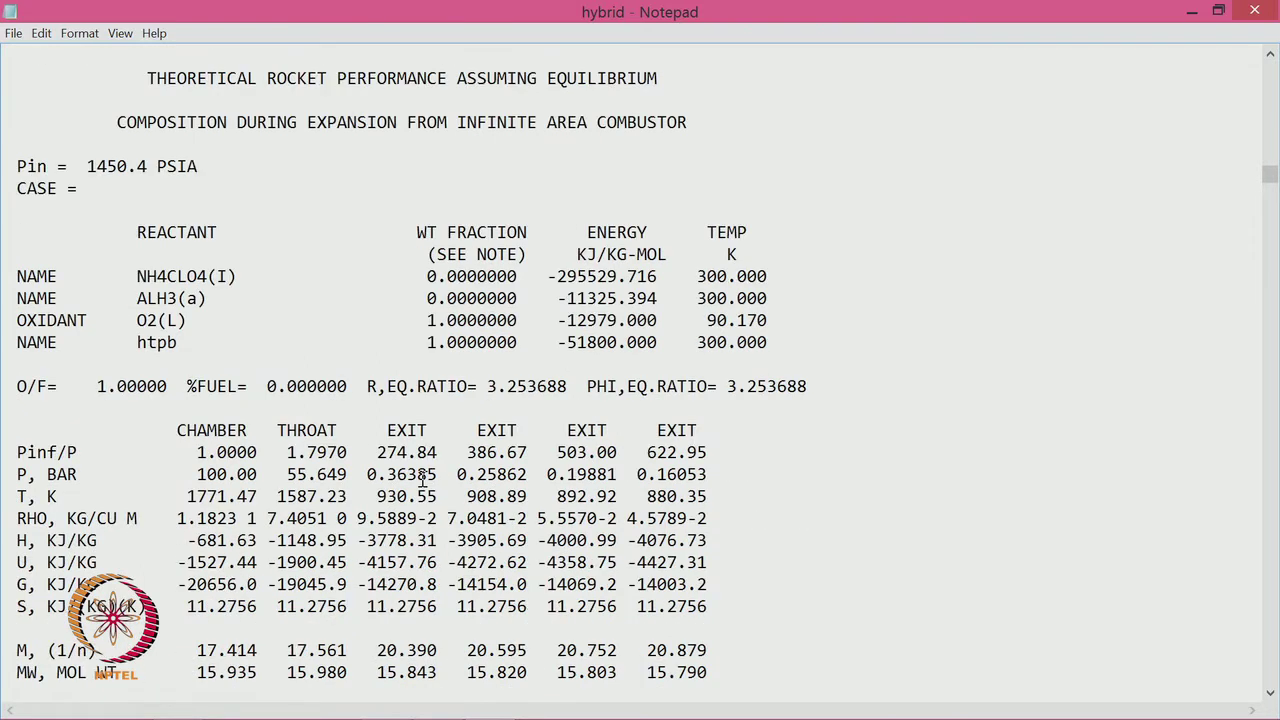
{"action": "scroll", "coordinate": [422, 482], "scroll_direction": "down", "scroll_amount": 1}
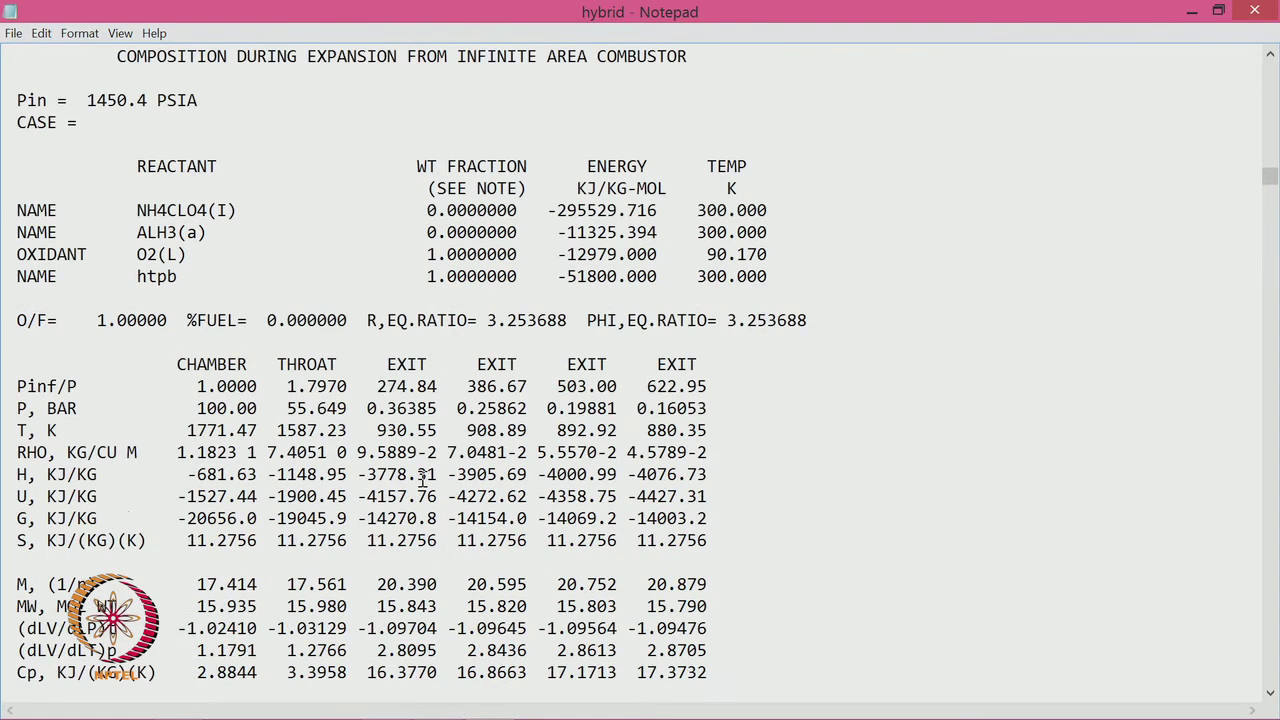
{"action": "scroll", "coordinate": [422, 479], "scroll_direction": "down", "scroll_amount": 1}
{"action": "scroll", "coordinate": [422, 479], "scroll_direction": "down", "scroll_amount": 3}
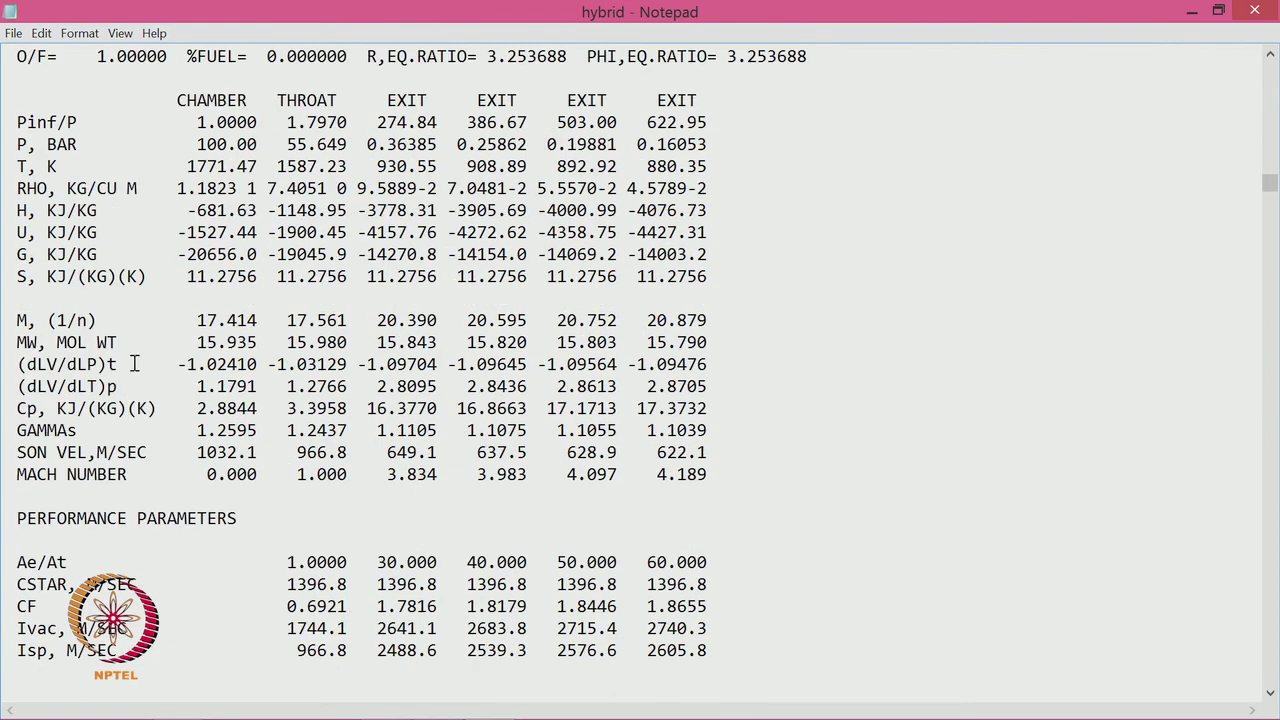
{"action": "left_click_drag", "start_coordinate": [187, 166], "coordinate": [259, 167]}
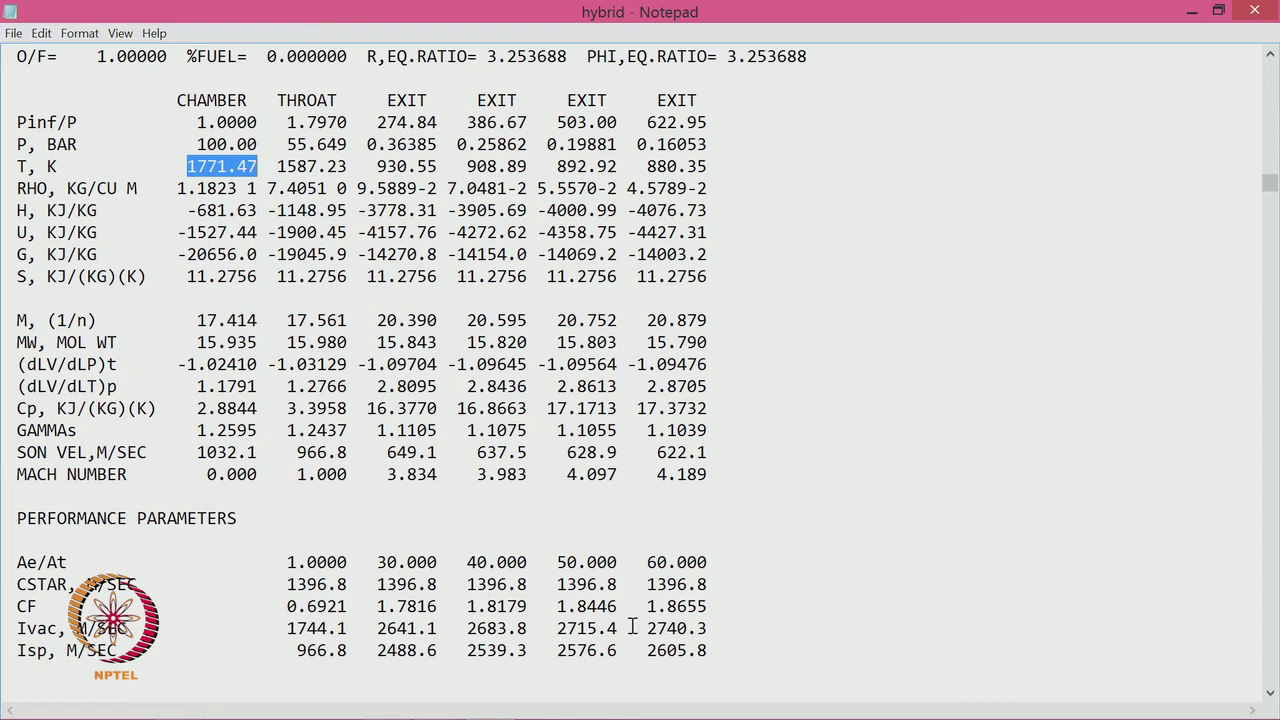
{"action": "left_click_drag", "start_coordinate": [637, 650], "coordinate": [709, 650]}
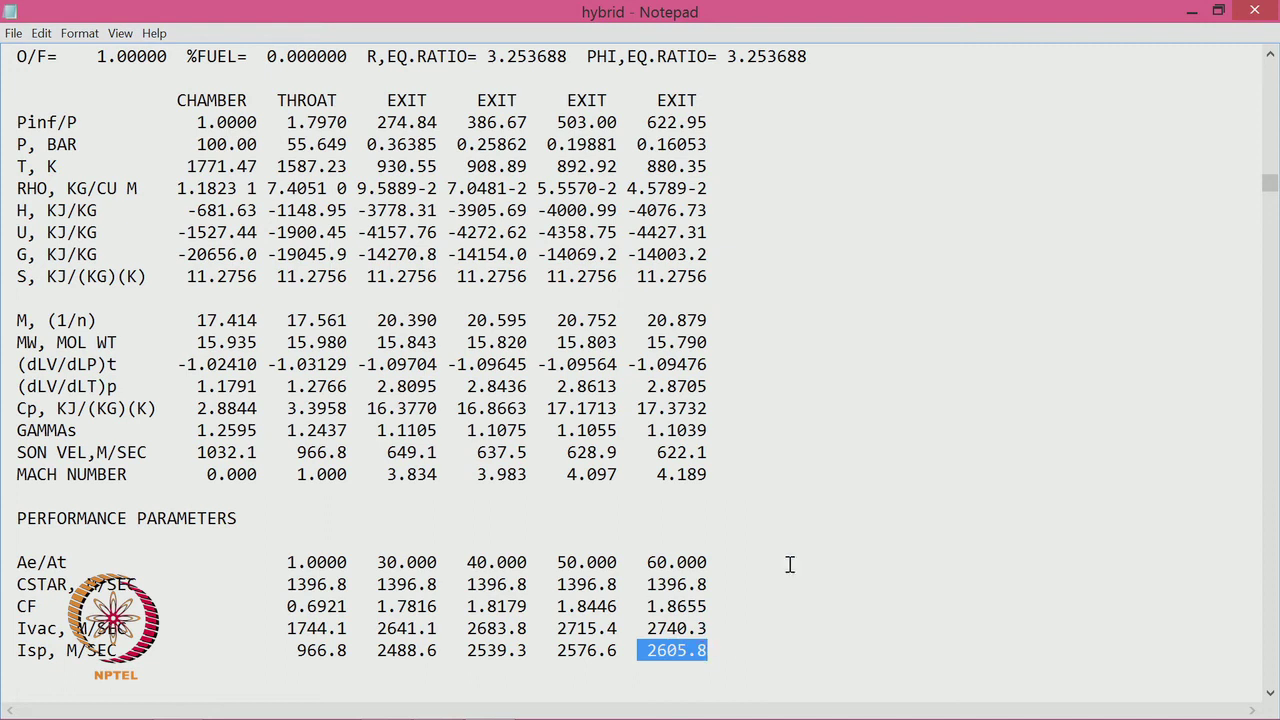
{"action": "left_click_drag", "start_coordinate": [638, 628], "coordinate": [719, 628]}
{"action": "left_click", "coordinate": [851, 546]}
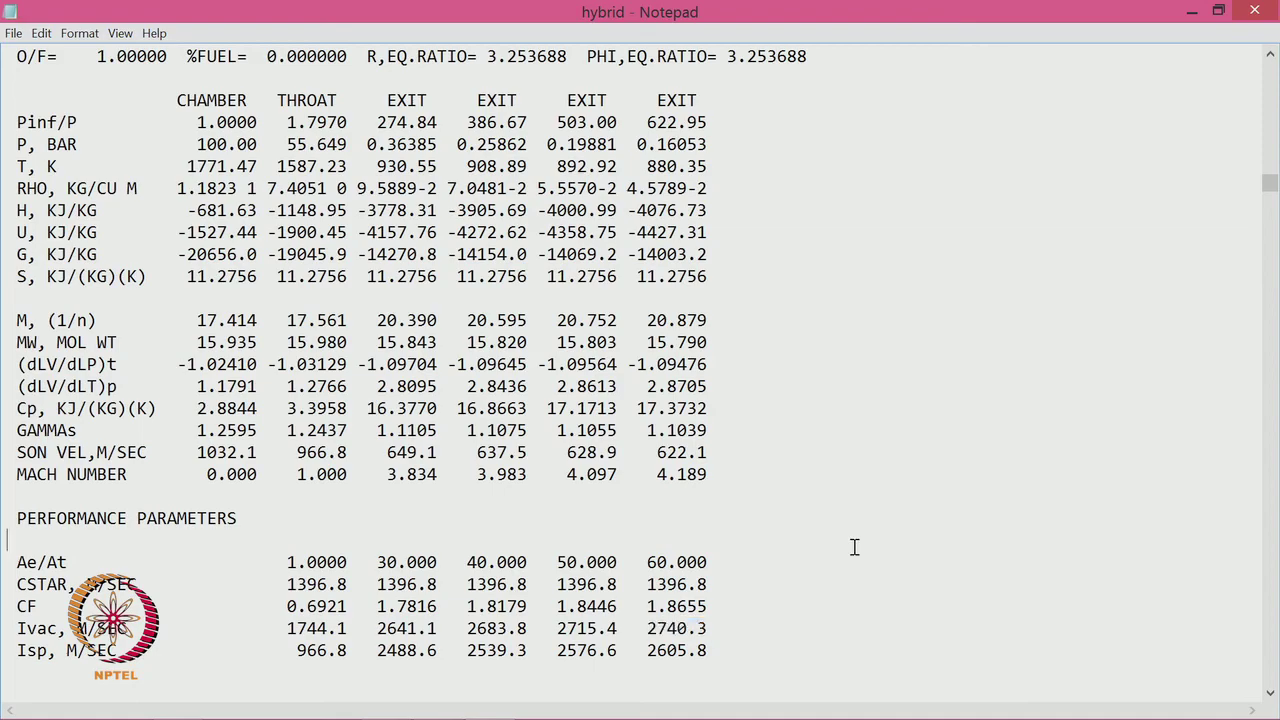
- Find the O/F 2 equilibrium table and highlight its chamber temperature, M (1/n) row, and the Isp and Ivac at area ratio 60
{"action": "scroll", "coordinate": [855, 547], "scroll_direction": "down", "scroll_amount": 8}
{"action": "scroll", "coordinate": [855, 547], "scroll_direction": "down", "scroll_amount": 20}
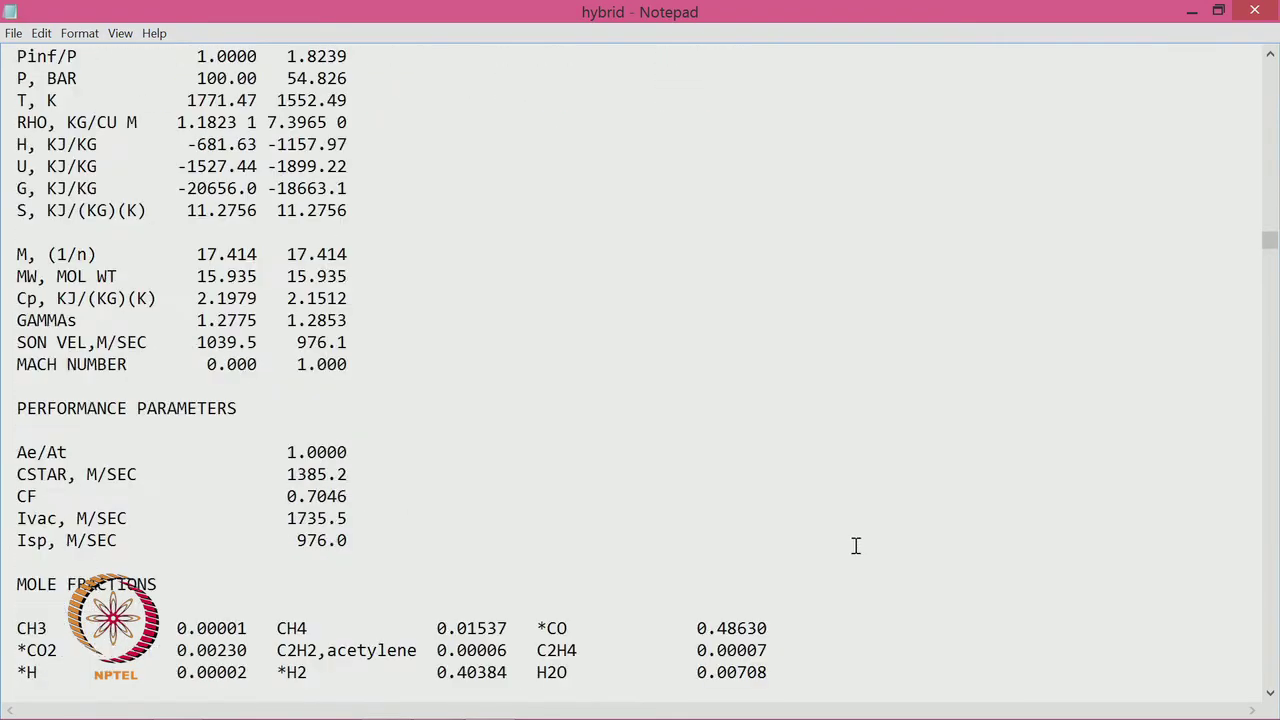
{"action": "scroll", "coordinate": [855, 543], "scroll_direction": "down", "scroll_amount": 20}
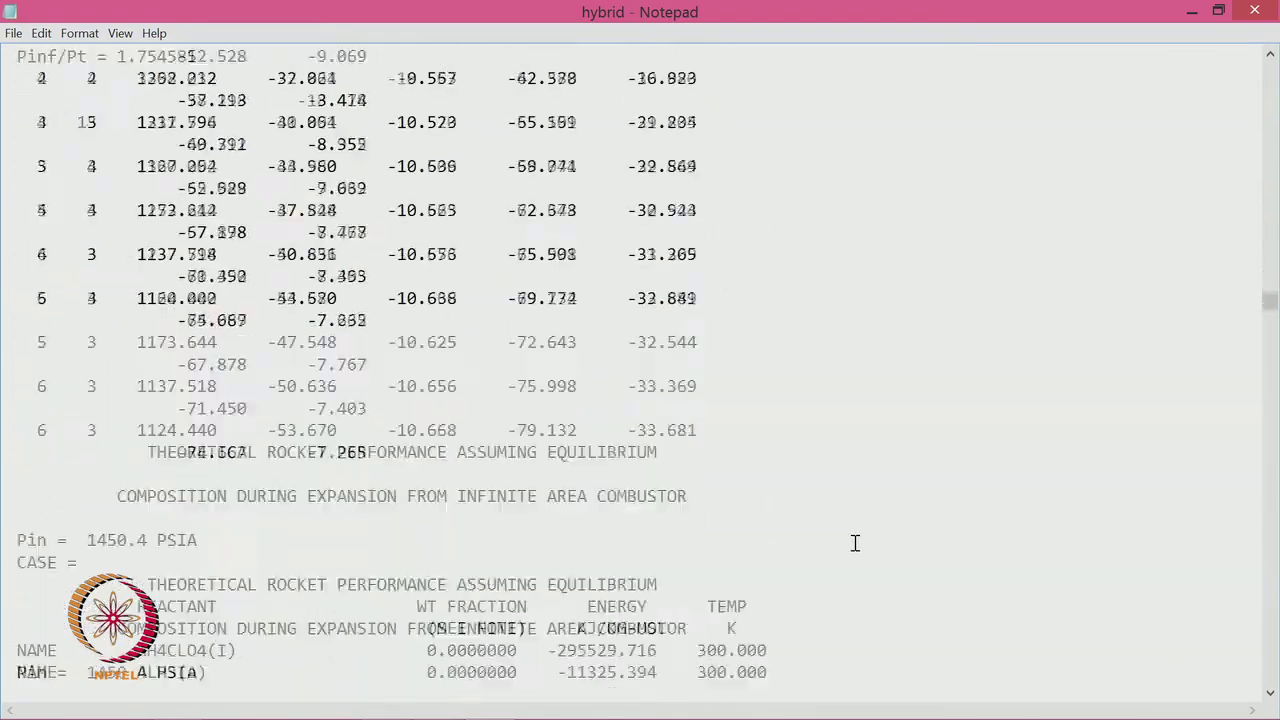
{"action": "scroll", "coordinate": [855, 543], "scroll_direction": "down", "scroll_amount": 4}
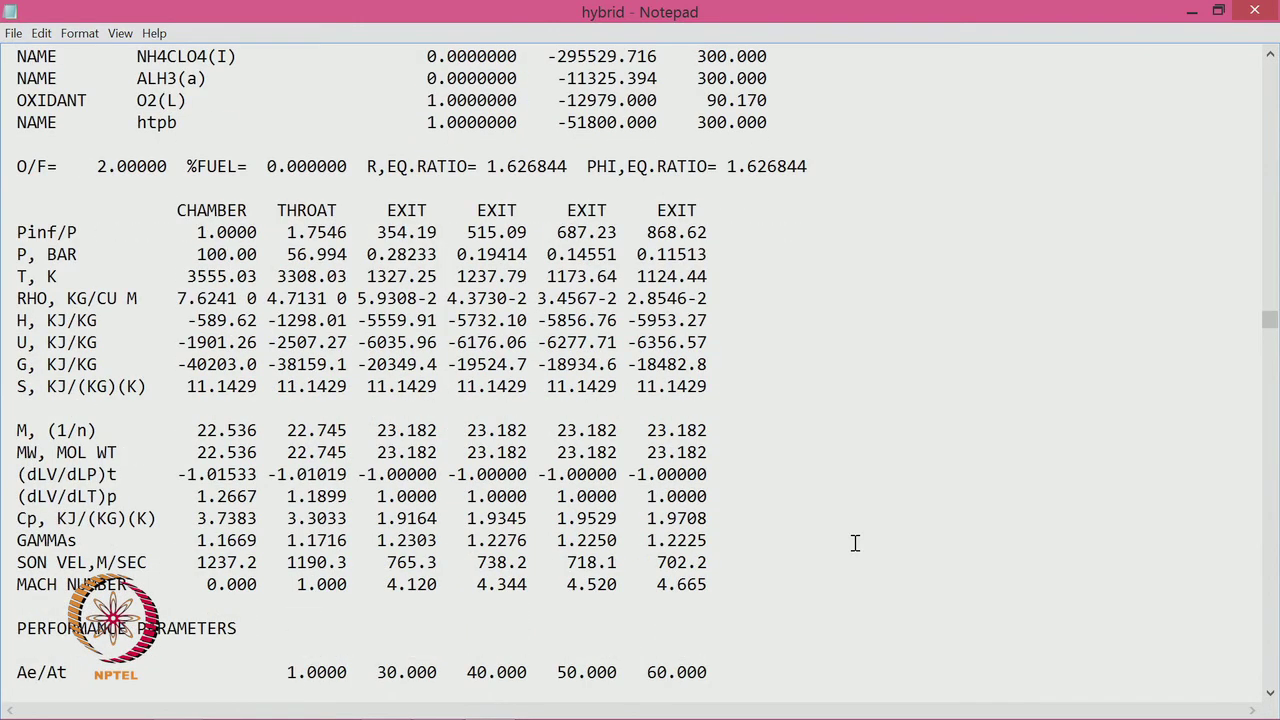
{"action": "scroll", "coordinate": [855, 543], "scroll_direction": "down", "scroll_amount": 1}
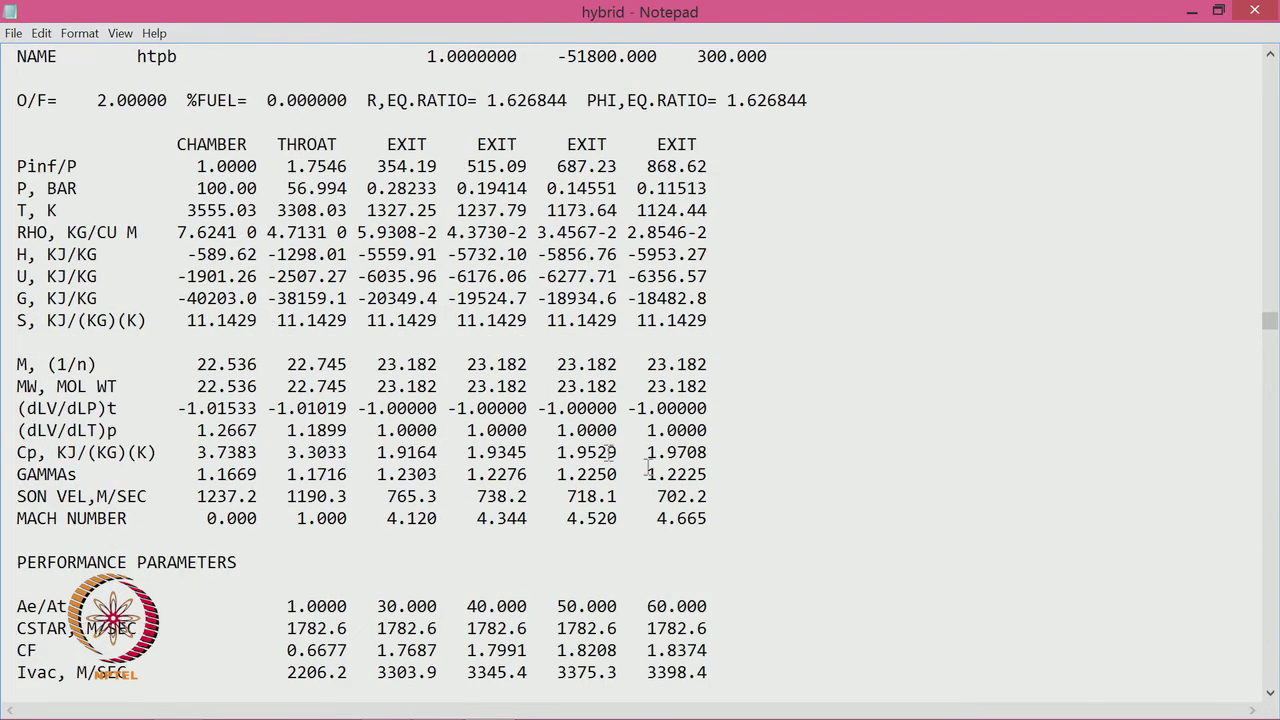
{"action": "left_click_drag", "start_coordinate": [178, 209], "coordinate": [258, 211]}
{"action": "left_click", "coordinate": [197, 364]}
{"action": "left_click_drag", "start_coordinate": [197, 364], "coordinate": [686, 364]}
{"action": "scroll", "coordinate": [658, 618], "scroll_direction": "down", "scroll_amount": 1}
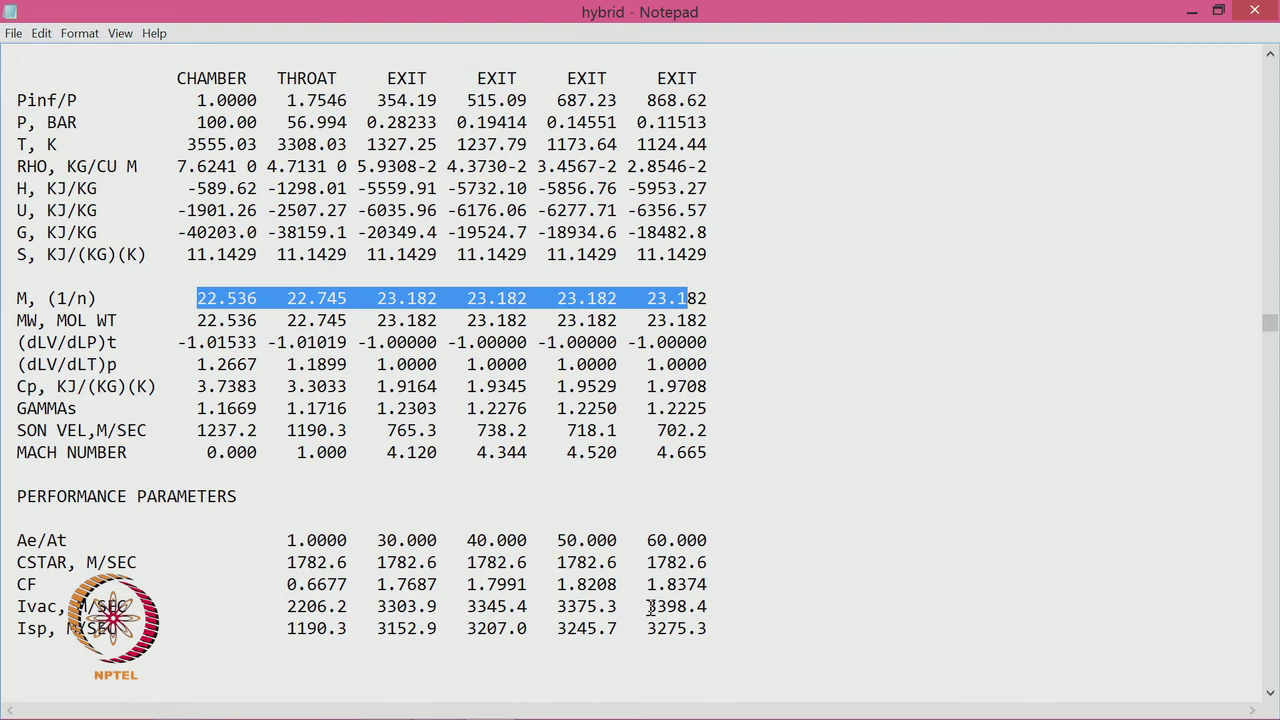
{"action": "left_click_drag", "start_coordinate": [648, 628], "coordinate": [710, 626]}
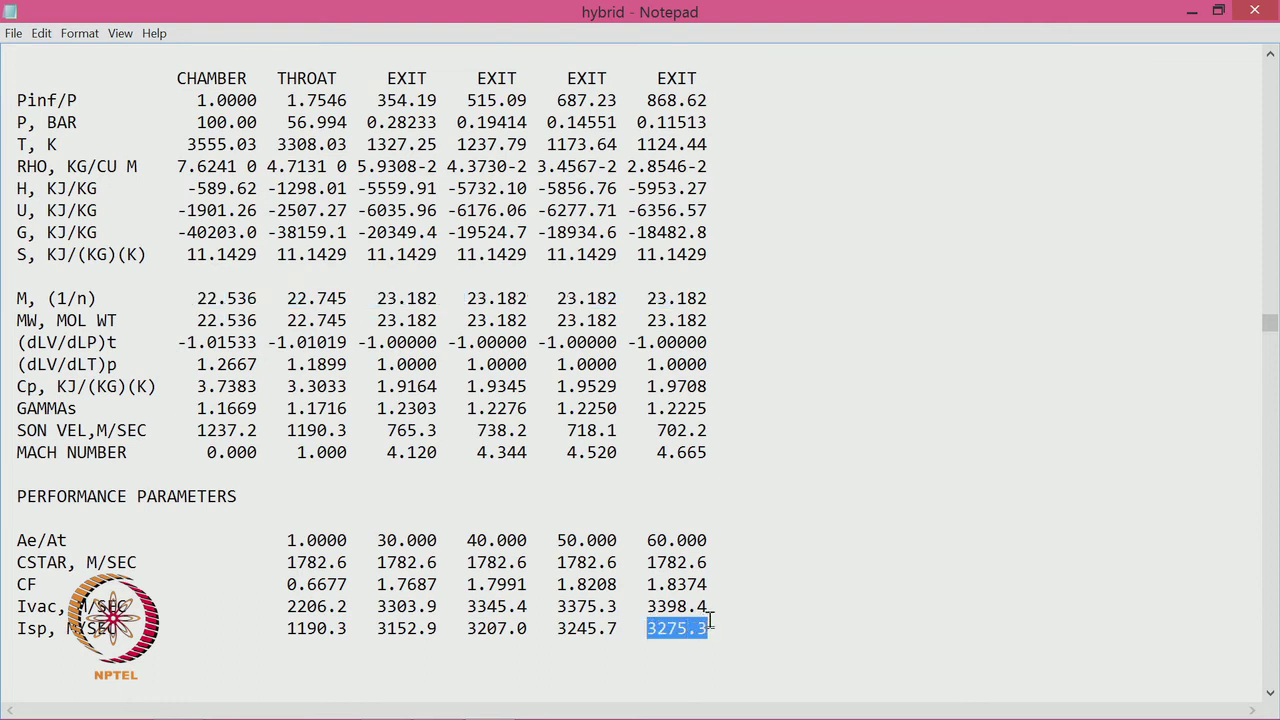
{"action": "left_click_drag", "start_coordinate": [647, 606], "coordinate": [697, 606]}
{"action": "left_click", "coordinate": [729, 624]}
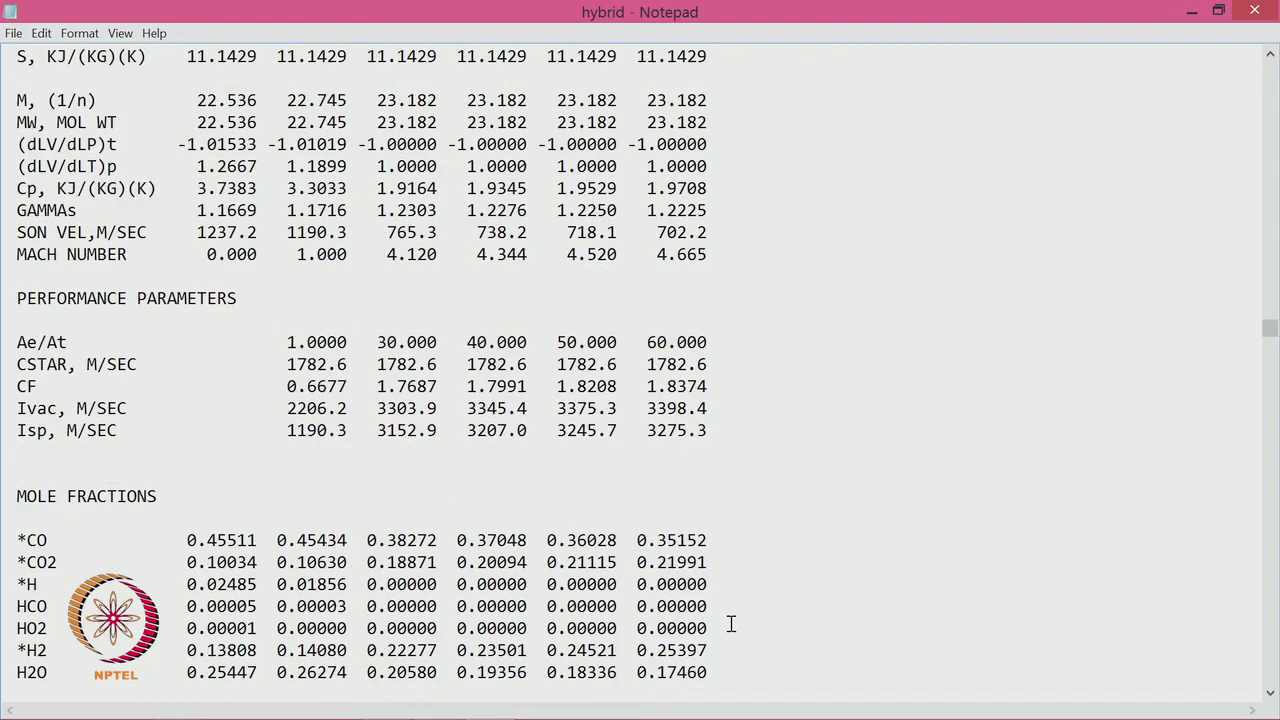
- Find the equilibrium performance table for O/F 3 and examine its temperatures and performance parameters
{"action": "scroll", "coordinate": [731, 624], "scroll_direction": "down", "scroll_amount": 20}
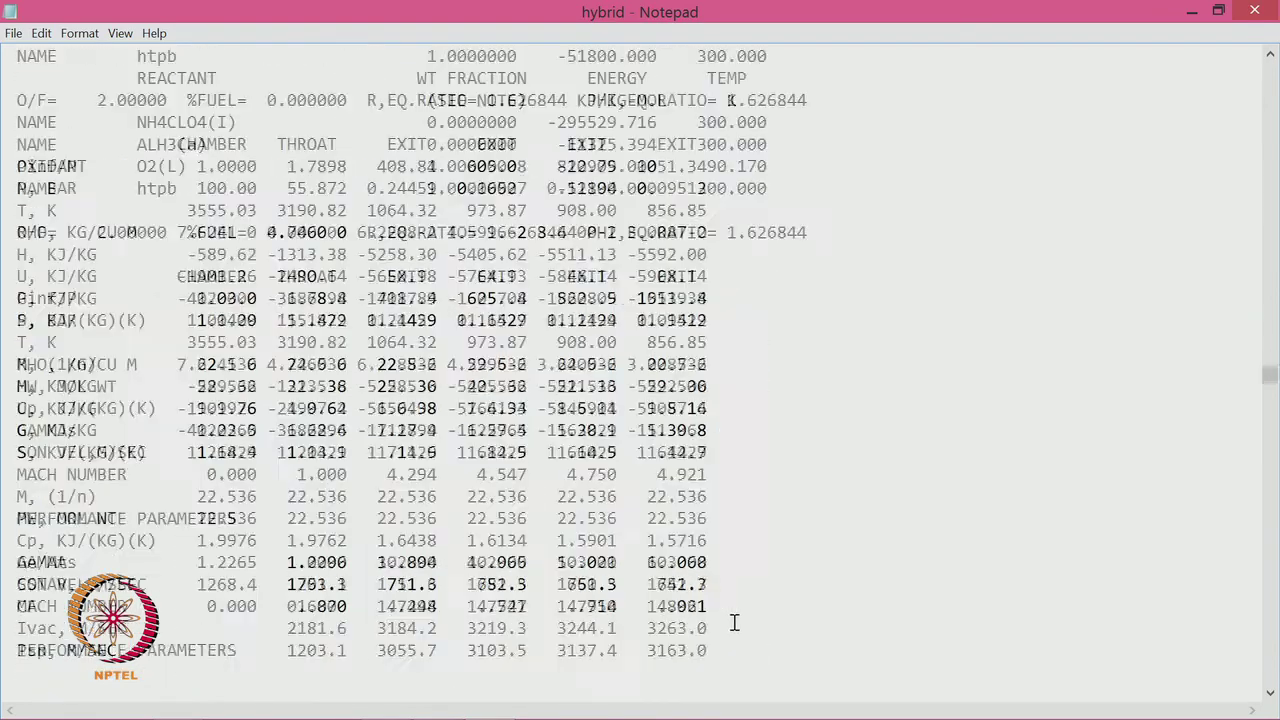
{"action": "scroll", "coordinate": [734, 623], "scroll_direction": "down", "scroll_amount": 20}
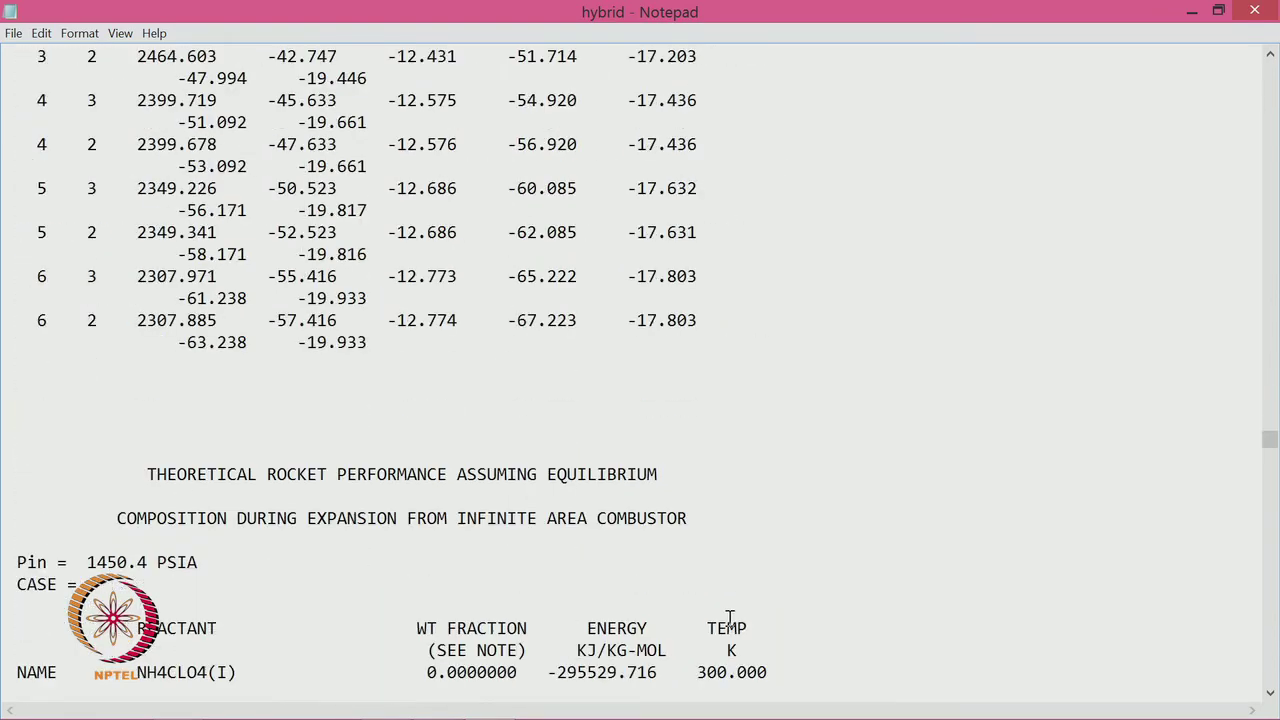
{"action": "scroll", "coordinate": [728, 615], "scroll_direction": "down", "scroll_amount": 2}
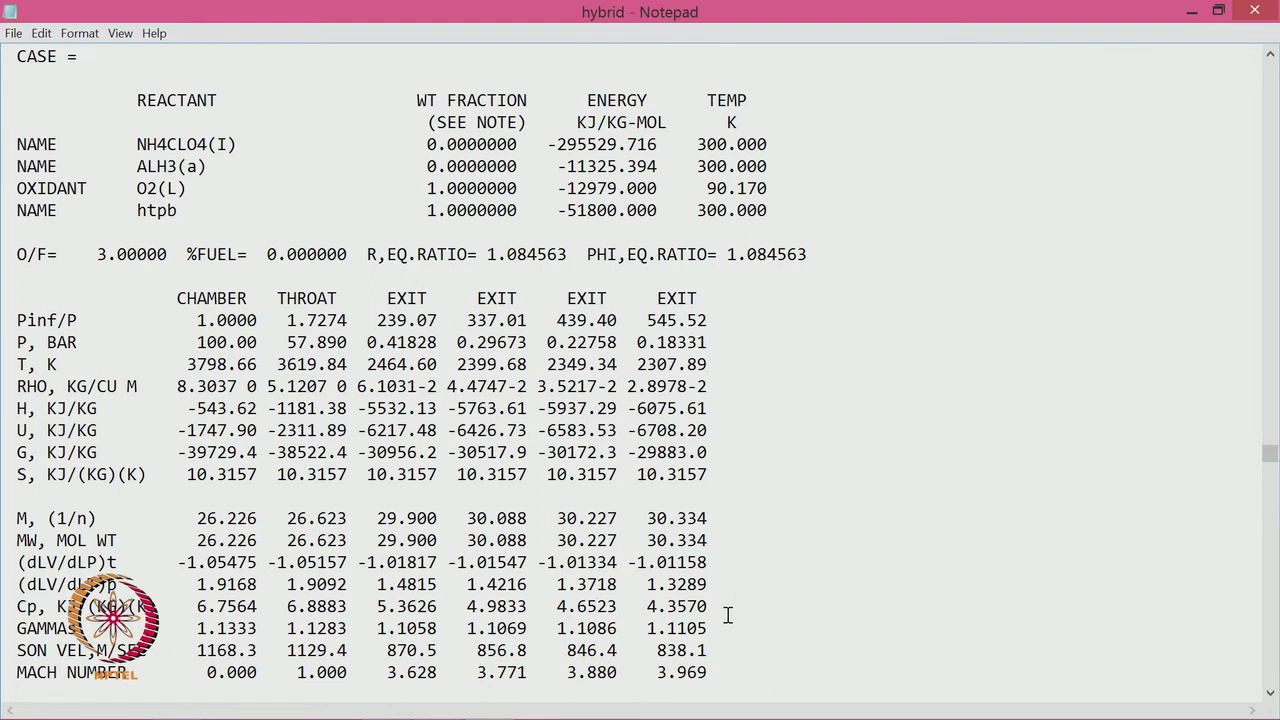
{"action": "scroll", "coordinate": [728, 615], "scroll_direction": "down", "scroll_amount": 2}
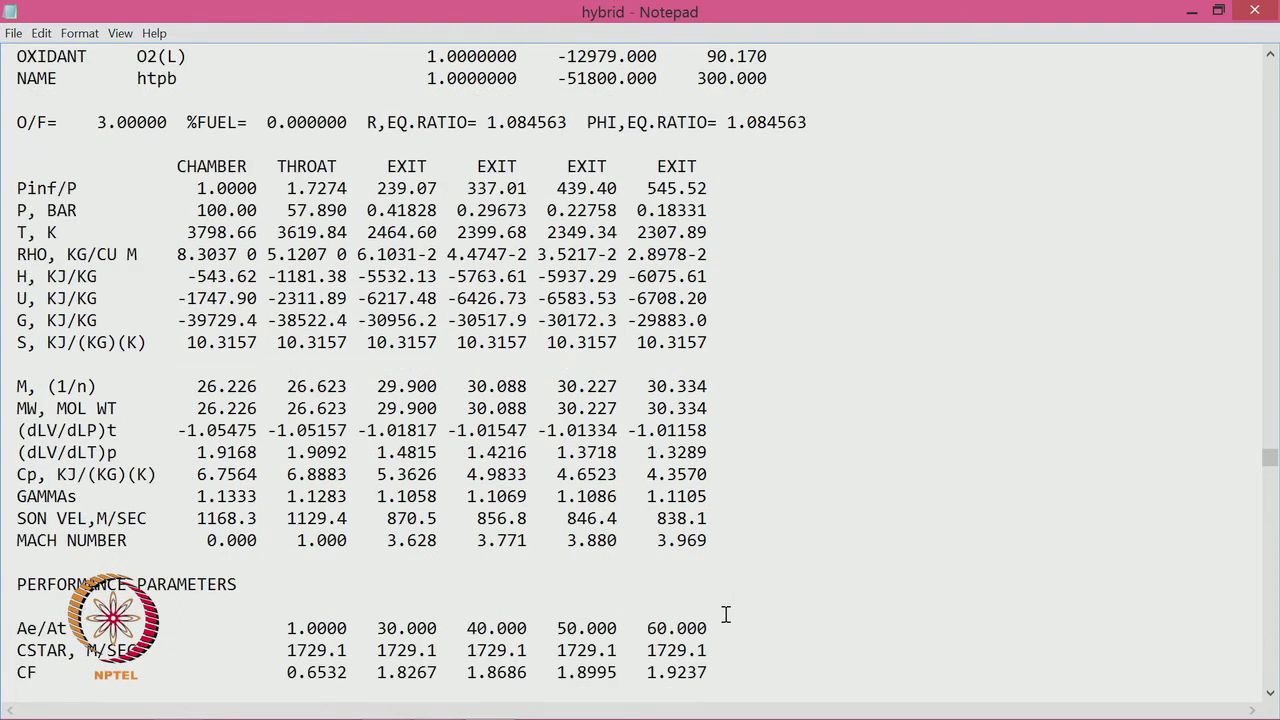
{"action": "scroll", "coordinate": [726, 614], "scroll_direction": "down", "scroll_amount": 1}
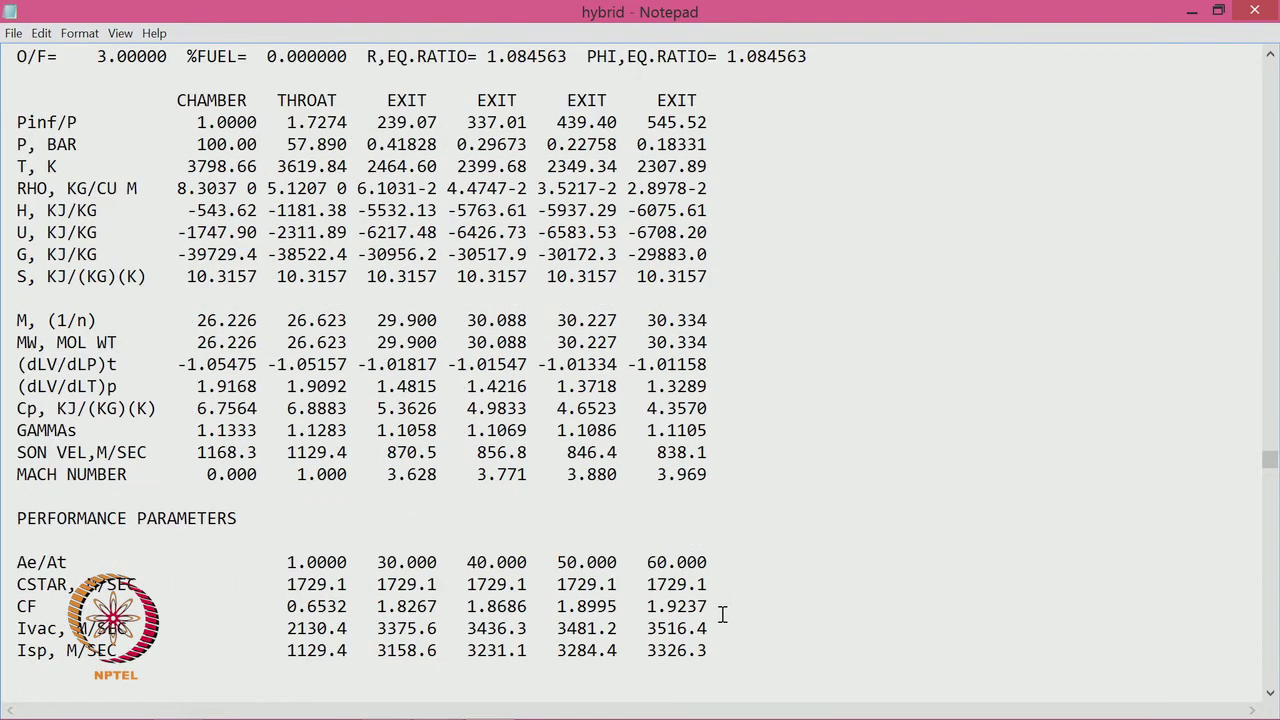
{"action": "scroll", "coordinate": [722, 614], "scroll_direction": "up", "scroll_amount": 2}
{"action": "scroll", "coordinate": [722, 614], "scroll_direction": "down", "scroll_amount": 1}
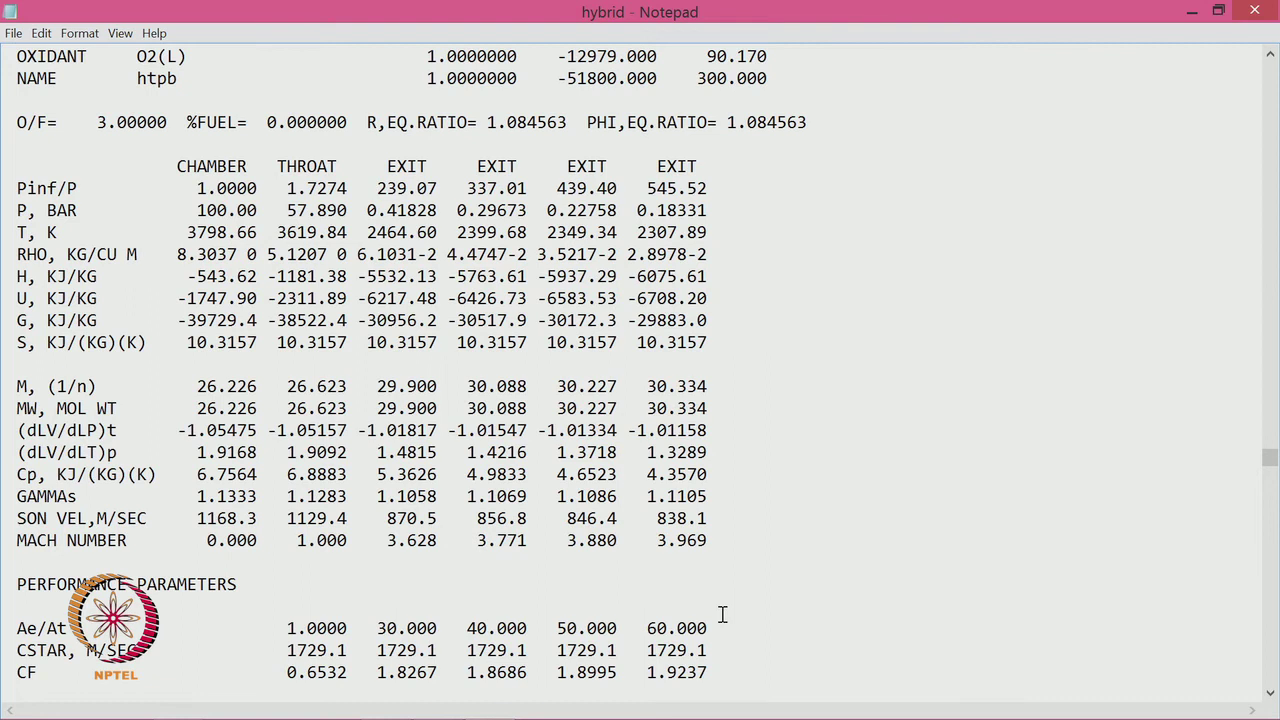
{"action": "scroll", "coordinate": [722, 614], "scroll_direction": "down", "scroll_amount": 1}
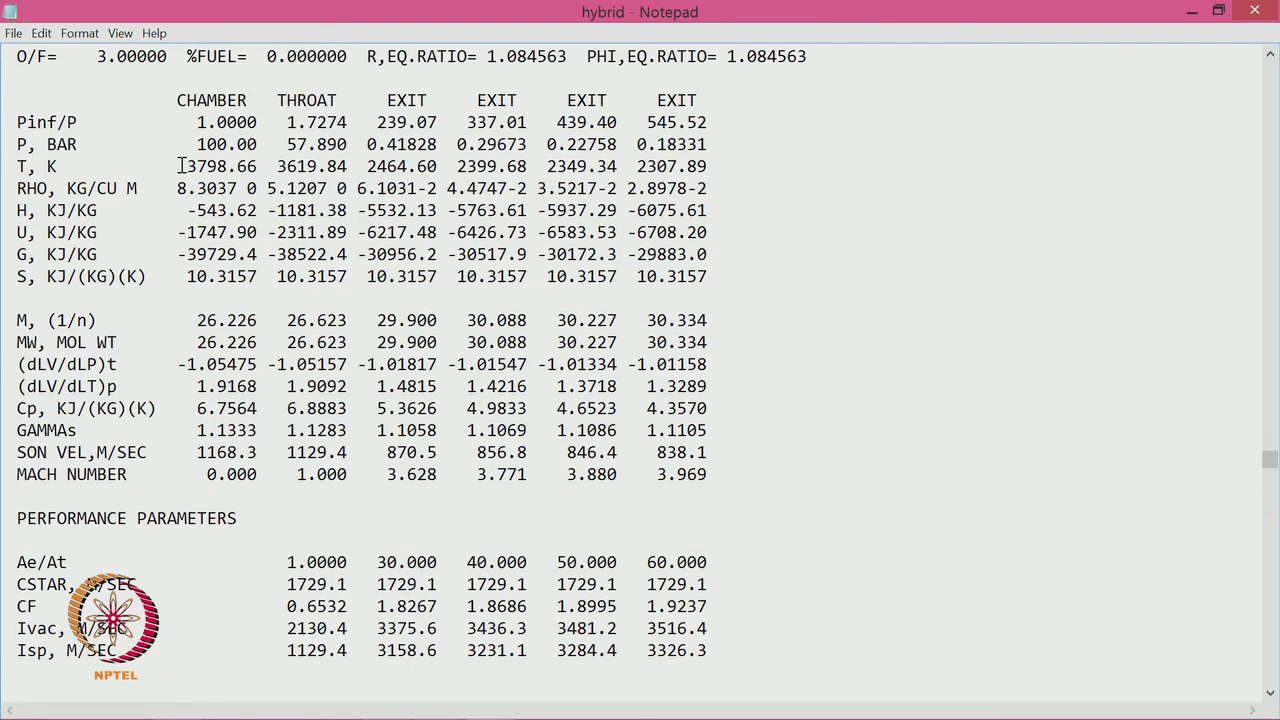
- Highlight the Ivac at area ratio 60, the chamber temperature and the M (1/n) row in the O/F 3 table, then clear the selection
{"action": "left_click_drag", "start_coordinate": [637, 648], "coordinate": [708, 628]}
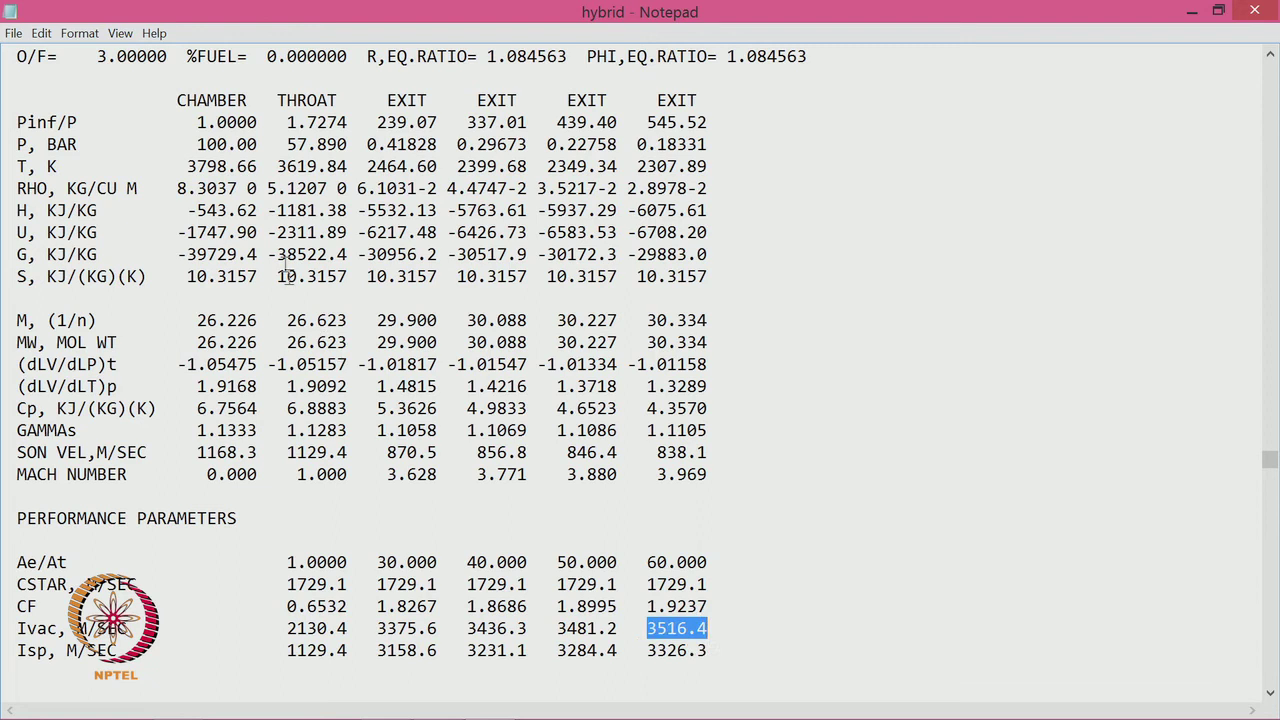
{"action": "left_click_drag", "start_coordinate": [188, 146], "coordinate": [239, 166]}
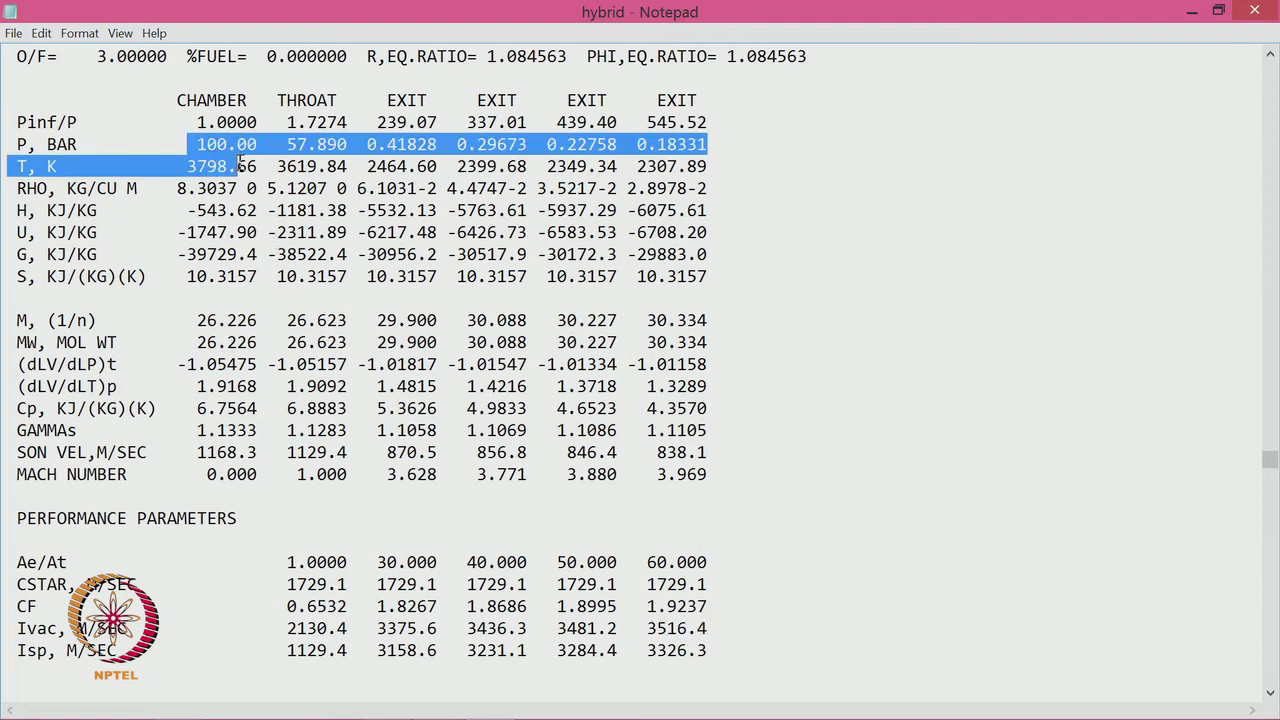
{"action": "left_click_drag", "start_coordinate": [196, 320], "coordinate": [577, 320]}
{"action": "left_click", "coordinate": [912, 574]}
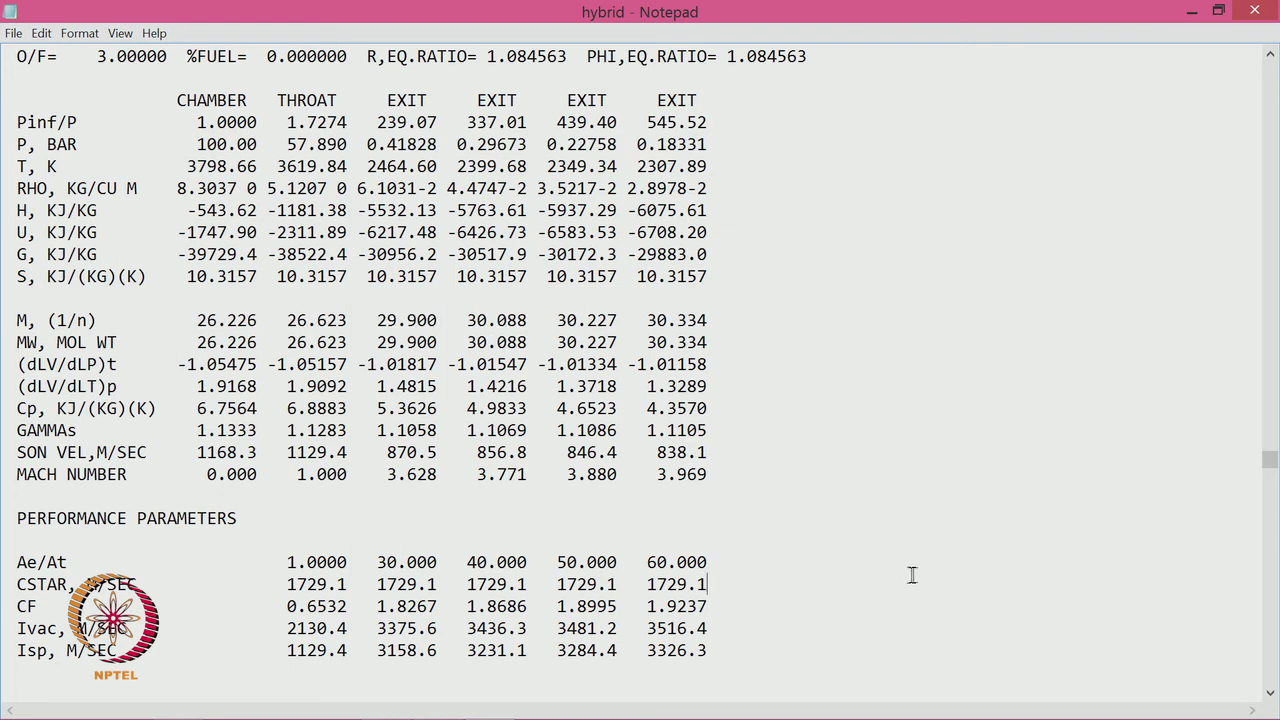
{"action": "scroll", "coordinate": [912, 574], "scroll_direction": "down", "scroll_amount": 5}
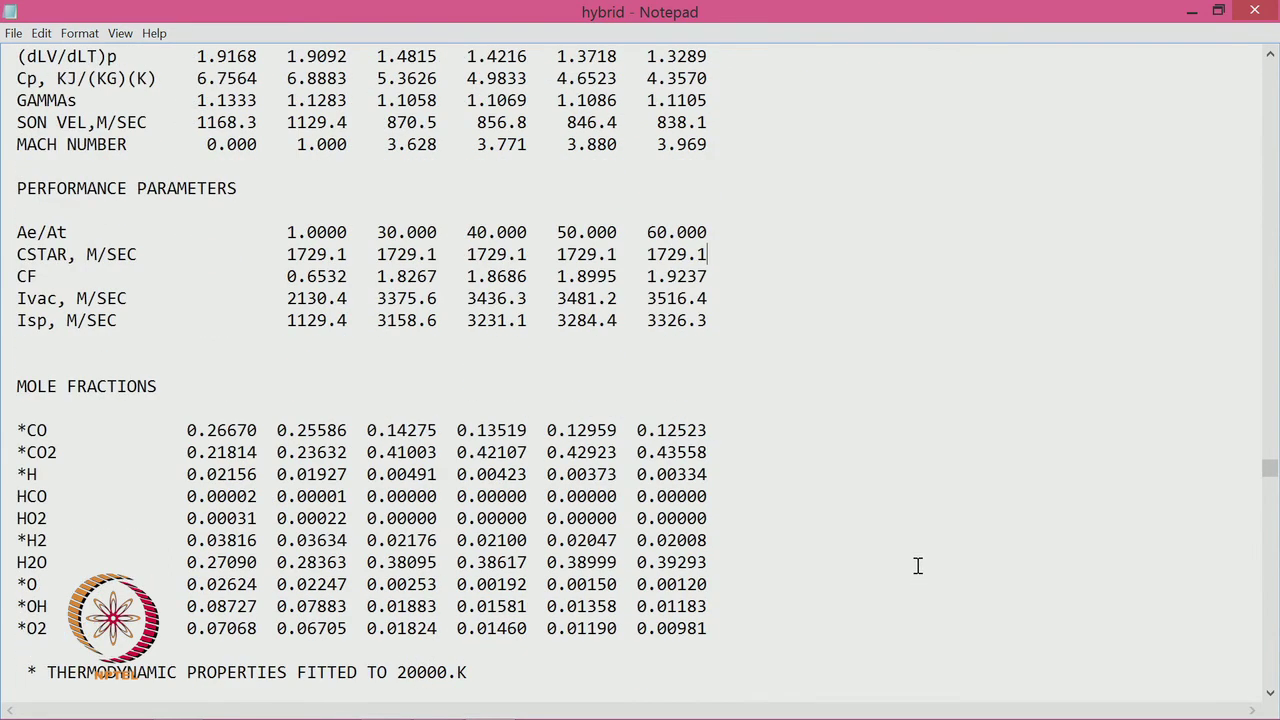
- Close the hybrid output file, switch to Chemical Equilibrium with Applications, and set the ALH3(a) reactant amount to 50
{"action": "left_click", "coordinate": [1254, 10]}
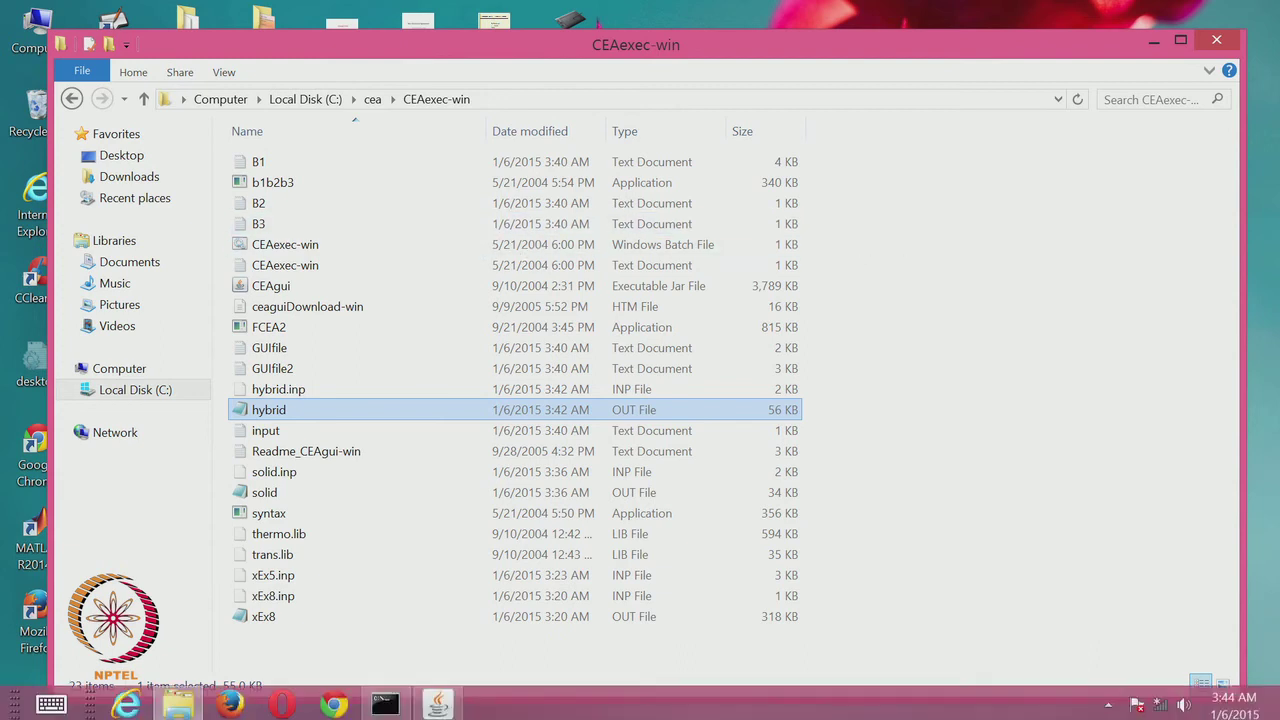
{"action": "left_click", "coordinate": [437, 701]}
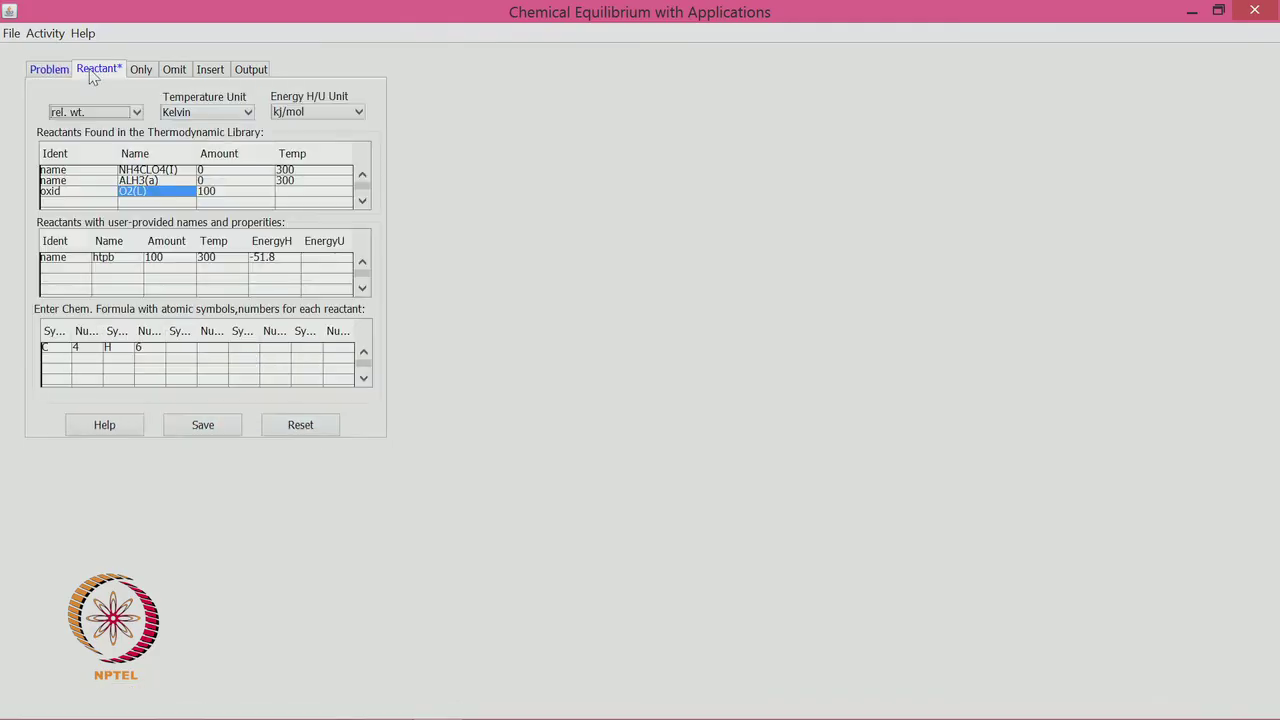
{"action": "left_click", "coordinate": [240, 174]}
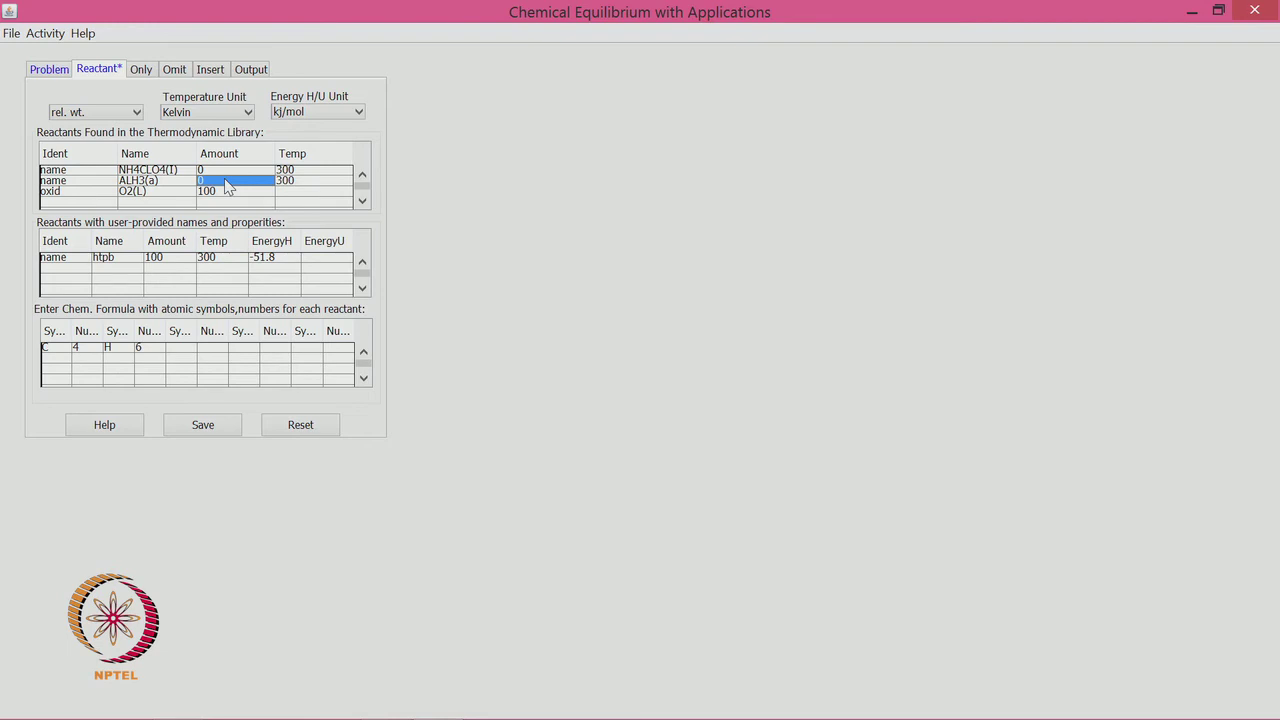
{"action": "key", "text": "BackSpace"}
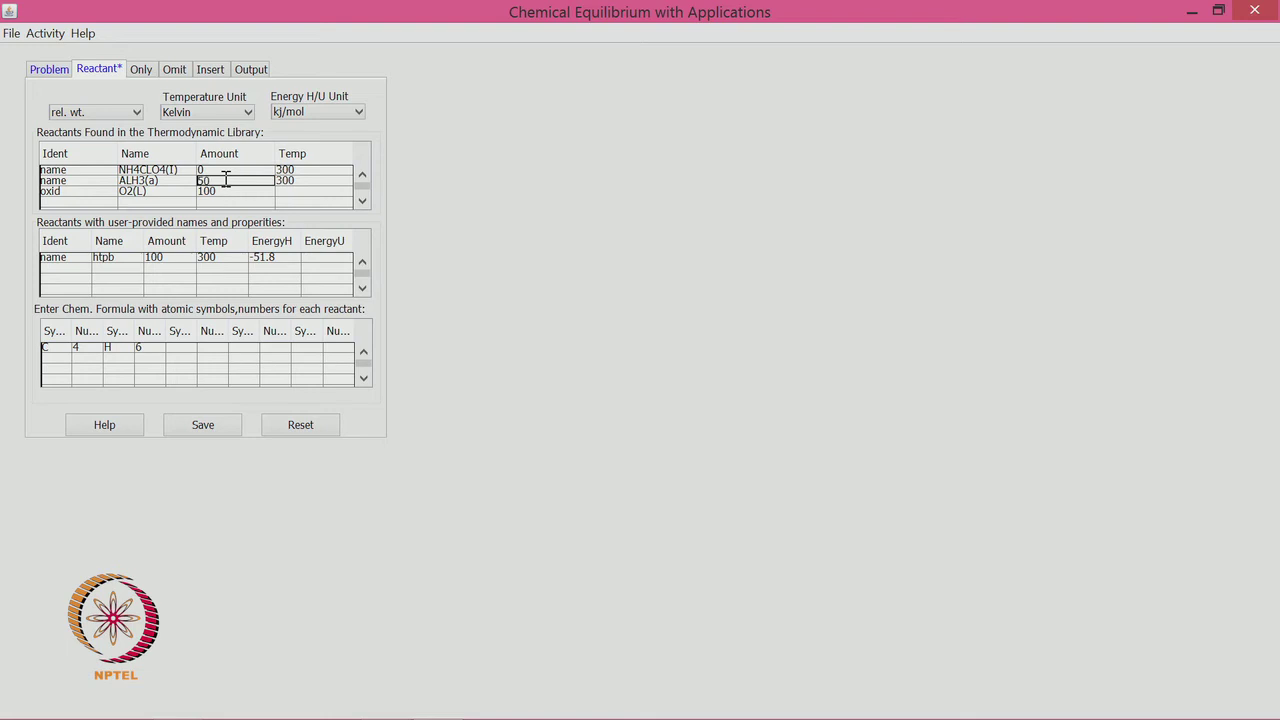
{"action": "type", "text": "50"}
{"action": "key", "text": "Return"}
- Set the amount of the user-provided htpb reactant to 50 and save the reactant data
{"action": "left_click", "coordinate": [174, 265]}
{"action": "double_click", "coordinate": [172, 258]}
{"action": "key", "text": "BackSpace"}
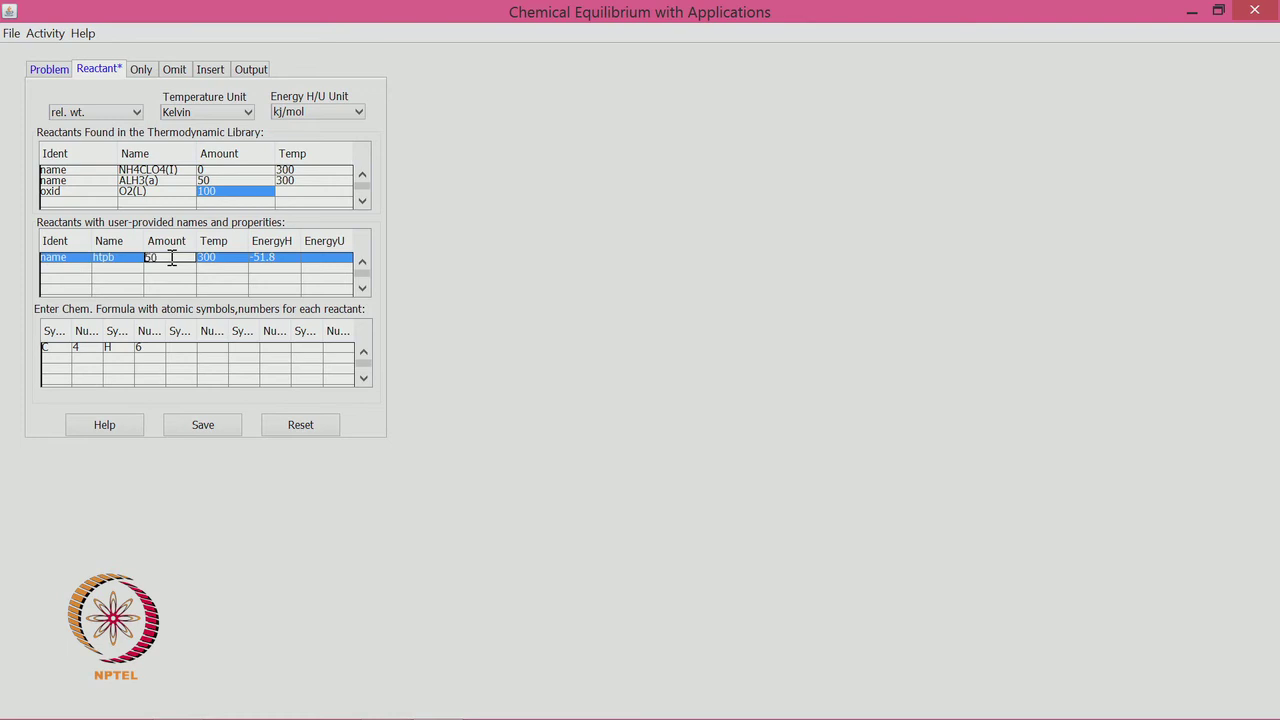
{"action": "key", "text": "Return"}
{"action": "left_click", "coordinate": [213, 428]}
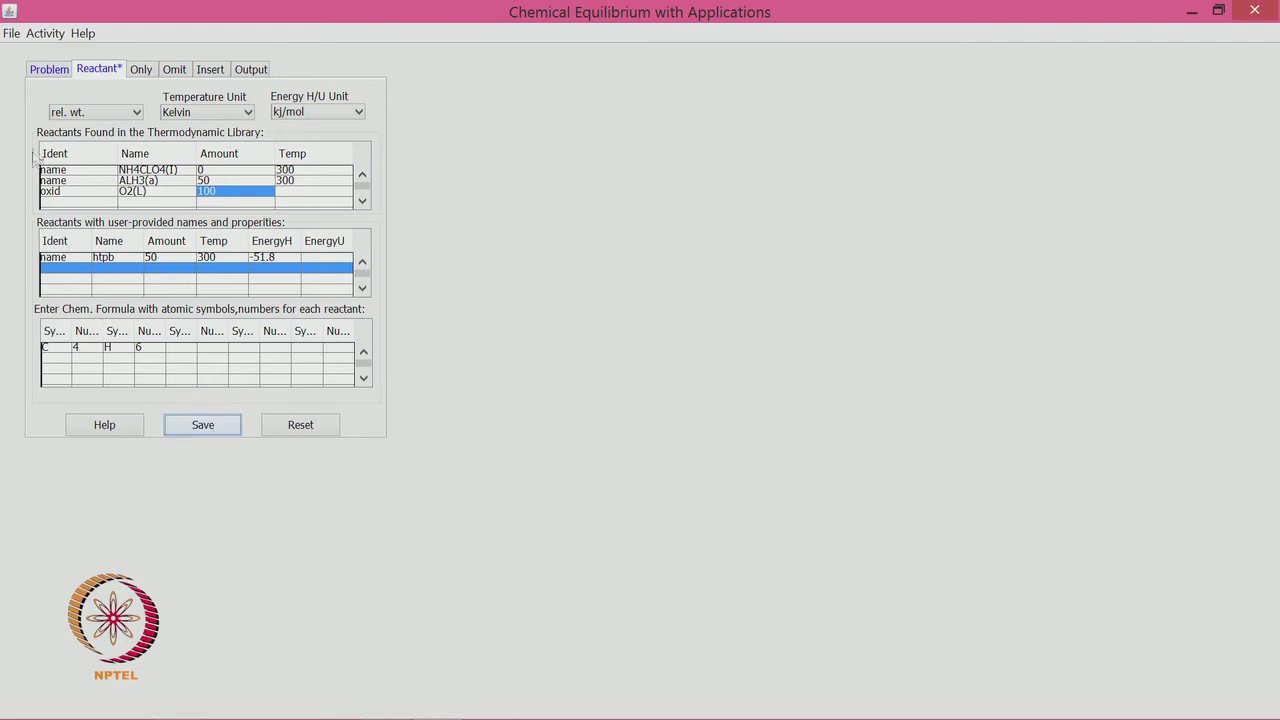
- Review the problem and reactant settings, execute CEA2 for the hybrid case, and close the output viewer
{"action": "left_click", "coordinate": [49, 71]}
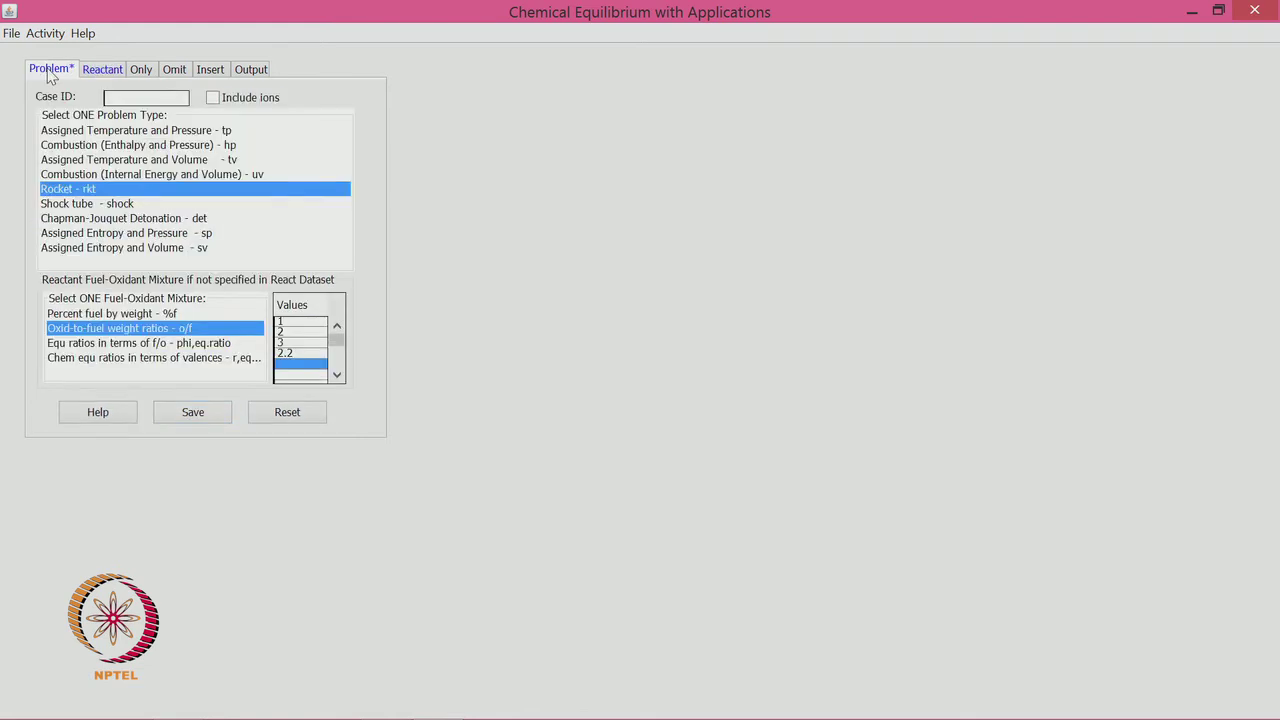
{"action": "left_click", "coordinate": [108, 71]}
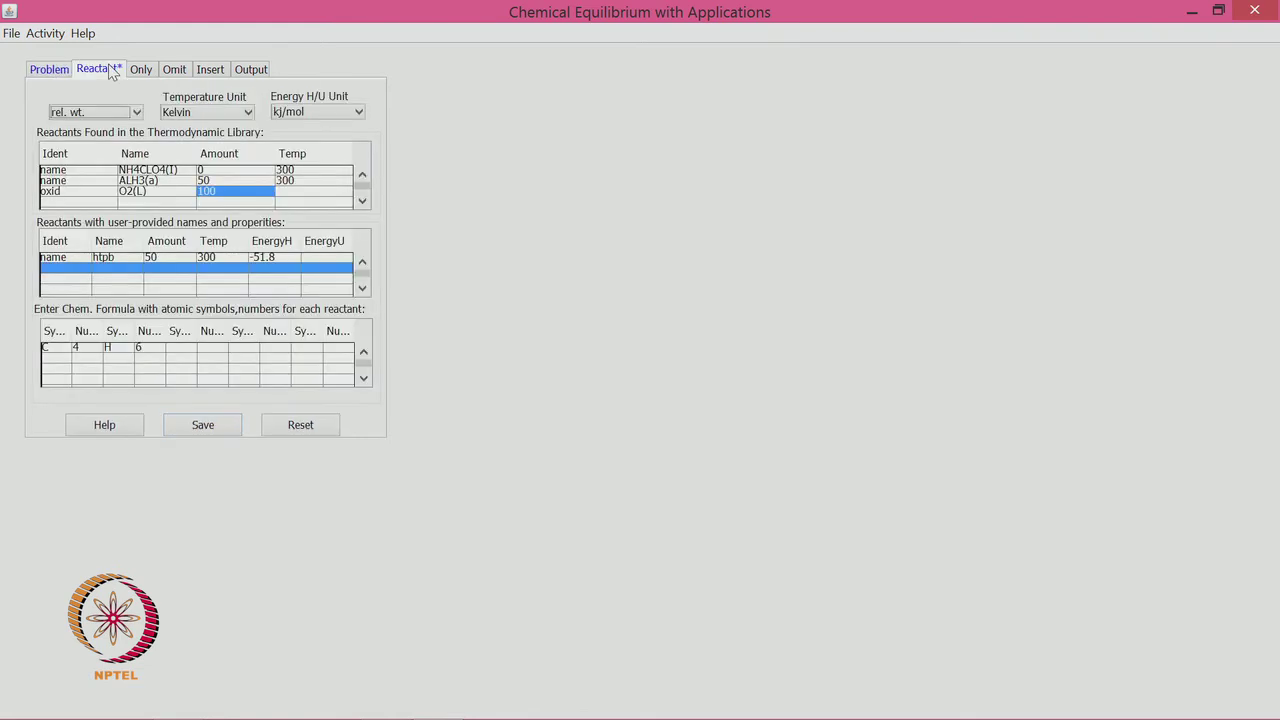
{"action": "left_click", "coordinate": [48, 70]}
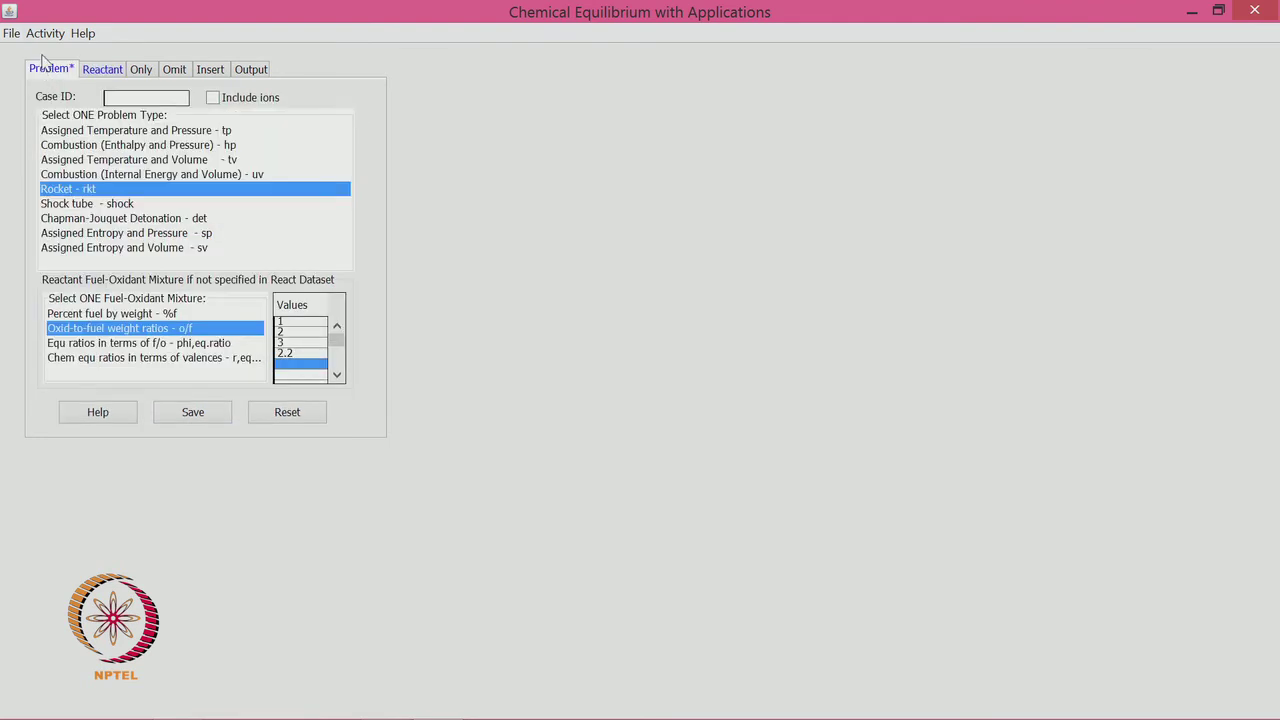
{"action": "left_click", "coordinate": [45, 33]}
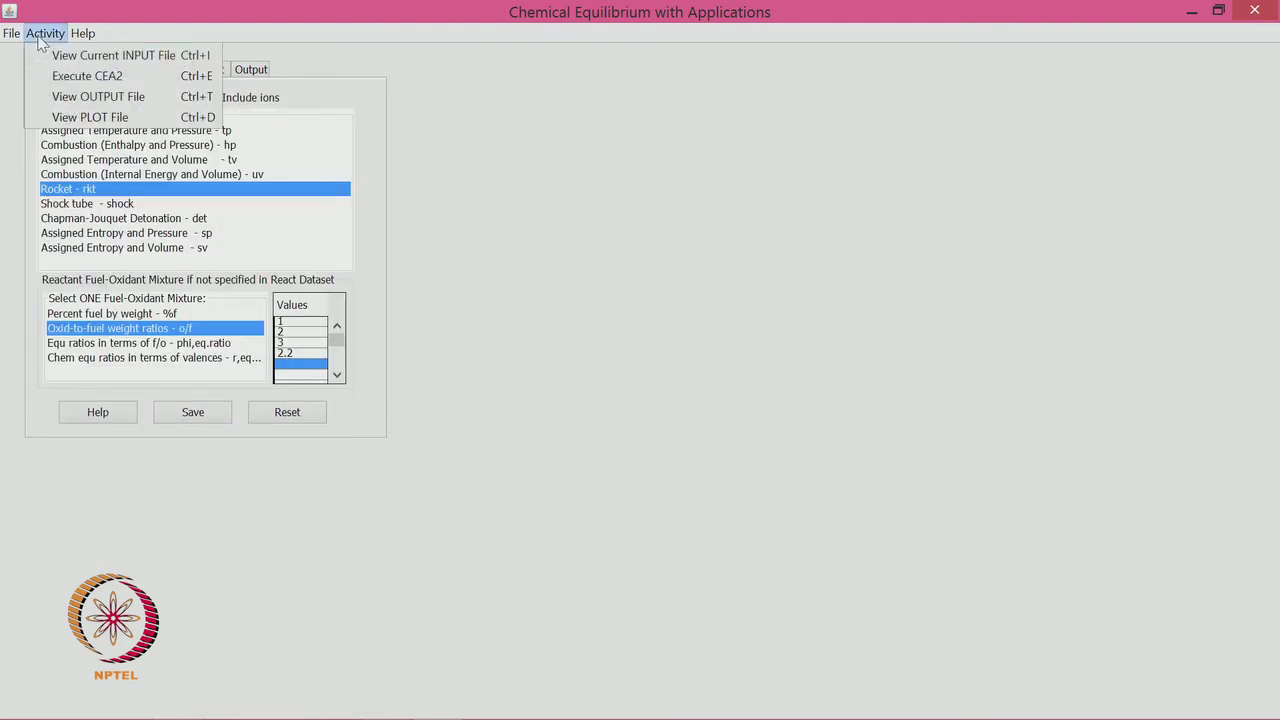
{"action": "left_click", "coordinate": [82, 80]}
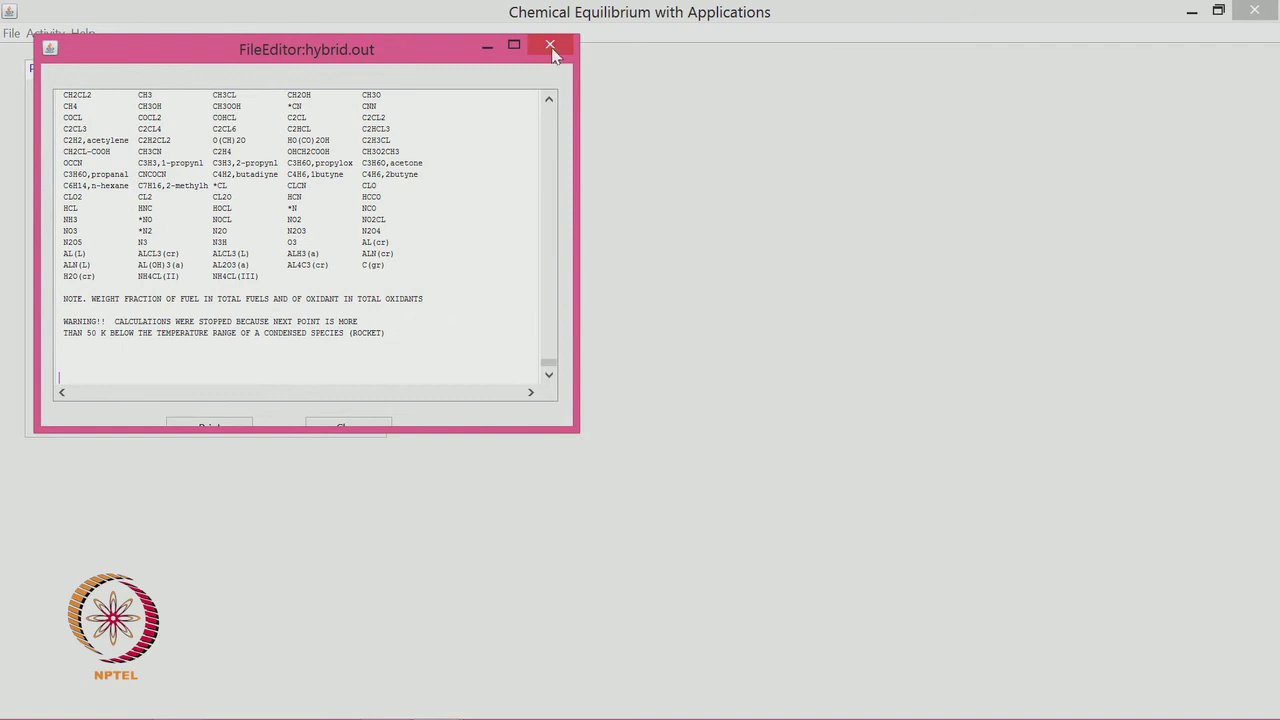
{"action": "left_click", "coordinate": [551, 47]}
- Open the updated hybrid output file in a maximized Notepad window and highlight the ALH3(a) and htpb entries in the echoed input
{"action": "left_click", "coordinate": [1191, 11]}
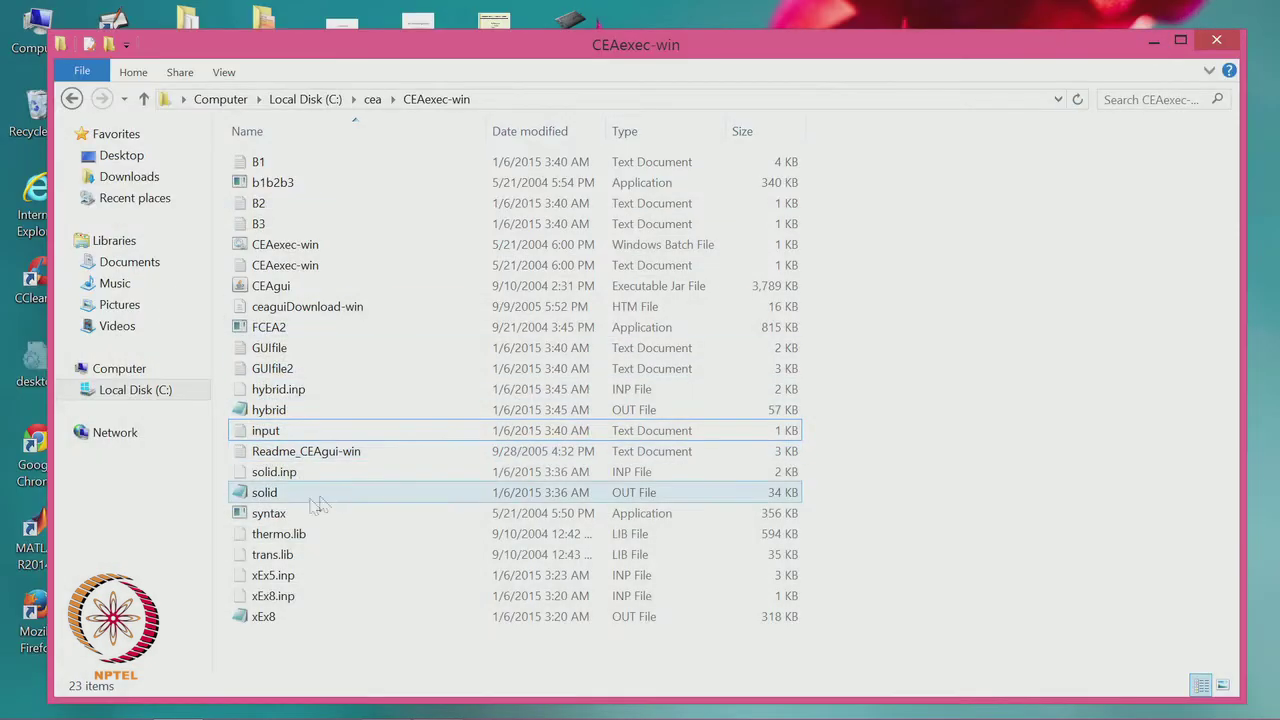
{"action": "double_click", "coordinate": [390, 410]}
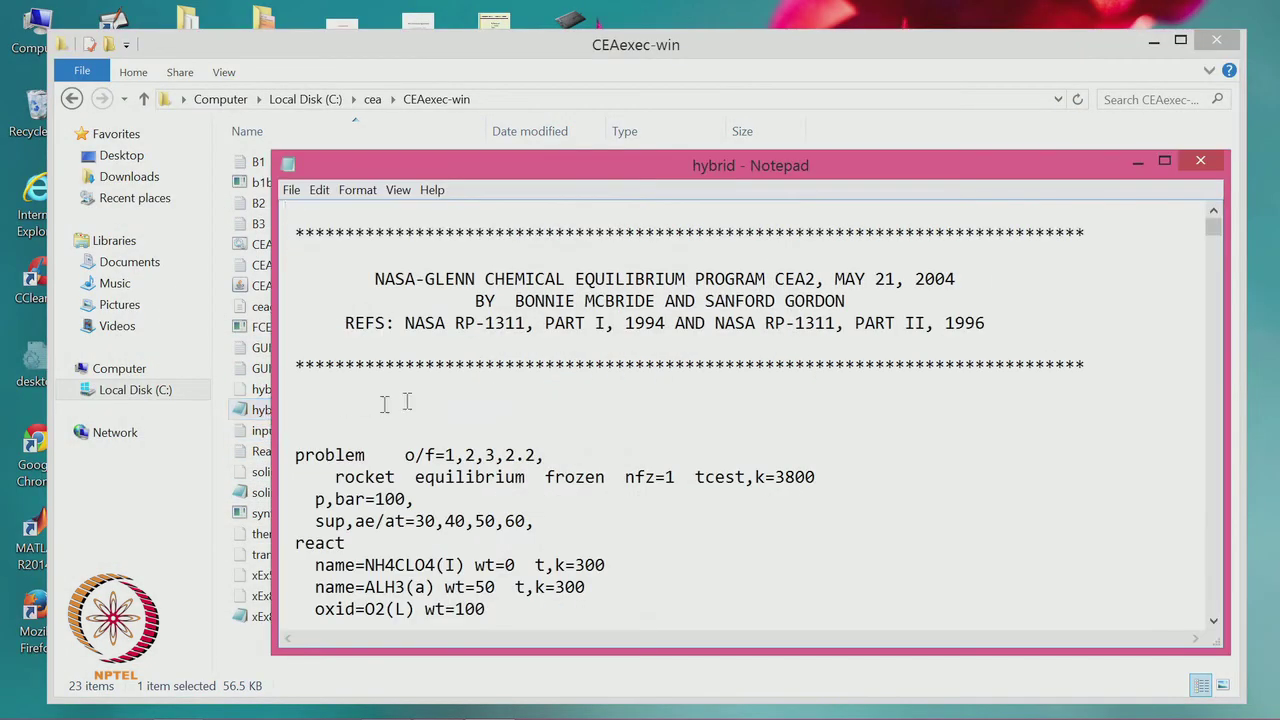
{"action": "double_click", "coordinate": [778, 166]}
{"action": "scroll", "coordinate": [35, 295], "scroll_direction": "down", "scroll_amount": 2}
{"action": "left_click_drag", "start_coordinate": [27, 298], "coordinate": [312, 301]}
{"action": "left_click_drag", "start_coordinate": [27, 342], "coordinate": [288, 344]}
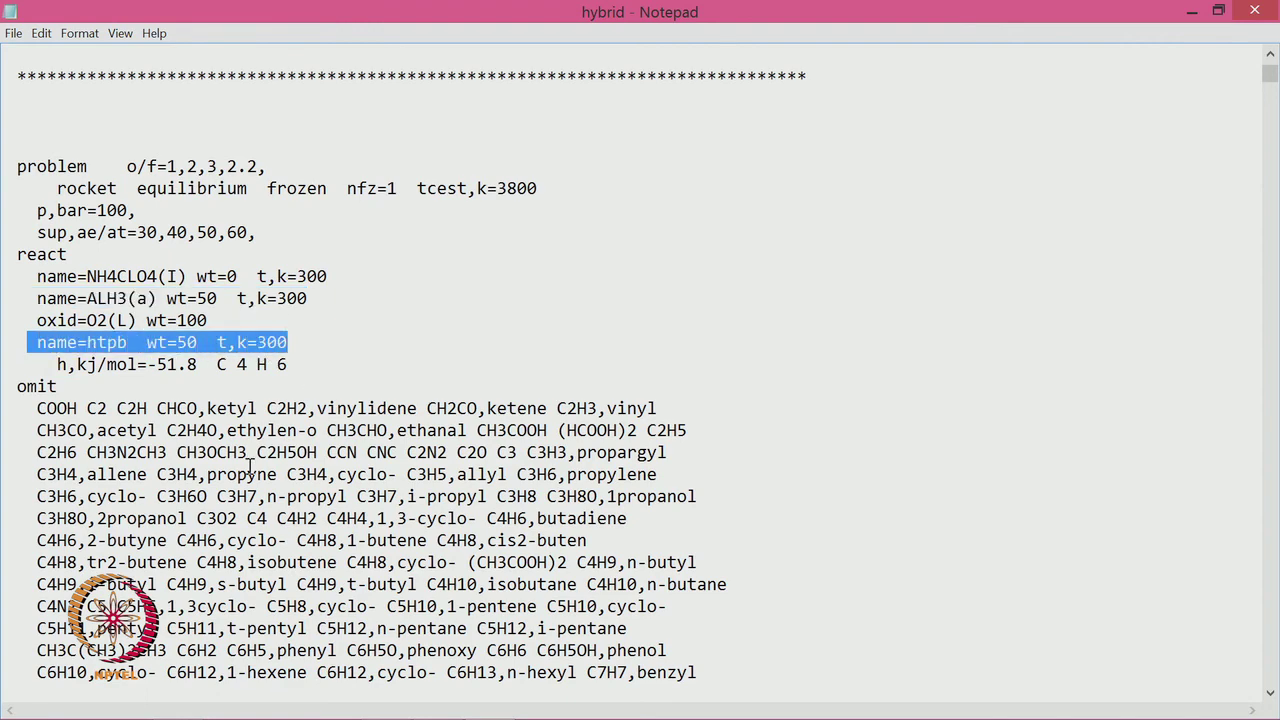
{"action": "left_click", "coordinate": [443, 331]}
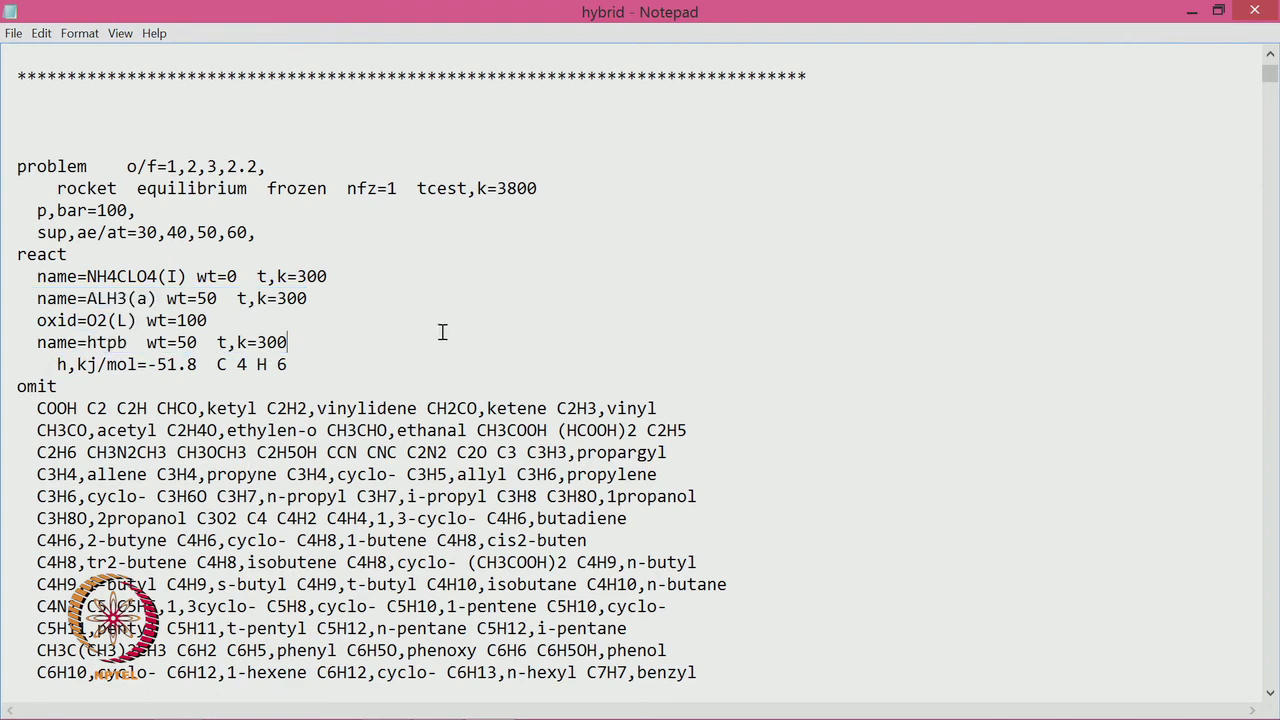
- Find the O/F 2 equilibrium performance table and highlight its Ivac and Isp at area ratio 60
{"action": "scroll", "coordinate": [443, 331], "scroll_direction": "down", "scroll_amount": 20}
{"action": "scroll", "coordinate": [441, 320], "scroll_direction": "down", "scroll_amount": 13}
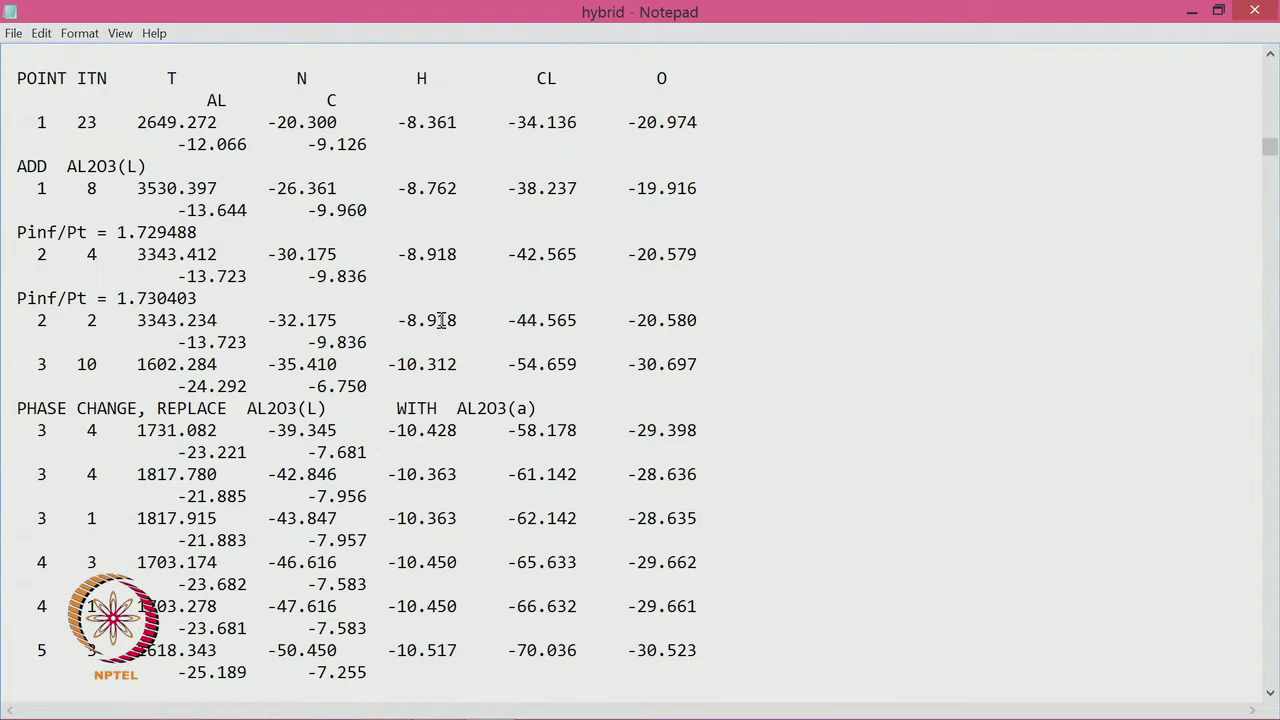
{"action": "scroll", "coordinate": [441, 320], "scroll_direction": "down", "scroll_amount": 6}
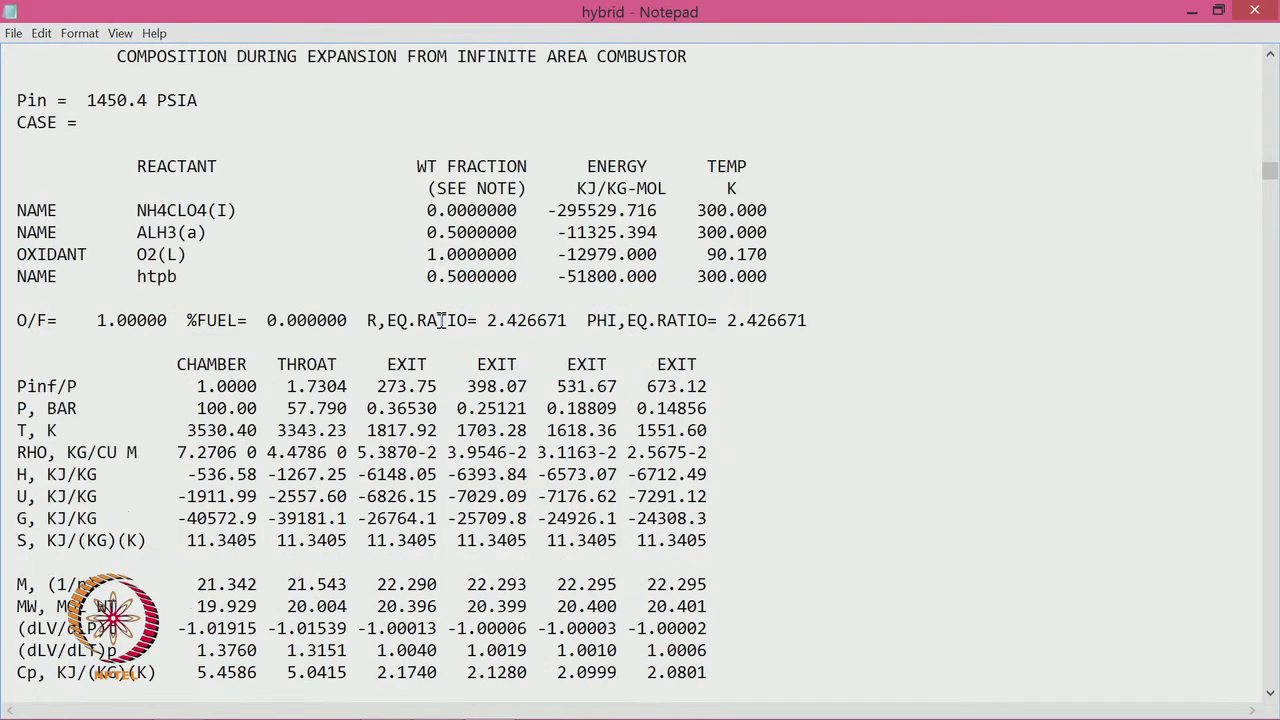
{"action": "scroll", "coordinate": [441, 320], "scroll_direction": "down", "scroll_amount": 1}
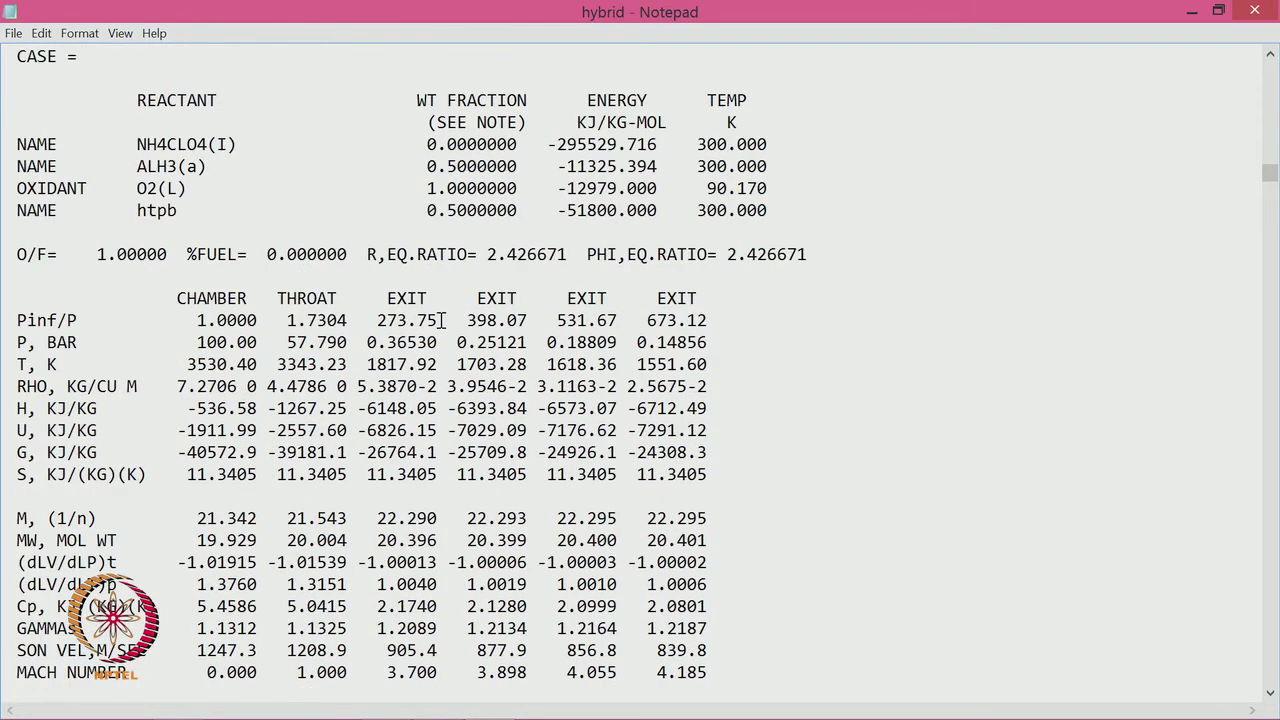
{"action": "scroll", "coordinate": [441, 320], "scroll_direction": "down", "scroll_amount": 20}
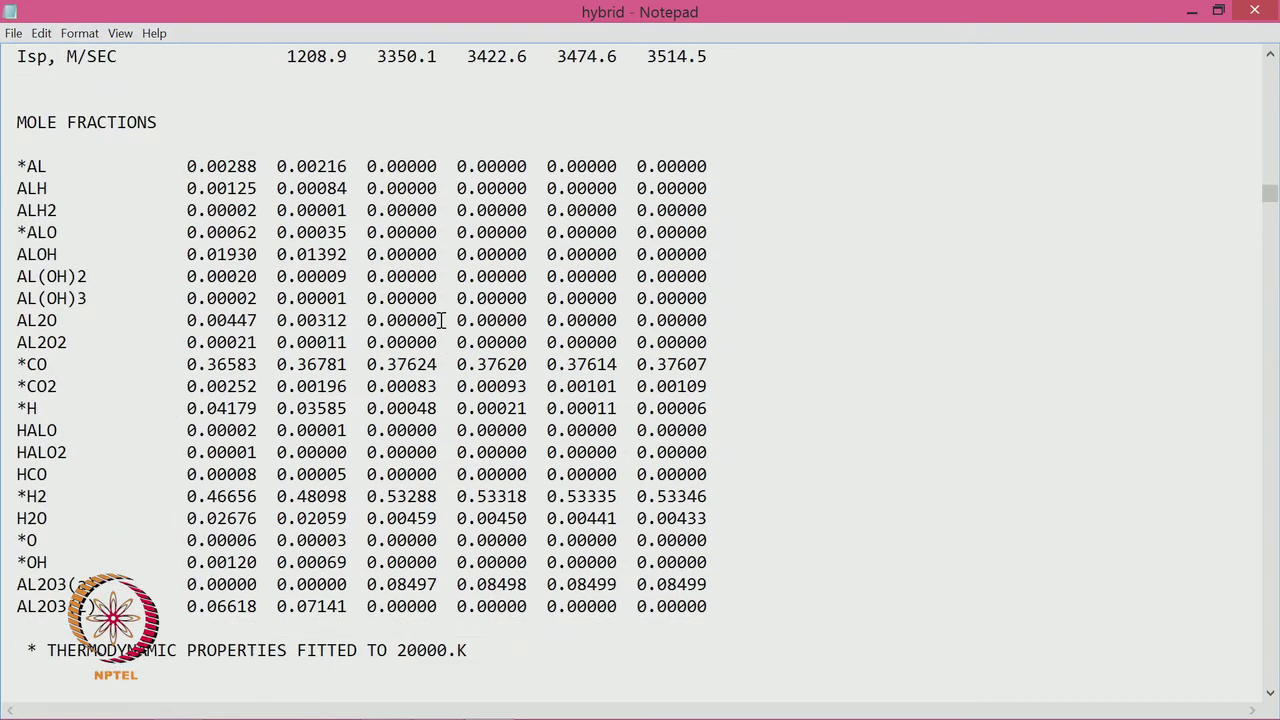
{"action": "left_click_drag", "start_coordinate": [1266, 214], "coordinate": [1266, 314]}
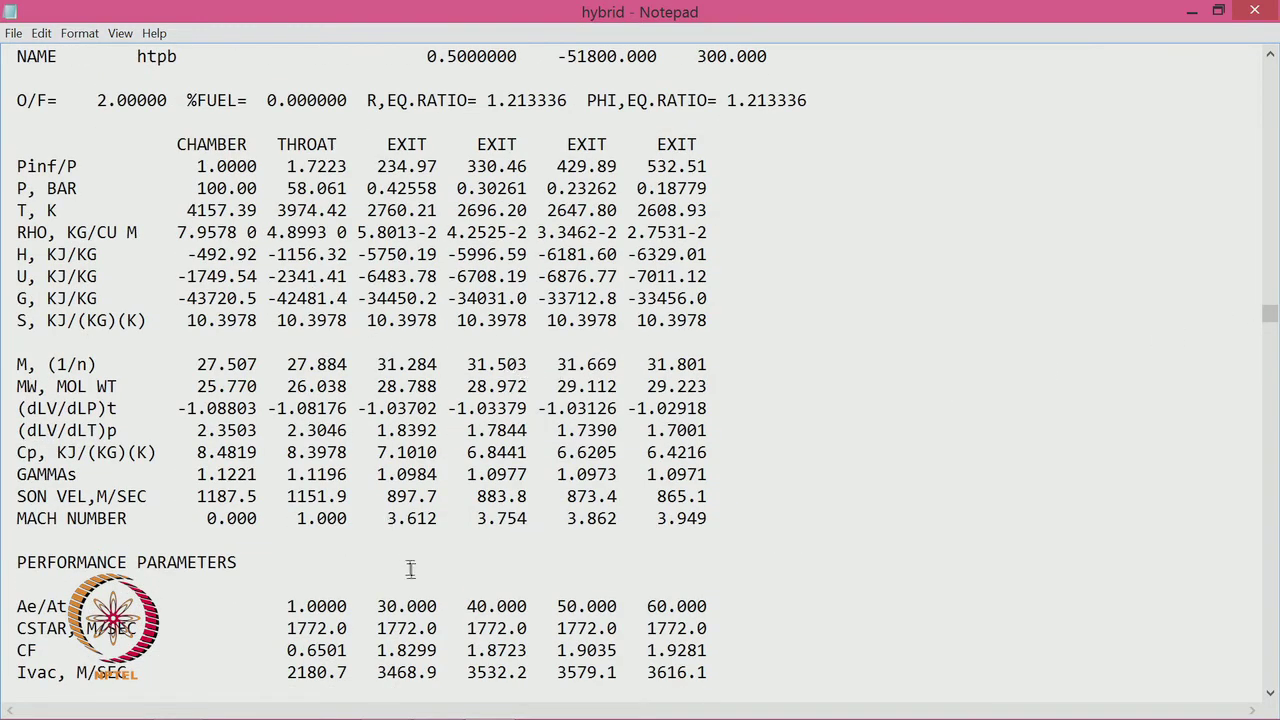
{"action": "left_click_drag", "start_coordinate": [637, 672], "coordinate": [708, 672]}
{"action": "scroll", "coordinate": [705, 660], "scroll_direction": "down", "scroll_amount": 1}
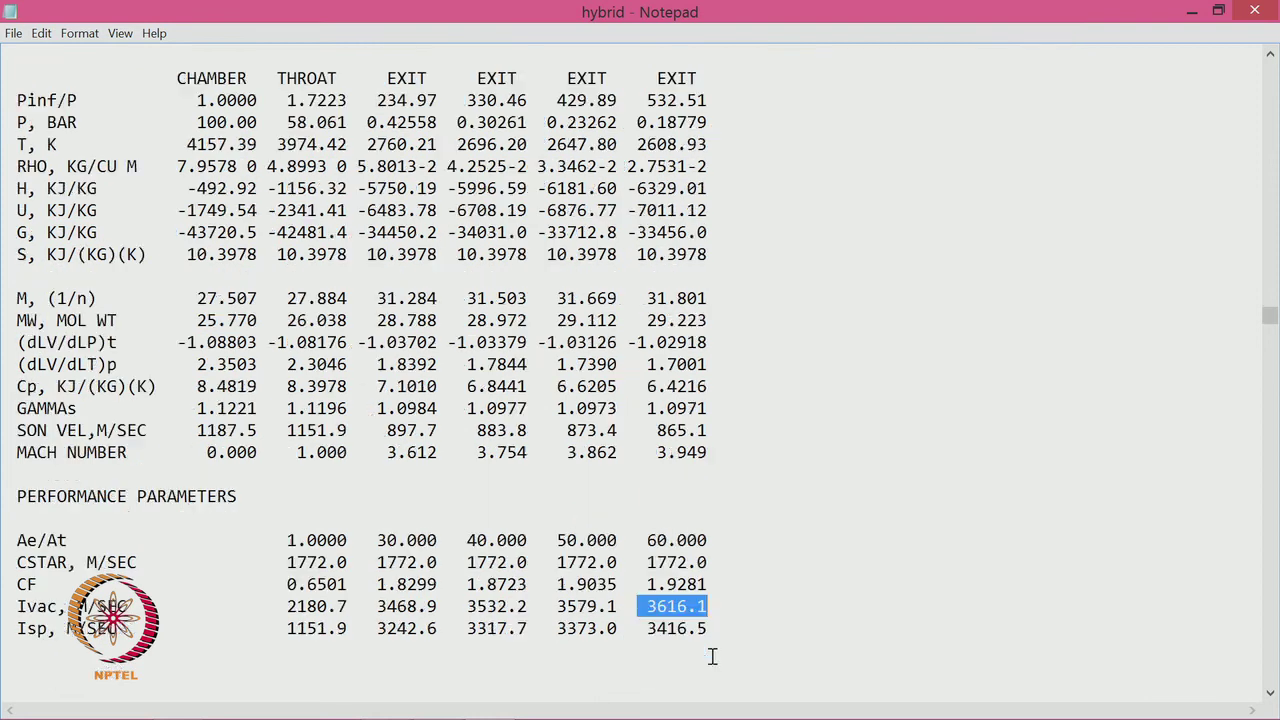
{"action": "left_click_drag", "start_coordinate": [647, 628], "coordinate": [708, 628]}
{"action": "left_click", "coordinate": [814, 450]}
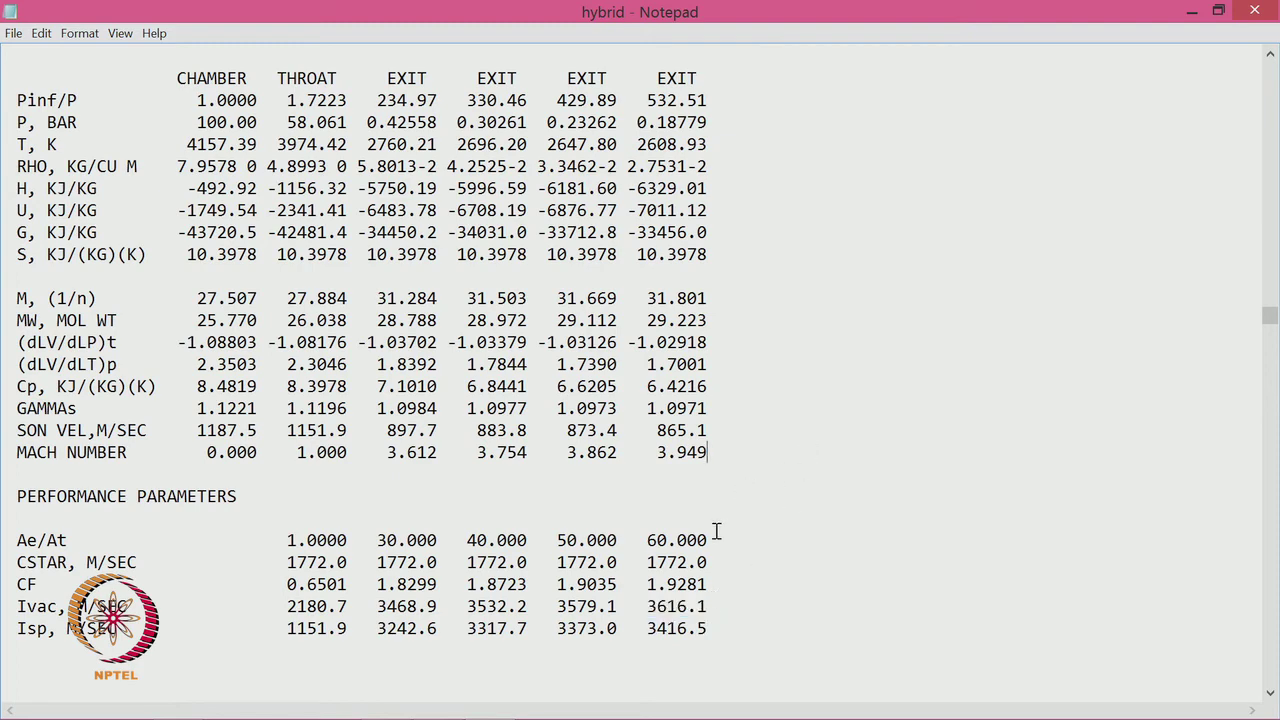
- Return to the O/F 1 equilibrium table and highlight its Isp and Ivac at area ratio 60, then clear the selection
{"action": "scroll", "coordinate": [716, 530], "scroll_direction": "down", "scroll_amount": 1}
{"action": "scroll", "coordinate": [716, 530], "scroll_direction": "up", "scroll_amount": 20}
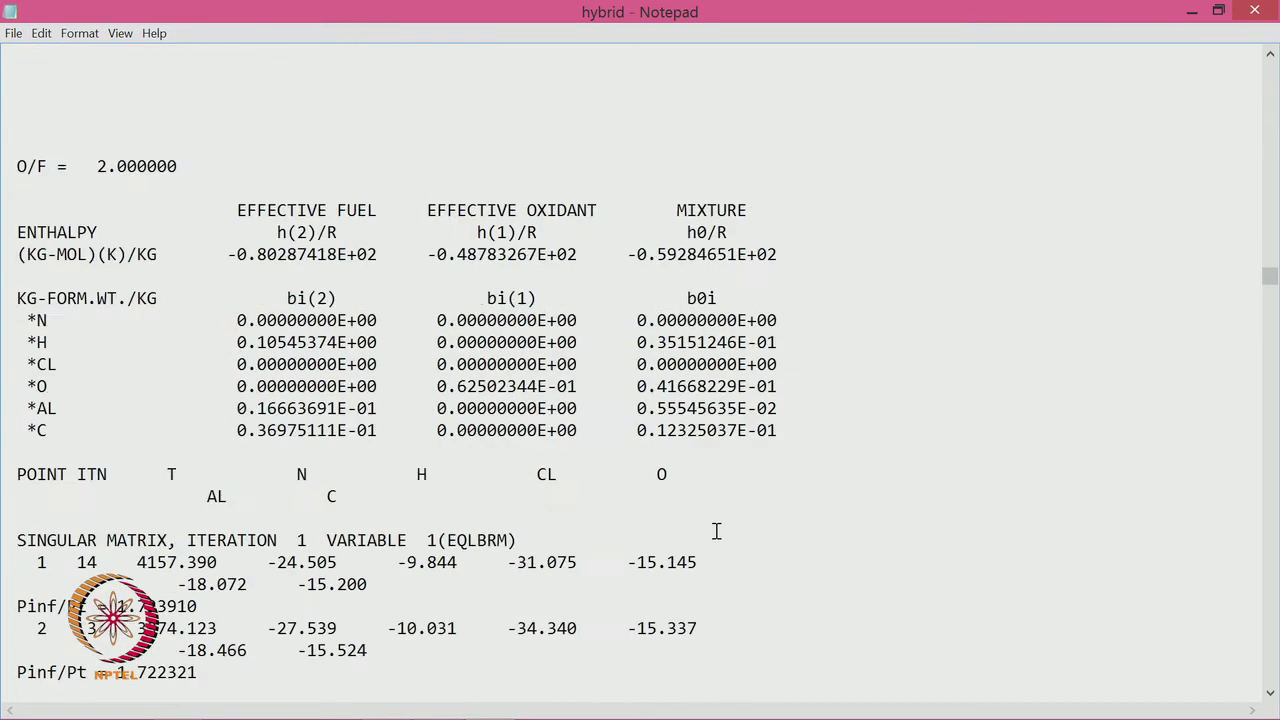
{"action": "scroll", "coordinate": [716, 530], "scroll_direction": "up", "scroll_amount": 20}
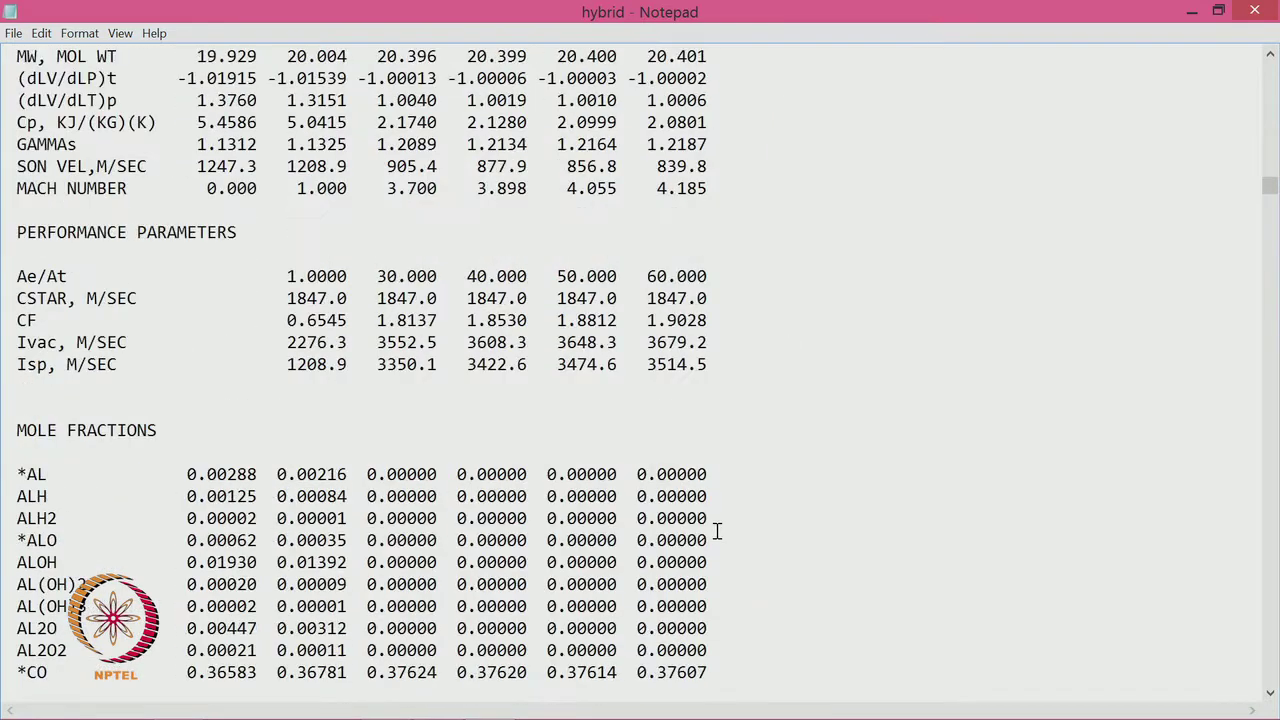
{"action": "scroll", "coordinate": [716, 530], "scroll_direction": "down", "scroll_amount": 2}
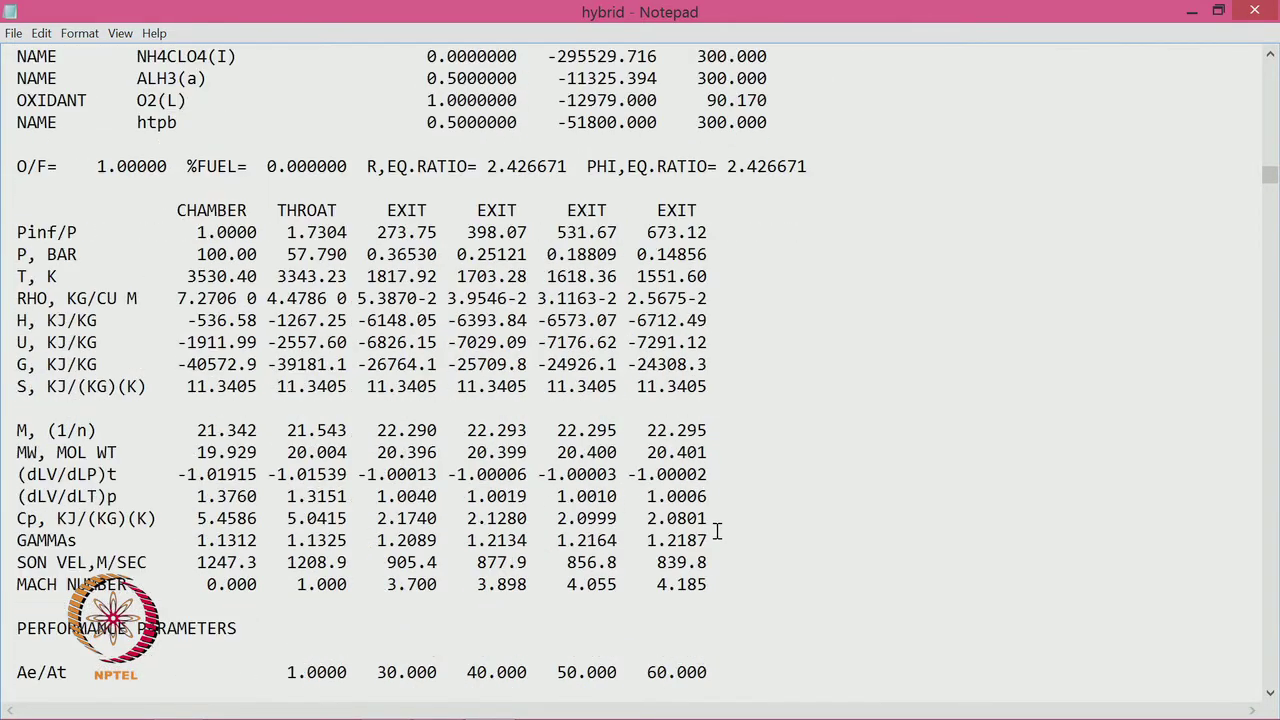
{"action": "scroll", "coordinate": [716, 530], "scroll_direction": "down", "scroll_amount": 3}
{"action": "scroll", "coordinate": [716, 530], "scroll_direction": "up", "scroll_amount": 10}
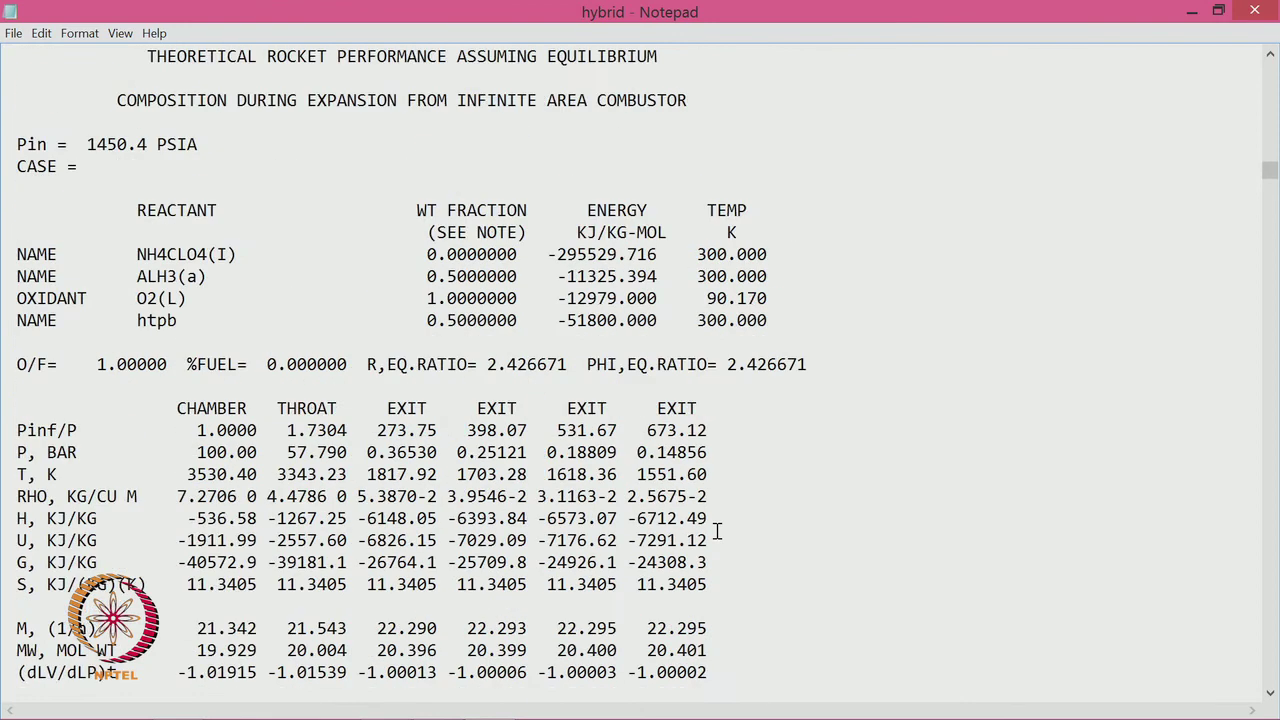
{"action": "scroll", "coordinate": [716, 530], "scroll_direction": "up", "scroll_amount": 8}
{"action": "scroll", "coordinate": [705, 526], "scroll_direction": "down", "scroll_amount": 19}
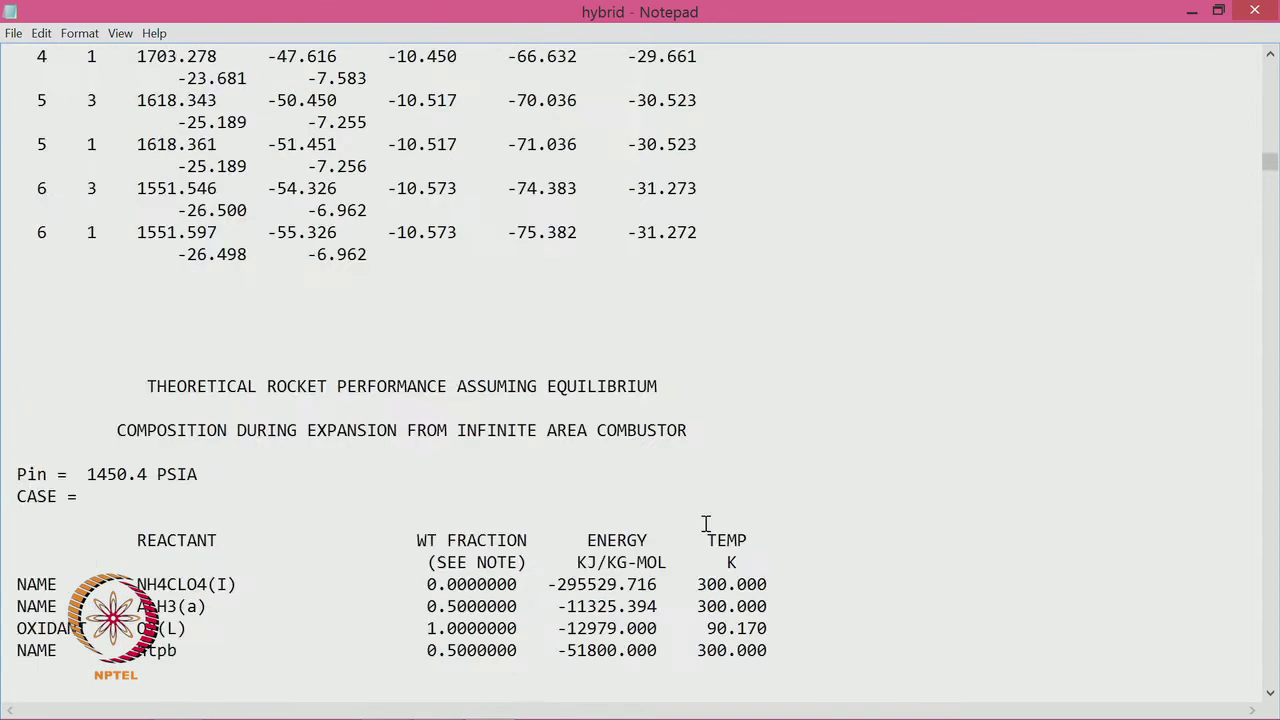
{"action": "scroll", "coordinate": [705, 524], "scroll_direction": "down", "scroll_amount": 1}
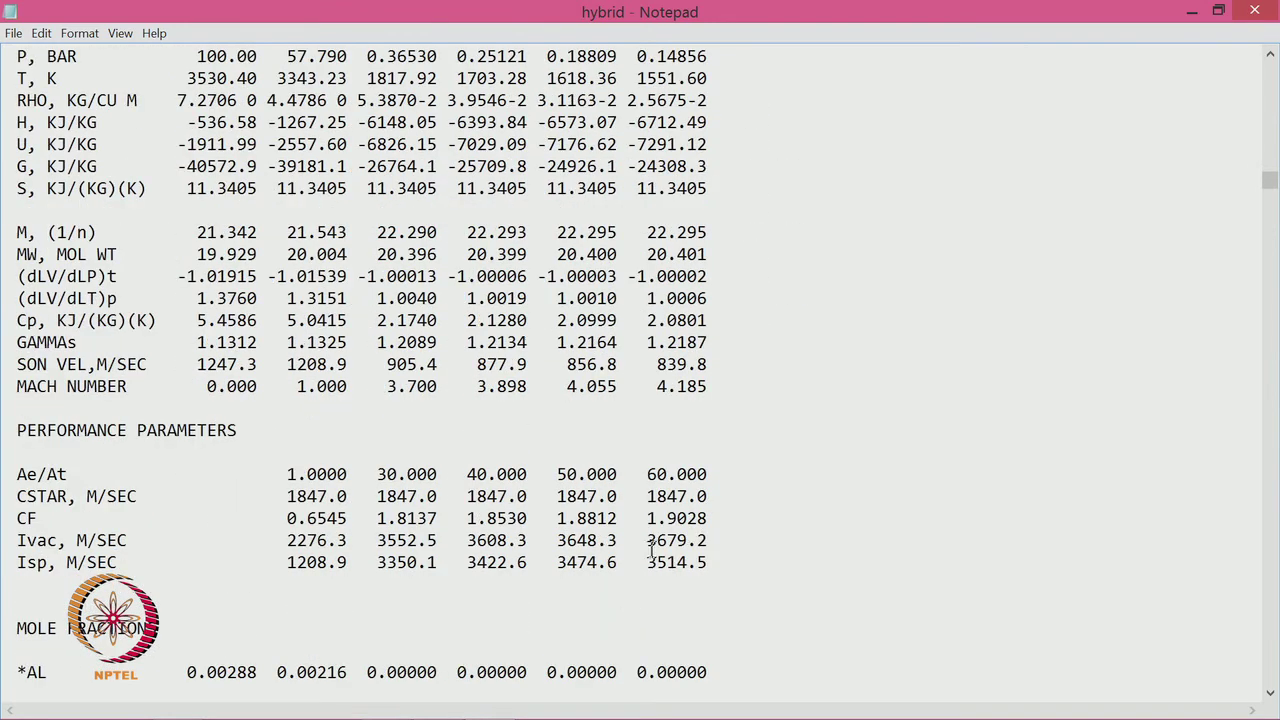
{"action": "mouse_move", "coordinate": [708, 563]}
{"action": "left_mouse_down"}
{"action": "mouse_move", "coordinate": [690, 540]}
{"action": "mouse_move", "coordinate": [710, 541]}
{"action": "left_mouse_up"}
{"action": "left_click", "coordinate": [836, 600]}
- Highlight the M (1/n) and MW rows and the chamber temperature in the O/F 1 table, then clear the selection
{"action": "scroll", "coordinate": [732, 551], "scroll_direction": "up", "scroll_amount": 1}
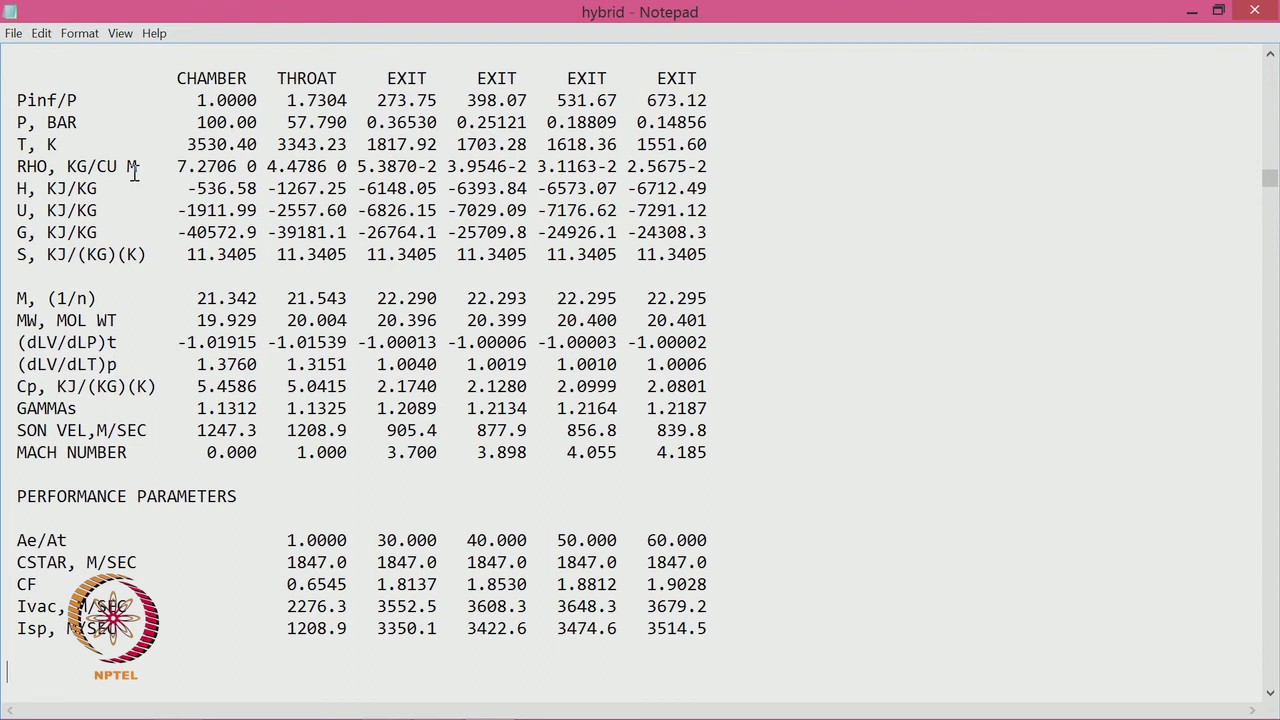
{"action": "scroll", "coordinate": [134, 174], "scroll_direction": "up", "scroll_amount": 1}
{"action": "left_click_drag", "start_coordinate": [175, 364], "coordinate": [678, 386]}
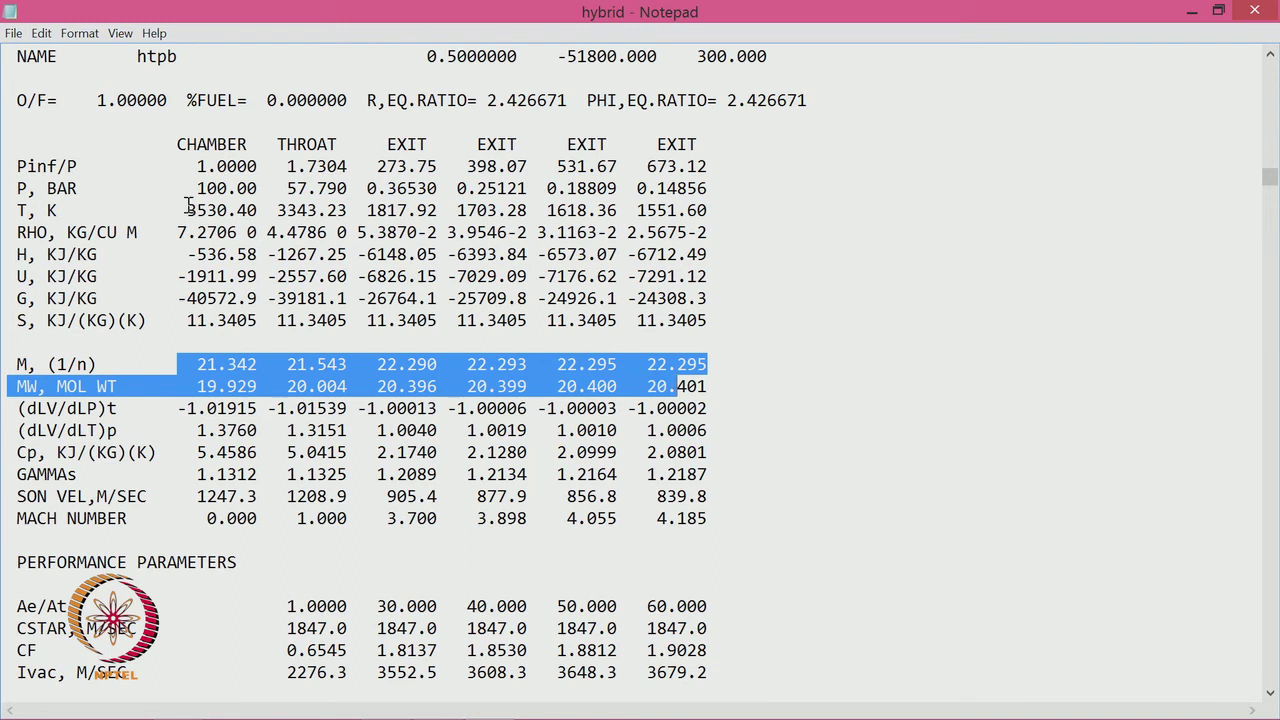
{"action": "left_click_drag", "start_coordinate": [188, 204], "coordinate": [258, 210]}
{"action": "left_click", "coordinate": [993, 388]}
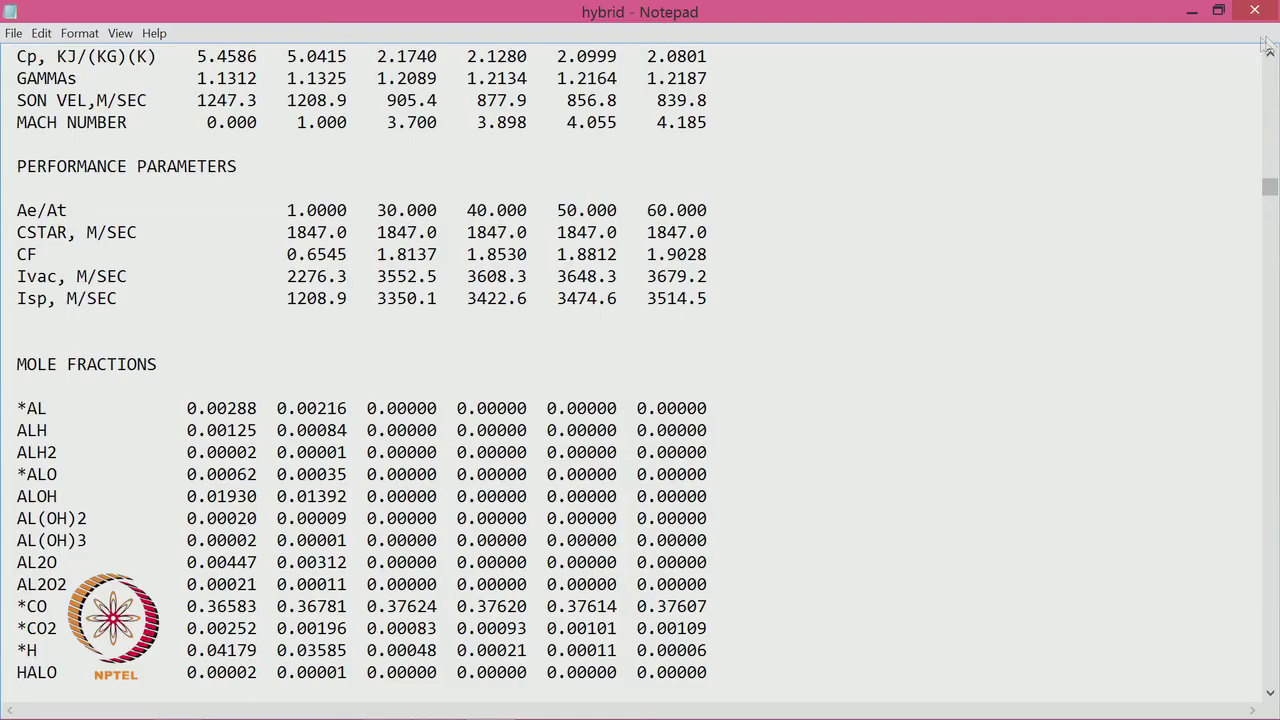
- Find the O/F 3 equilibrium table and highlight its M (1/n) and T rows and the Isp at area ratio 60, then clear the selection
{"action": "left_click_drag", "start_coordinate": [1269, 190], "coordinate": [1208, 446]}
{"action": "scroll", "coordinate": [1034, 463], "scroll_direction": "down", "scroll_amount": 3}
{"action": "left_click_drag", "start_coordinate": [187, 342], "coordinate": [587, 345]}
{"action": "left_click_drag", "start_coordinate": [147, 188], "coordinate": [411, 192]}
{"action": "scroll", "coordinate": [517, 370], "scroll_direction": "down", "scroll_amount": 1}
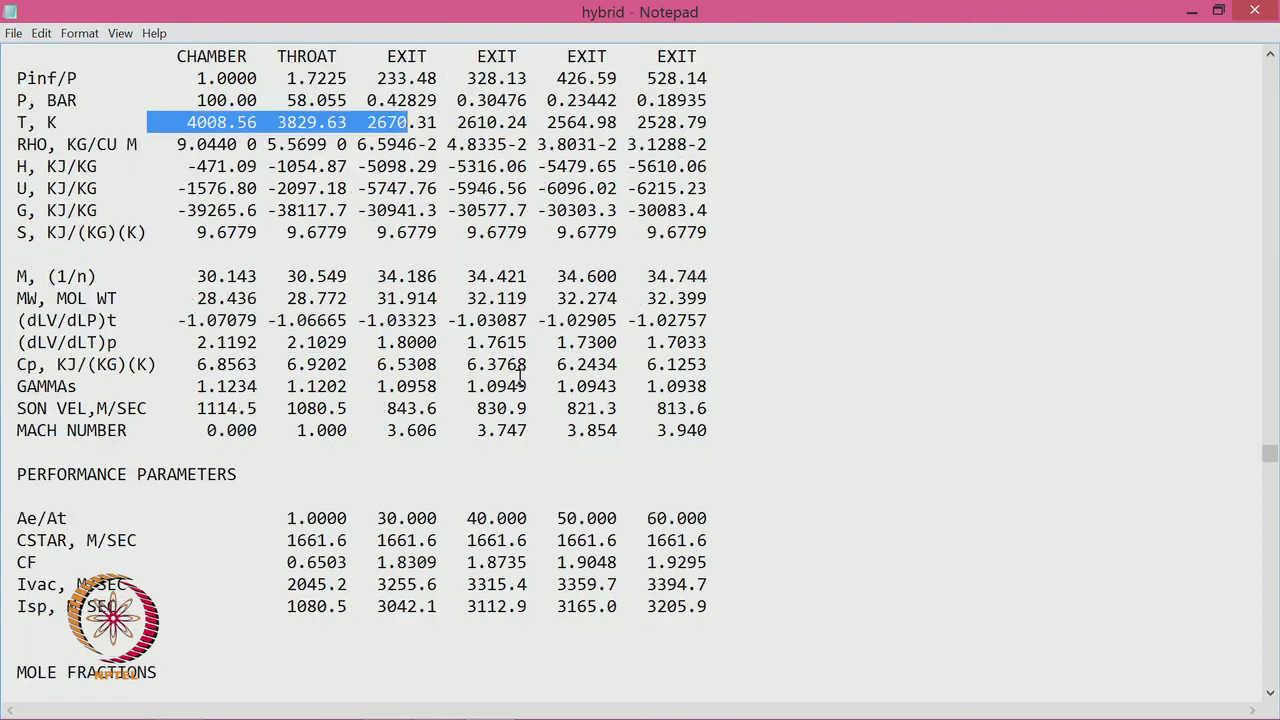
{"action": "left_click_drag", "start_coordinate": [640, 606], "coordinate": [710, 606]}
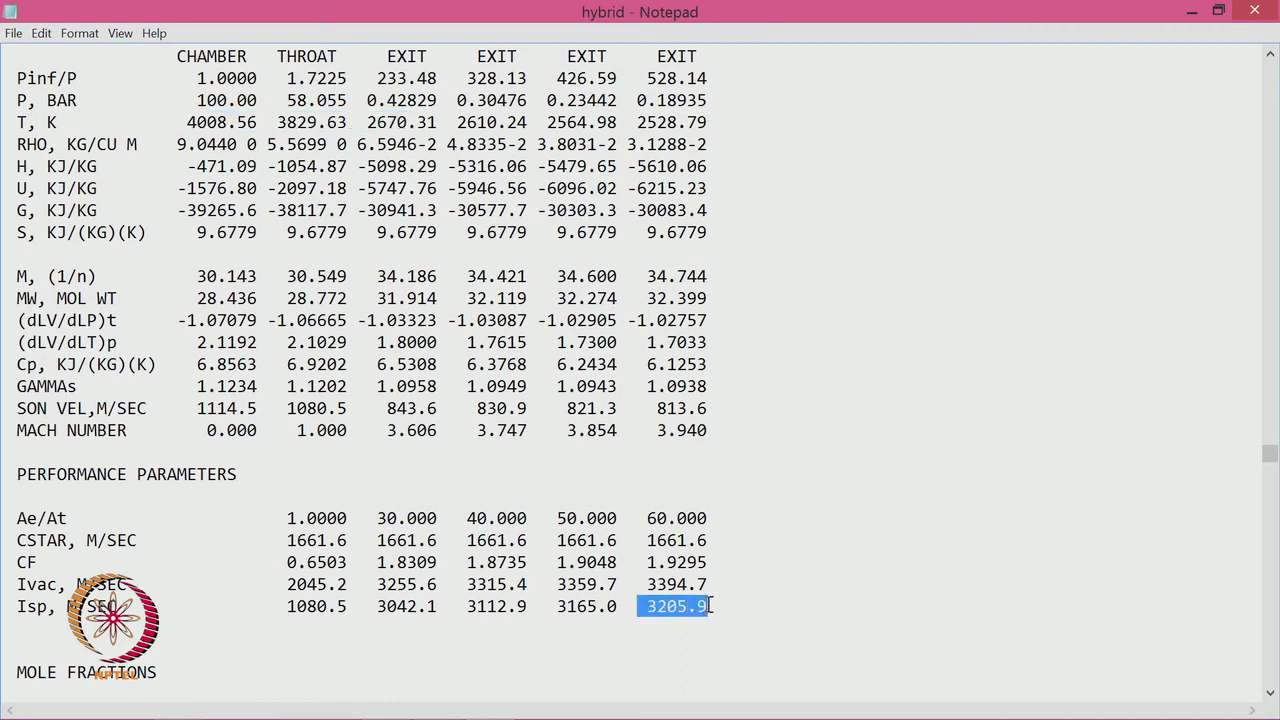
{"action": "left_click", "coordinate": [744, 587]}
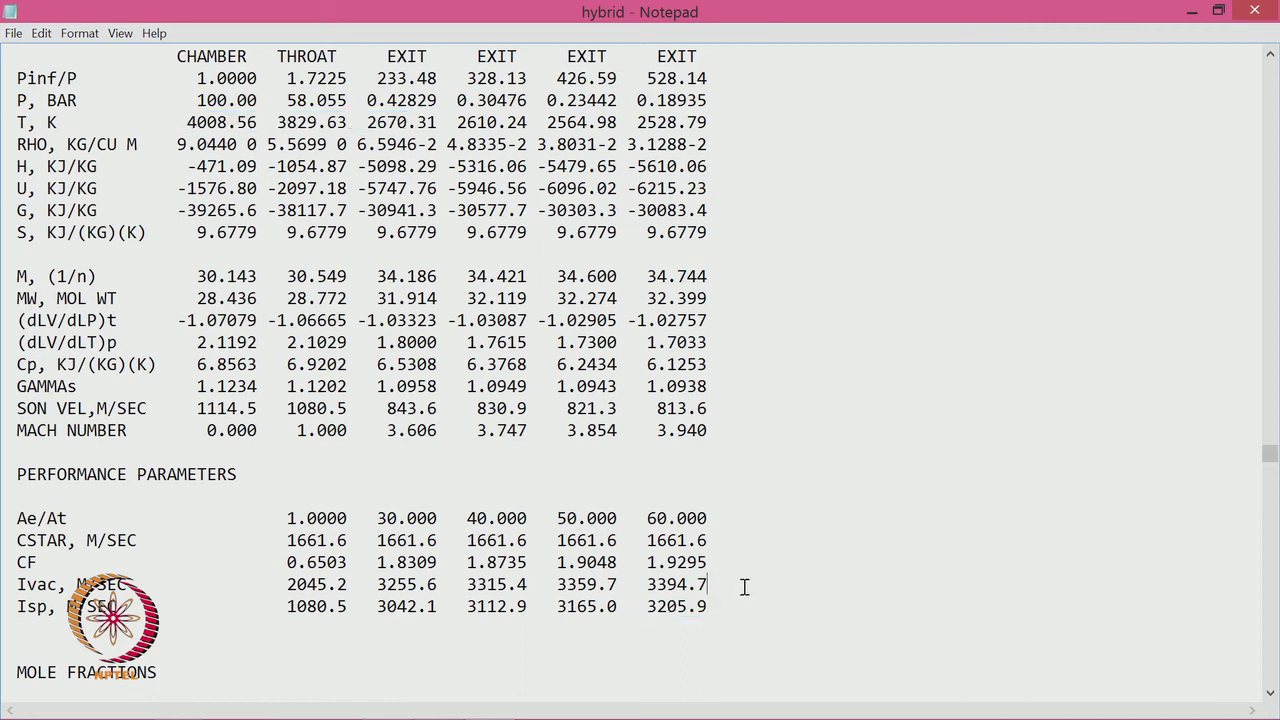
- Find the O/F 2.2 equilibrium table, examine its performance parameters, and close the hybrid output file
{"action": "scroll", "coordinate": [737, 588], "scroll_direction": "down", "scroll_amount": 8}
{"action": "scroll", "coordinate": [714, 597], "scroll_direction": "down", "scroll_amount": 20}
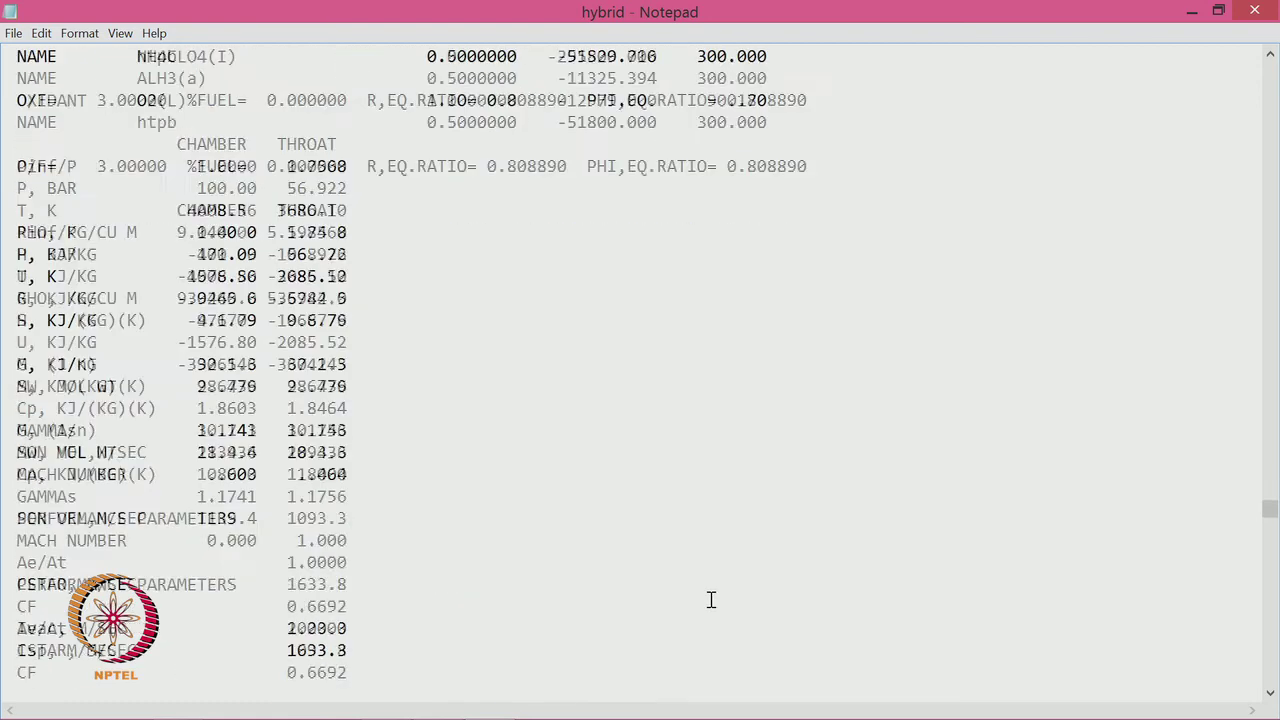
{"action": "scroll", "coordinate": [702, 597], "scroll_direction": "down", "scroll_amount": 10}
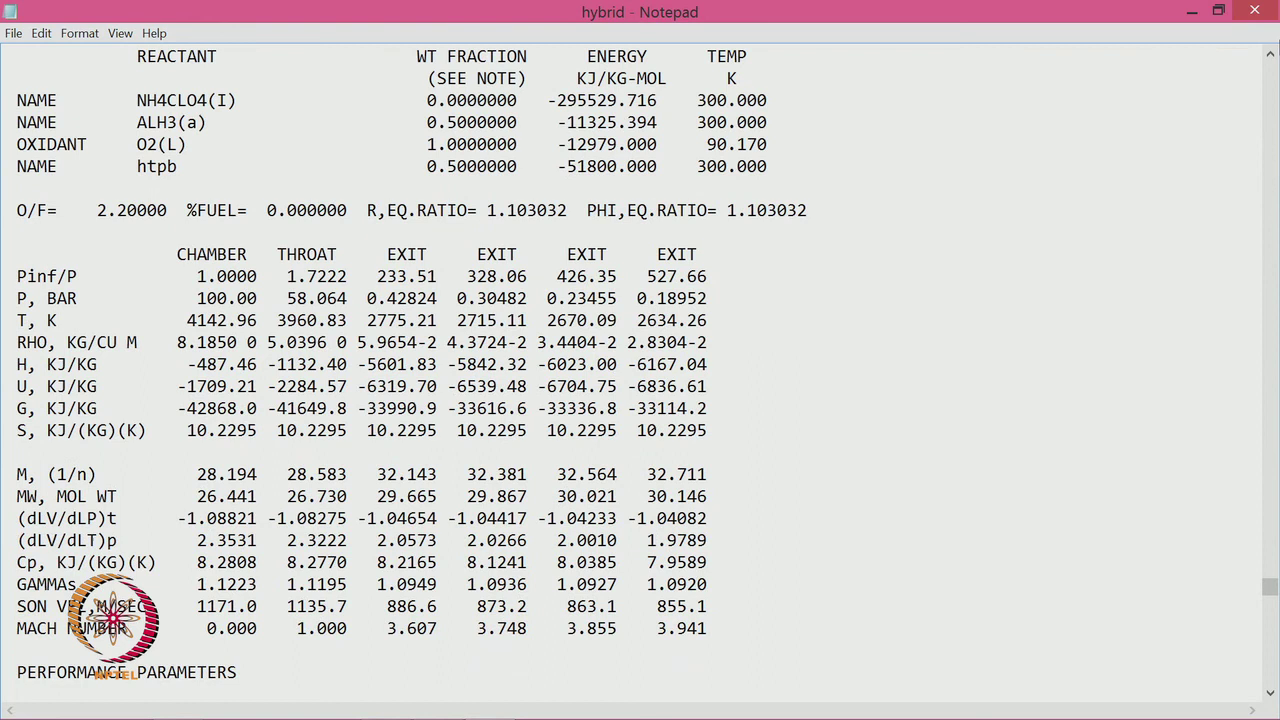
{"action": "scroll", "coordinate": [1272, 54], "scroll_direction": "down", "scroll_amount": 2}
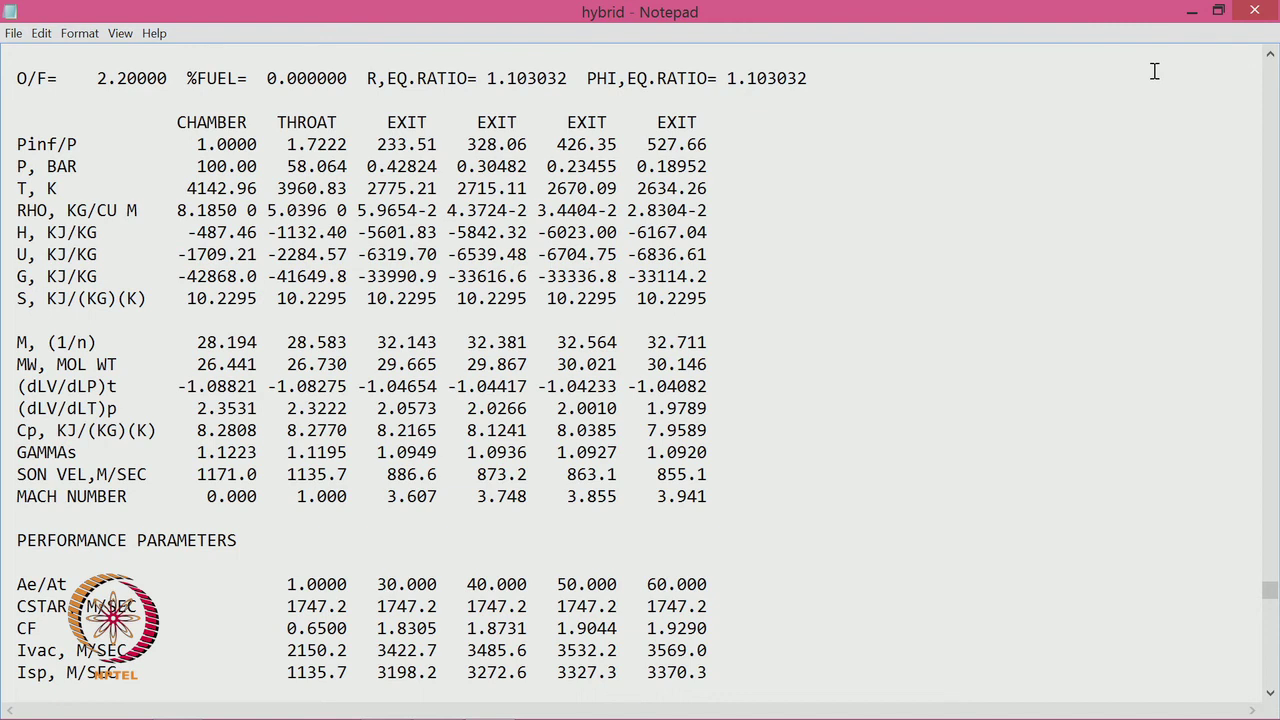
{"action": "left_click", "coordinate": [1254, 10]}
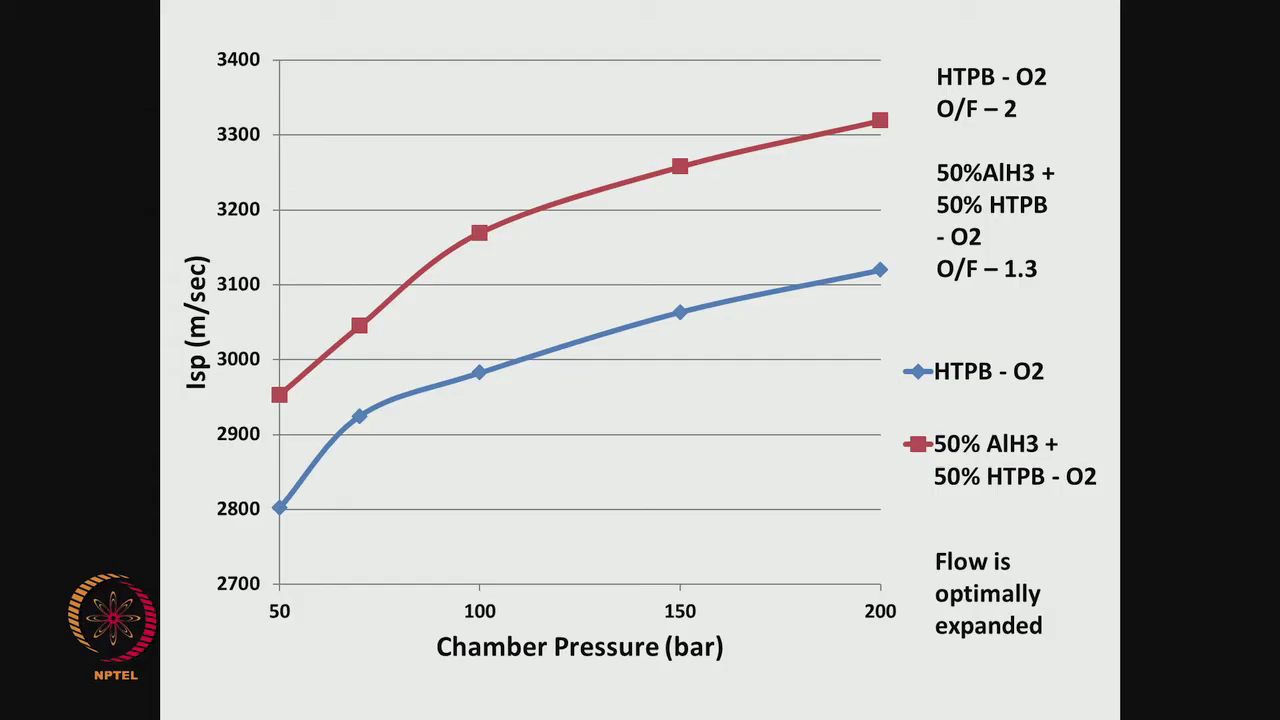